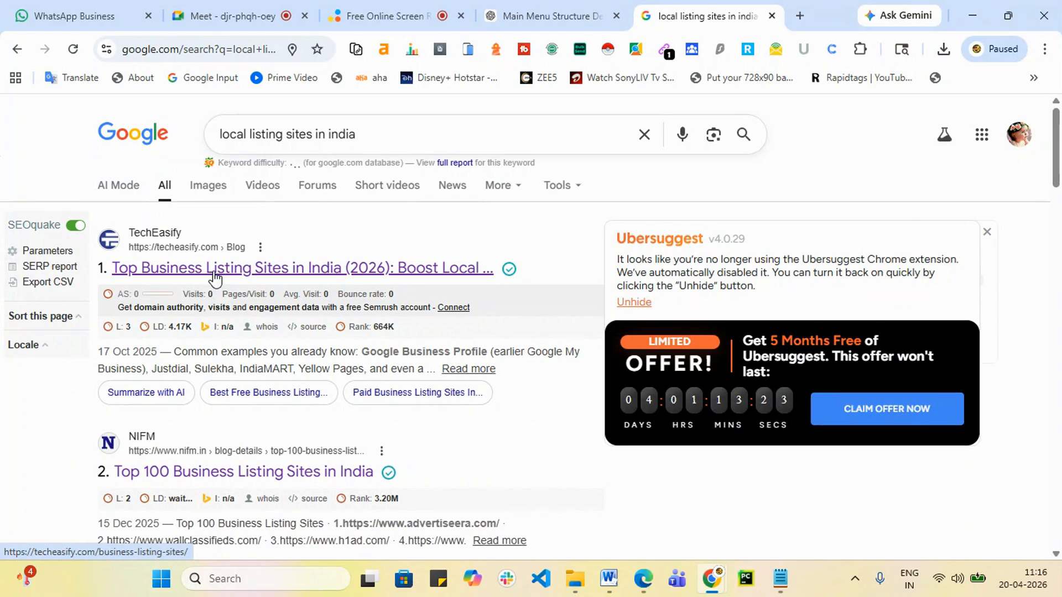
Open the TechEasify 'Top Business Listing Sites in India (2026)' article from the search results
left_click(216, 277)
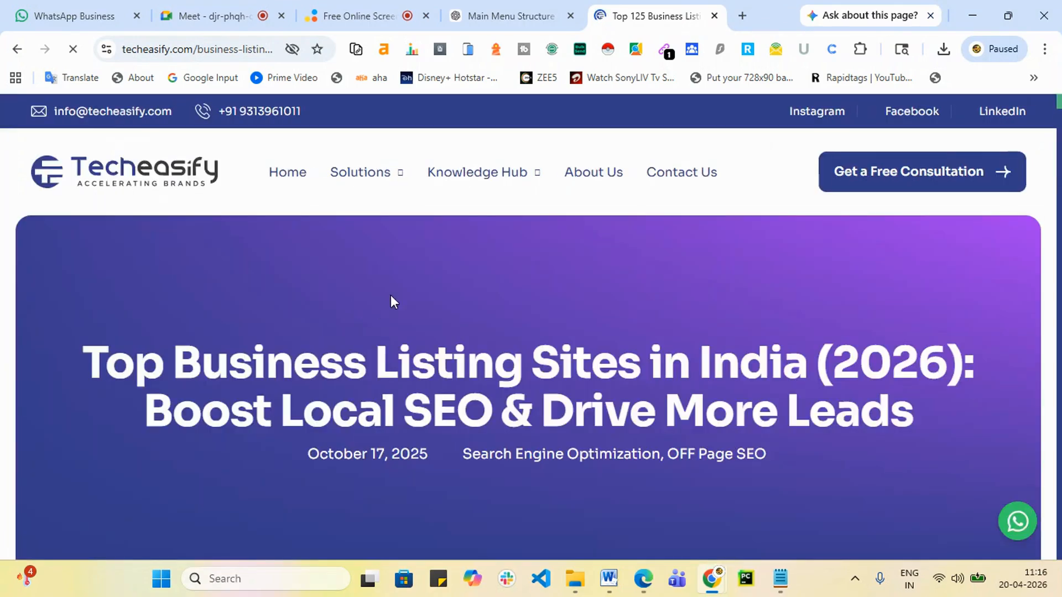
scroll(645, 327, "down", 20)
Scroll the article to the B2B marketplaces table listing TradeIndia through GlobalTrade
scroll(657, 357, "down", 15)
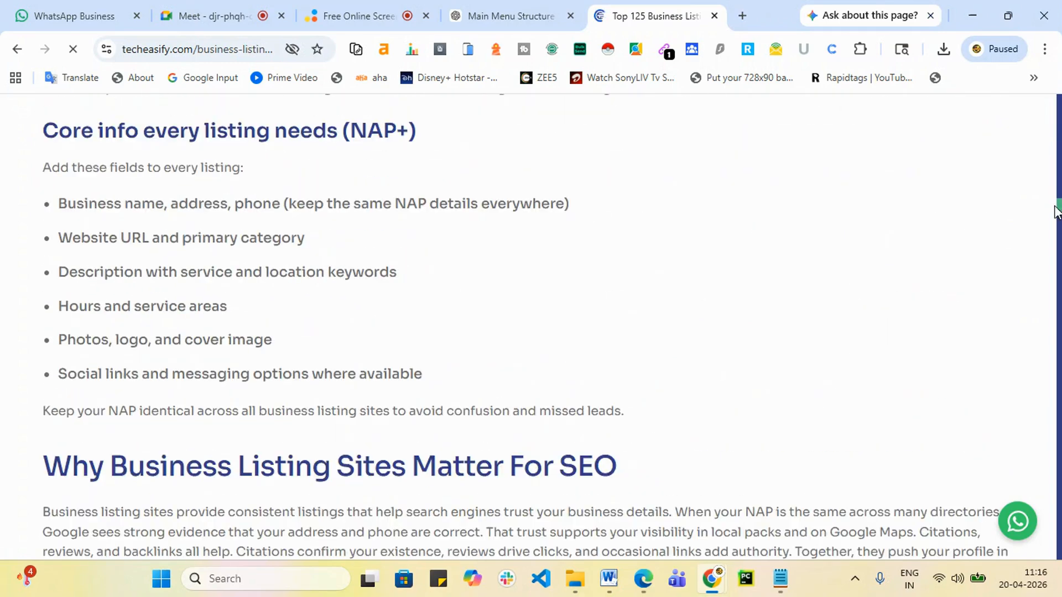
left_click_drag(1057, 210, 1059, 330)
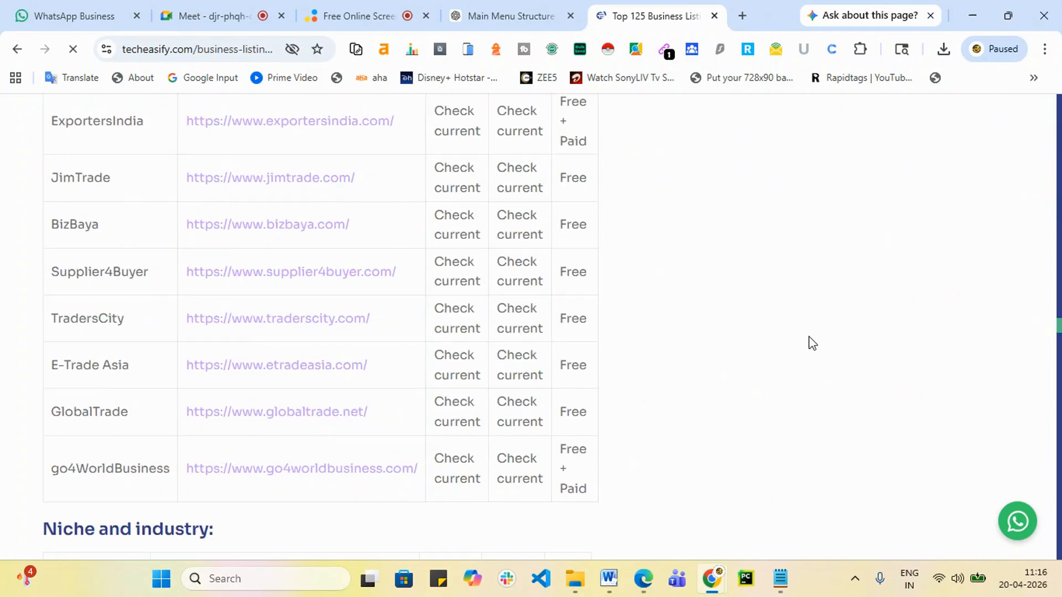
scroll(809, 337, "down", 1)
scroll(811, 341, "down", 7)
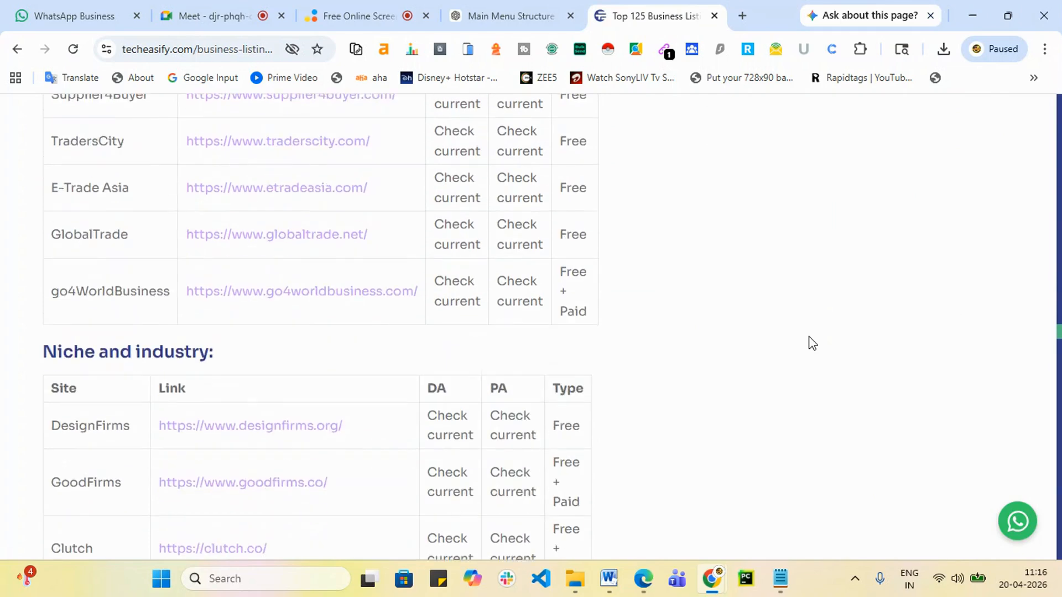
scroll(633, 372, "up", 4)
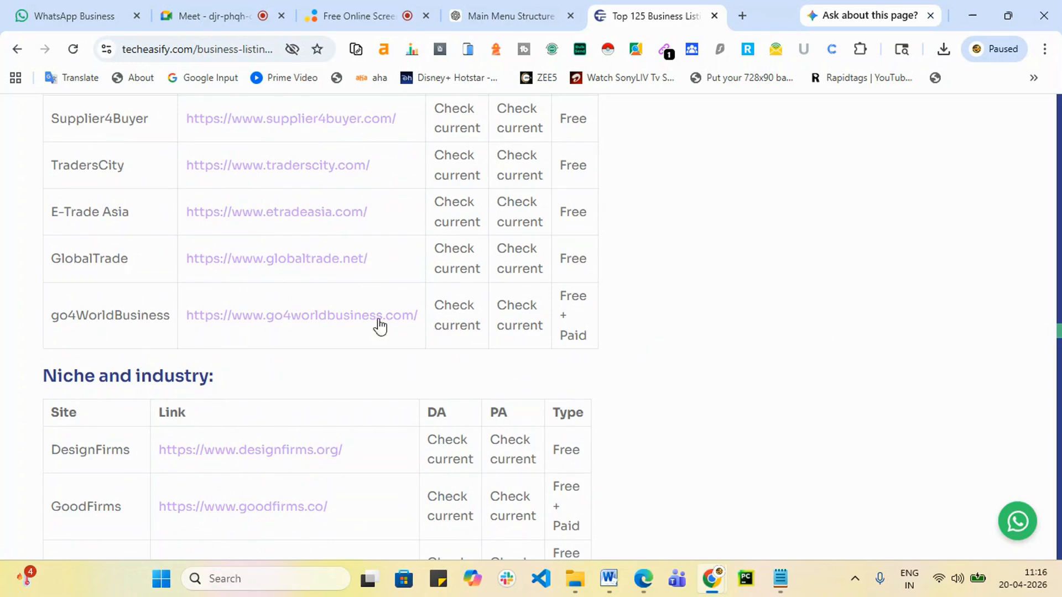
scroll(305, 349, "up", 4)
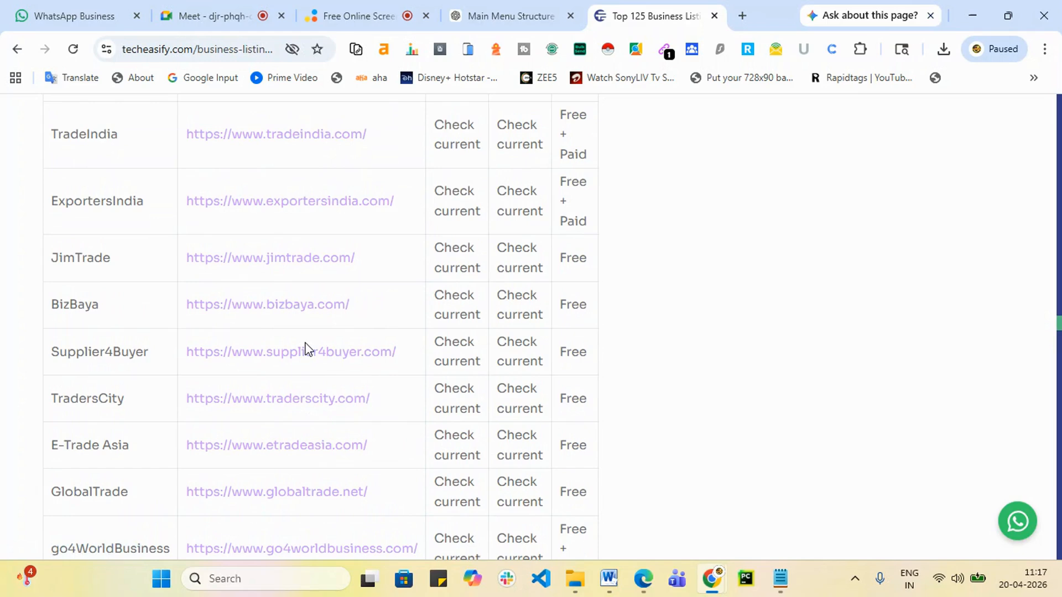
Scroll back up to the Foursquare row and the General directories heading starting with Justdial
scroll(351, 411, "up", 4)
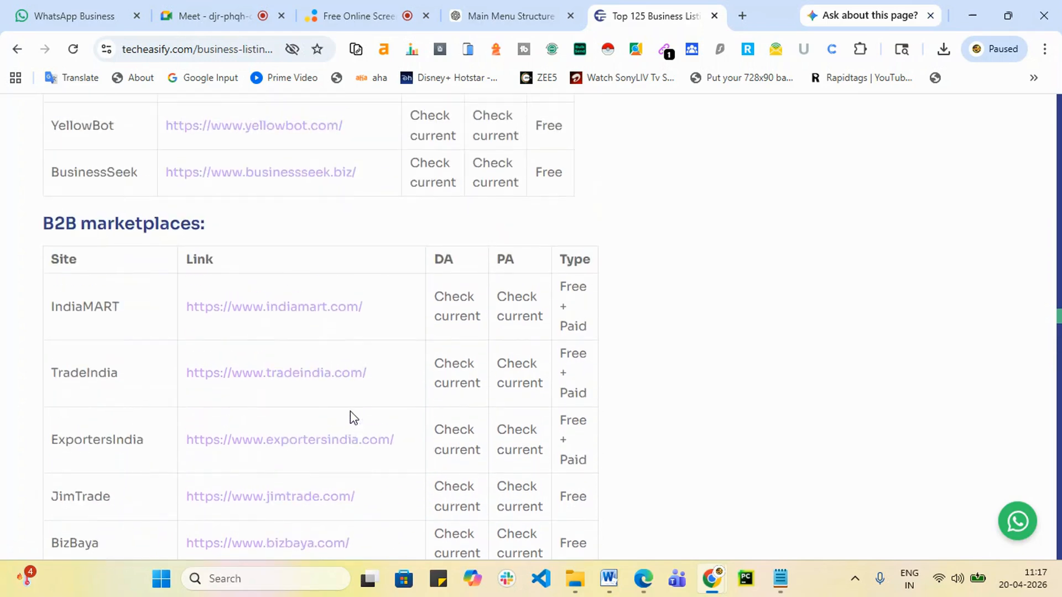
scroll(352, 418, "up", 1)
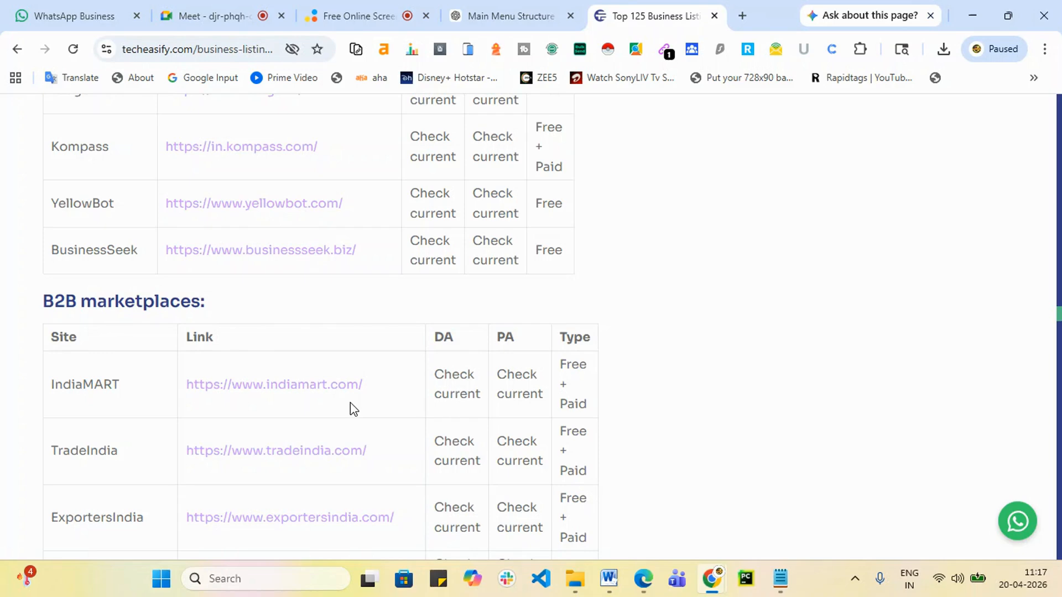
scroll(289, 355, "up", 1)
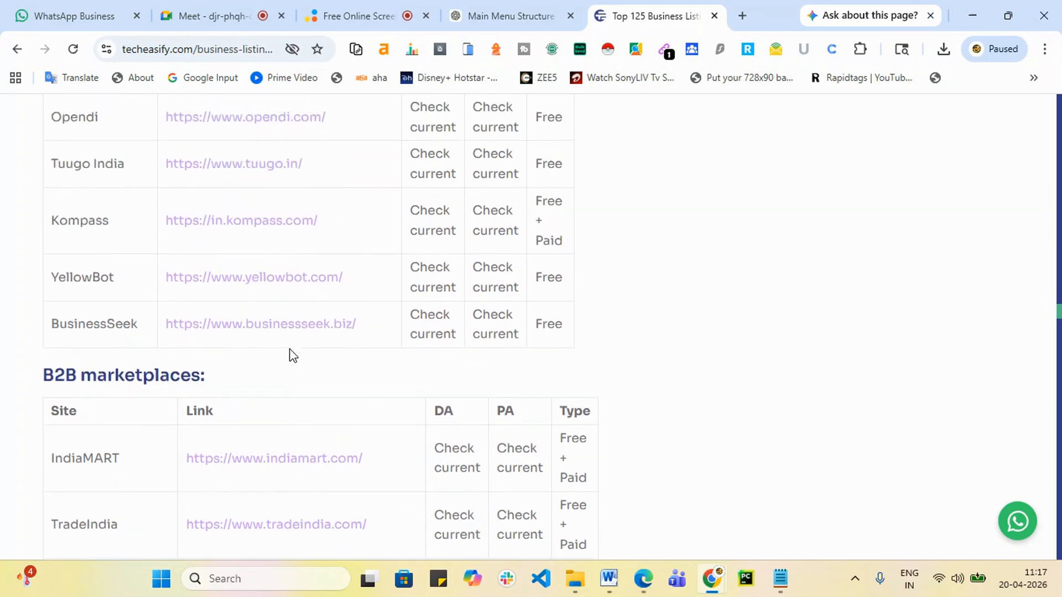
scroll(289, 354, "up", 6)
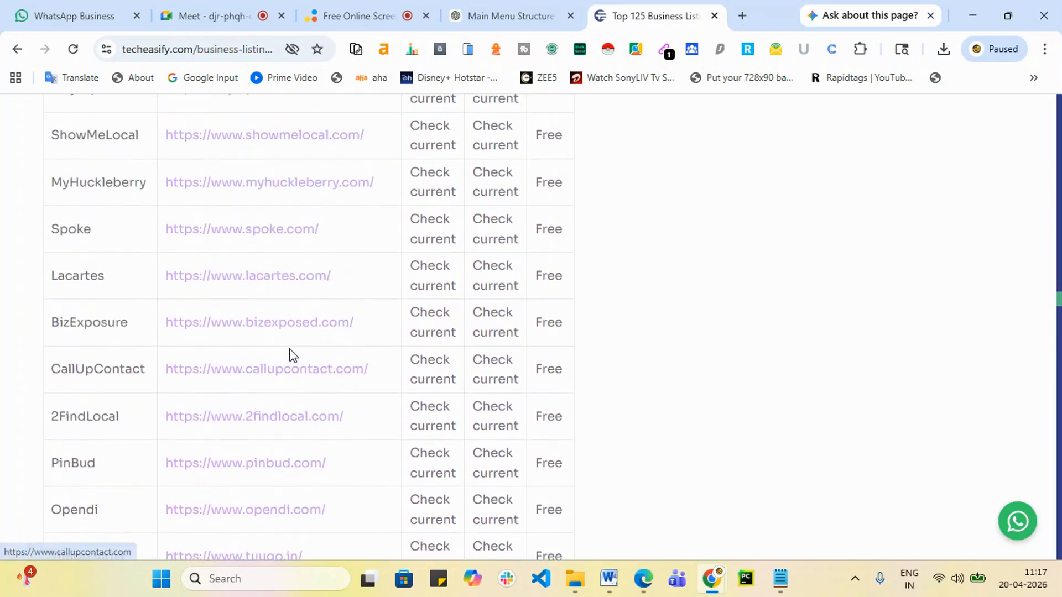
scroll(292, 354, "up", 1)
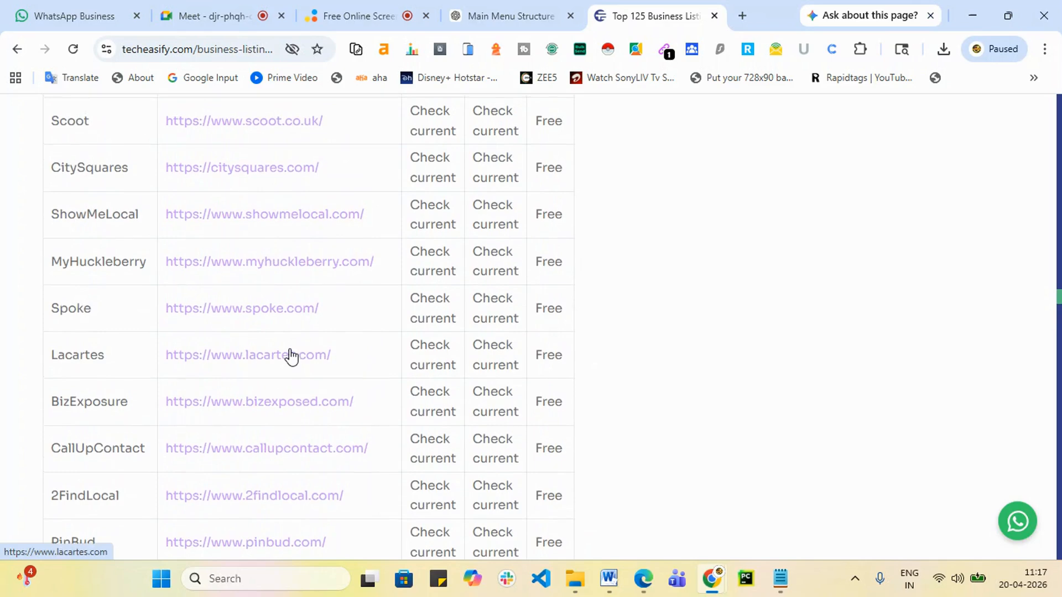
scroll(292, 356, "up", 4)
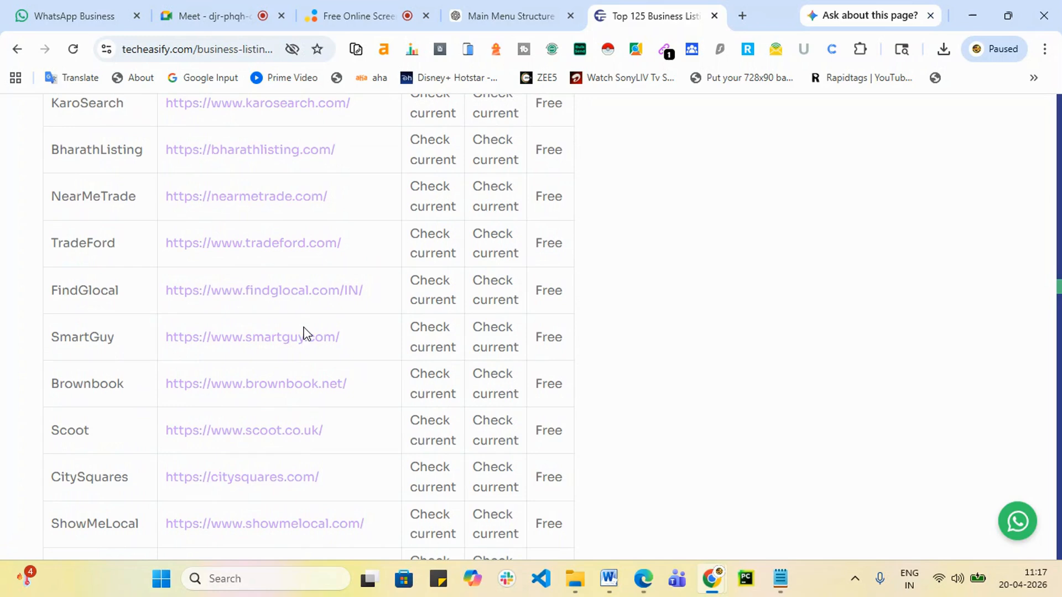
scroll(304, 333, "up", 8)
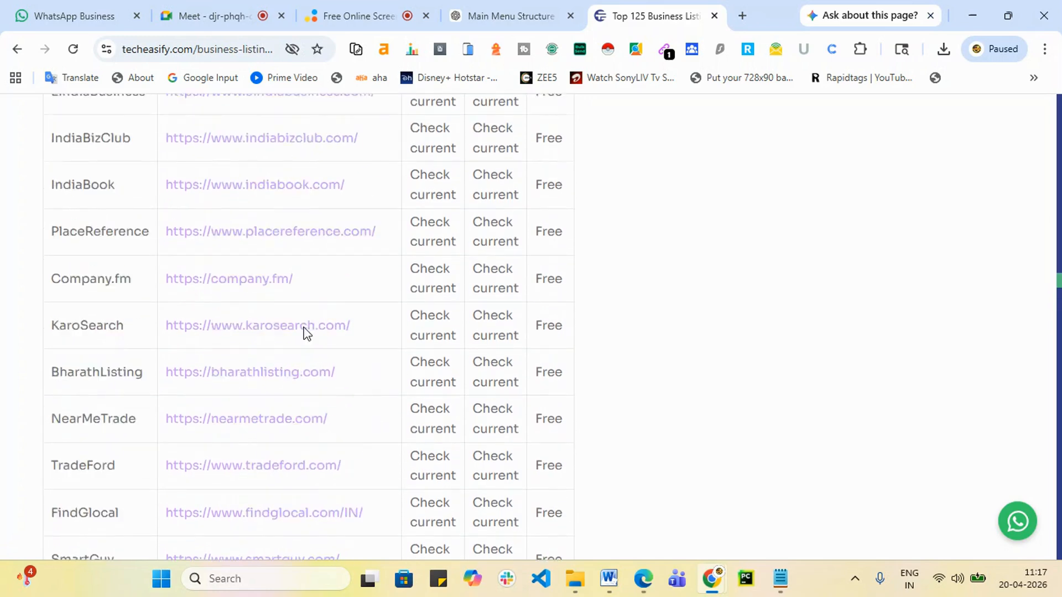
scroll(305, 335, "up", 10)
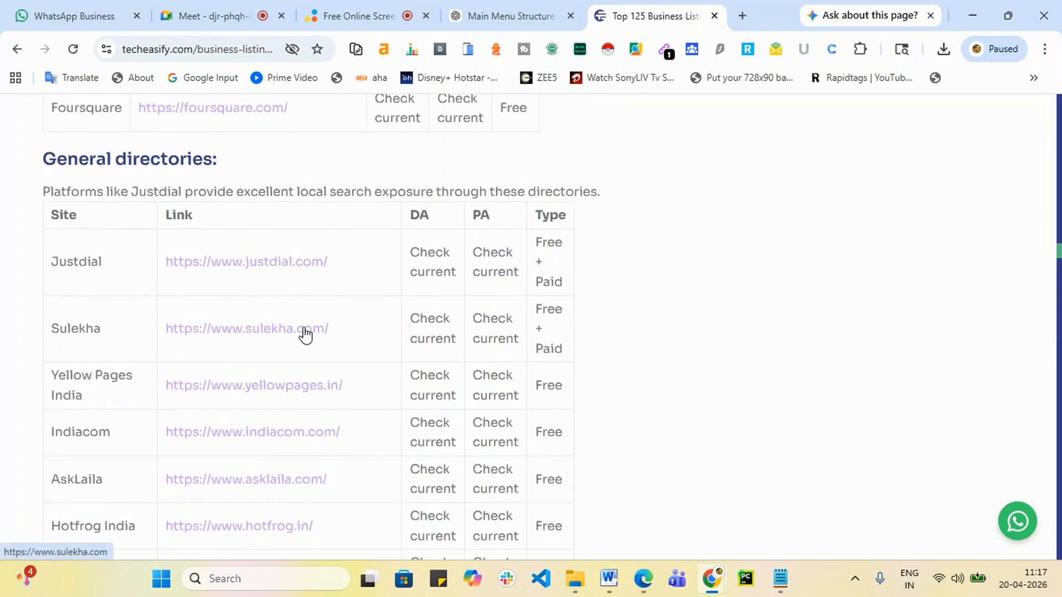
scroll(304, 337, "up", 4)
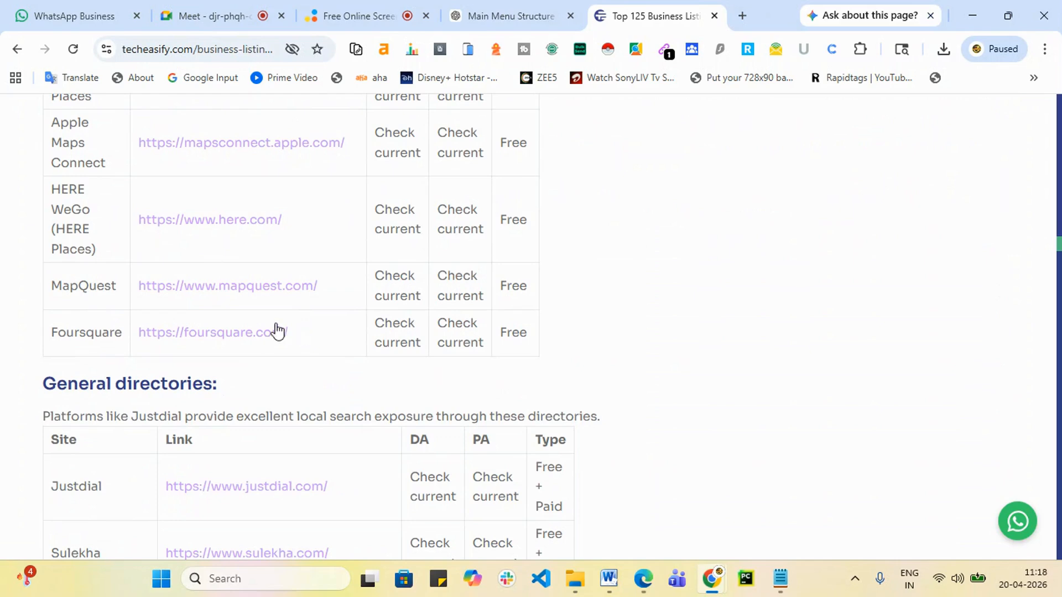
Open the Foursquare link from the maps table in a new tab
left_click_drag(339, 339, 140, 363)
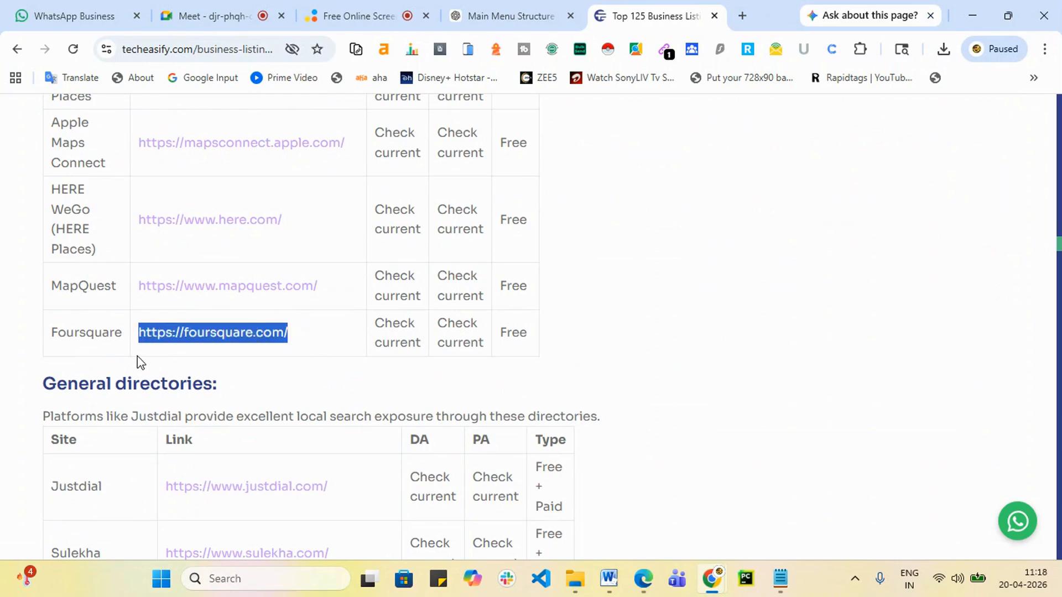
right_click(220, 332)
left_click(320, 188)
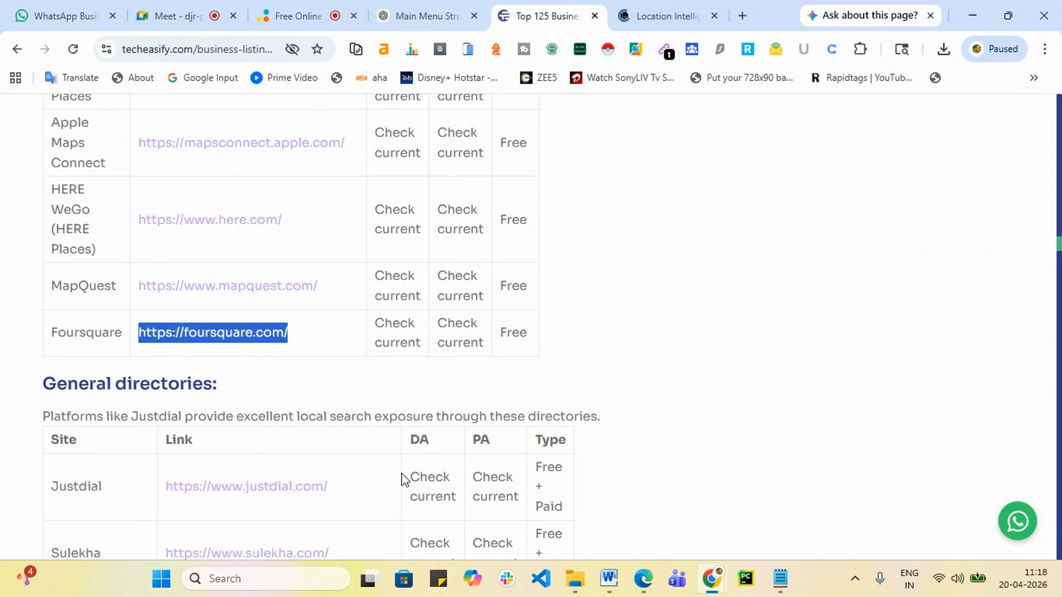
Scroll through the General directories table from Sulekha to Cylex India
scroll(264, 443, "down", 4)
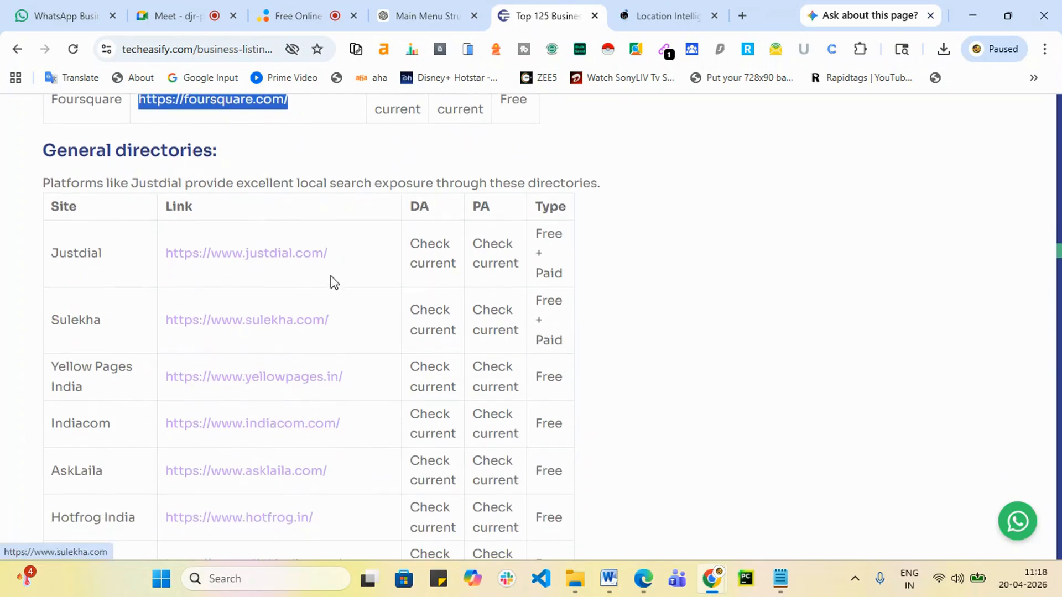
scroll(336, 384, "down", 3)
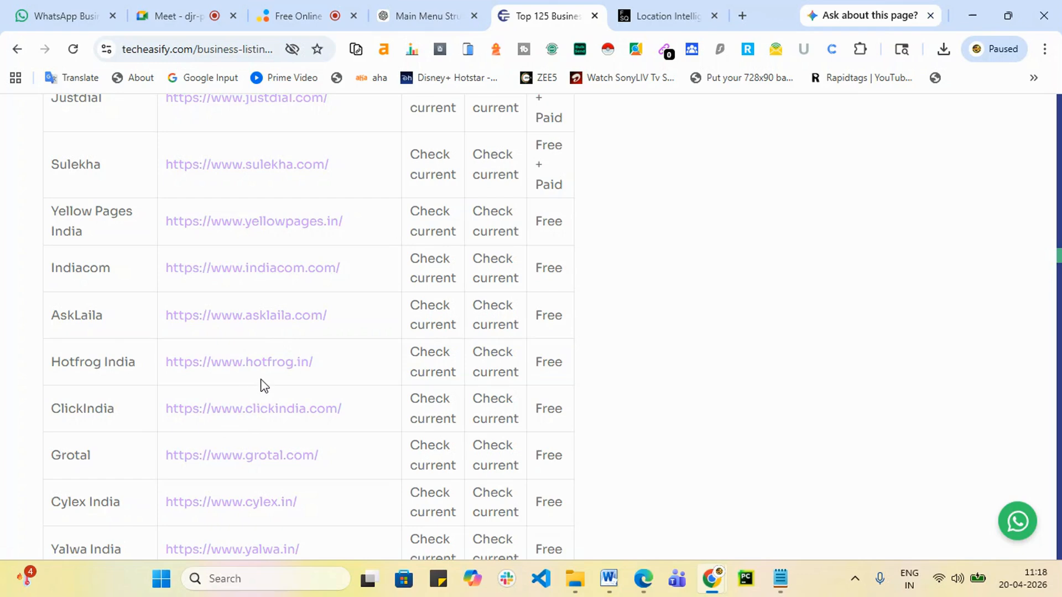
scroll(304, 418, "down", 1)
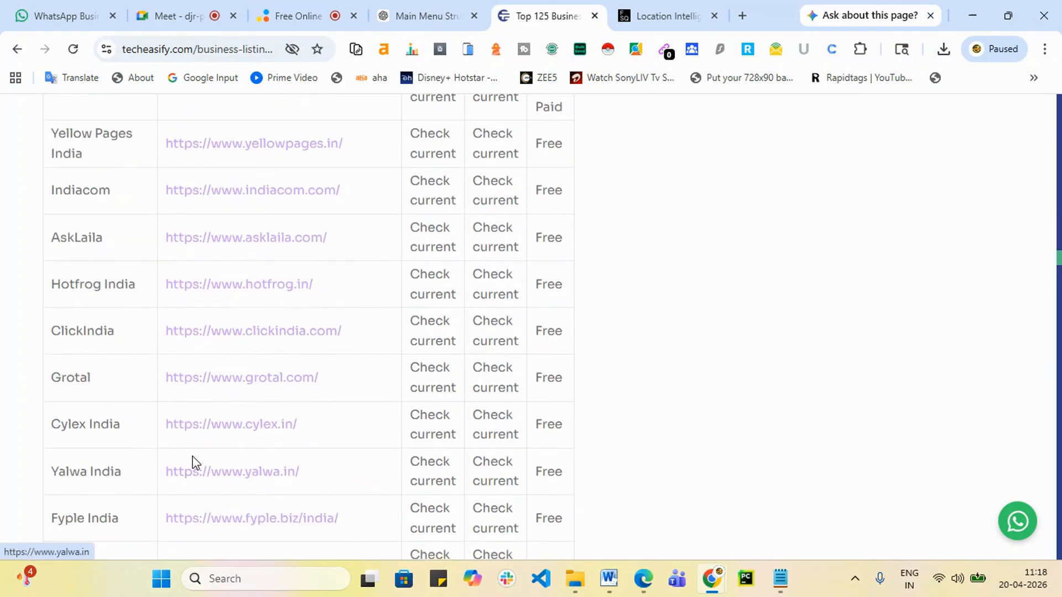
scroll(193, 462, "down", 2)
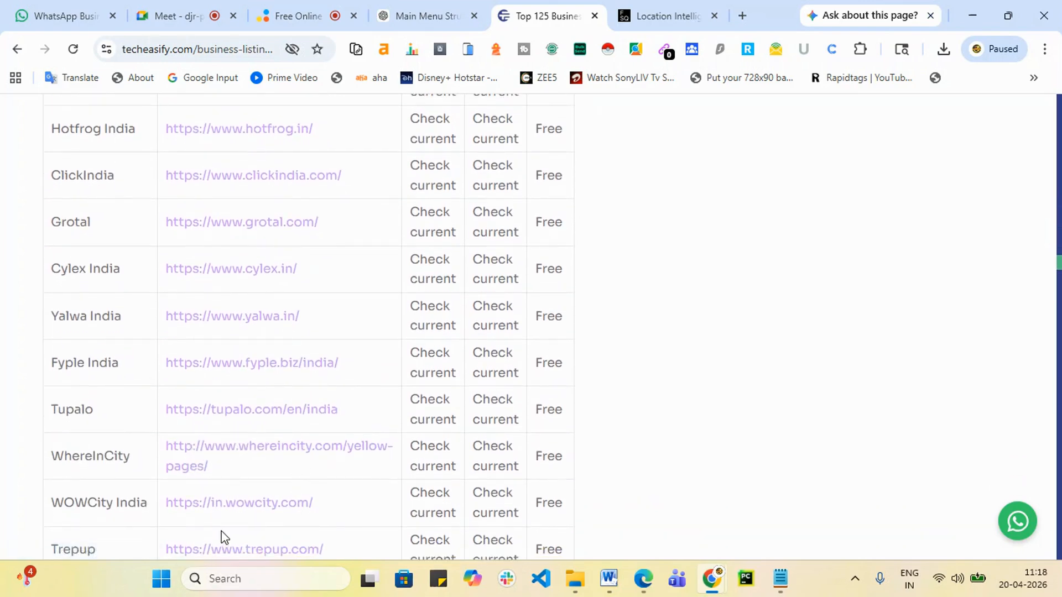
scroll(227, 531, "down", 4)
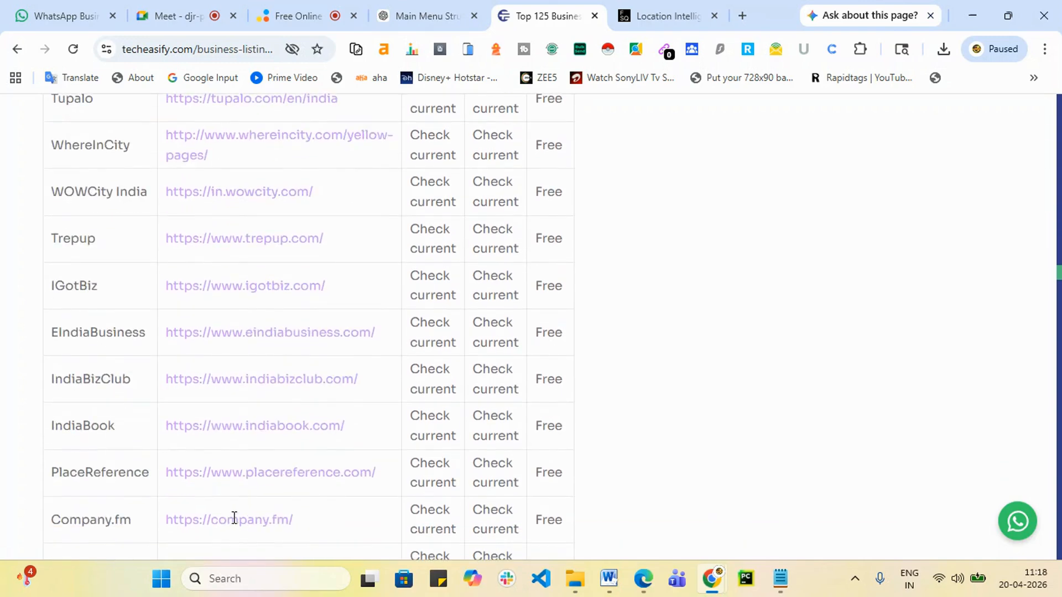
scroll(299, 414, "down", 3)
scroll(304, 413, "down", 1)
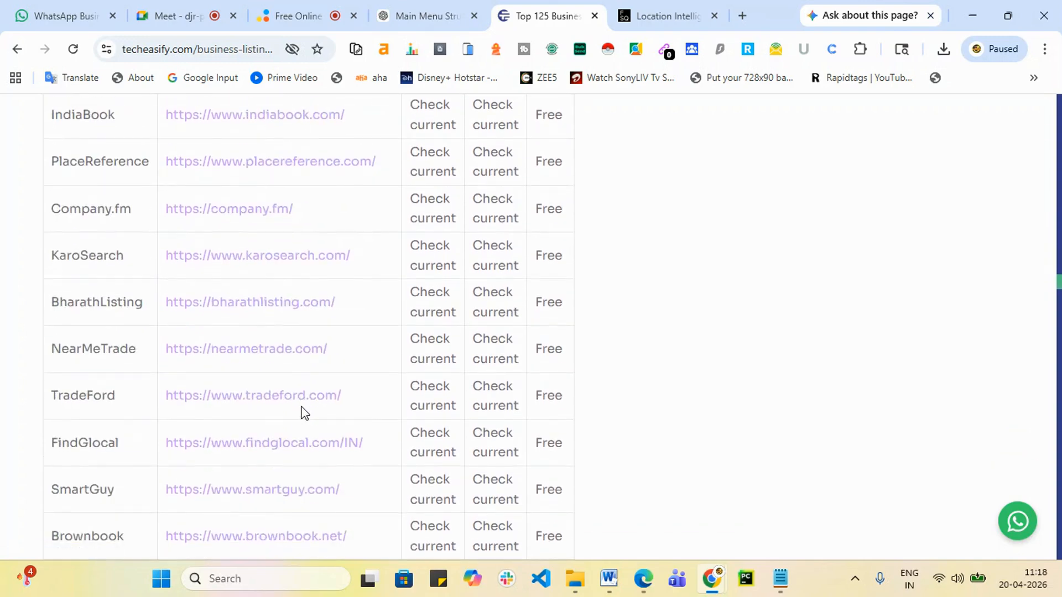
scroll(349, 386, "up", 7)
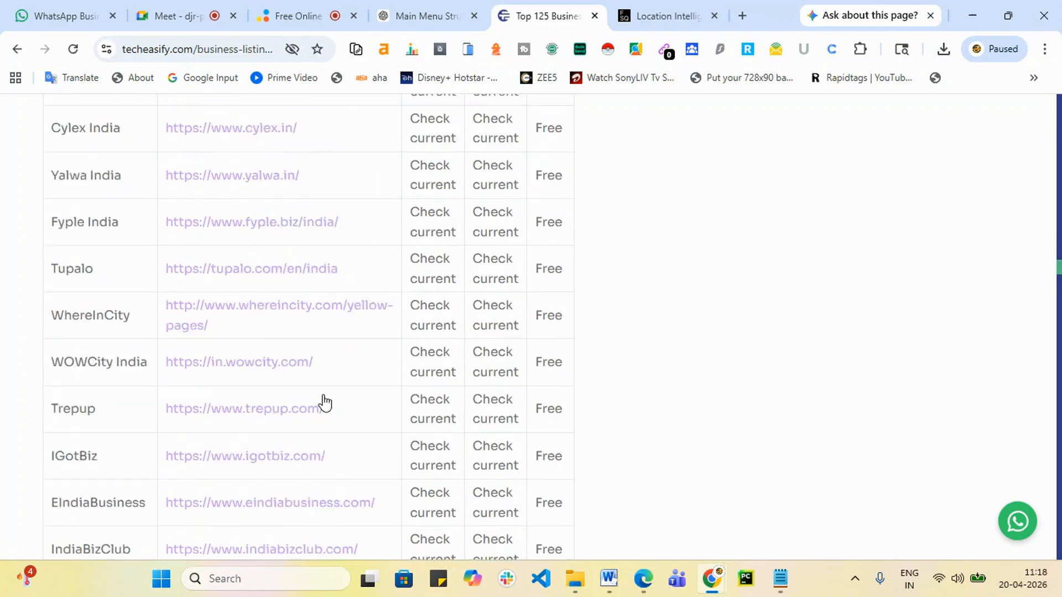
scroll(359, 343, "up", 2)
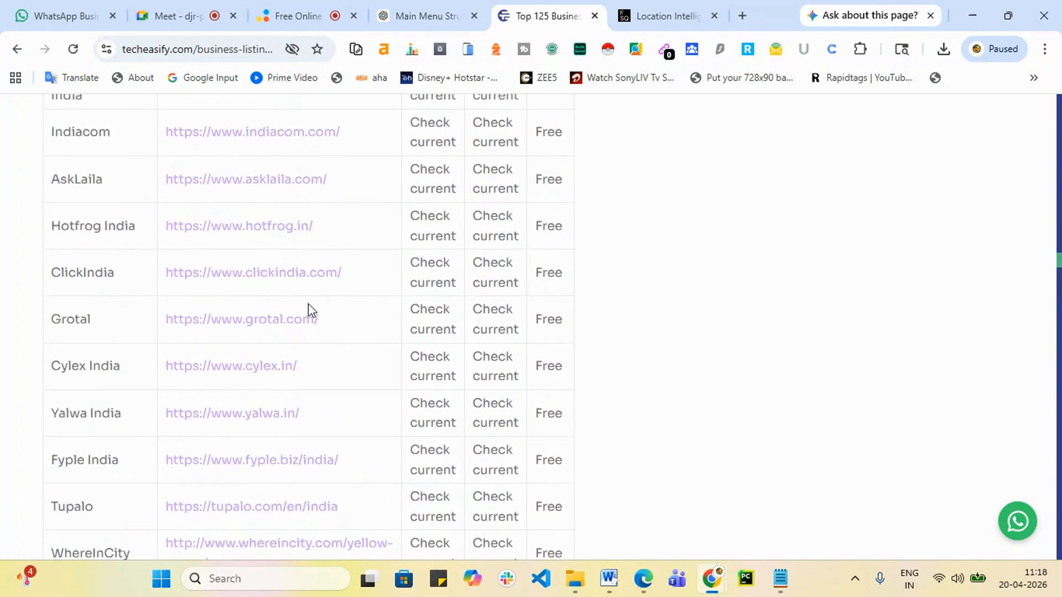
scroll(310, 318, "up", 2)
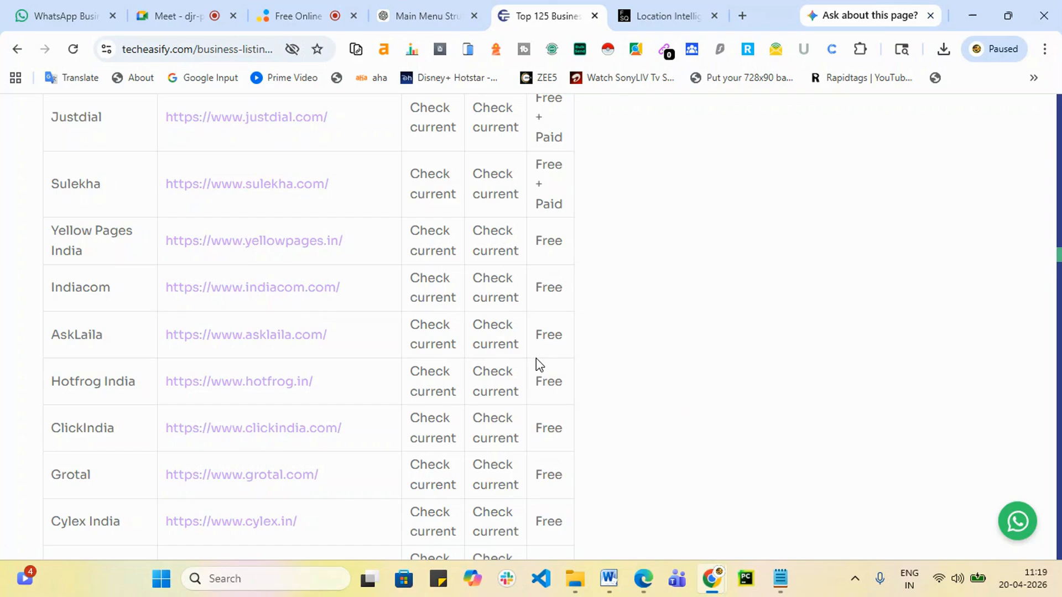
Show the Bing Places to Foursquare map rows and clear the Foursquare link selection
scroll(636, 367, "up", 7)
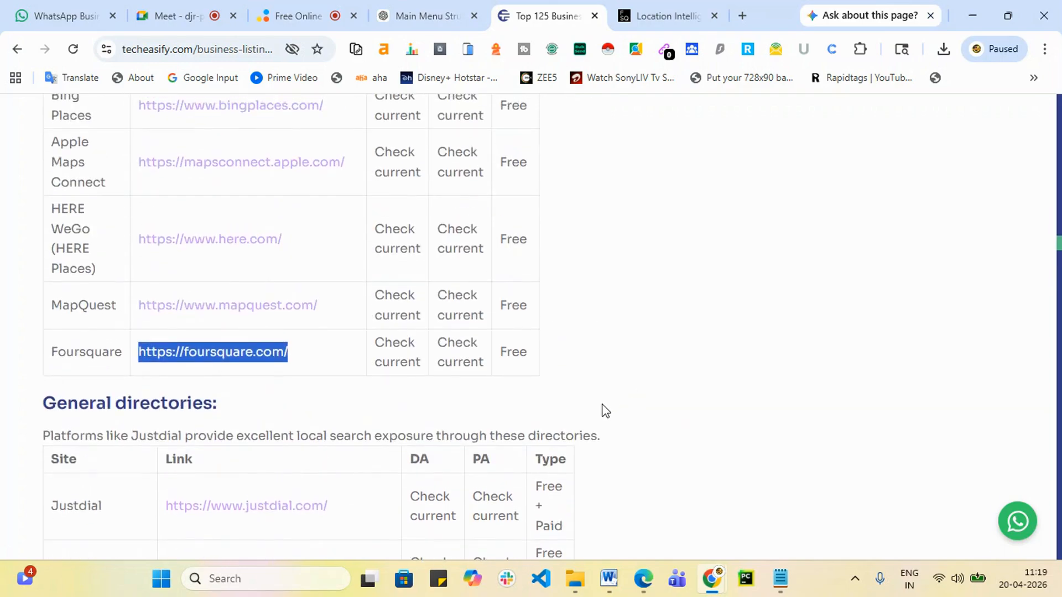
scroll(605, 408, "up", 4)
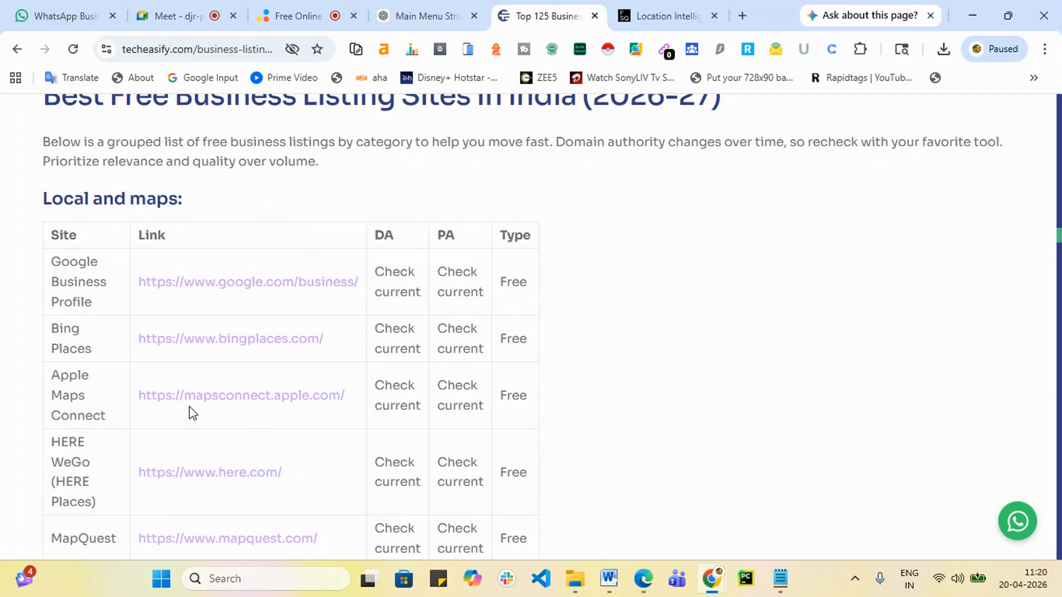
scroll(149, 426, "down", 1)
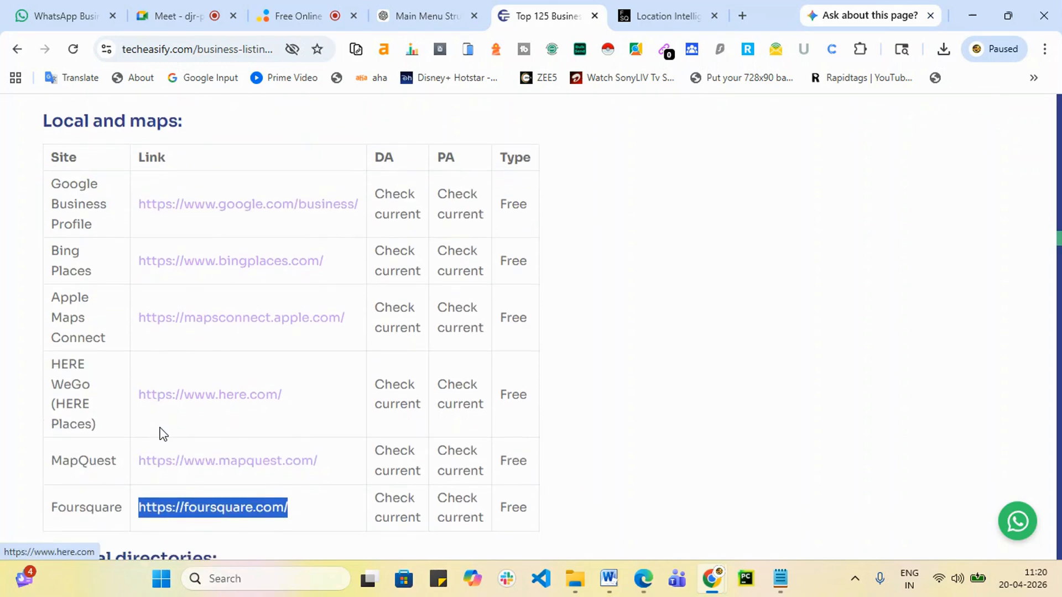
scroll(161, 434, "down", 2)
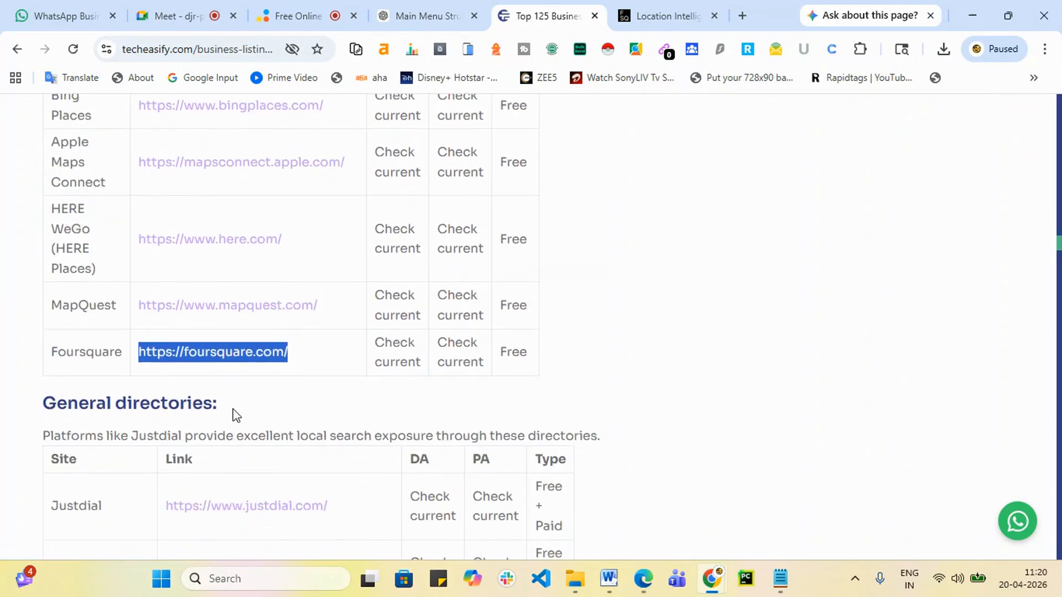
left_click(733, 402)
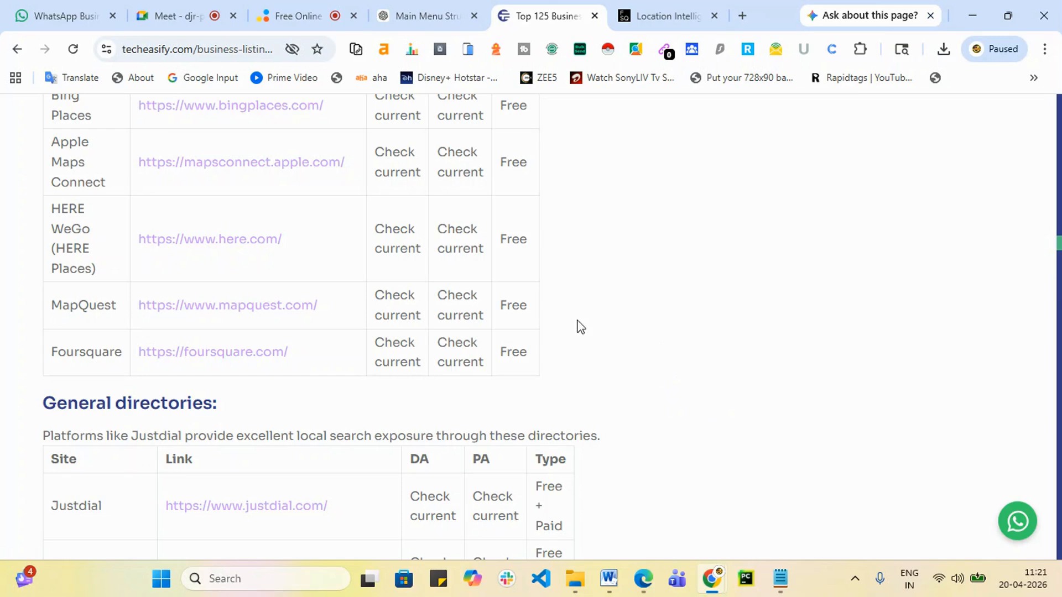
Close the Foursquare tab in Chrome and open a fresh new tab
left_click(627, 8)
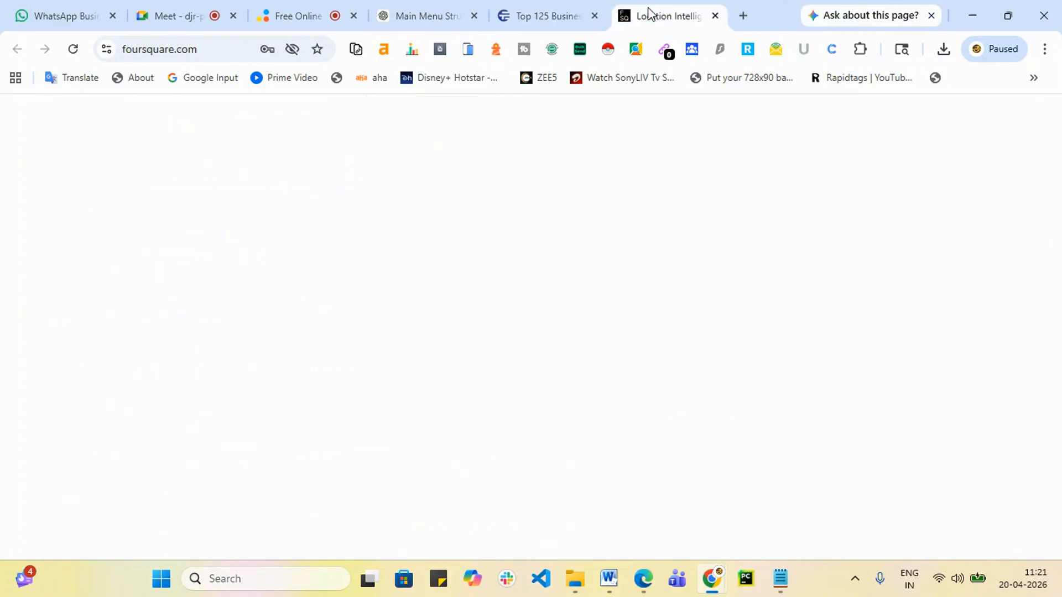
left_click(772, 16)
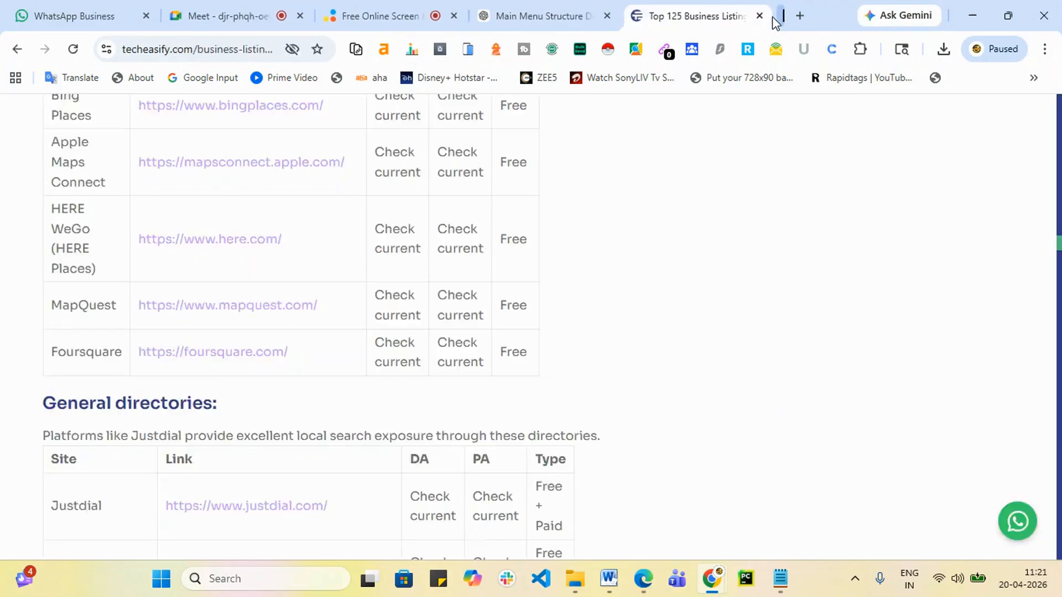
left_click(799, 16)
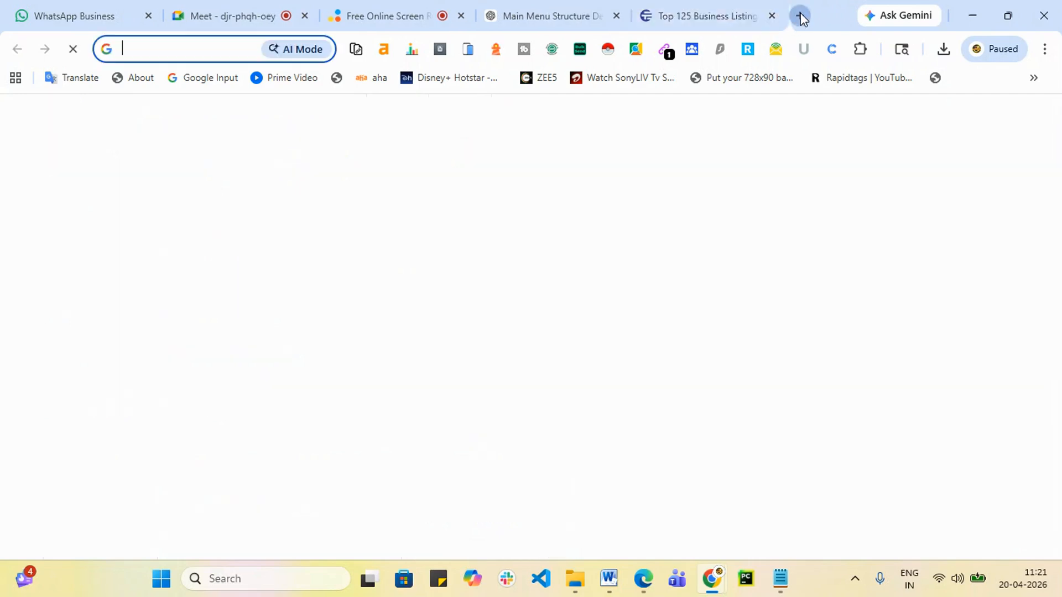
Switch to the Microsoft Edge window from the taskbar
mouse_move(382, 595)
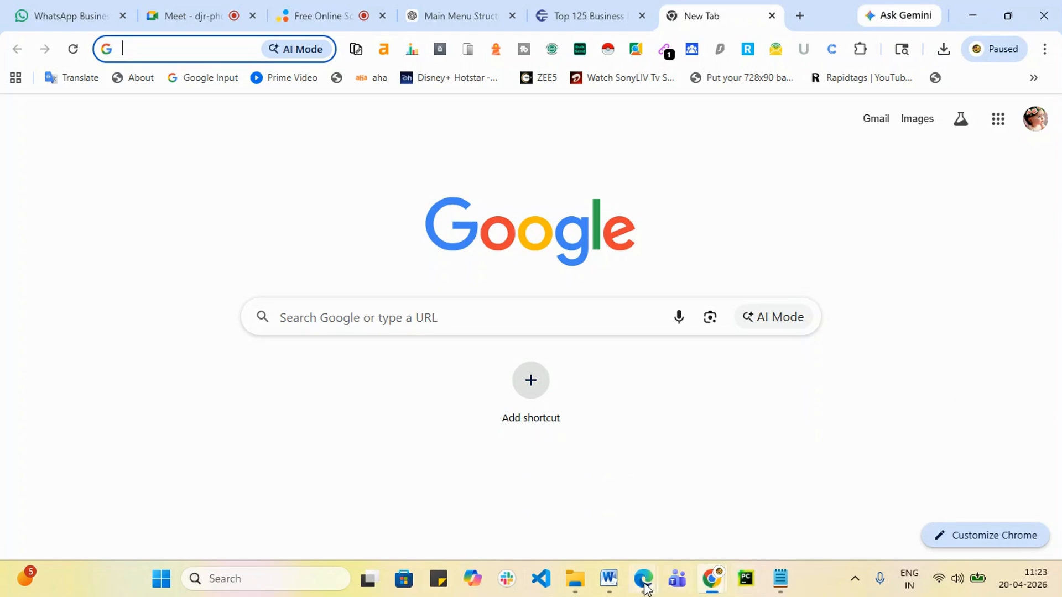
mouse_move(645, 585)
left_click(566, 505)
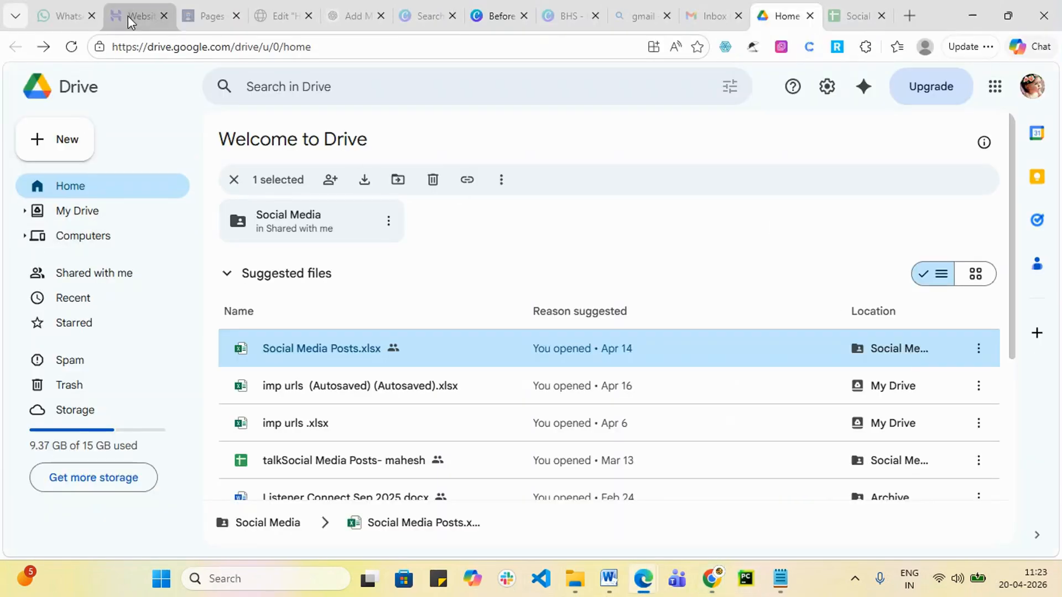
Look over the hosted websites on the hPanel Websites tab, then open a new Edge tab
left_click(127, 15)
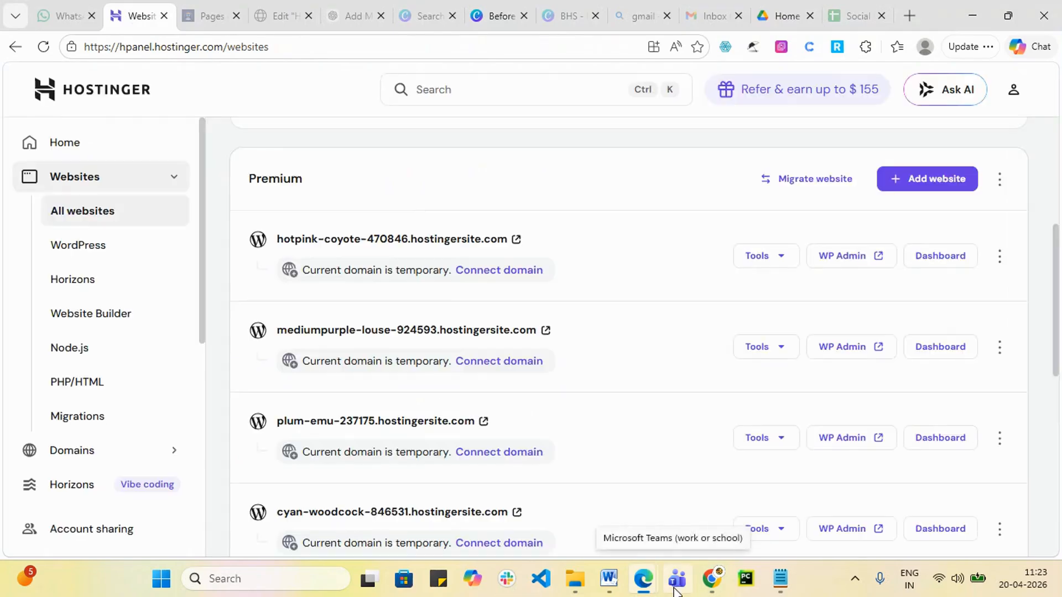
scroll(602, 441, "down", 5)
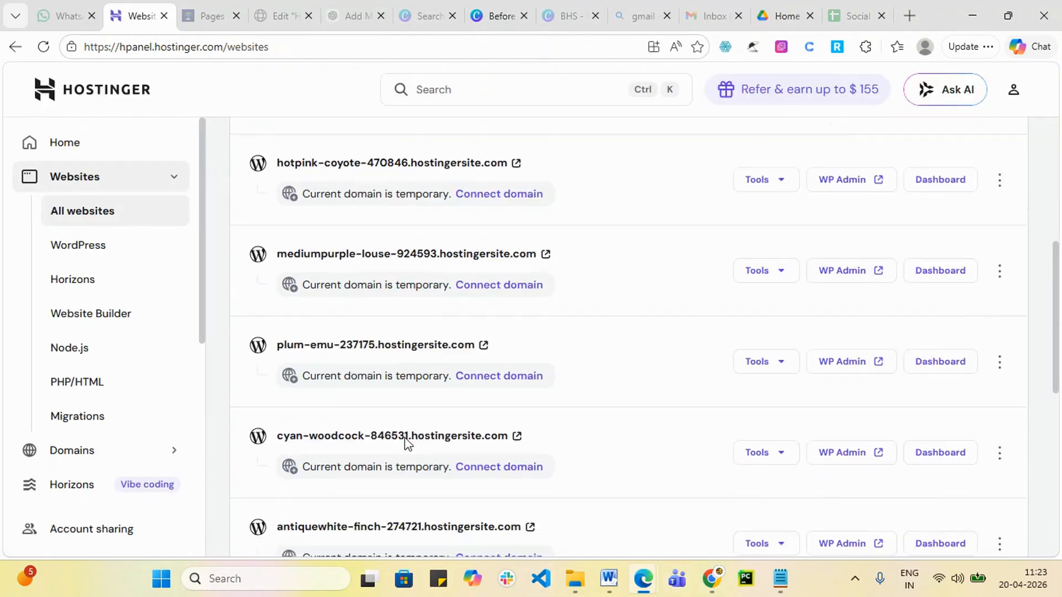
scroll(571, 451, "up", 10)
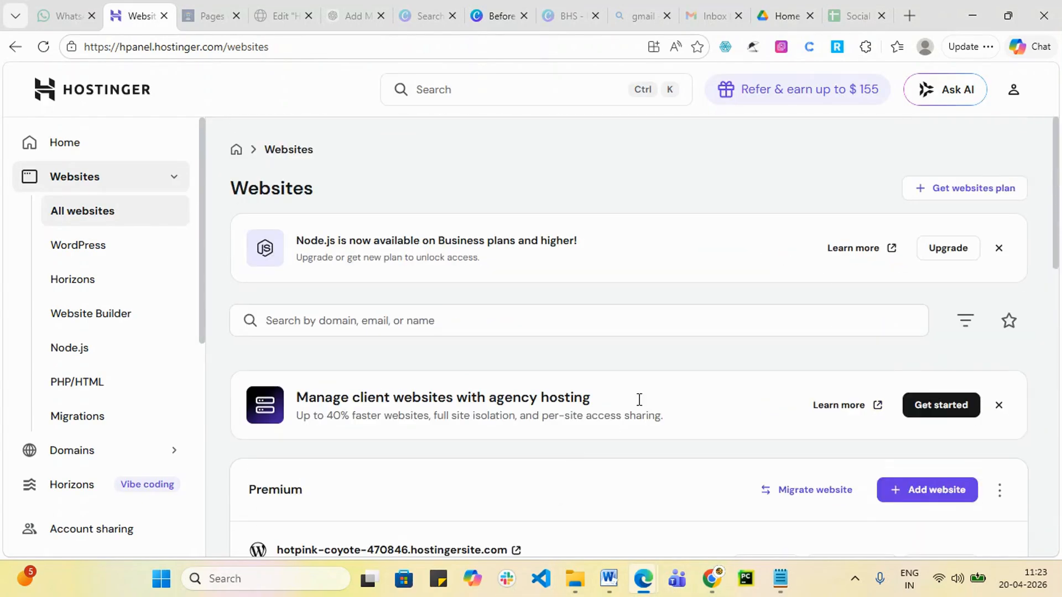
left_click(910, 15)
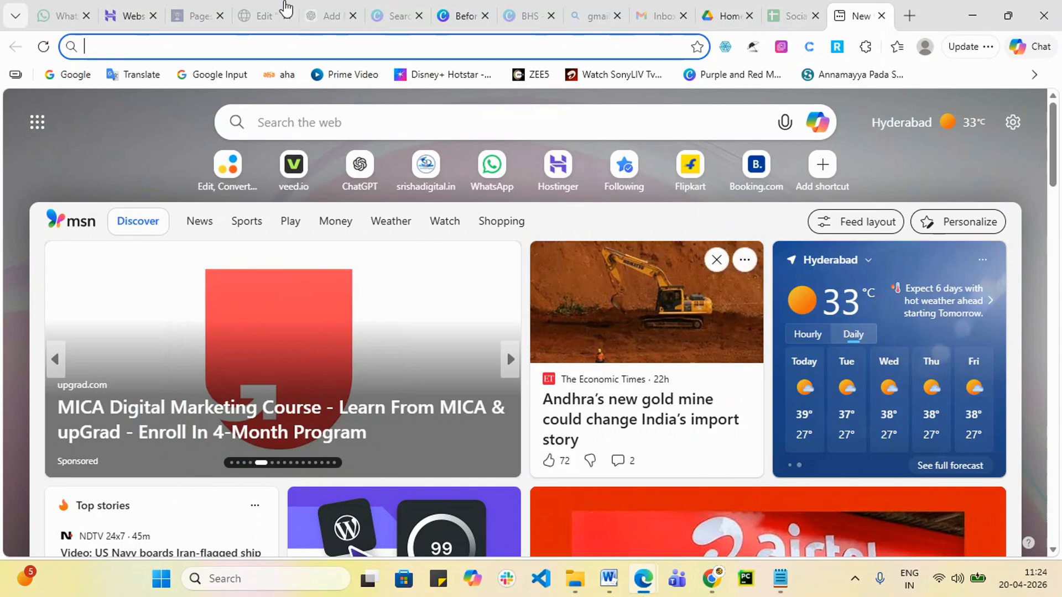
Return to the hPanel All websites page and view the Add website options
left_click(119, 22)
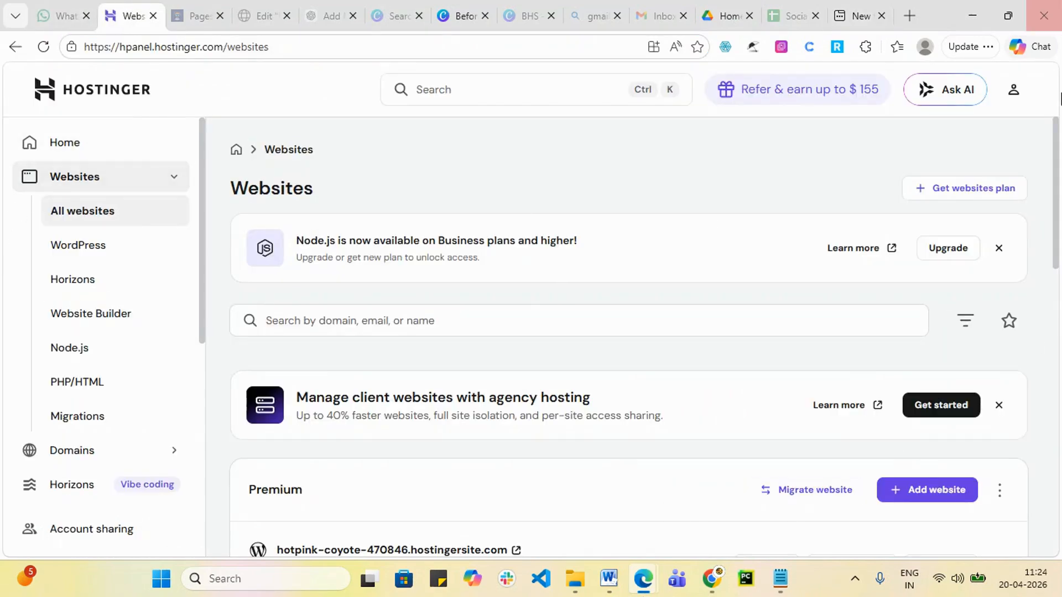
scroll(945, 441, "down", 2)
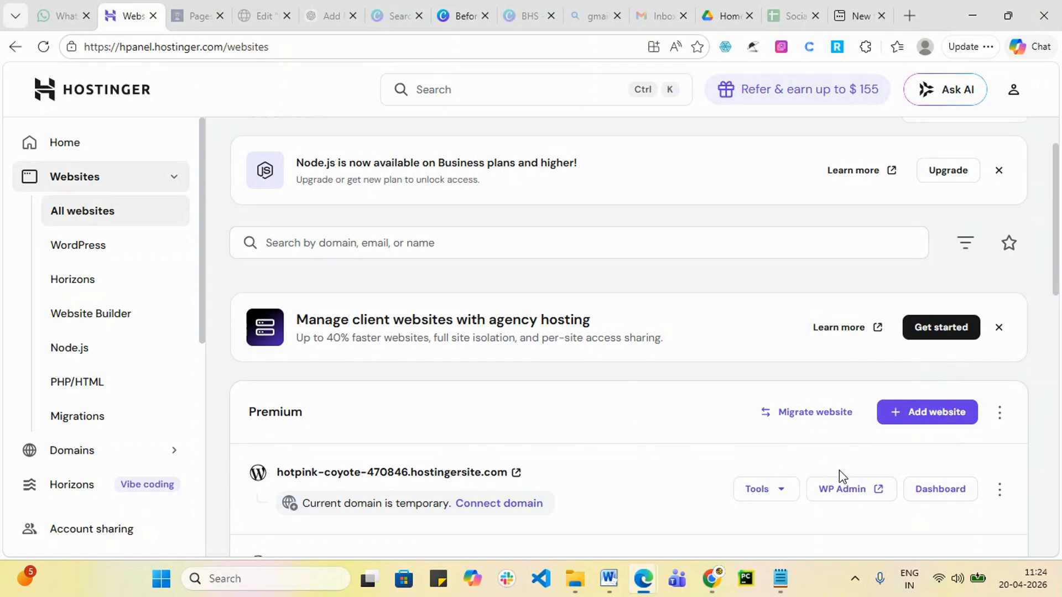
left_click(953, 421)
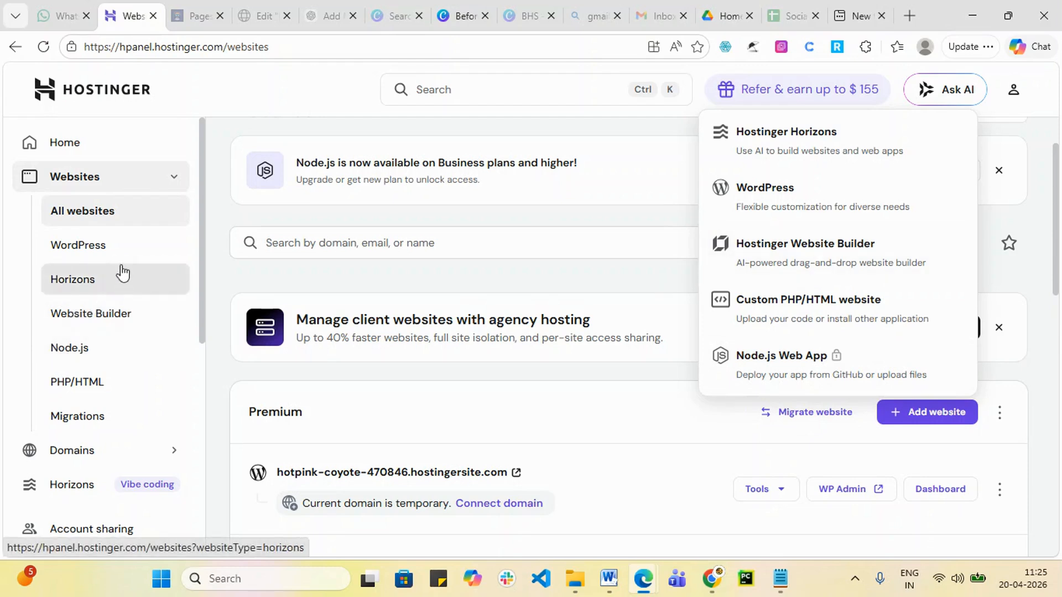
left_click(1036, 274)
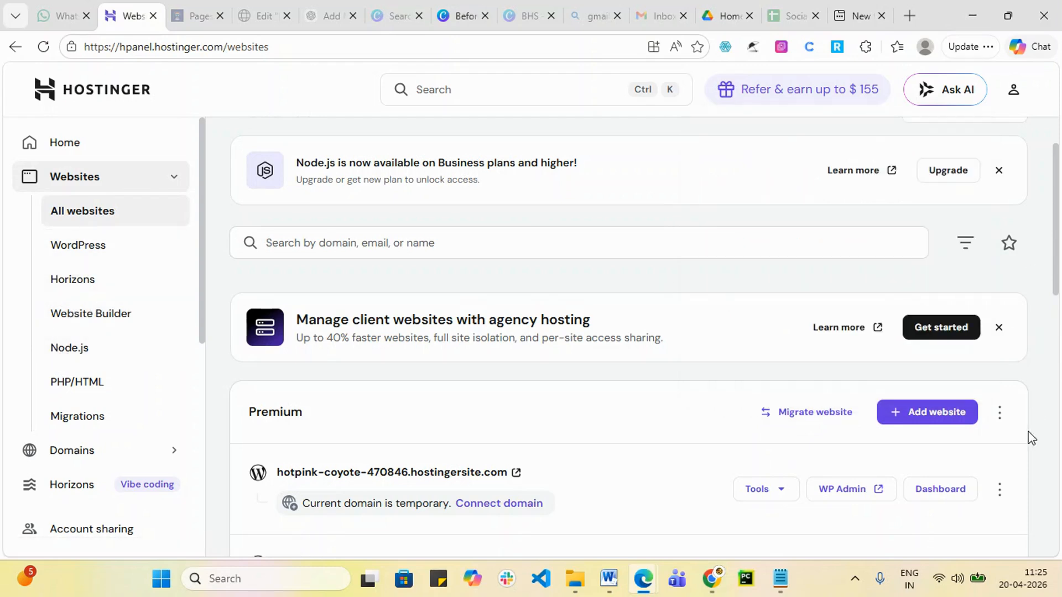
Choose WordPress from the Add website dropdown to reach the login-details step
left_click(927, 421)
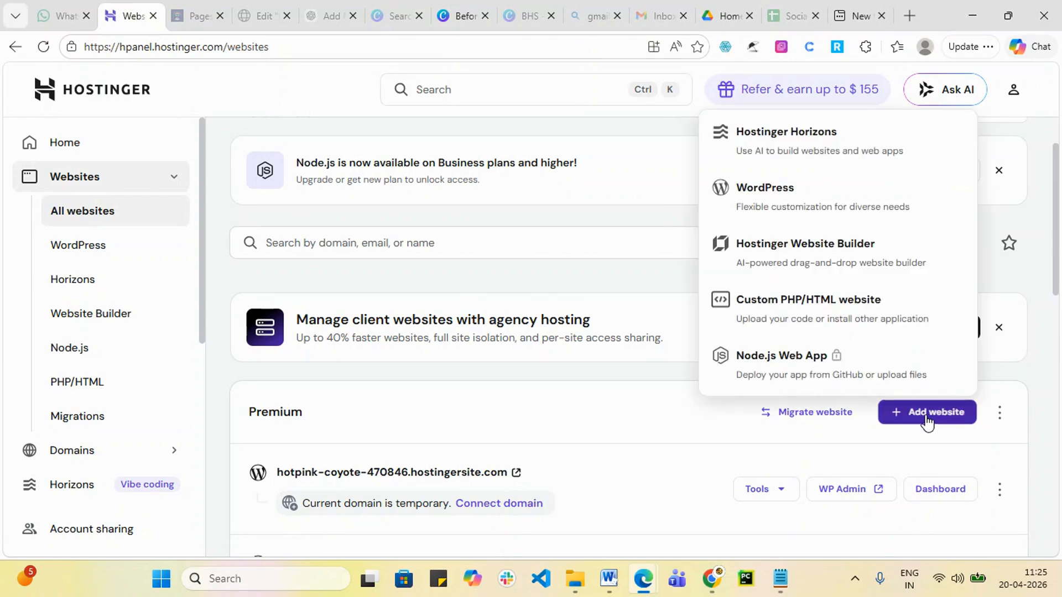
left_click(812, 211)
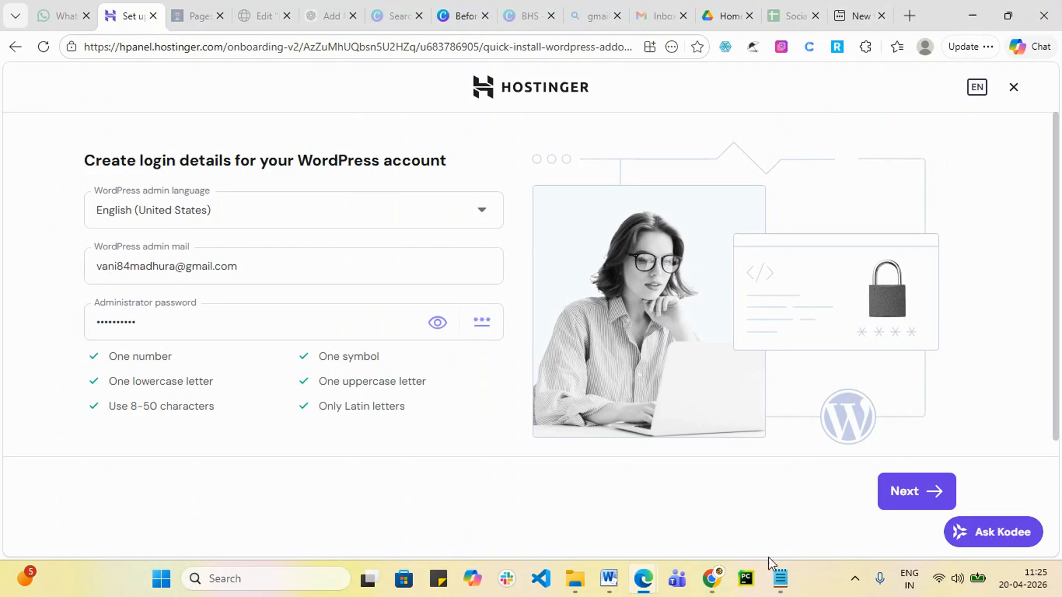
Add blank lines at the end of the Industry Oriented notes in Notepad
mouse_move(780, 578)
left_click(618, 537)
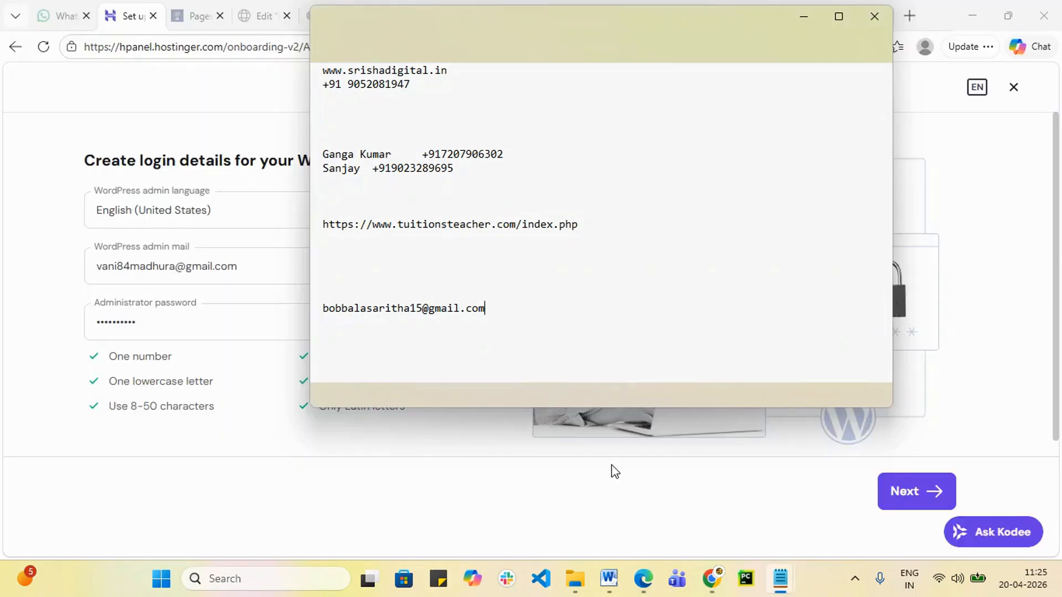
left_click(562, 314)
key("Return")
key("Return")
key("Return")
key("Return")
key("Return")
key("Return")
key("Return")
key("Return")
key("Return")
key("Return")
key("Return")
key("Return")
key("Return")
key("Return")
key("Return")
key("Return")
key("Return")
key("Return")
key("Return")
key("Return")
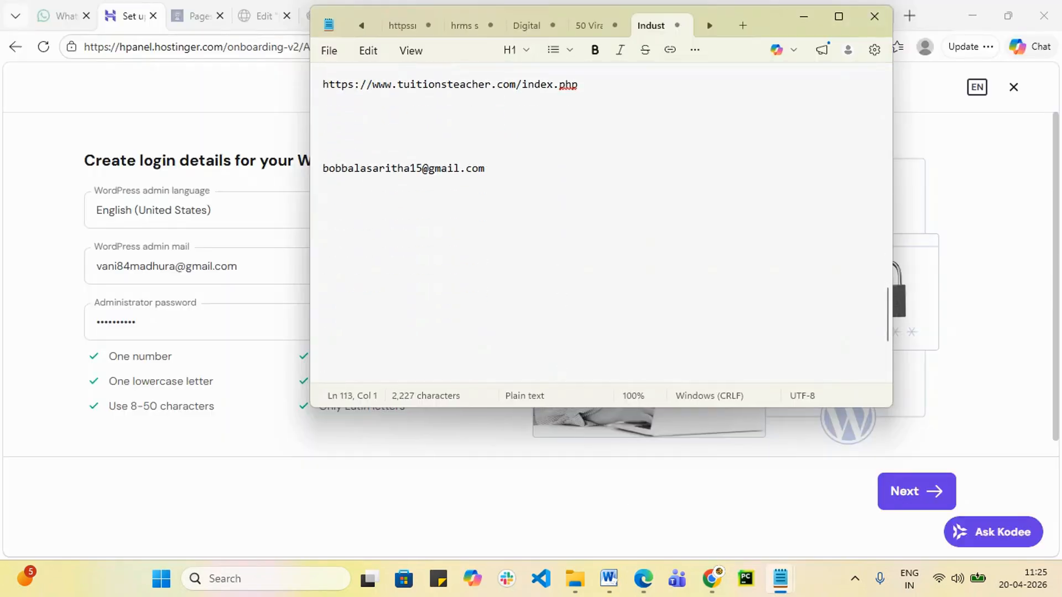
Copy the admin e-mail from the login form into the notes
left_click(87, 260)
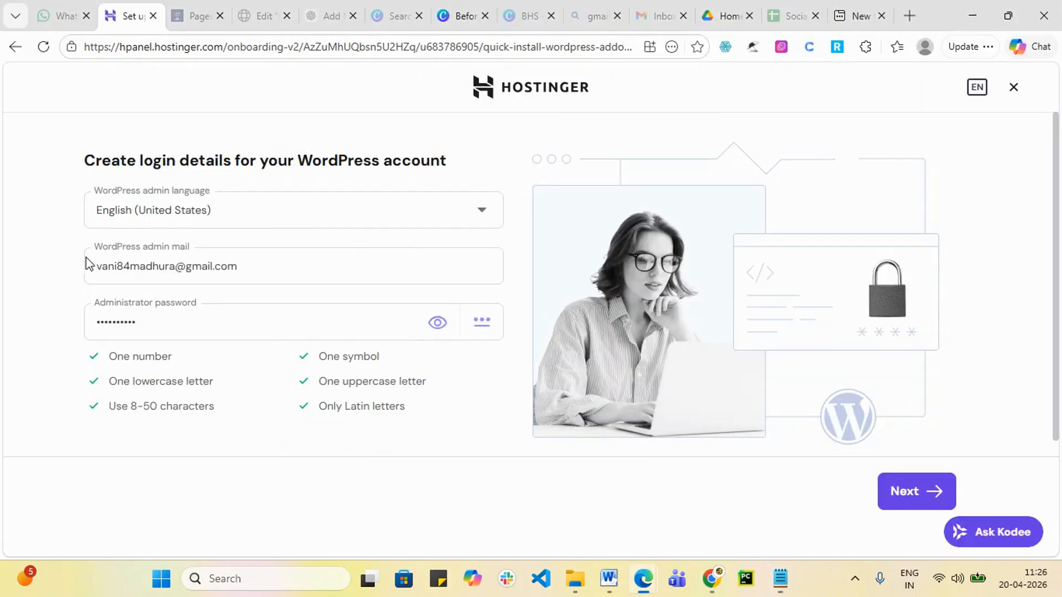
left_click(280, 273)
key("ctrl+c")
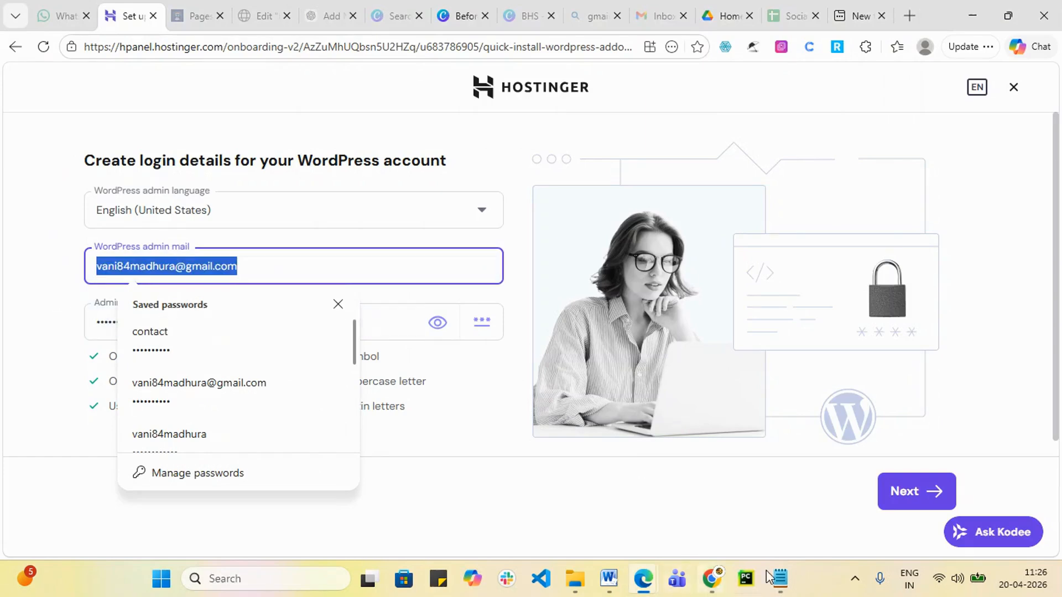
mouse_move(791, 577)
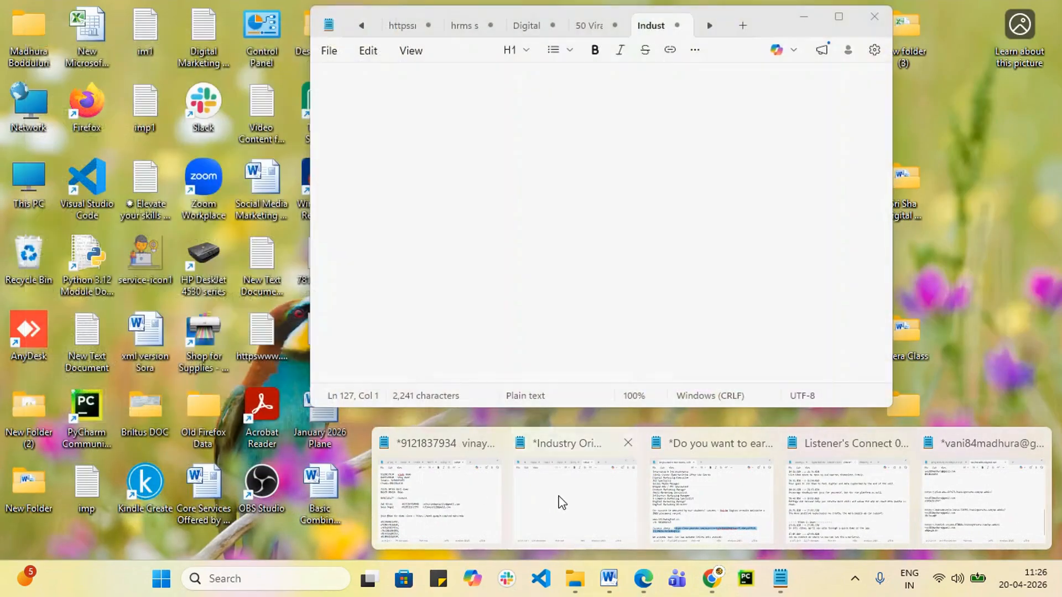
left_click(562, 502)
left_click(405, 155)
key("ctrl+v")
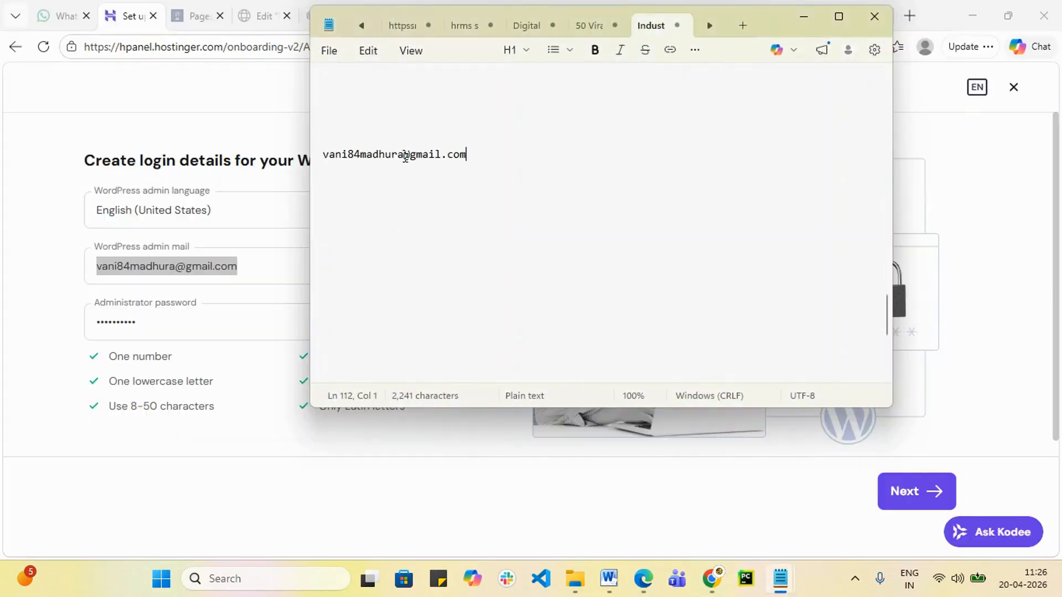
Save the administrator password in the notes under the e-mail
left_click(289, 272)
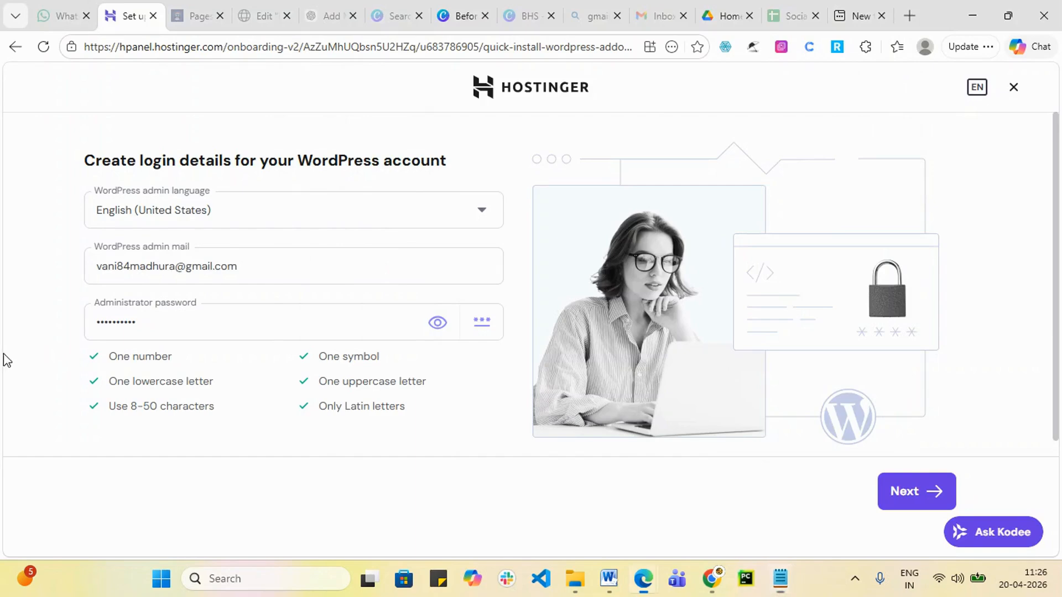
left_click(437, 323)
left_click_drag(245, 331, 57, 343)
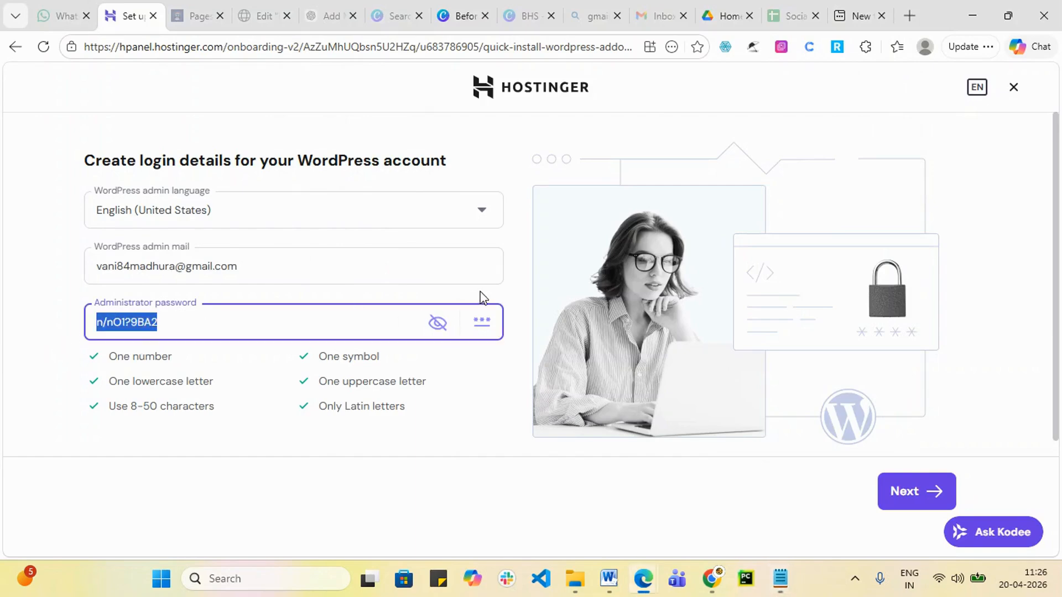
left_click(437, 322)
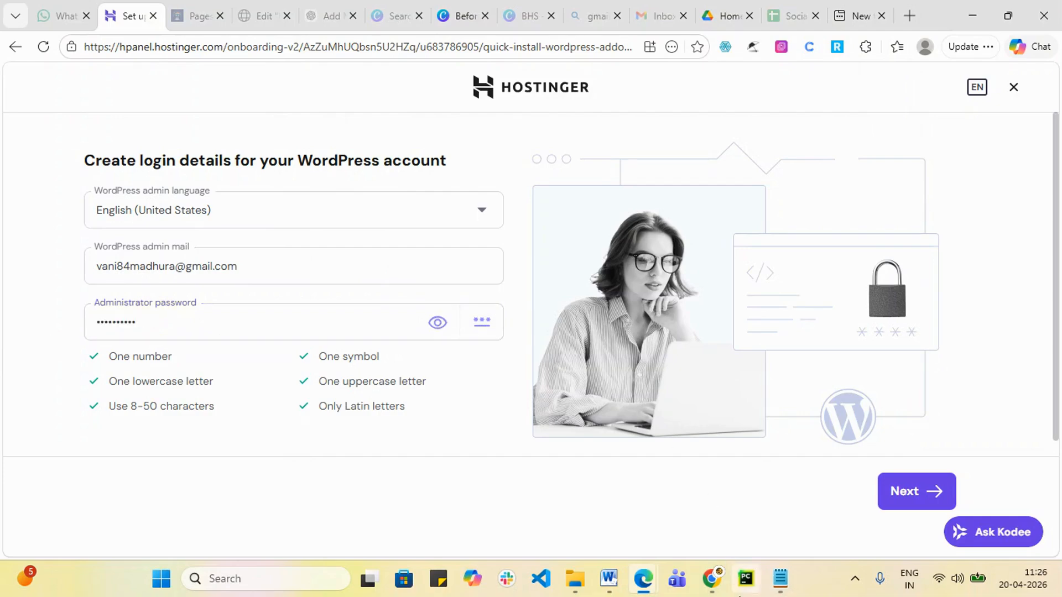
left_click(774, 577)
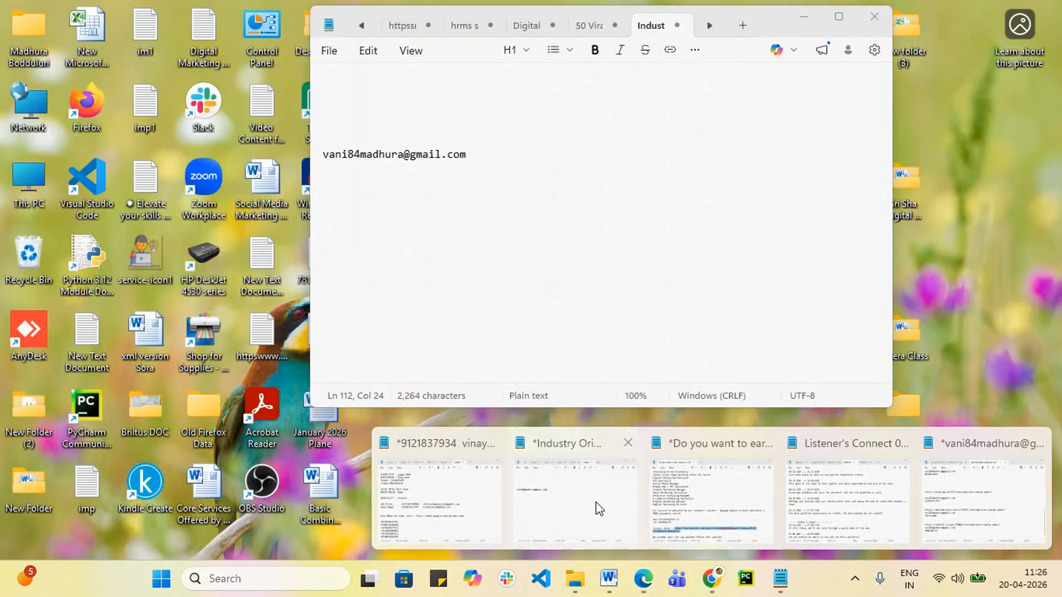
left_click(597, 508)
key("Return")
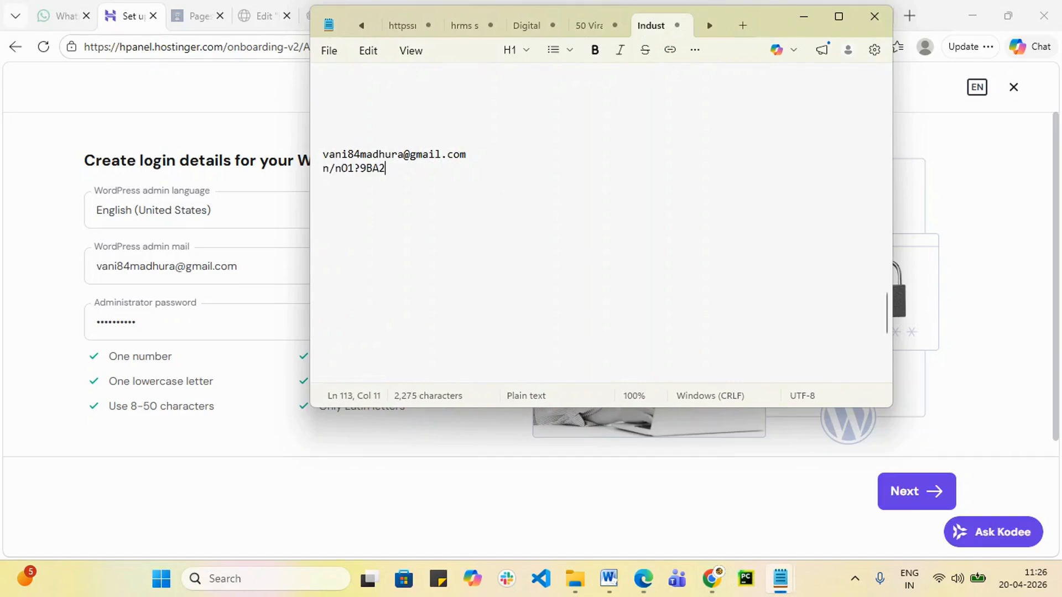
left_click(15, 447)
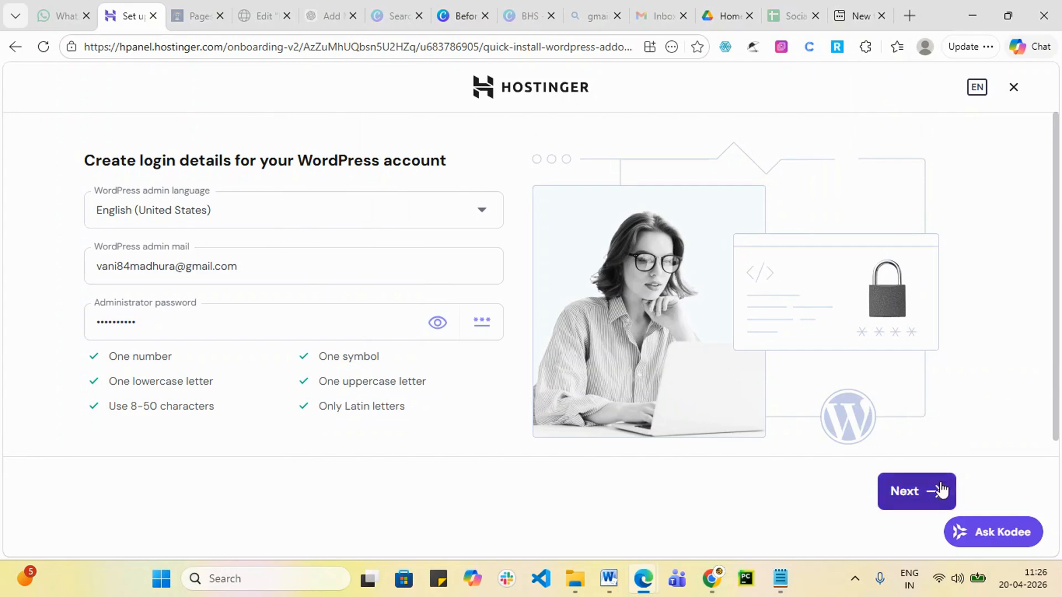
Submit the WordPress login details to move on to the domain selection step
left_click(921, 498)
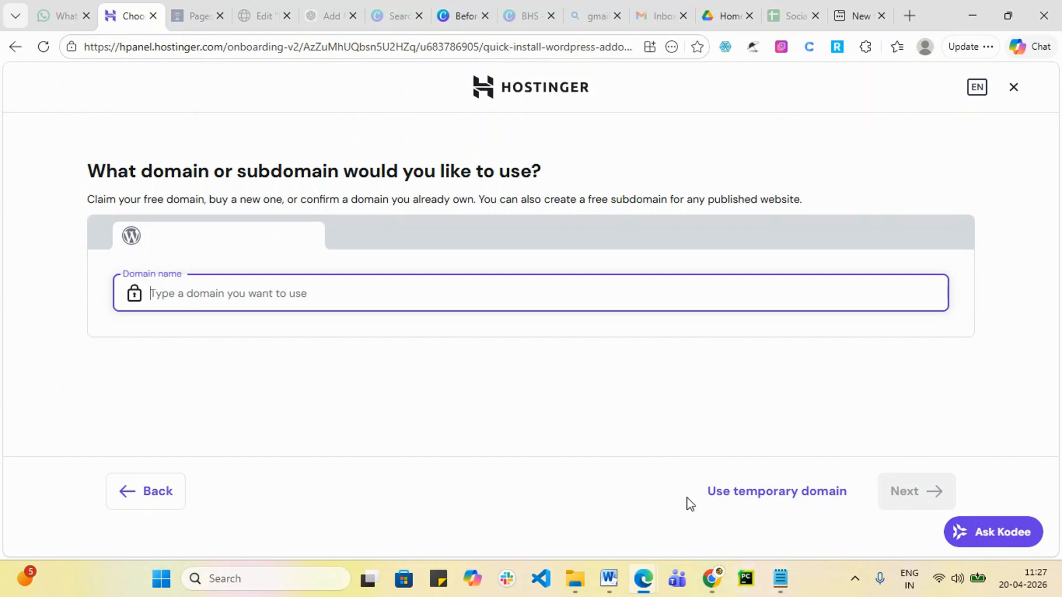
Choose the free temporary domain for the new WordPress site
left_click(752, 506)
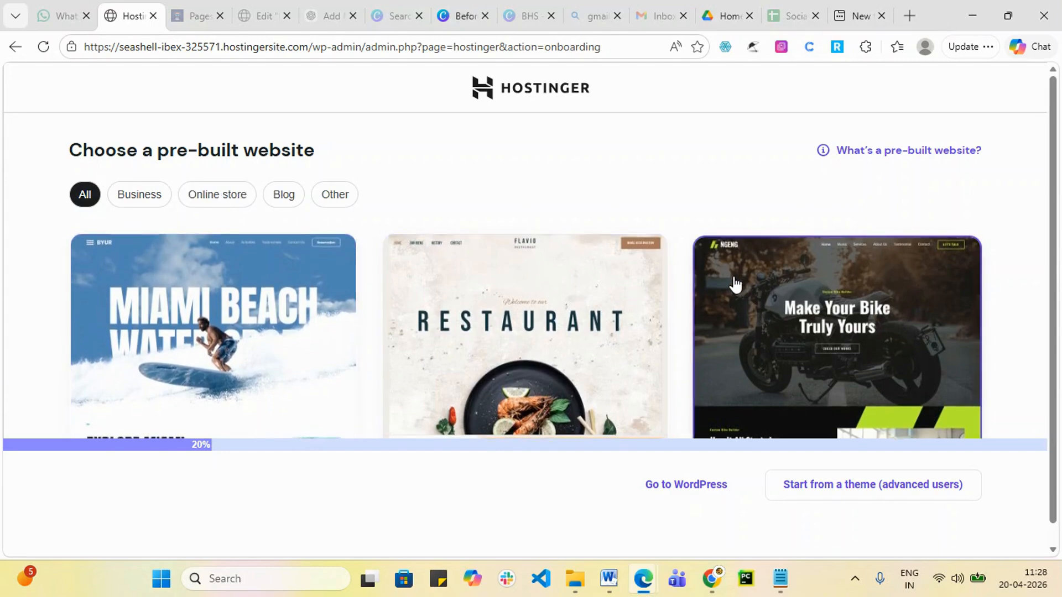
scroll(735, 284, "down", 3)
scroll(584, 310, "down", 3)
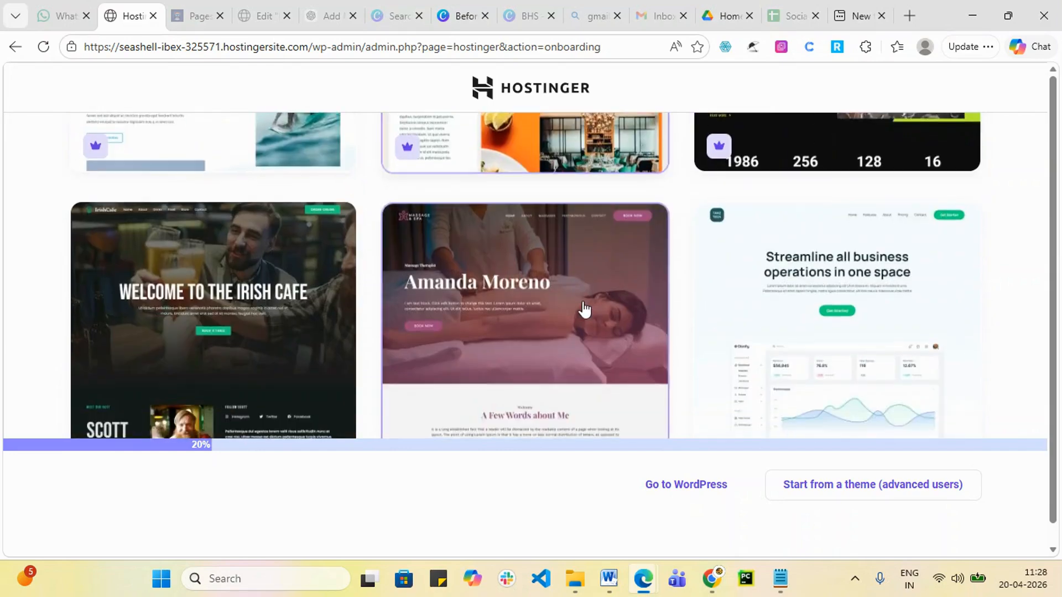
scroll(391, 399, "down", 5)
scroll(393, 386, "down", 1)
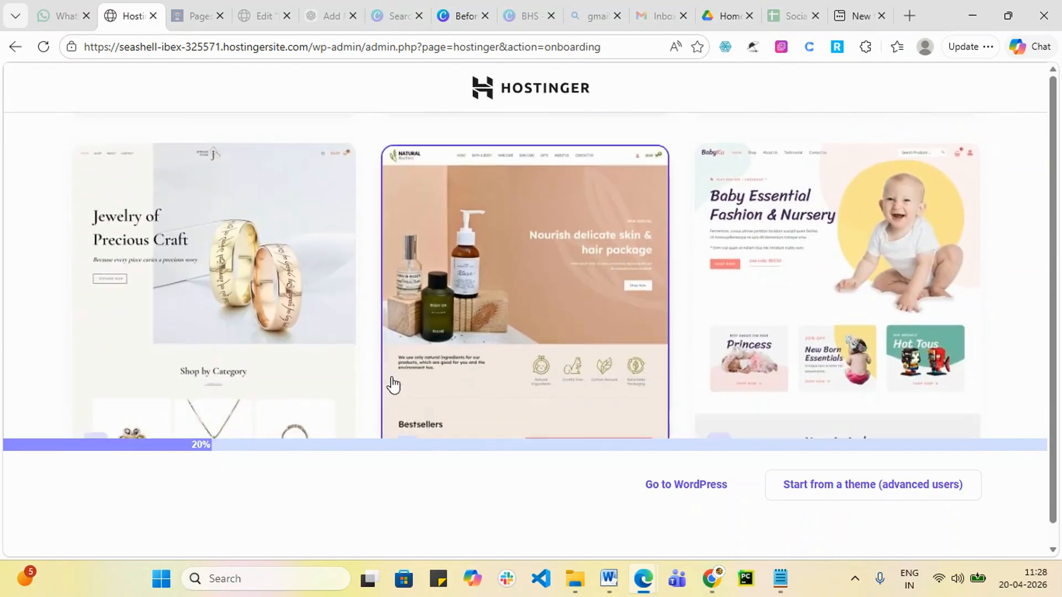
scroll(393, 384, "down", 5)
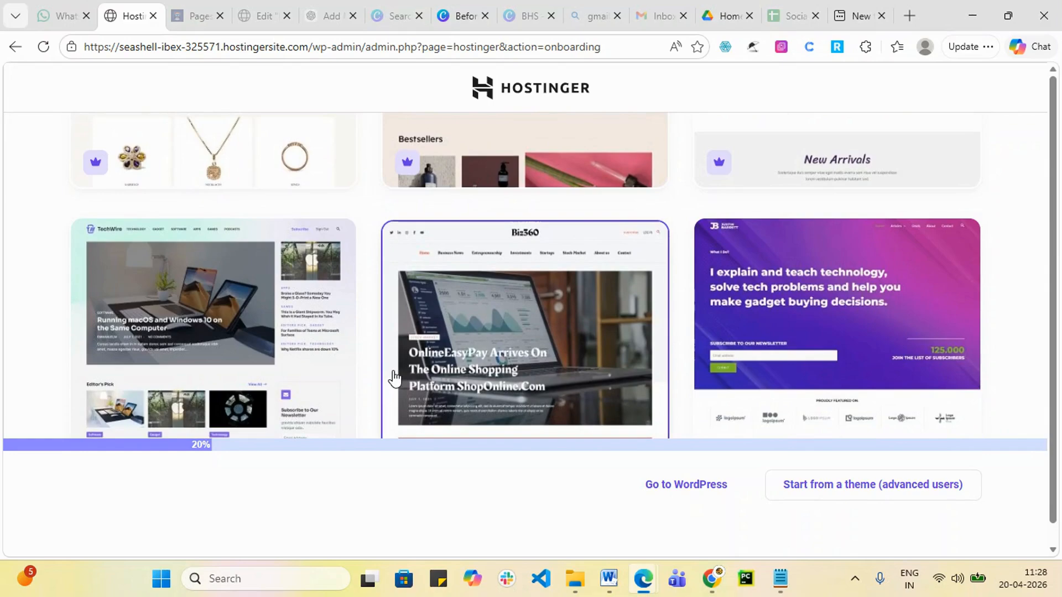
scroll(394, 374, "up", 1)
scroll(434, 355, "down", 10)
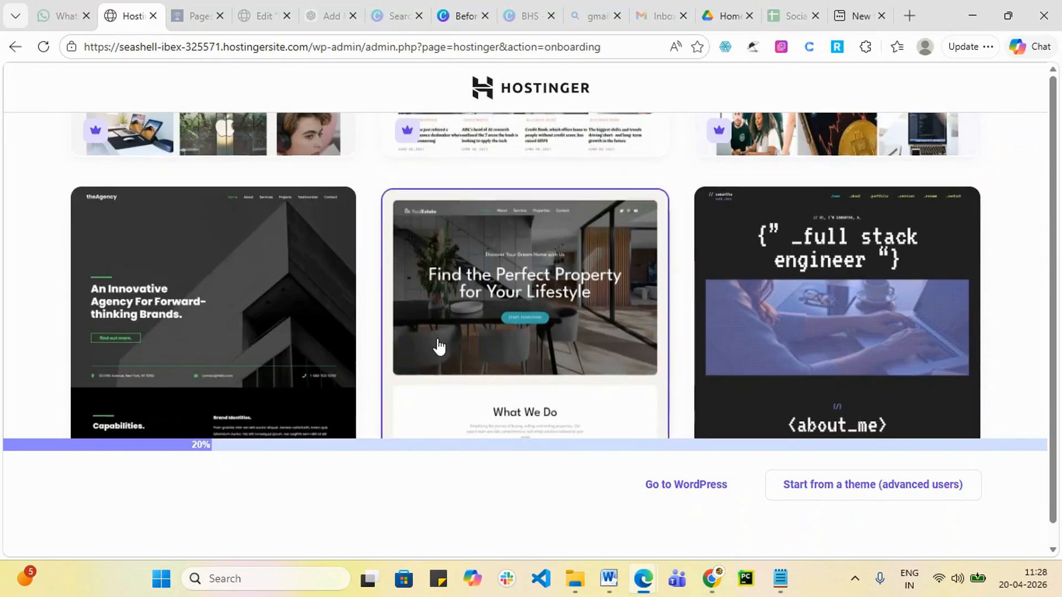
scroll(441, 346, "up", 4)
scroll(437, 354, "down", 5)
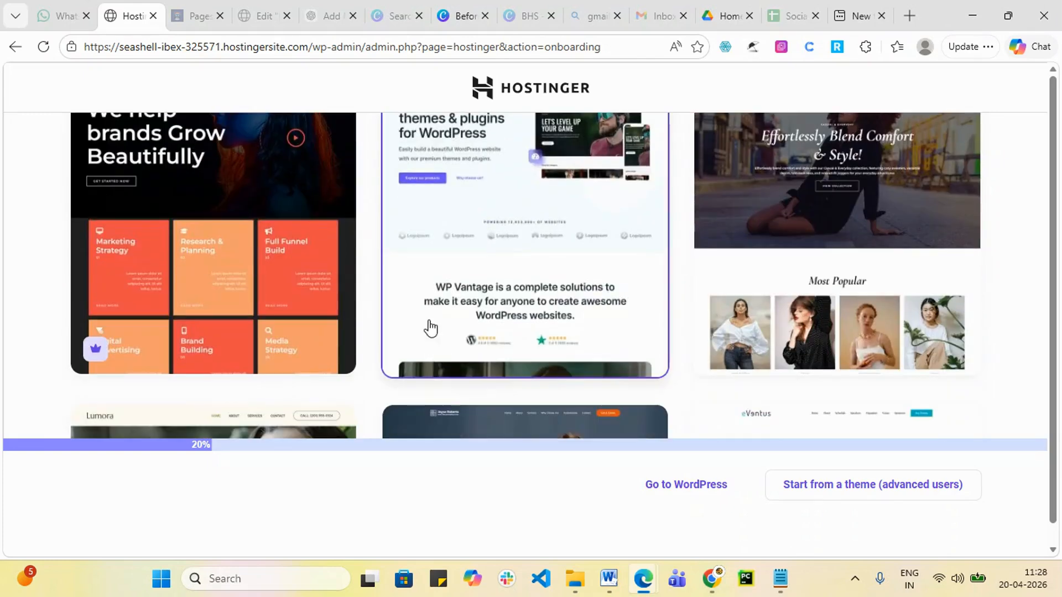
Admit the waiting guest into the Google Meet call
left_click(972, 14)
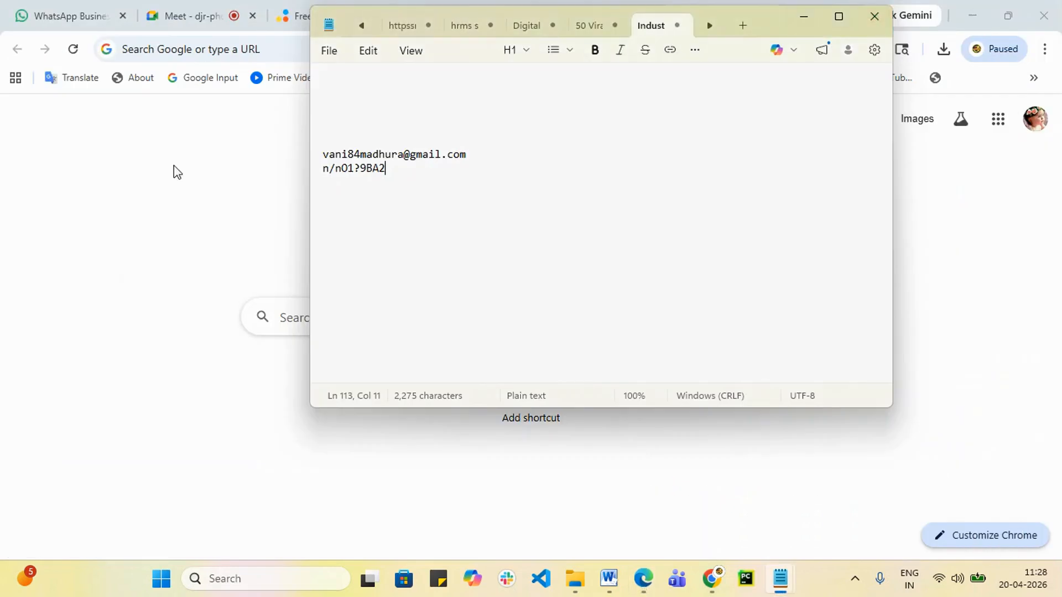
left_click(202, 8)
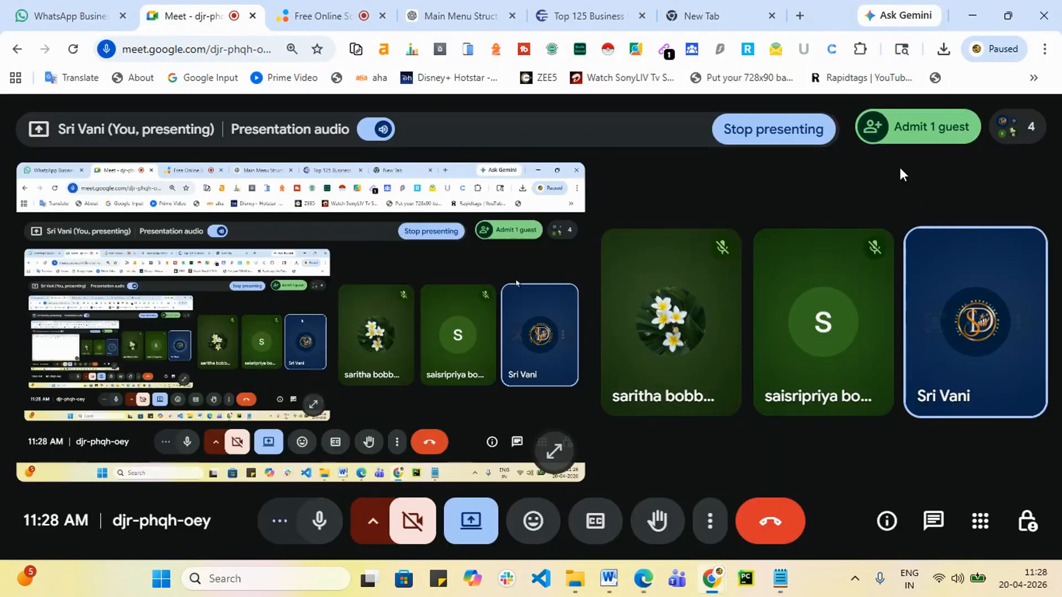
left_click(921, 132)
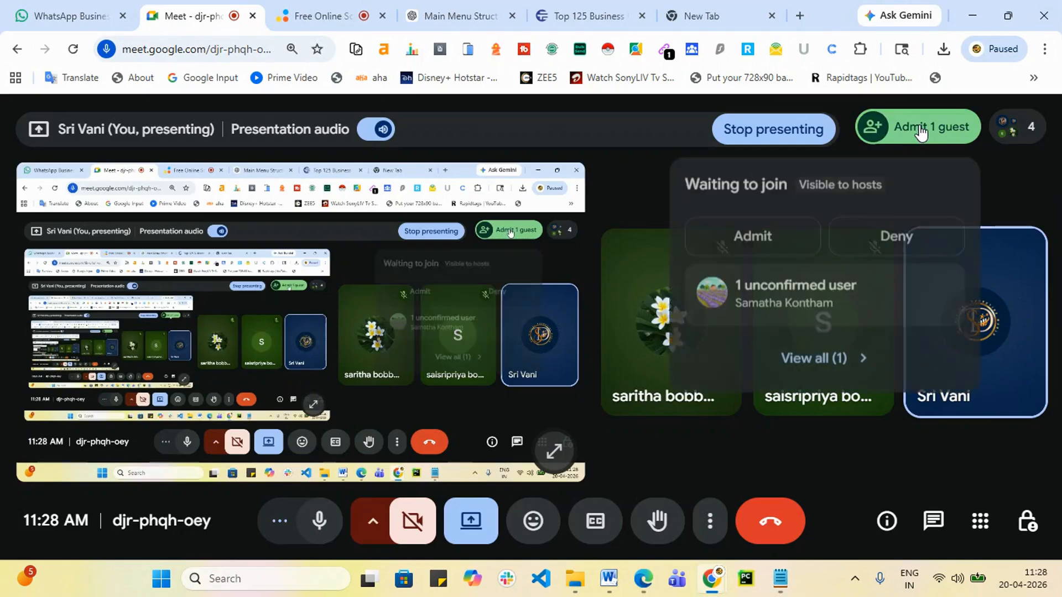
left_click(774, 241)
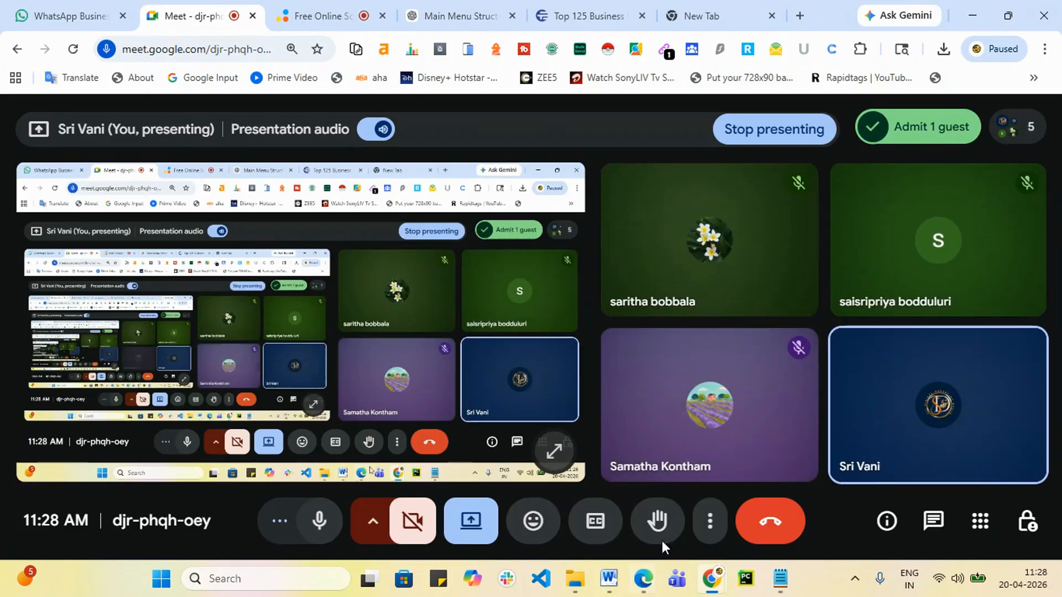
Check the Meta Business Suite window, then minimize it
mouse_move(653, 570)
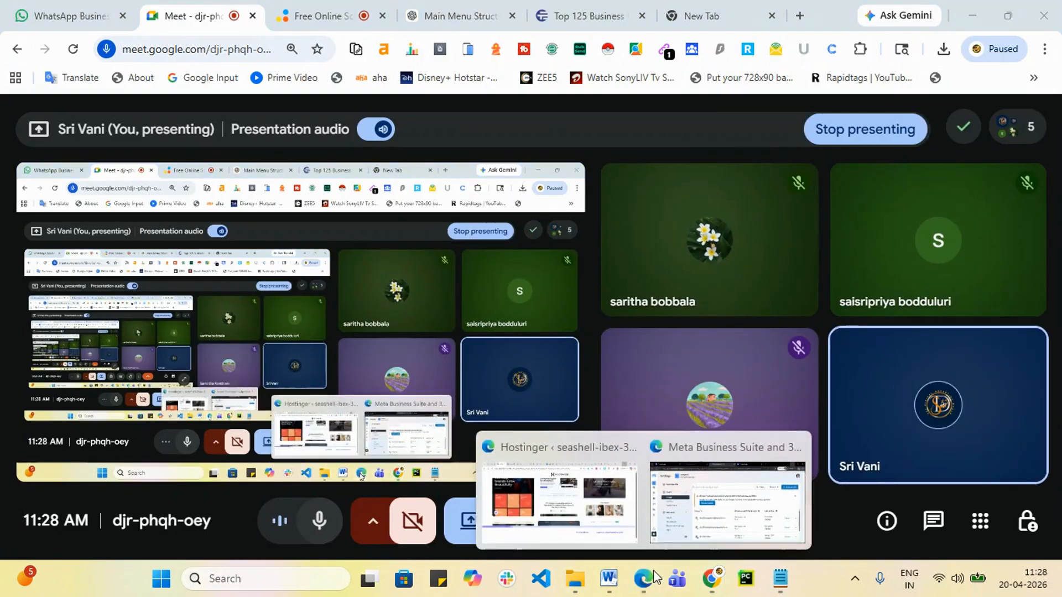
left_click(700, 531)
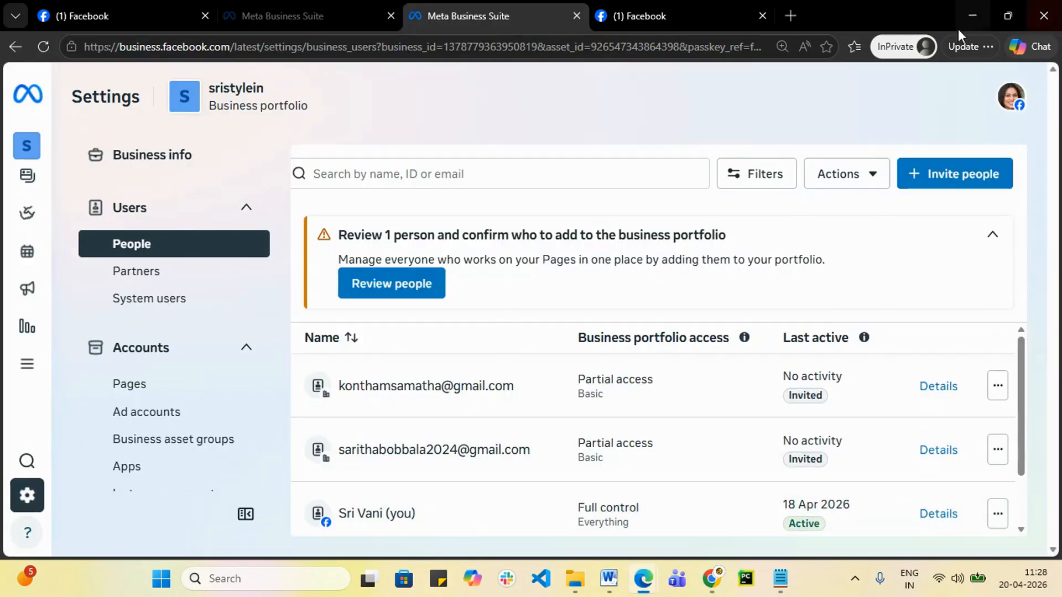
left_click(976, 12)
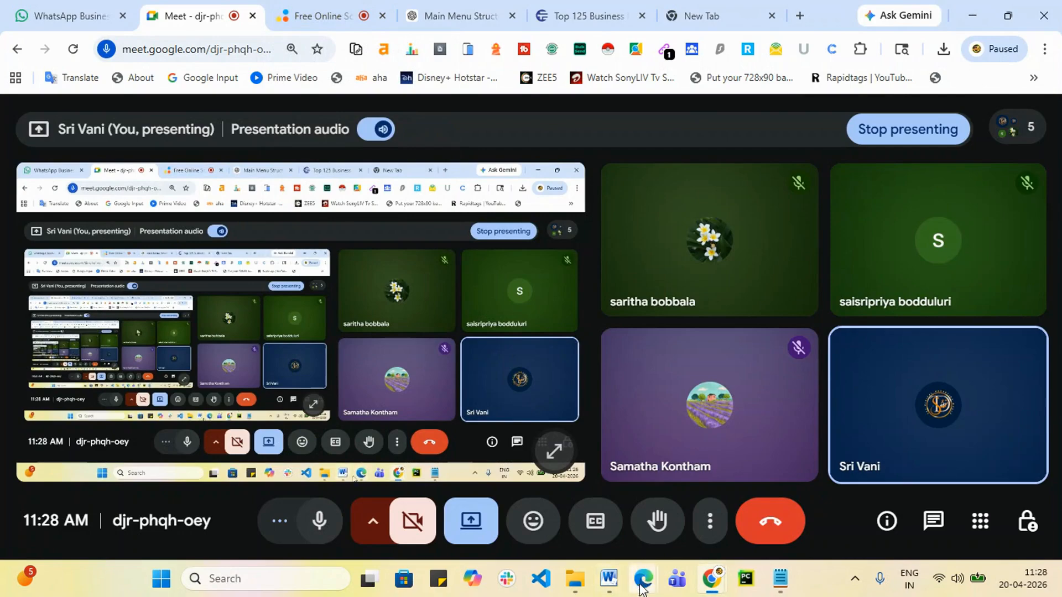
Return to the Hostinger template gallery and scroll back to its top
mouse_move(644, 590)
mouse_move(695, 521)
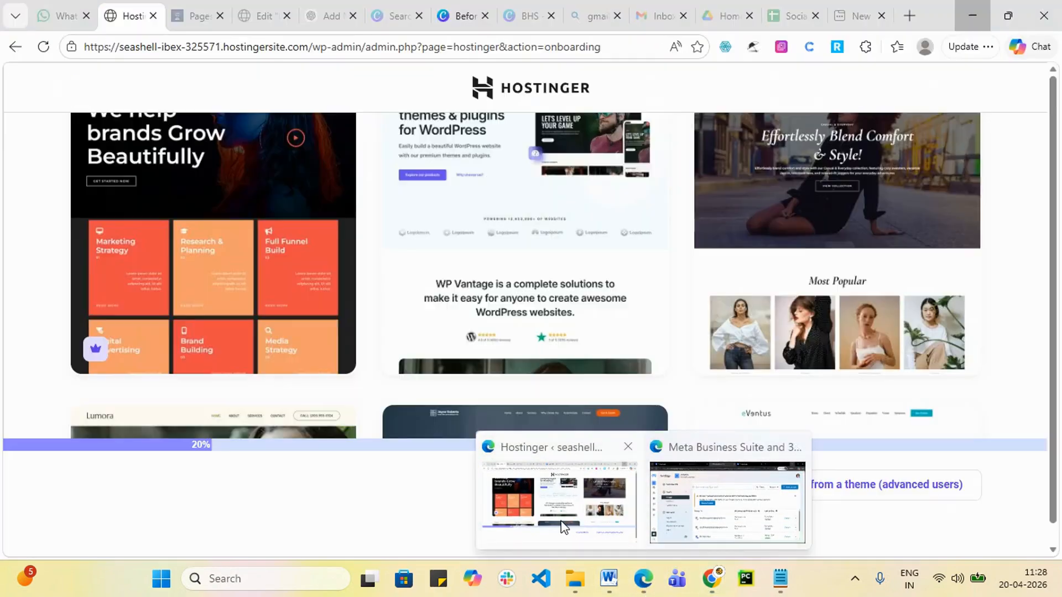
left_click(563, 524)
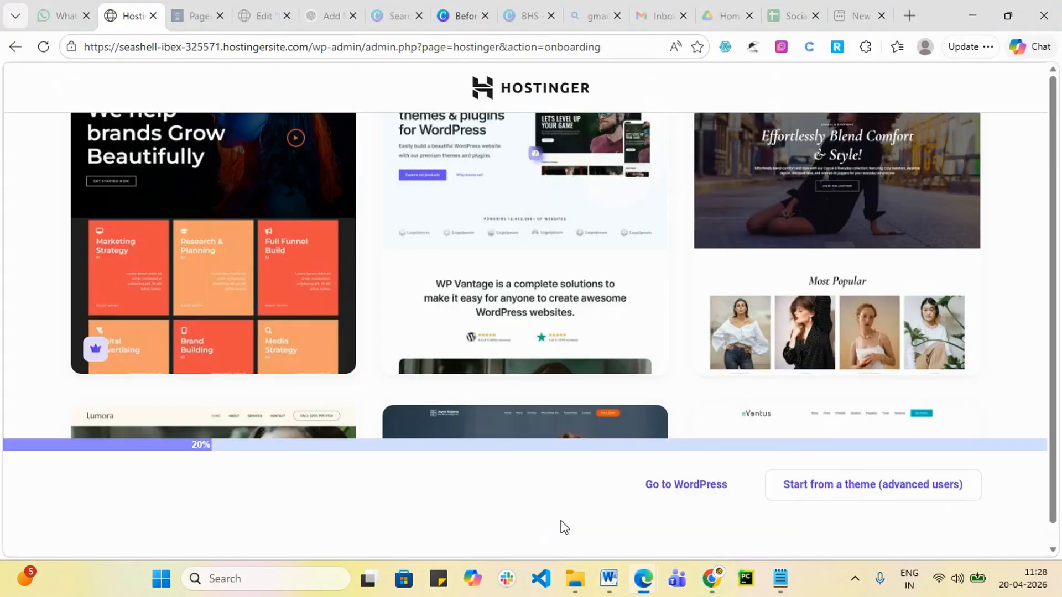
scroll(471, 360, "up", 10)
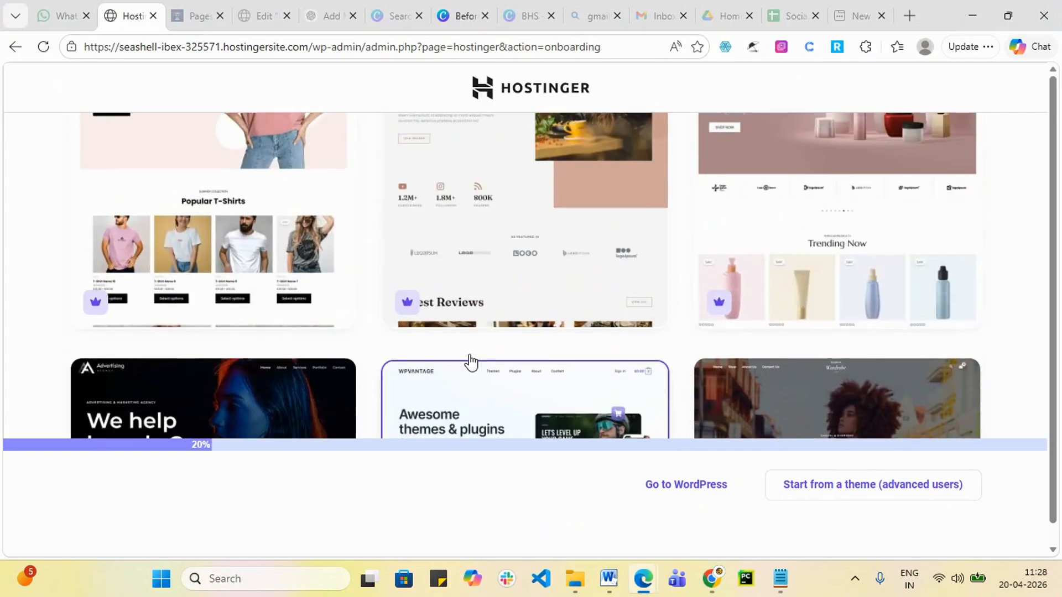
scroll(470, 363, "up", 10)
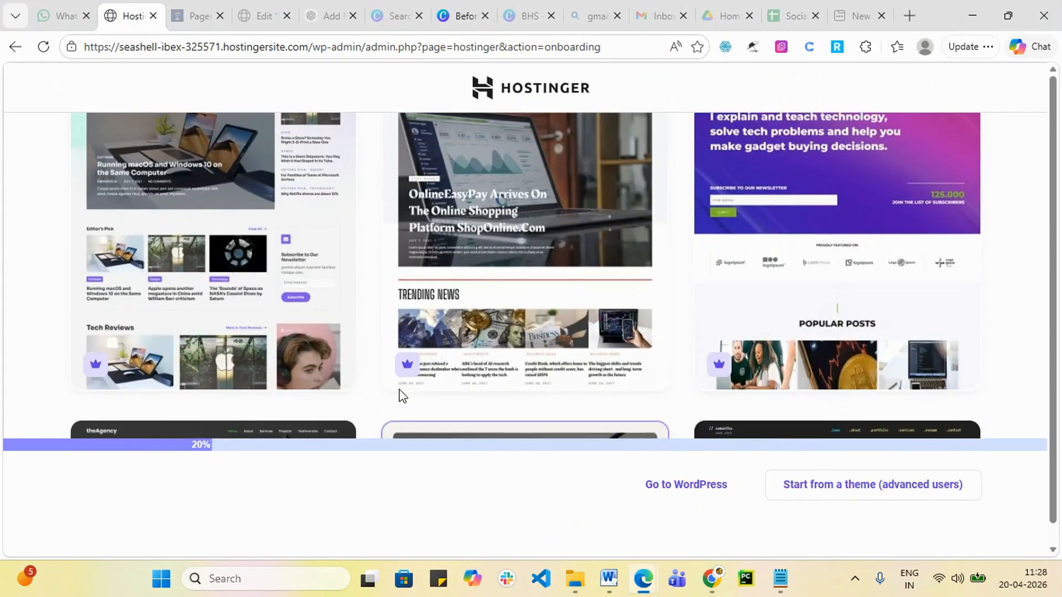
scroll(467, 267, "up", 5)
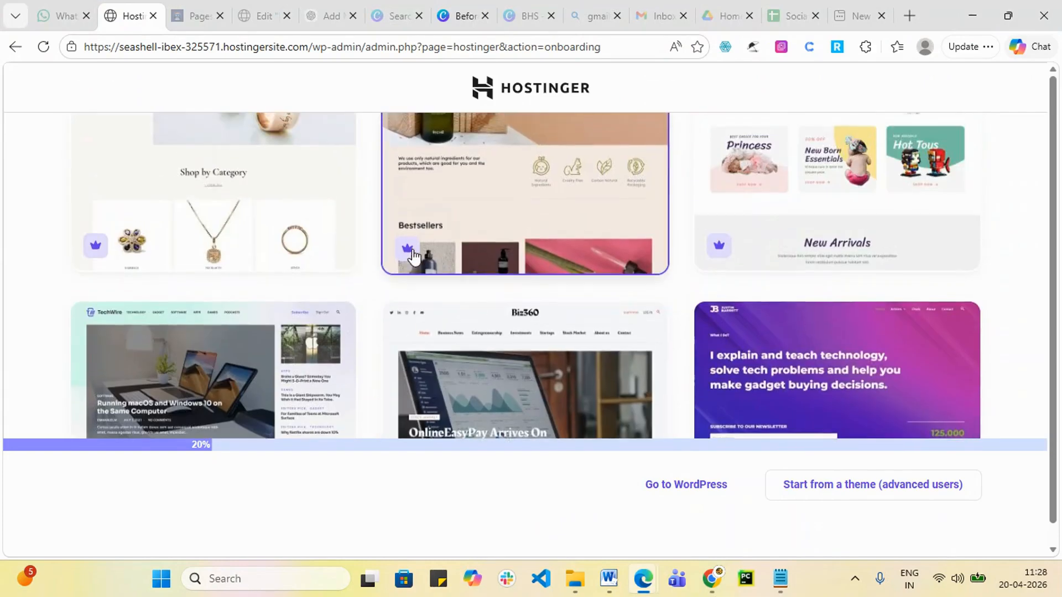
scroll(414, 255, "up", 5)
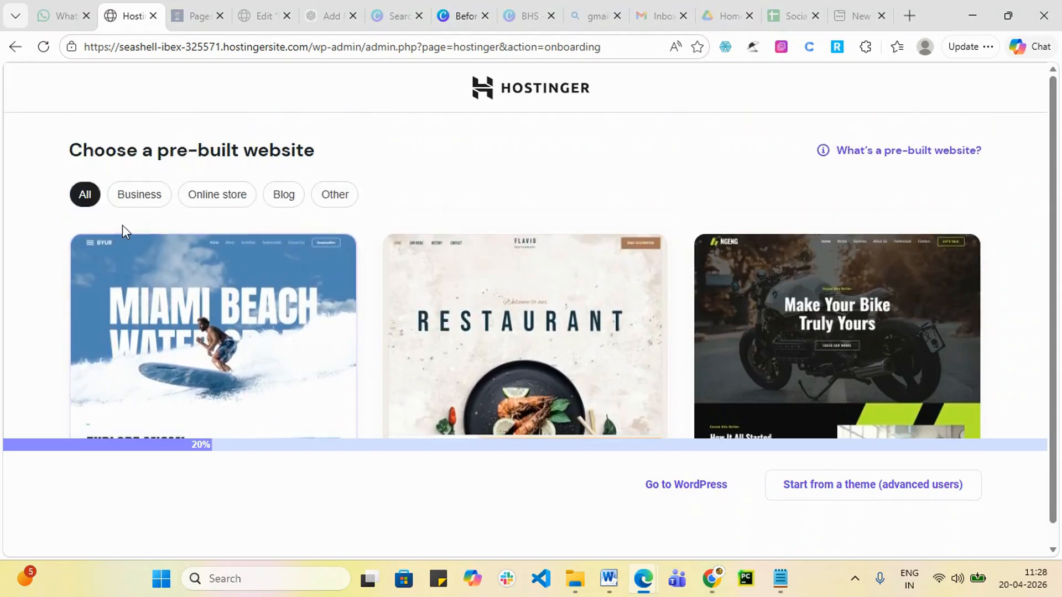
Filter templates by Business, Online store, Blog, then Other, browse them, and skip to the dashboard
left_click(135, 202)
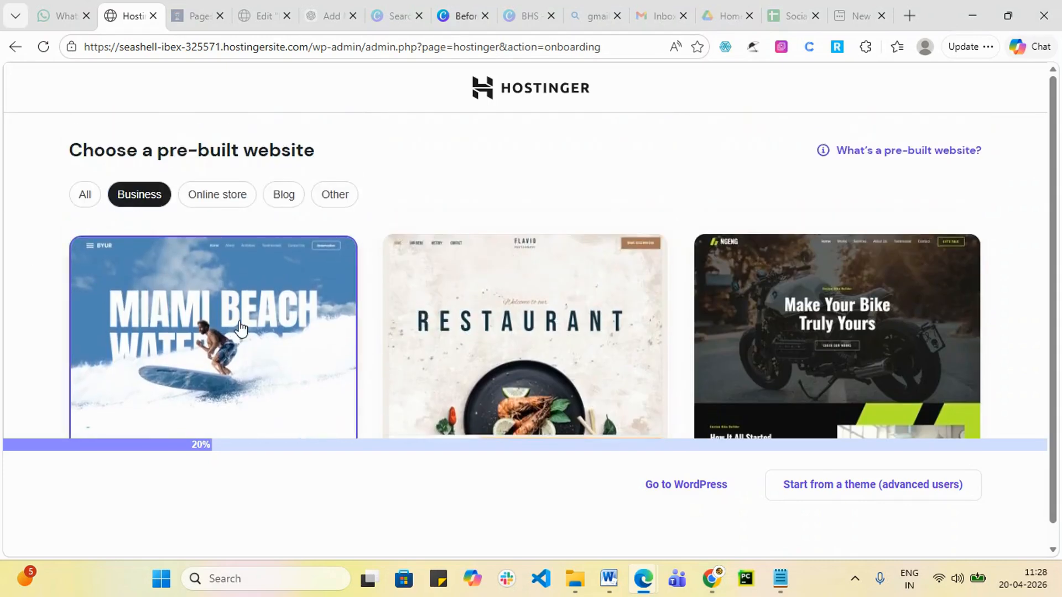
left_click(243, 202)
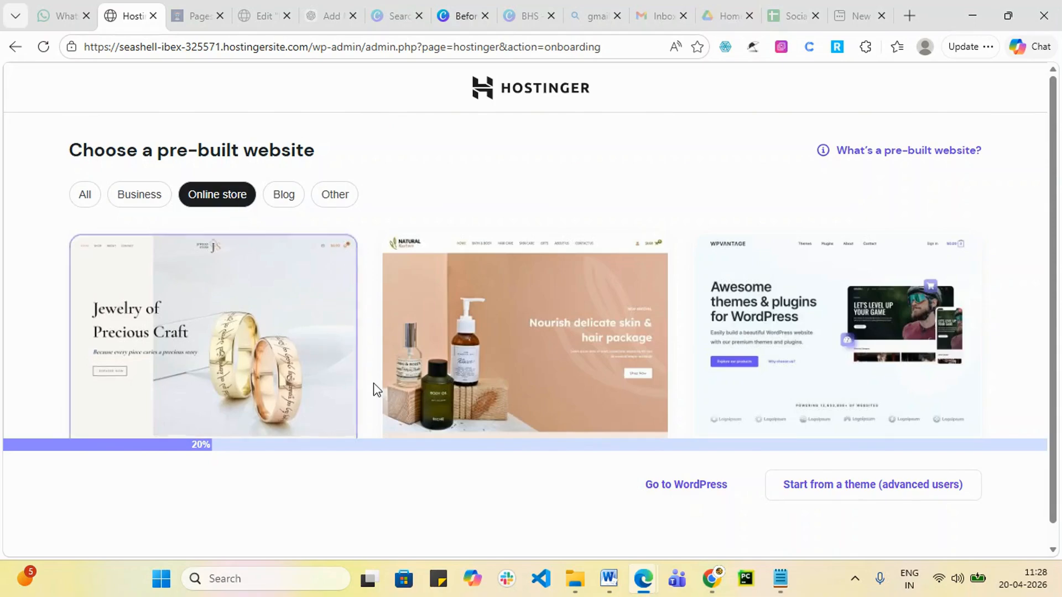
left_click(293, 208)
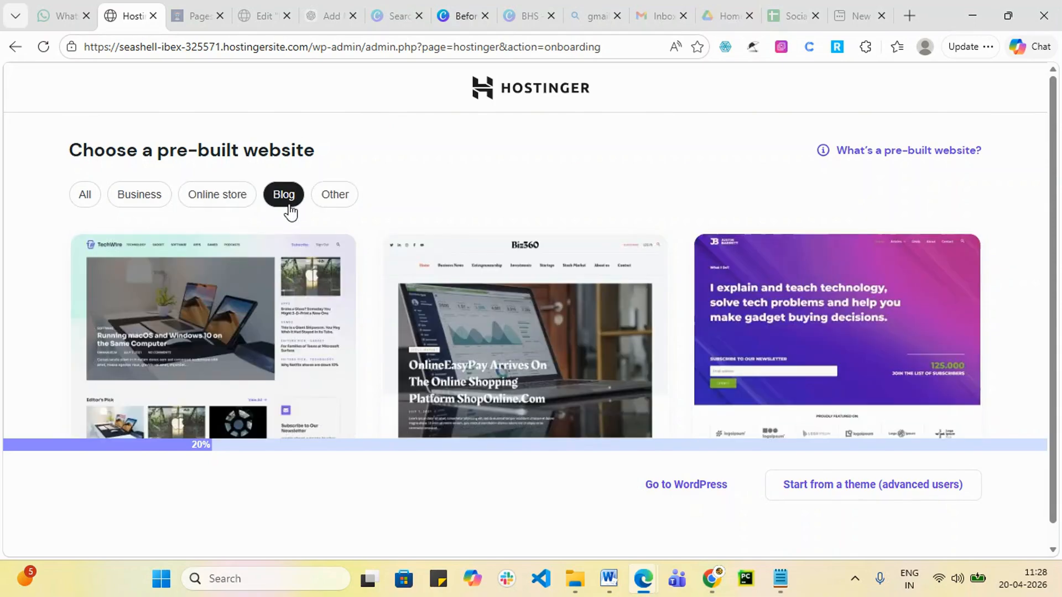
left_click(341, 198)
scroll(739, 332, "down", 4)
scroll(739, 340, "down", 2)
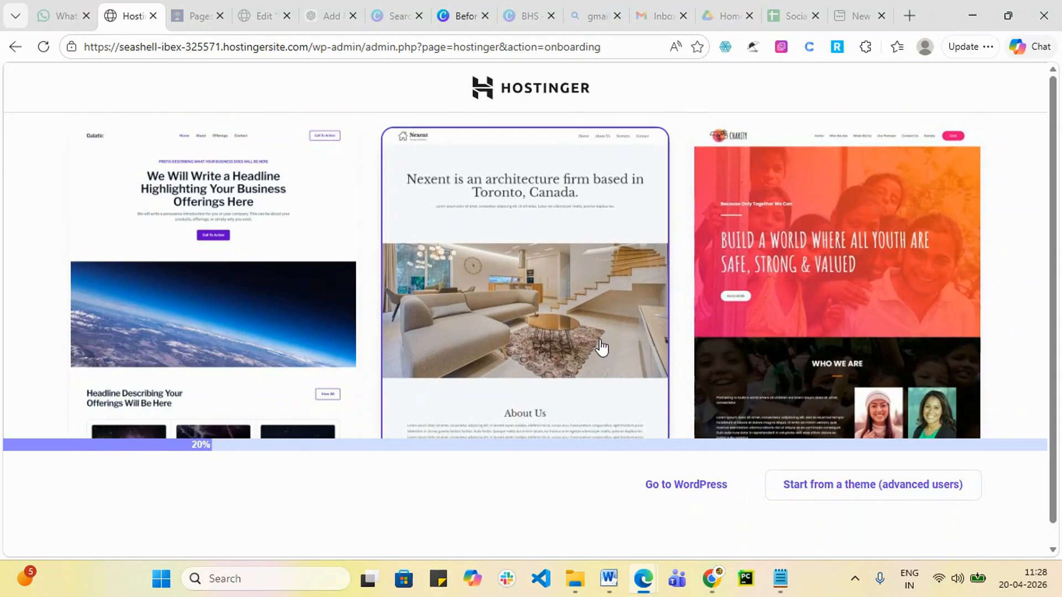
scroll(724, 321, "down", 1)
scroll(723, 321, "down", 1)
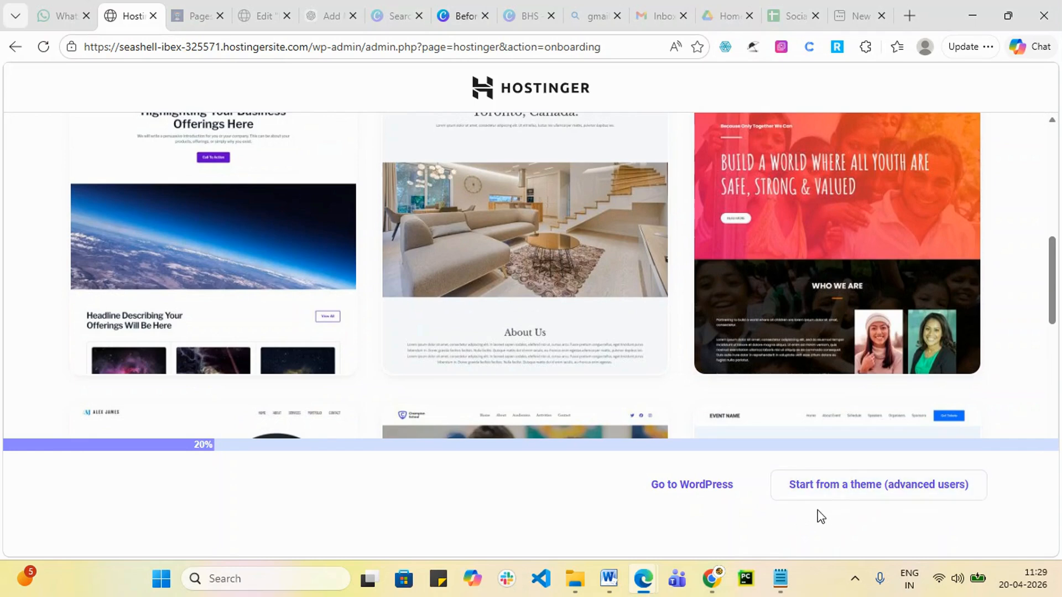
left_click(695, 497)
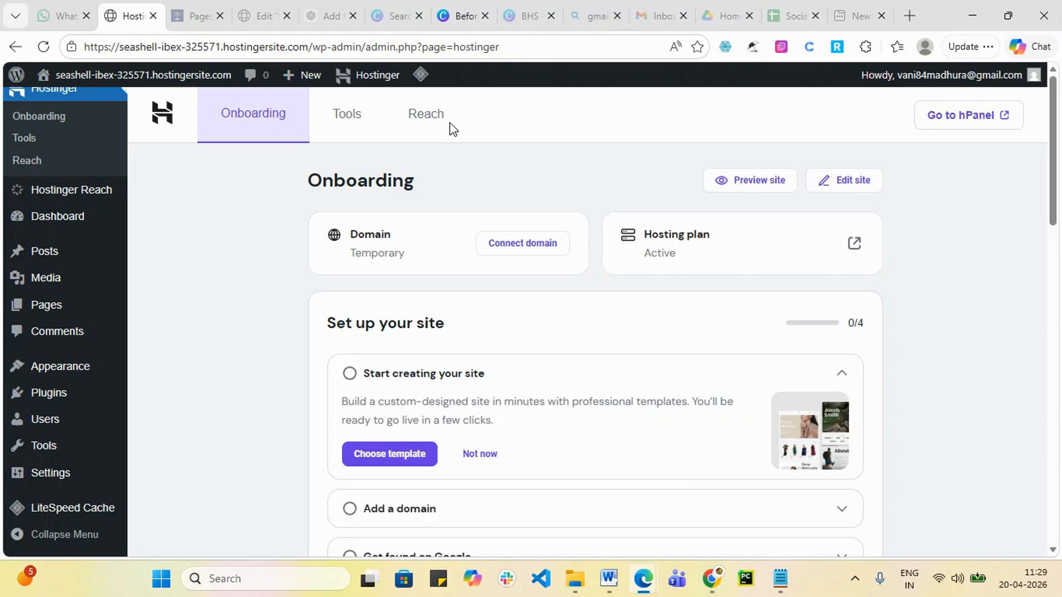
Copy the site address from the URL bar into the Notepad notes, then scroll Onboarding back to the top
mouse_move(73, 271)
scroll(66, 280, "down", 3)
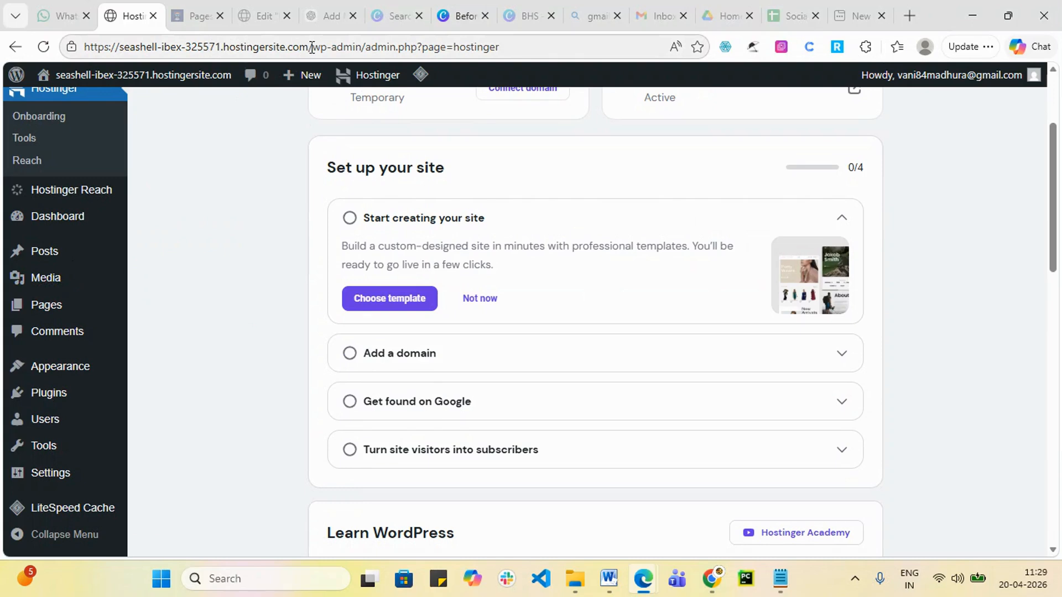
left_click_drag(313, 47, 84, 48)
key("ctrl+c")
mouse_move(60, 87)
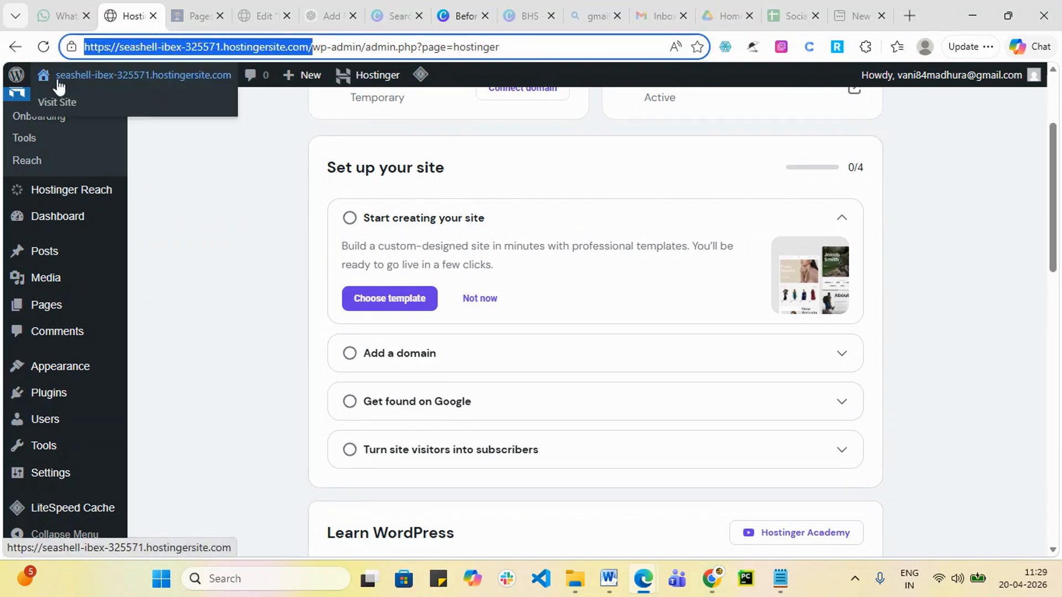
left_click(781, 579)
left_click(557, 498)
left_click(398, 130)
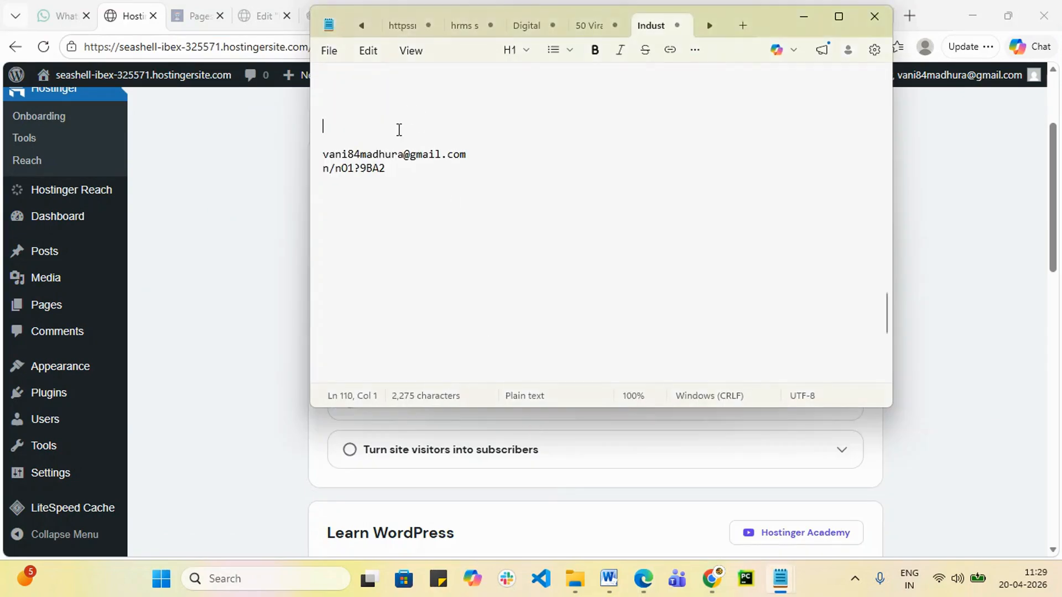
key("ctrl+v")
left_click(259, 389)
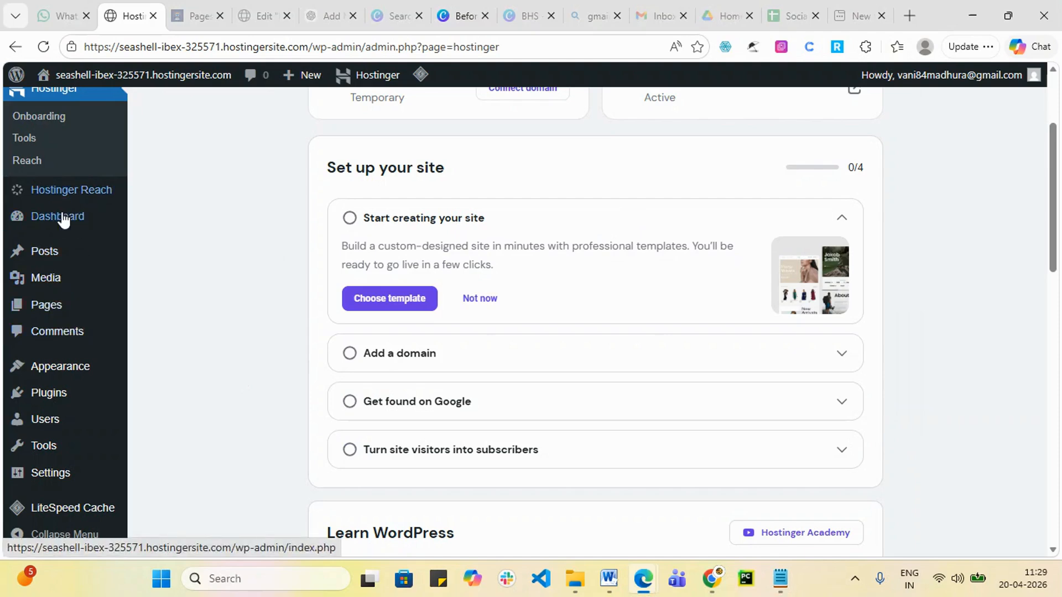
scroll(84, 272, "up", 3)
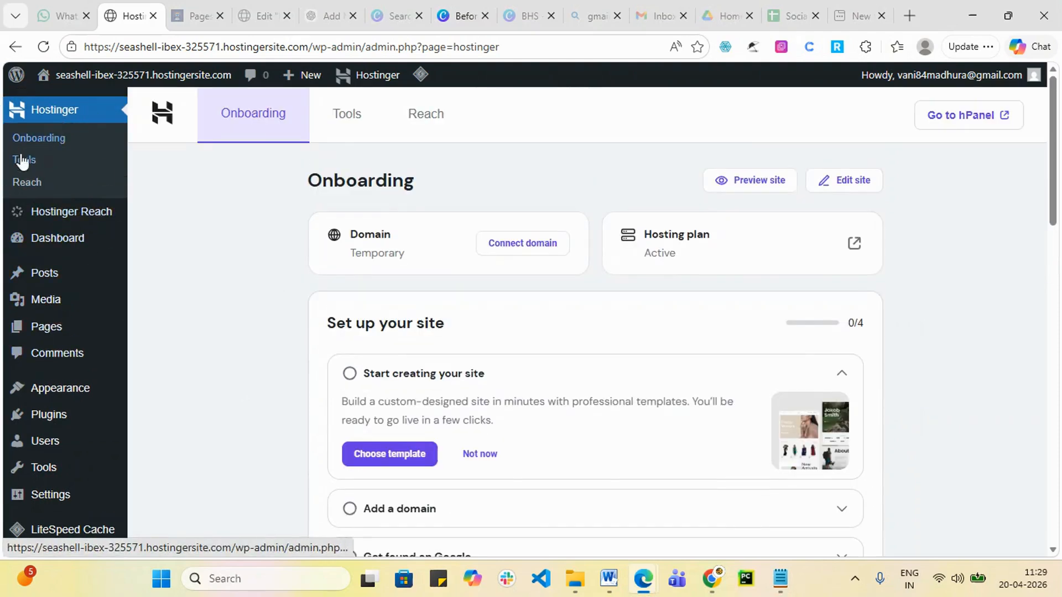
mouse_move(40, 281)
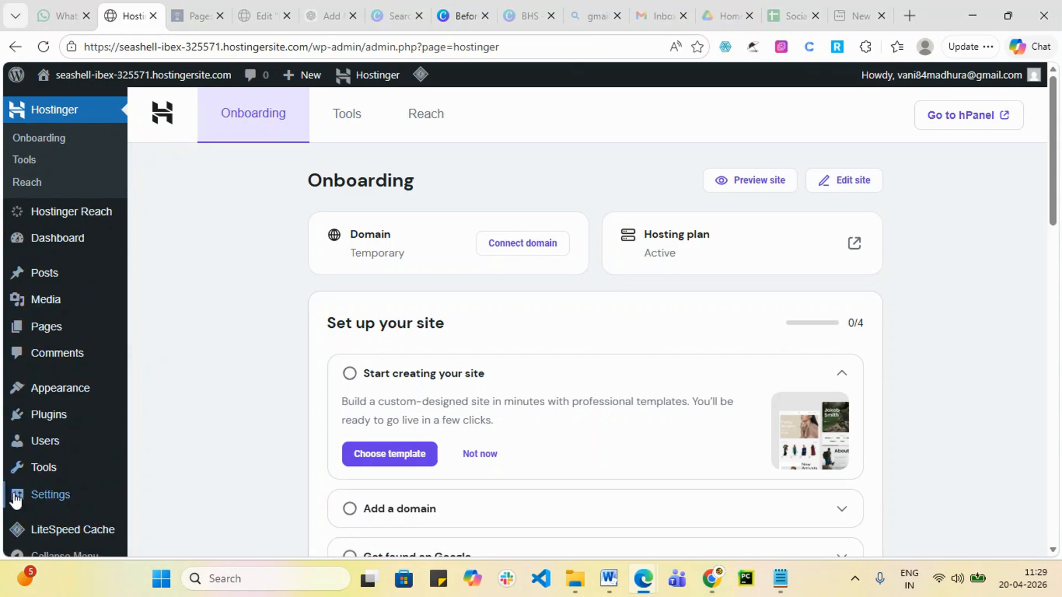
mouse_move(99, 330)
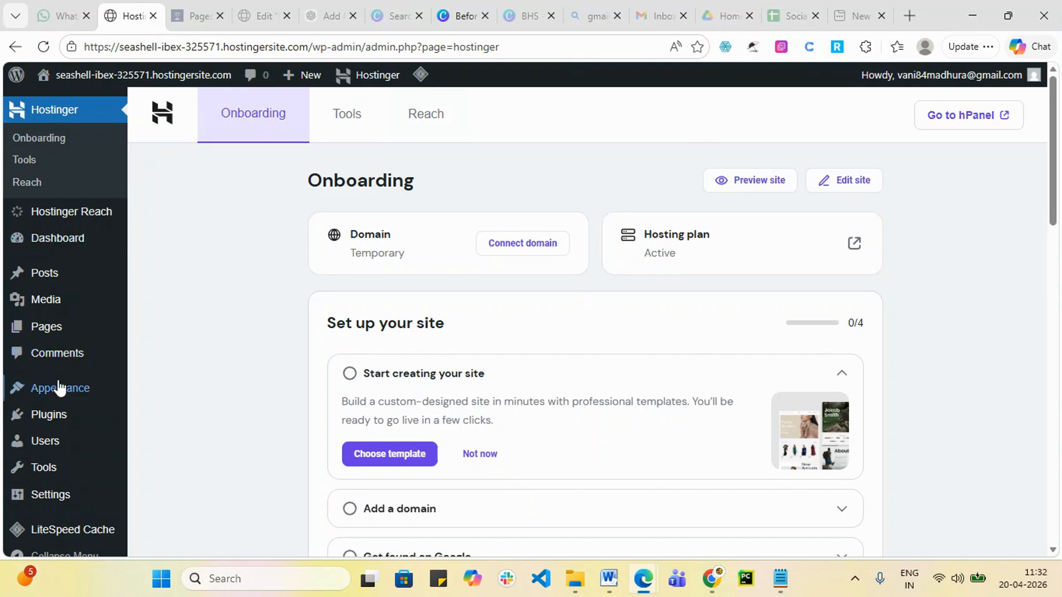
mouse_move(60, 388)
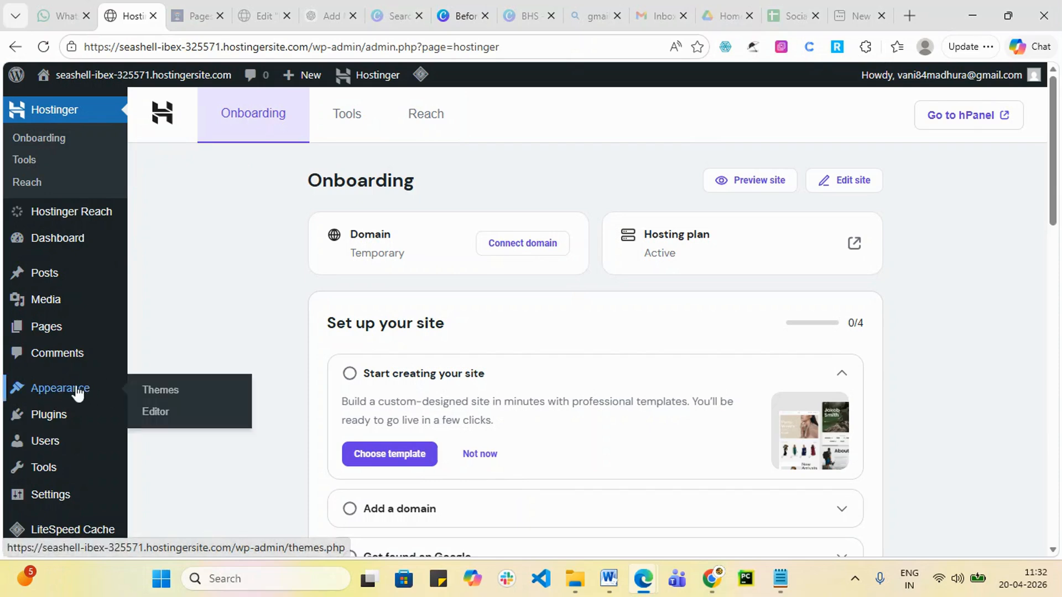
Go to Appearance > Themes, then Add Theme to browse new themes
left_click(172, 391)
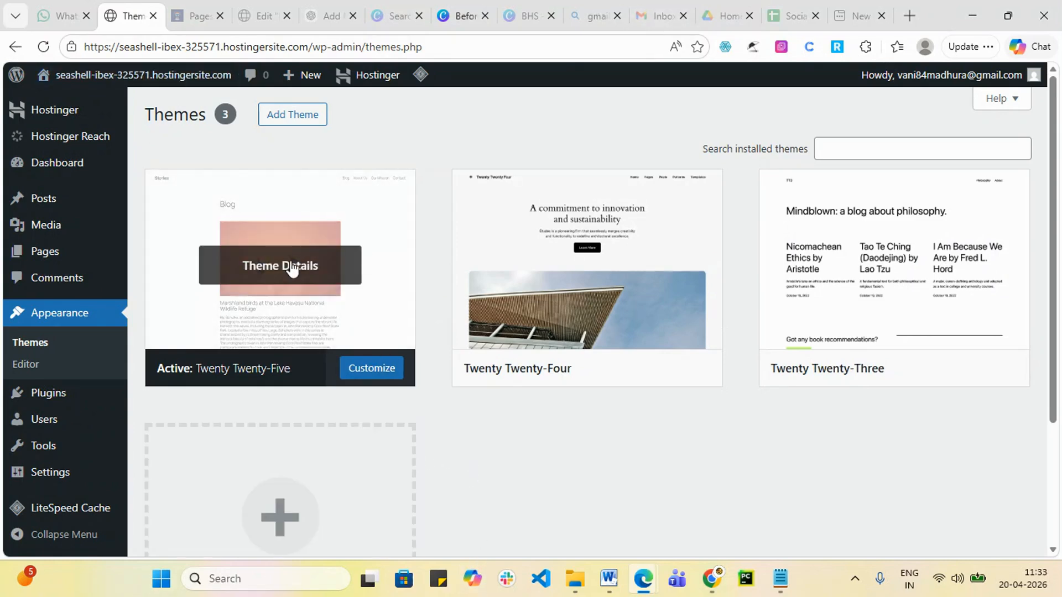
left_click(292, 123)
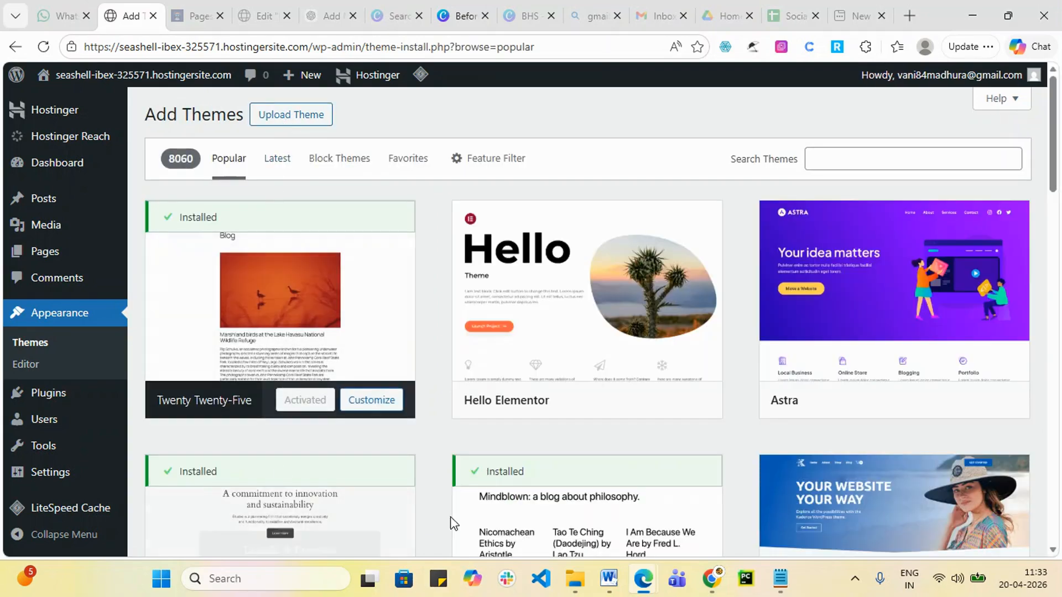
Search the theme directory for 'education' and open the Sen Education theme preview
scroll(603, 427, "down", 10)
scroll(657, 450, "up", 10)
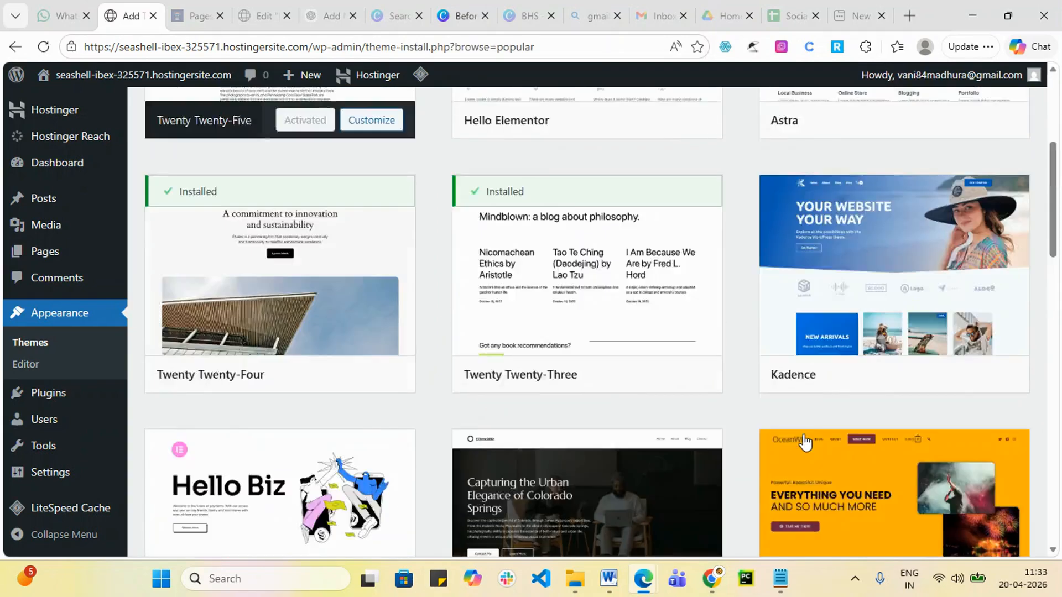
left_click(847, 163)
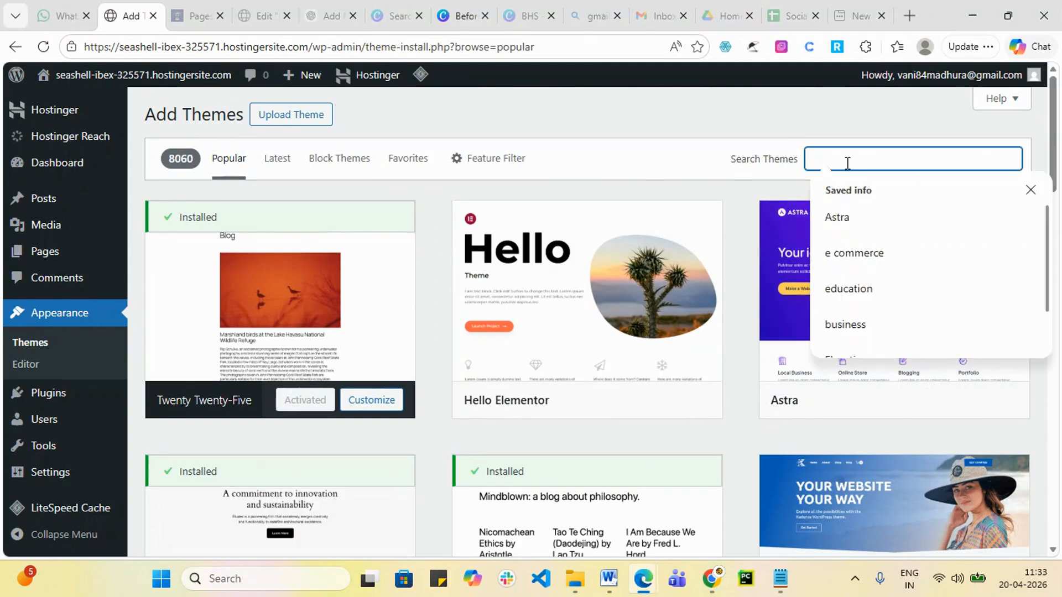
type("education")
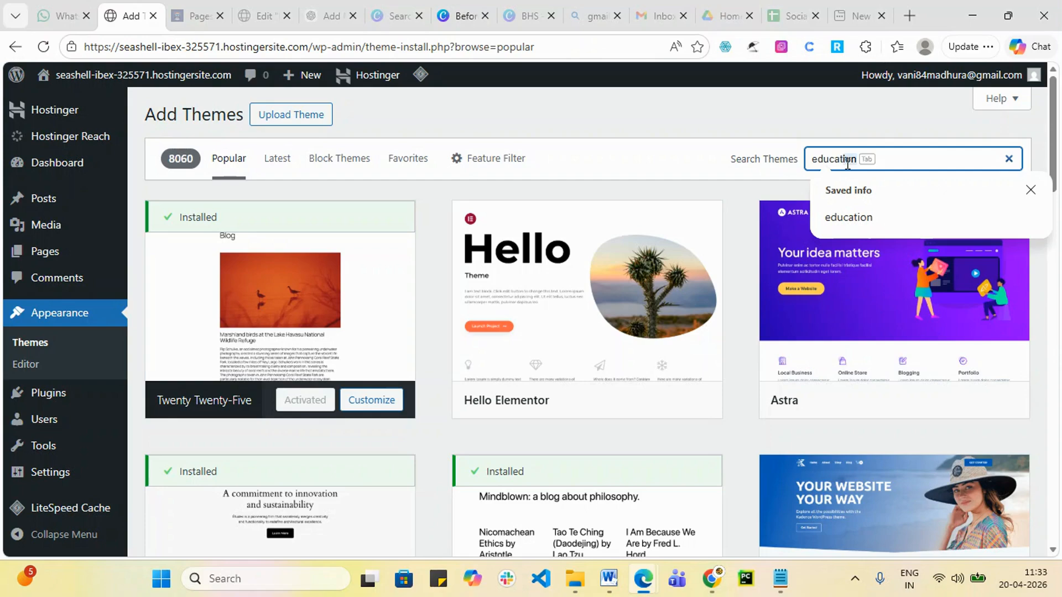
key("Return")
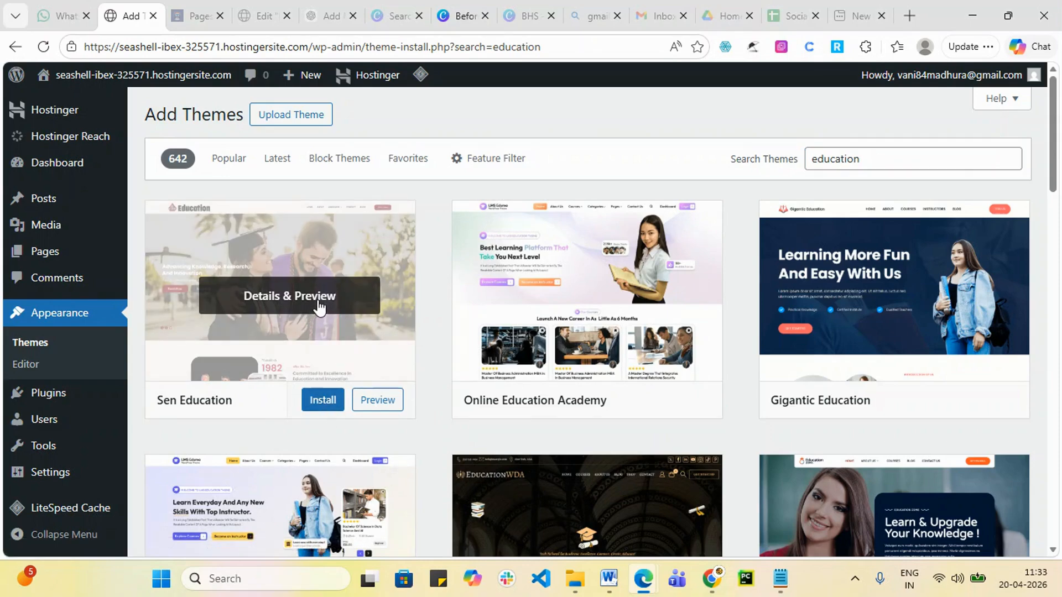
left_click(316, 307)
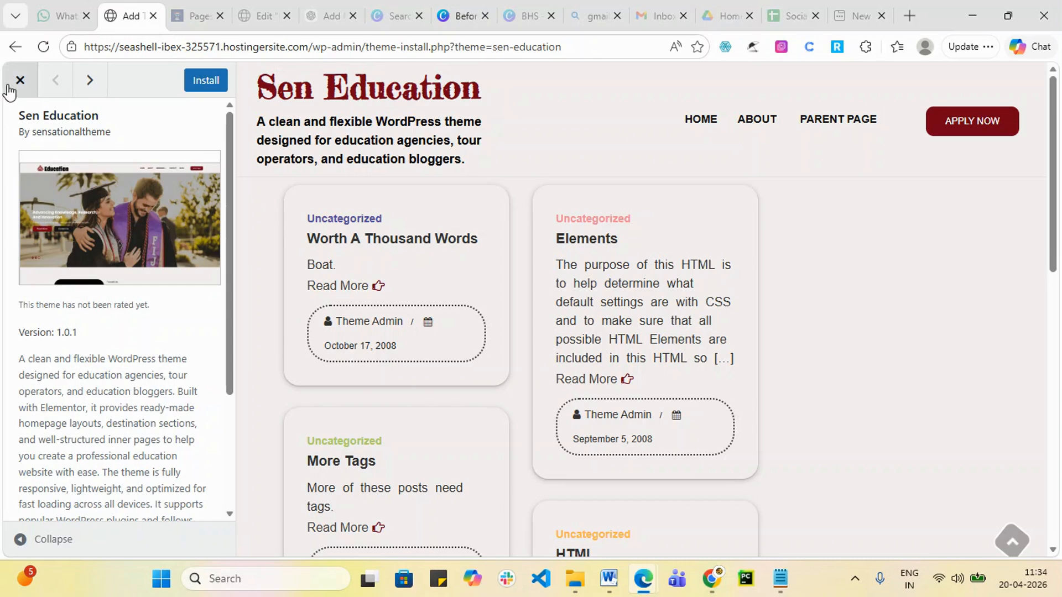
Scroll through the Sen Education demo and close the preview
scroll(547, 257, "down", 4)
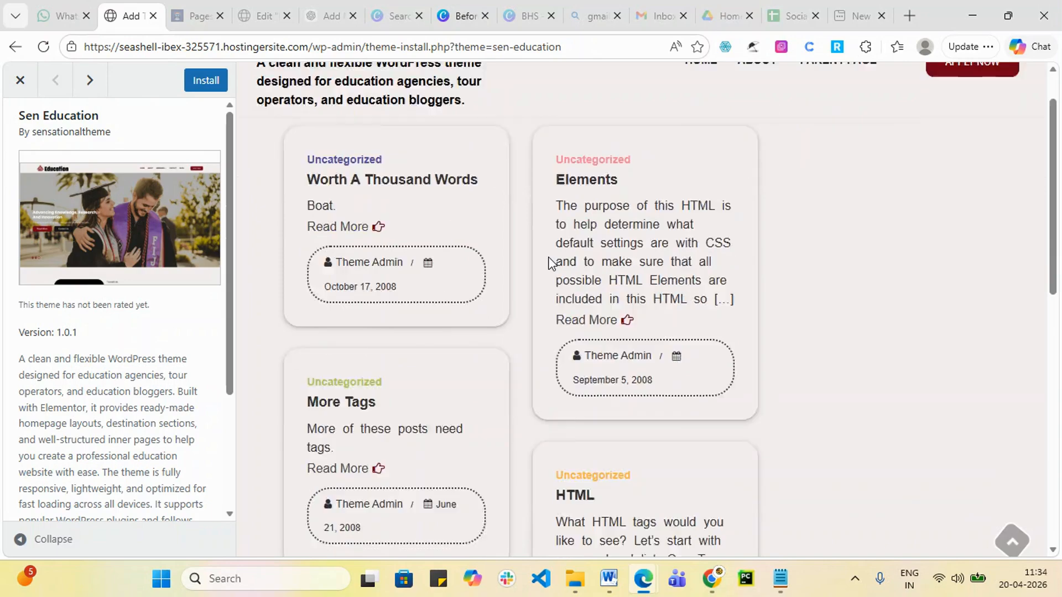
left_click(16, 82)
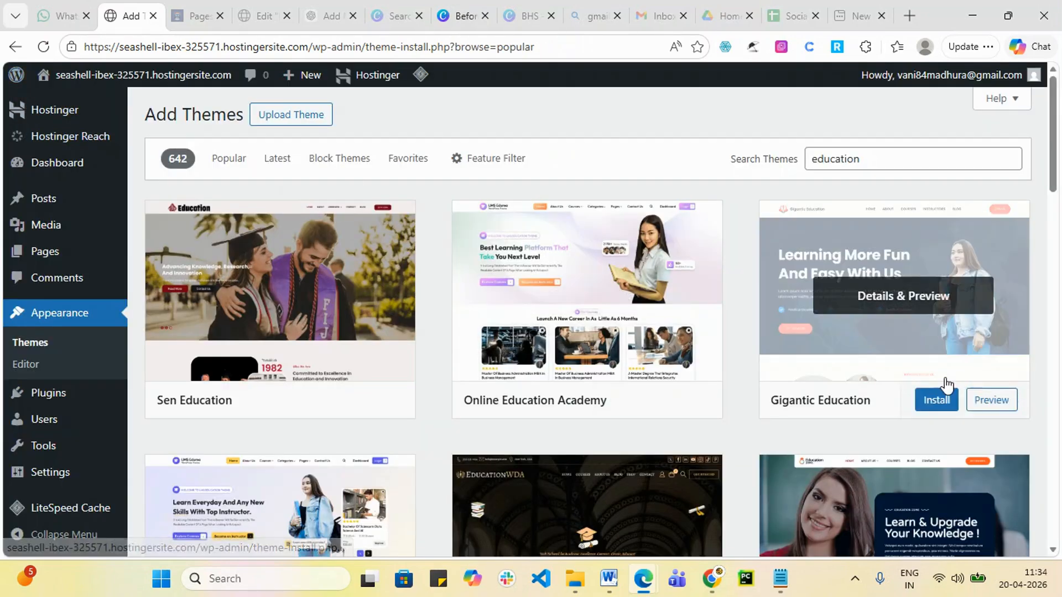
Preview the Online Education Academy theme down to its footer, then close it
mouse_move(623, 312)
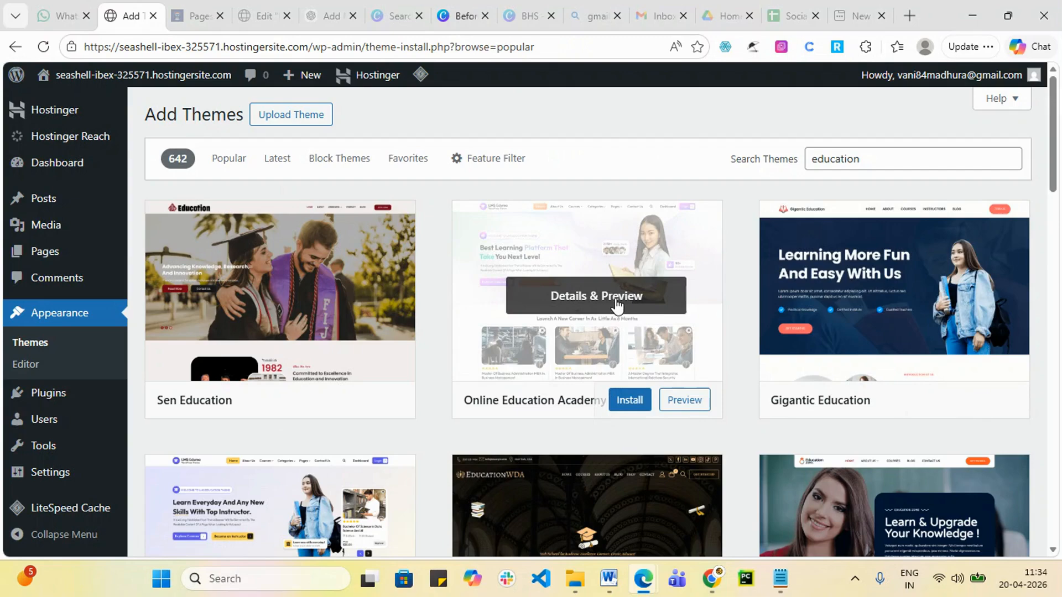
left_click(617, 304)
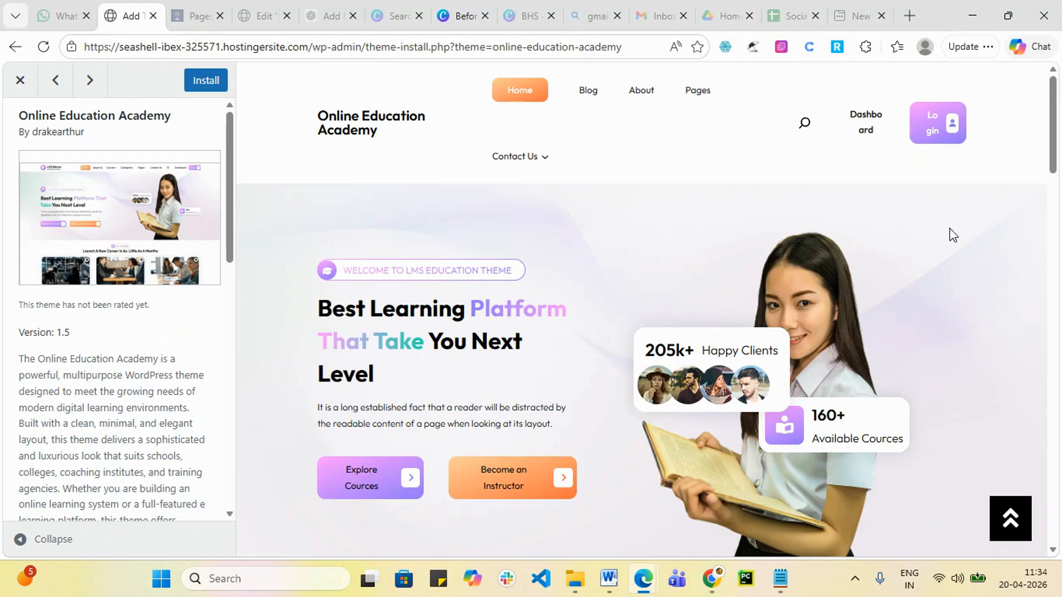
scroll(905, 252, "down", 1)
scroll(907, 253, "down", 15)
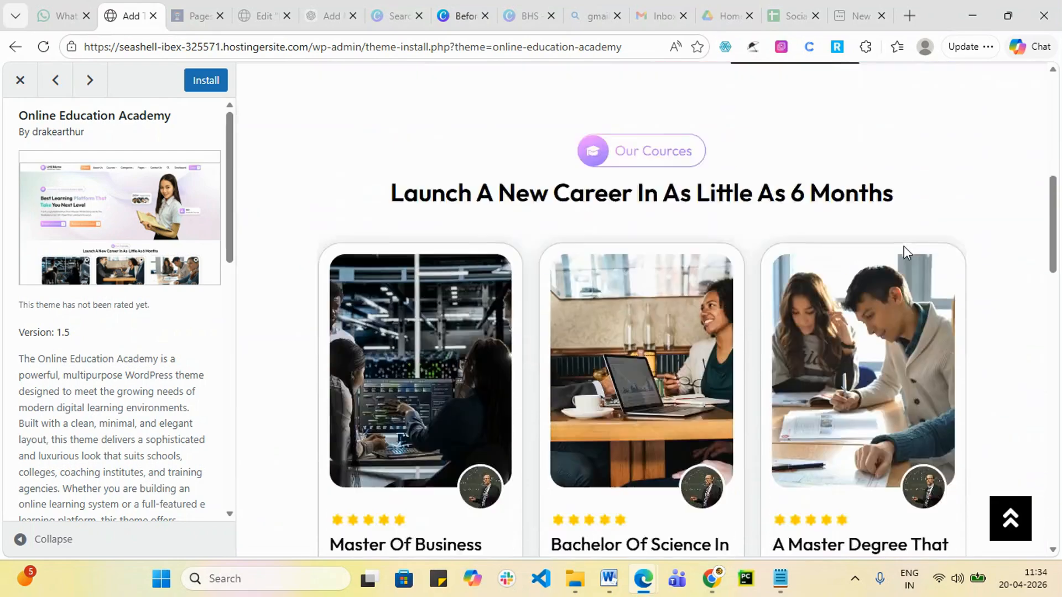
scroll(905, 252, "down", 10)
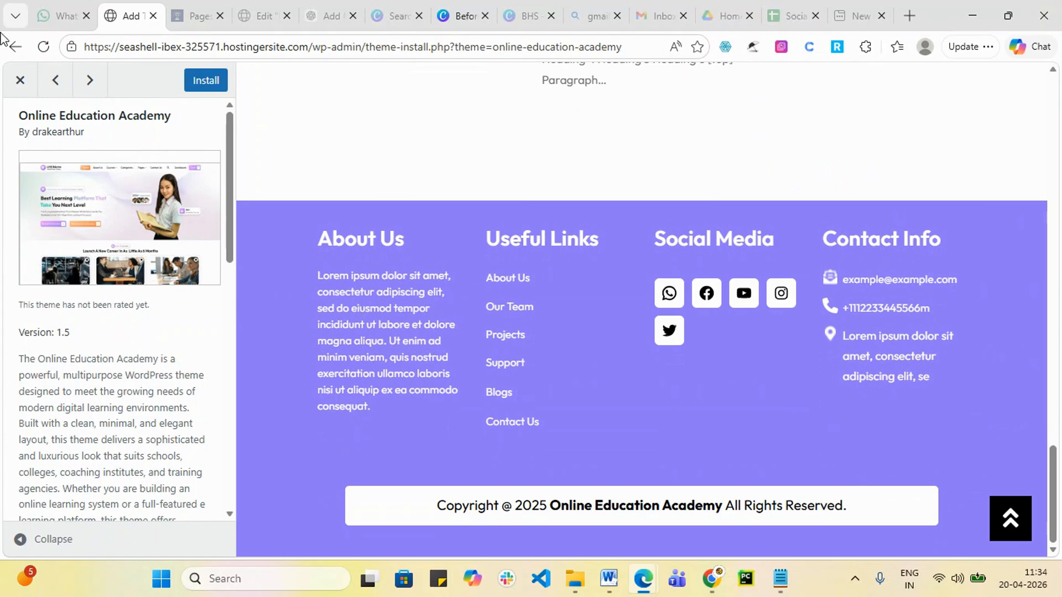
left_click(20, 80)
scroll(736, 343, "down", 2)
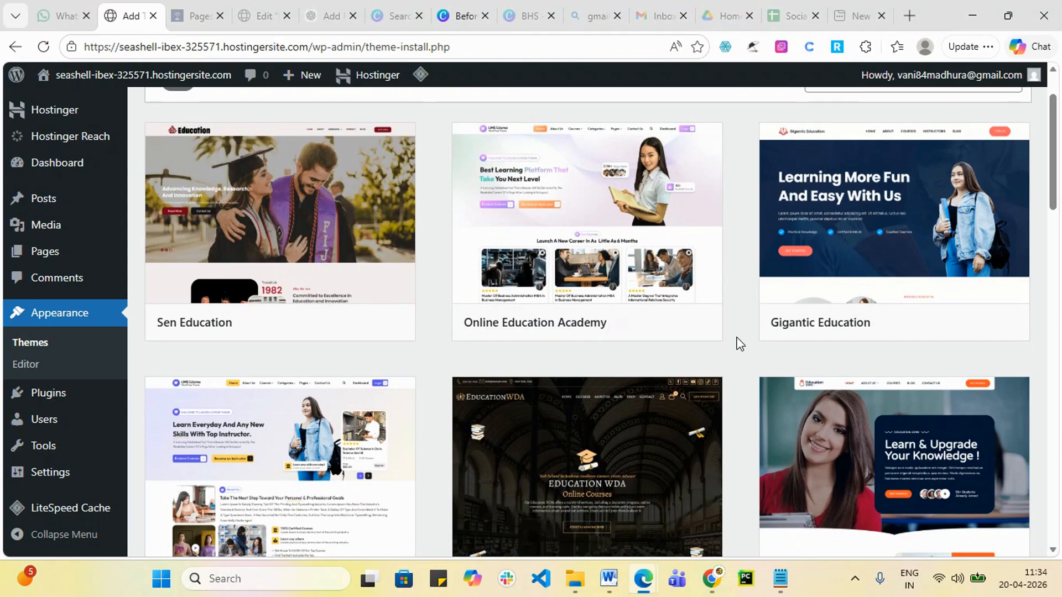
Open the Online Education LMS theme preview, scroll through it, and close it
scroll(740, 345, "down", 4)
scroll(740, 344, "up", 1)
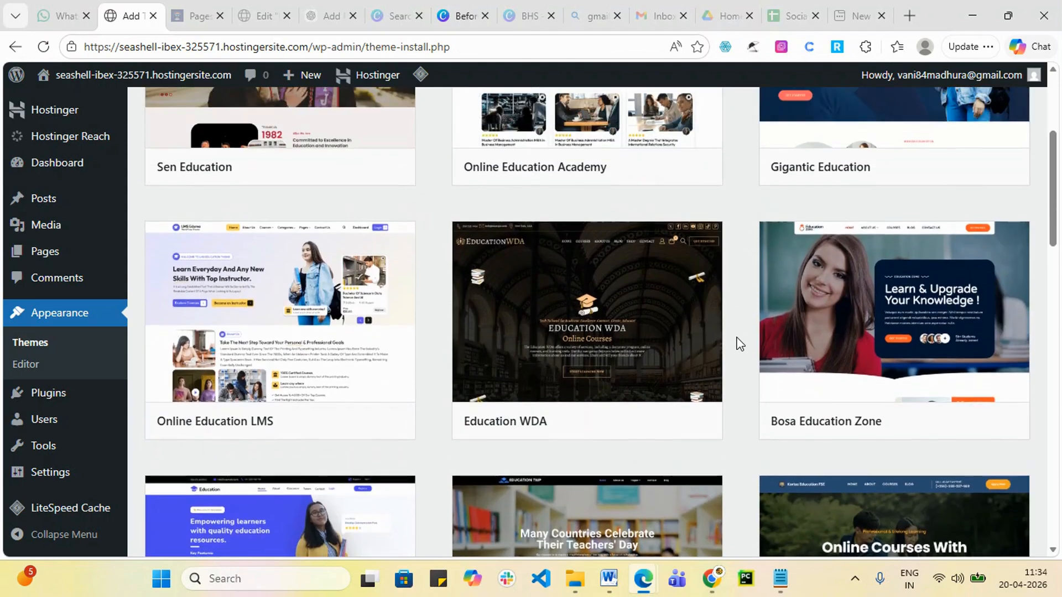
mouse_move(368, 430)
left_click(293, 312)
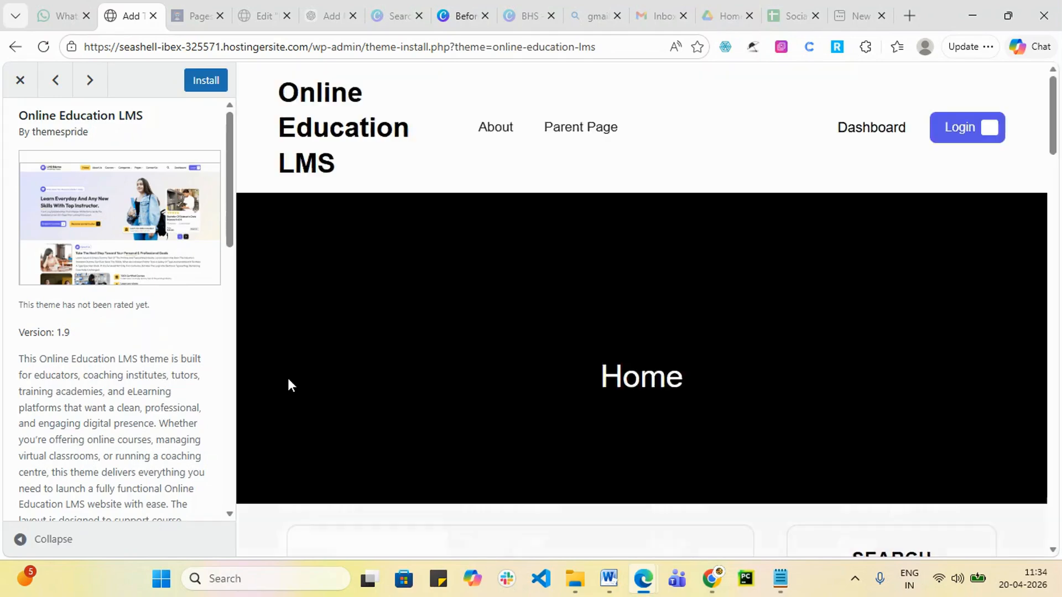
scroll(406, 385, "down", 10)
scroll(408, 388, "down", 5)
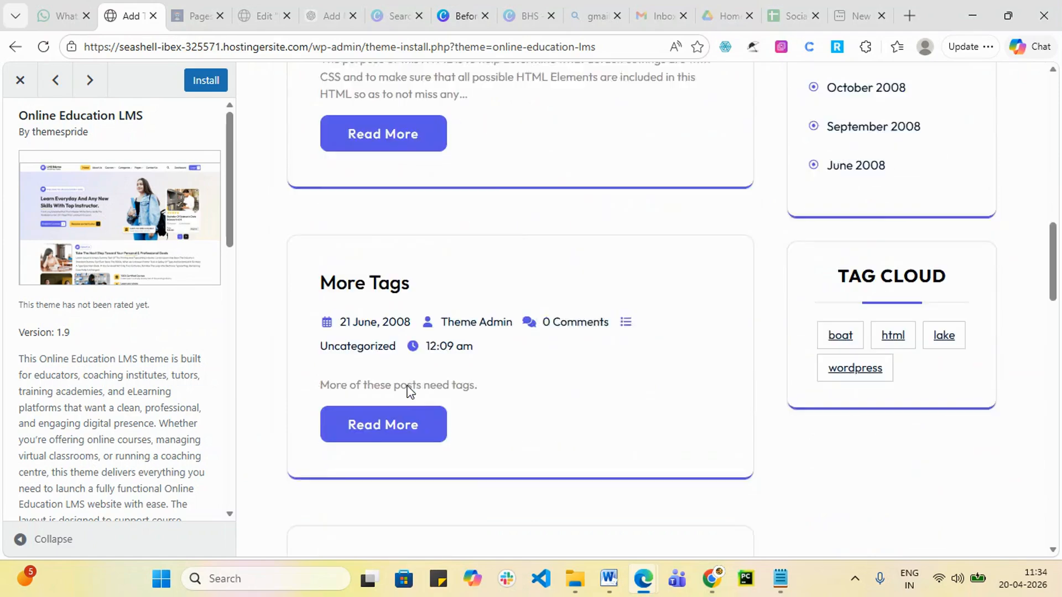
left_click(18, 79)
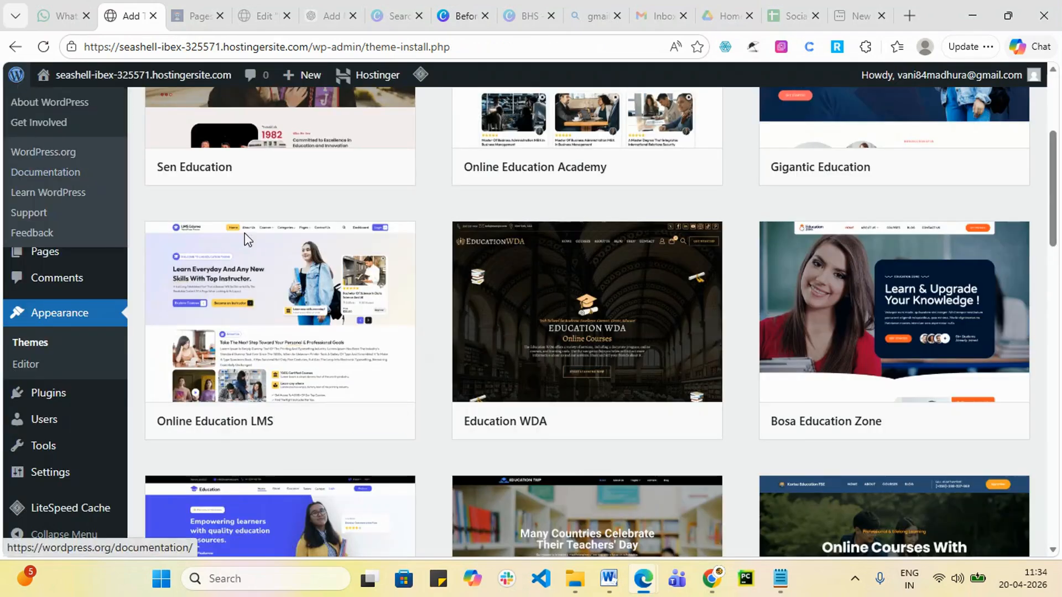
Scroll through the 642 'education' theme results, then select the 'education' search term
scroll(467, 339, "down", 8)
scroll(468, 342, "up", 3)
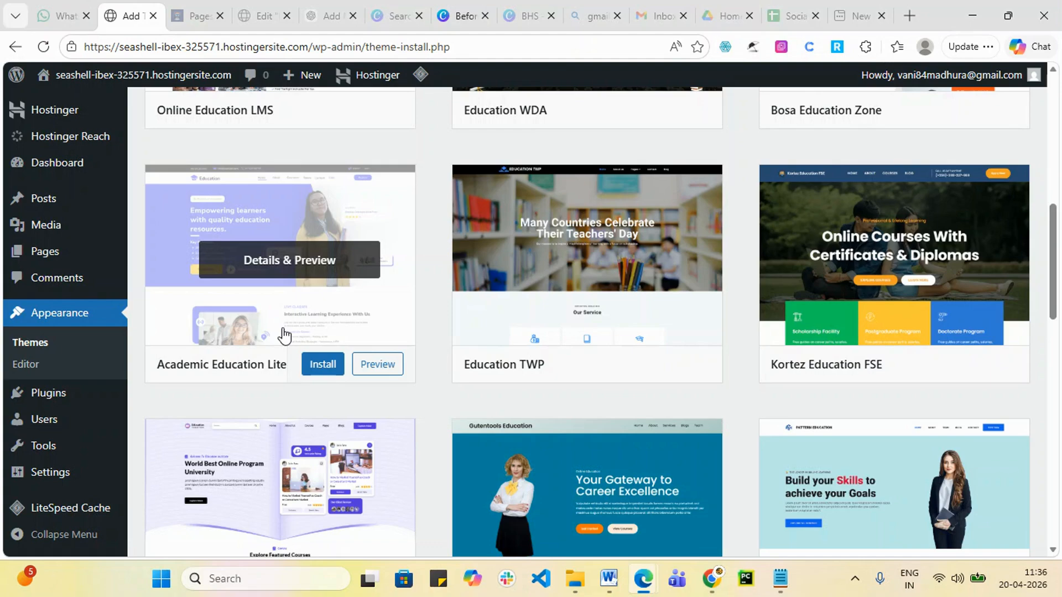
scroll(607, 382, "down", 10)
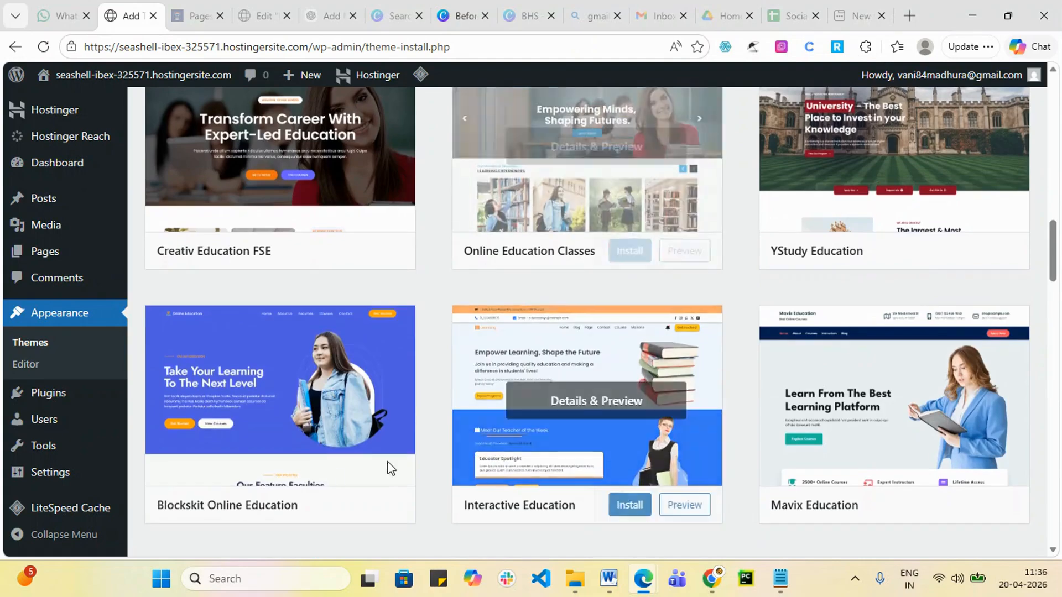
scroll(842, 367, "up", 10)
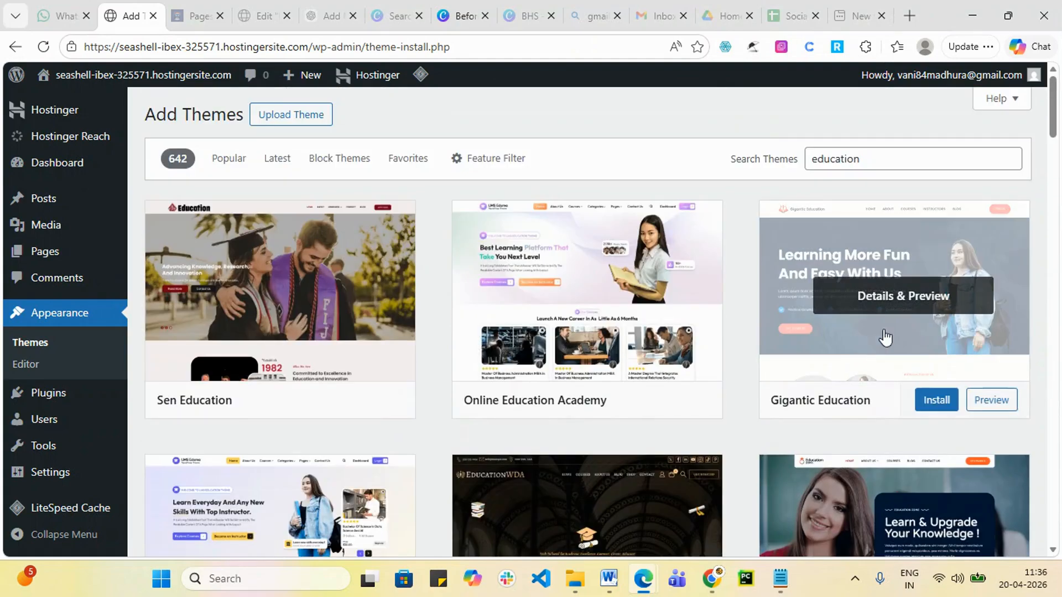
left_click_drag(864, 157, 811, 169)
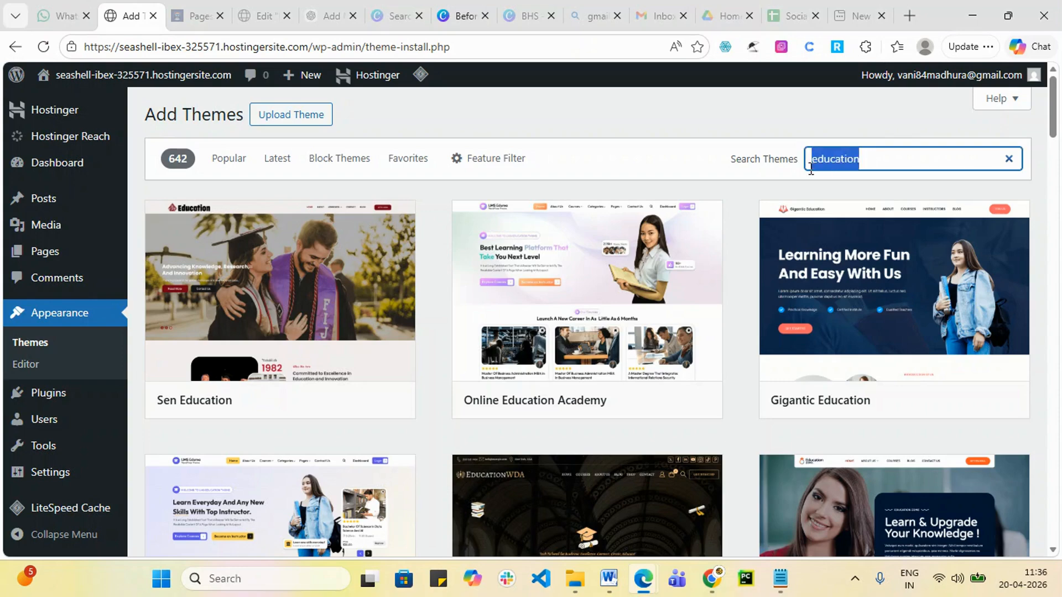
Clear the search, switch to Popular themes, and open Astra's Details & Preview
key("BackSpace")
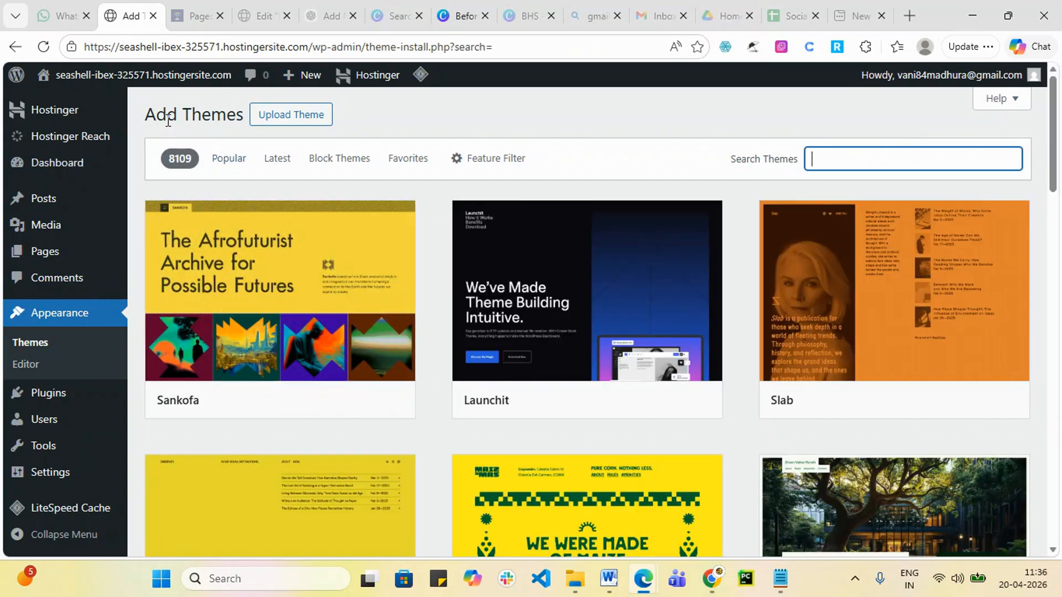
left_click(232, 168)
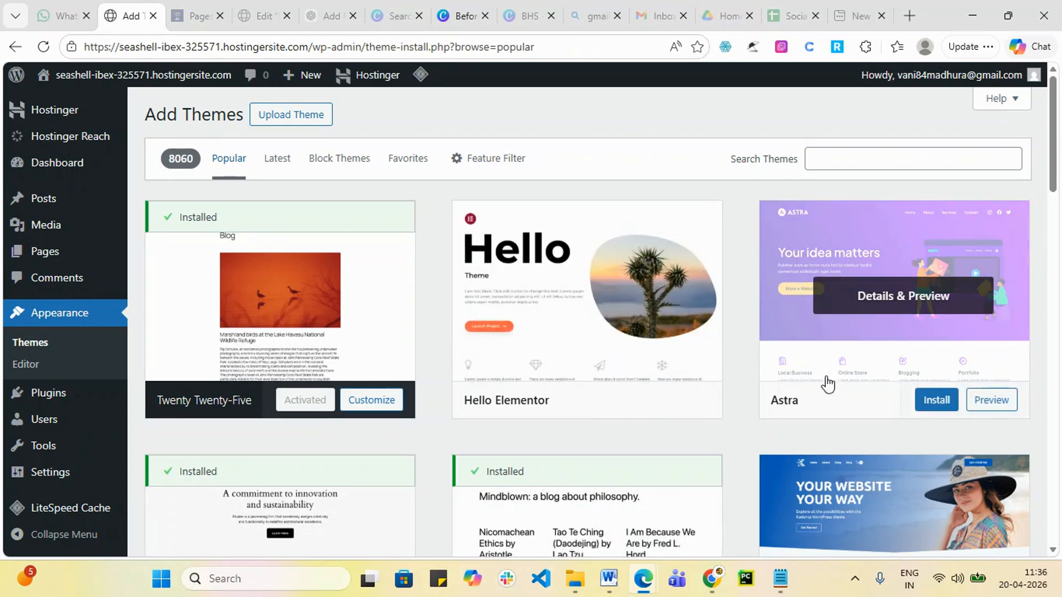
left_click(910, 301)
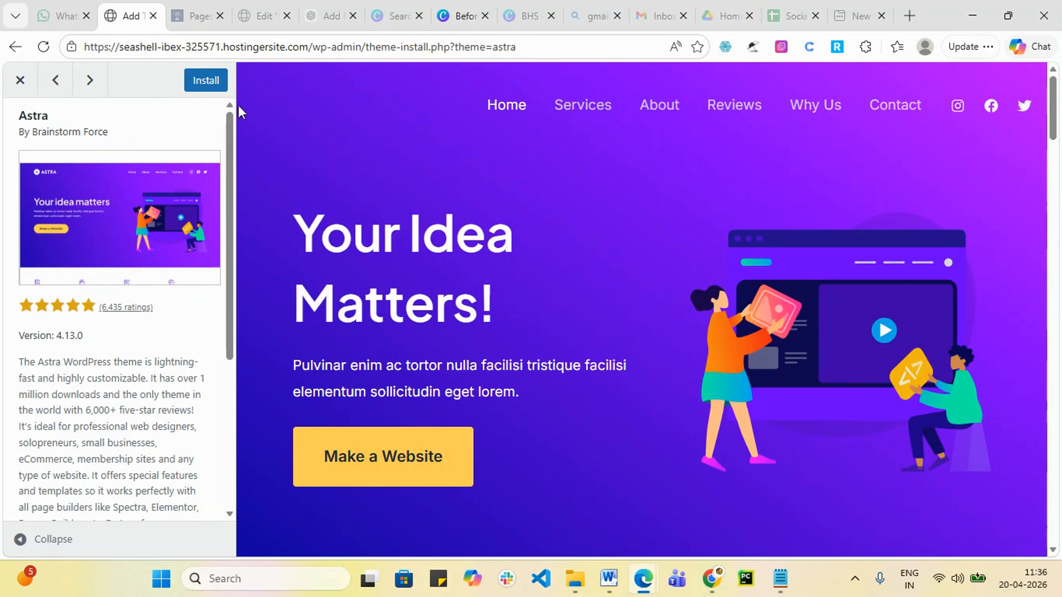
Install the Astra theme and activate it once installation finishes
left_click(213, 87)
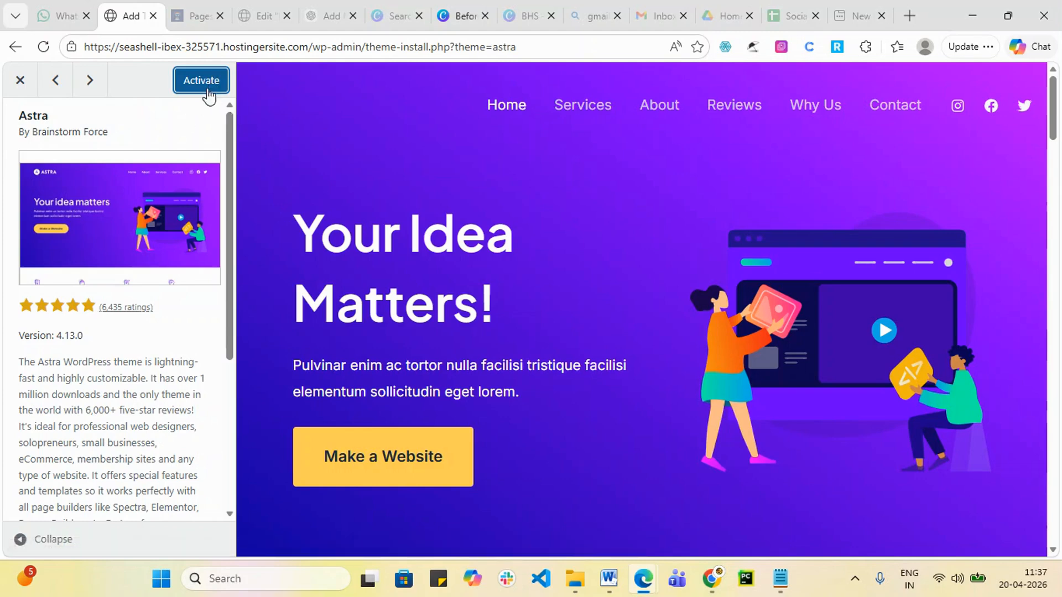
left_click(194, 80)
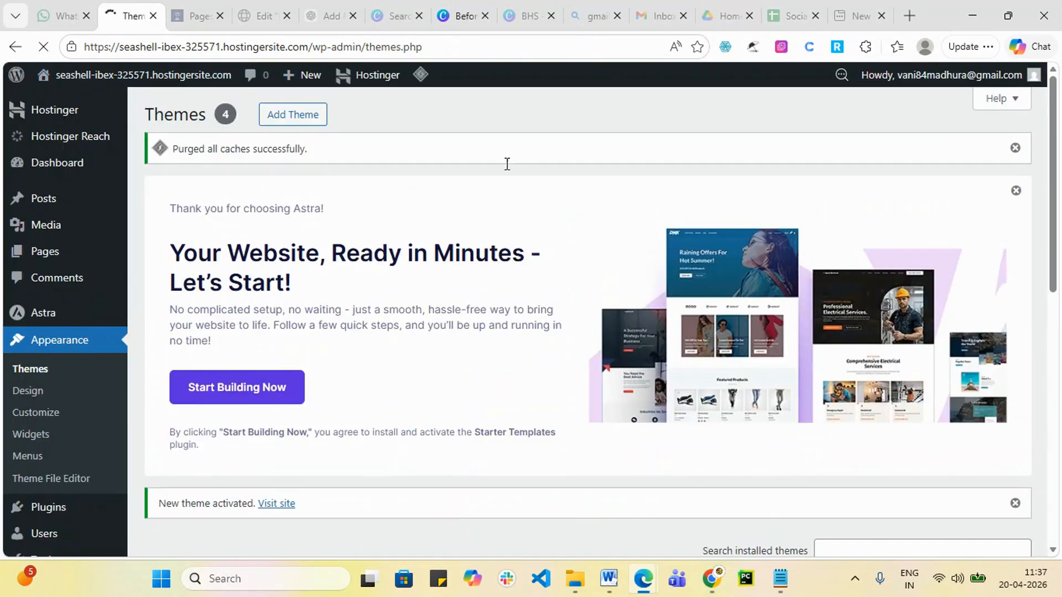
View the live site in a new tab, then return to Themes and open the Customizer
mouse_move(58, 86)
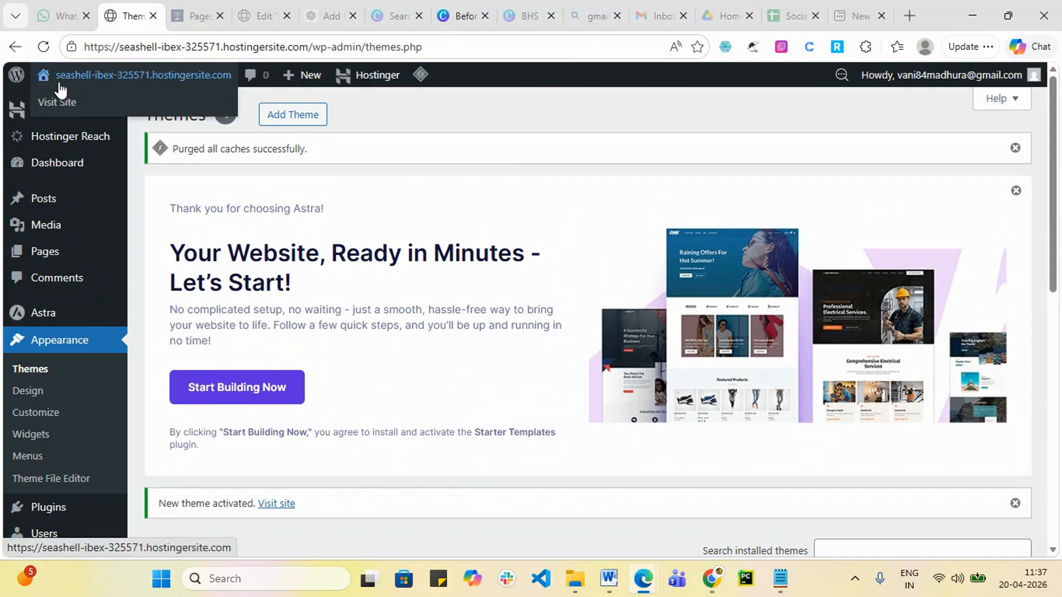
right_click(45, 107)
left_click(84, 117)
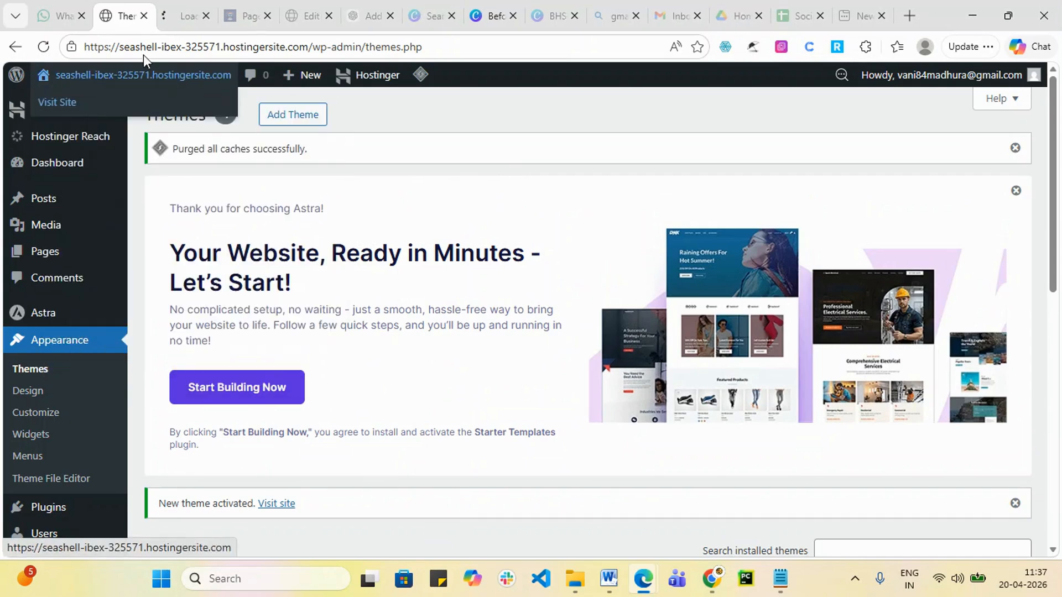
left_click(176, 8)
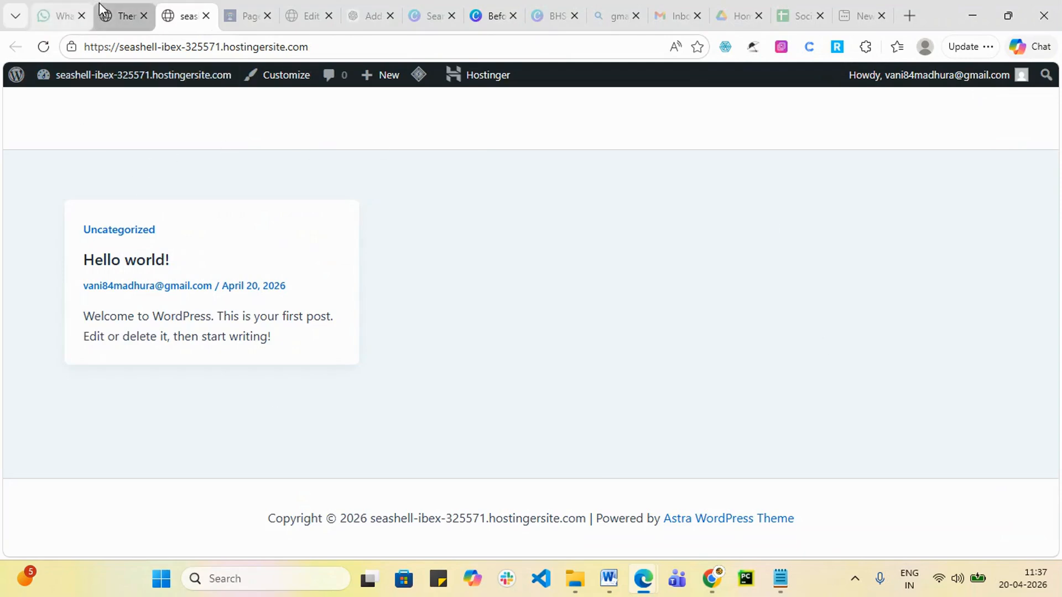
left_click(120, 13)
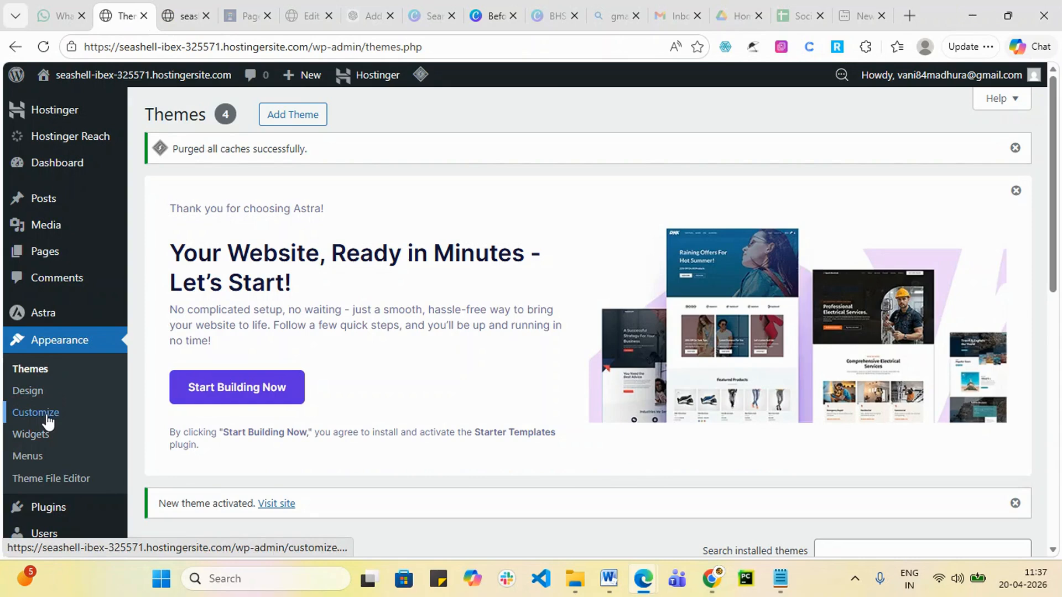
left_click(48, 420)
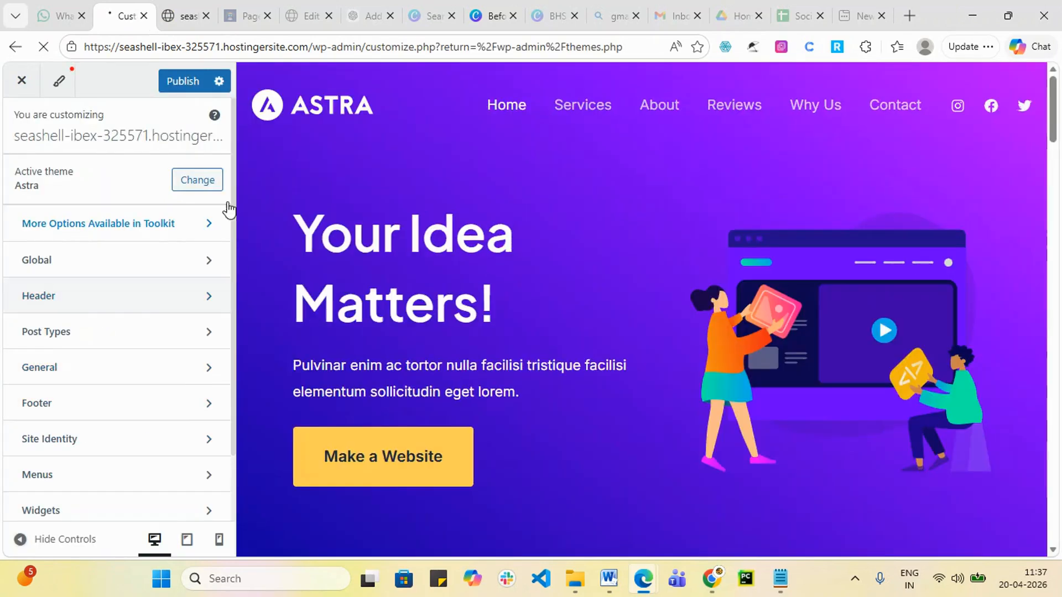
Publish the Customizer settings and reload the live site to view the Astra homepage
left_click(185, 82)
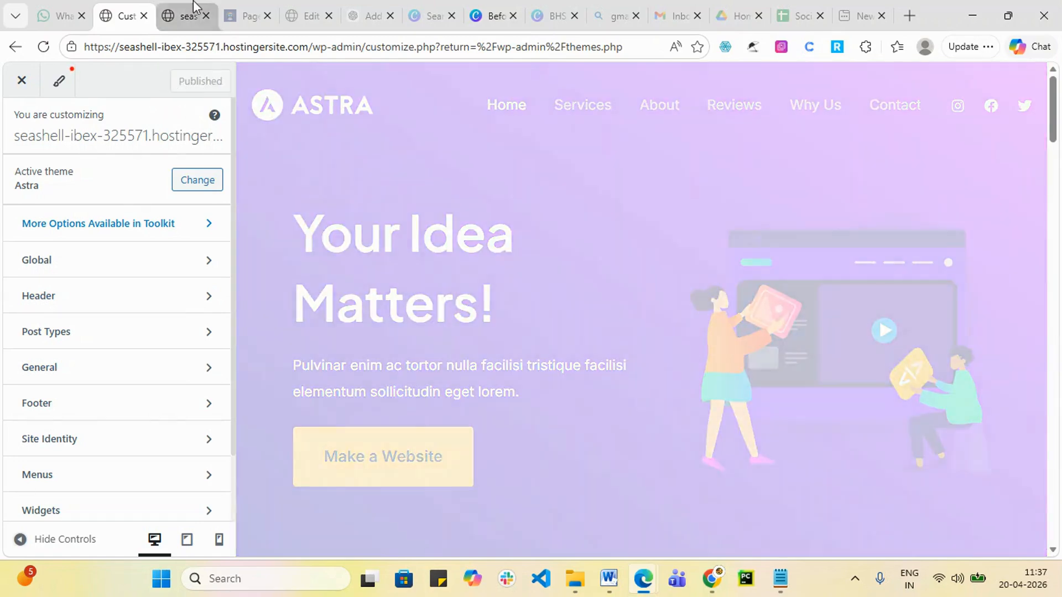
left_click(191, 11)
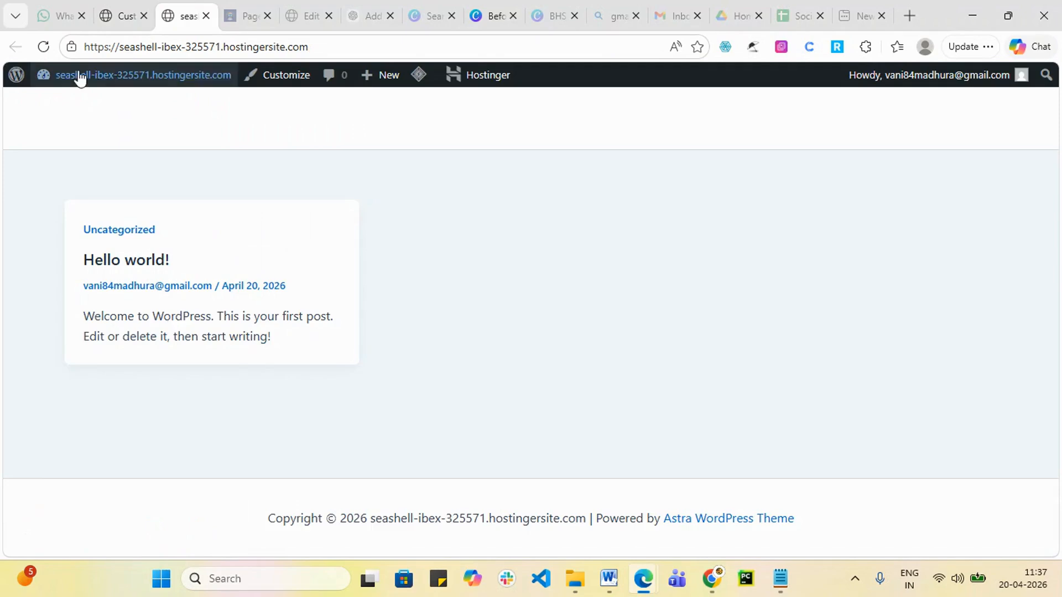
left_click(43, 47)
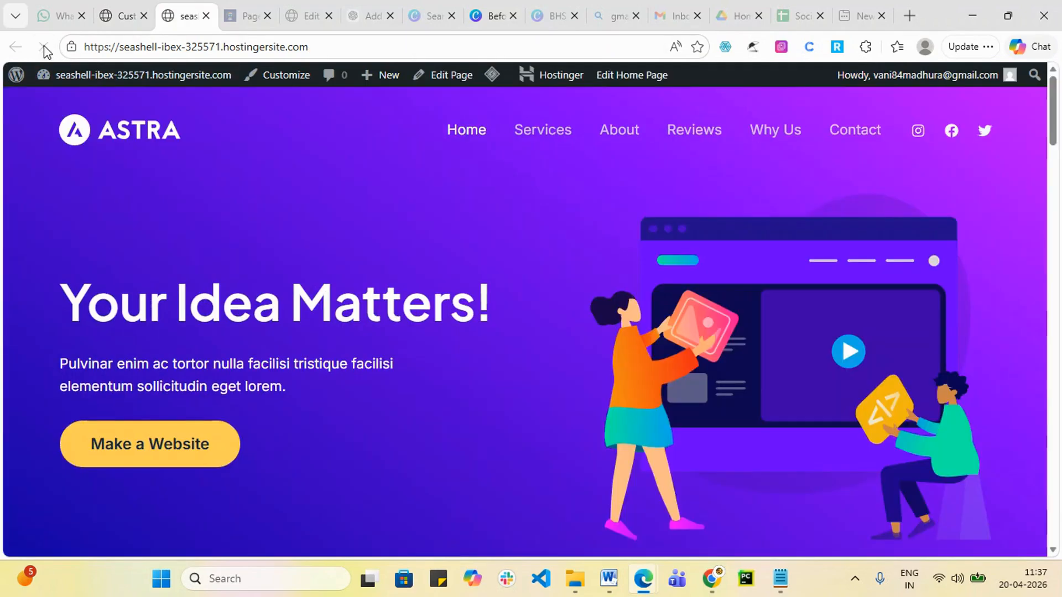
scroll(235, 225, "down", 15)
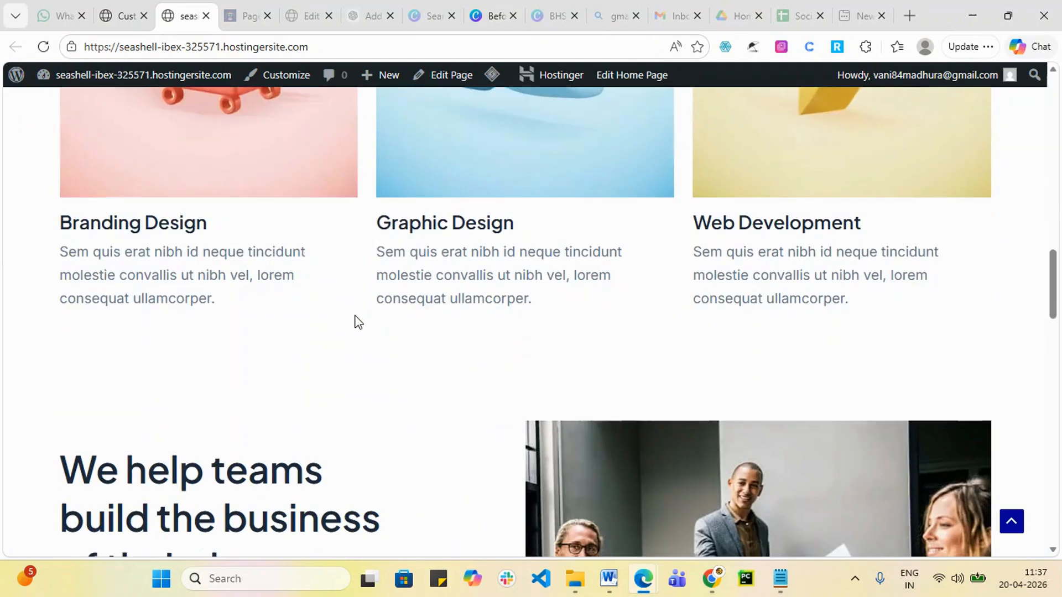
scroll(355, 322, "down", 2)
Close the Customizer and go back to the live site tab
left_click(135, 12)
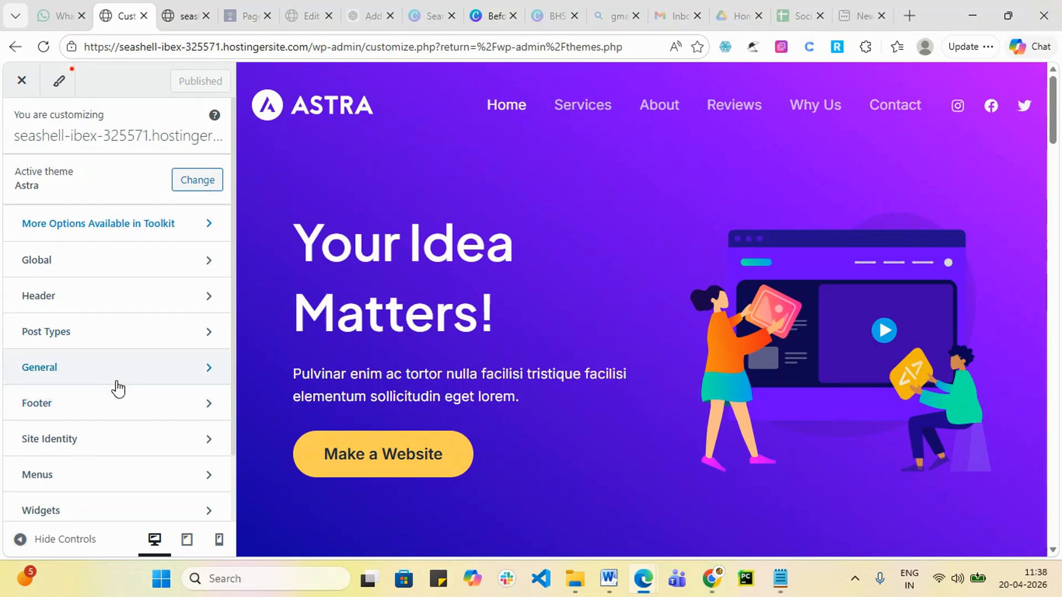
left_click(22, 82)
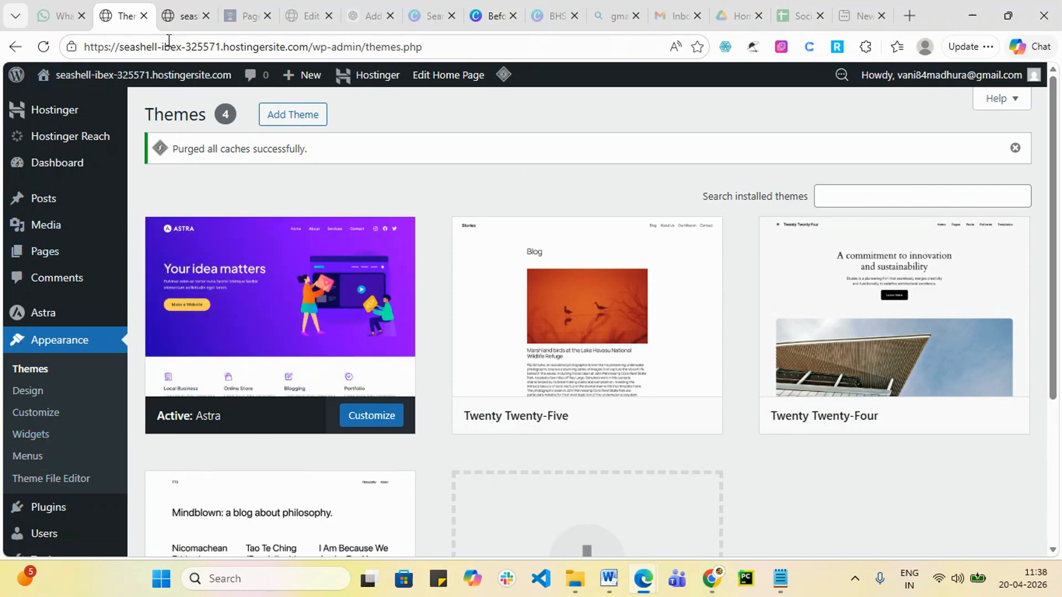
left_click(182, 18)
scroll(398, 279, "up", 15)
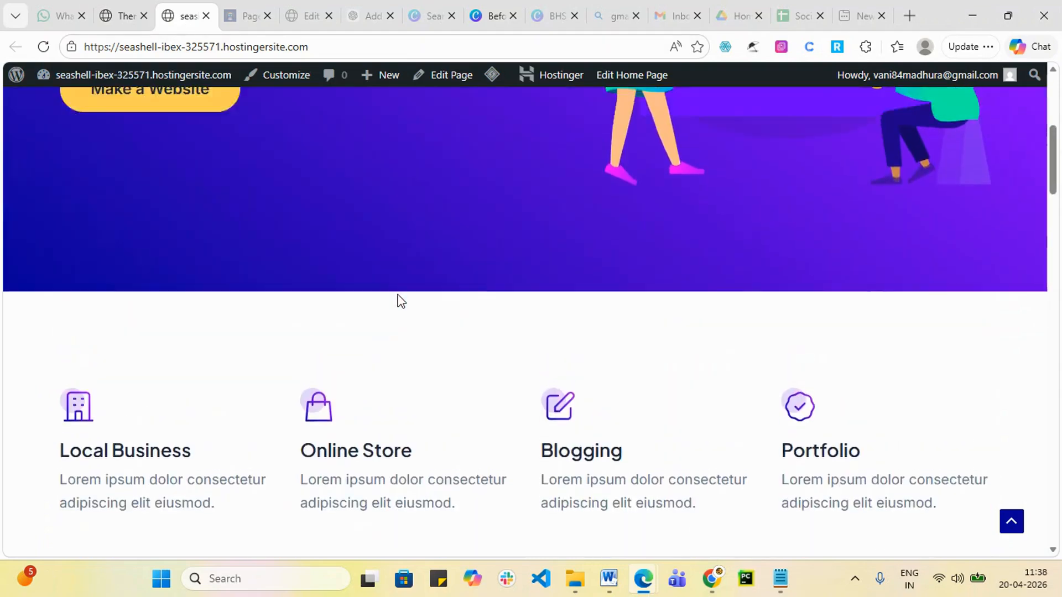
scroll(628, 200, "down", 5)
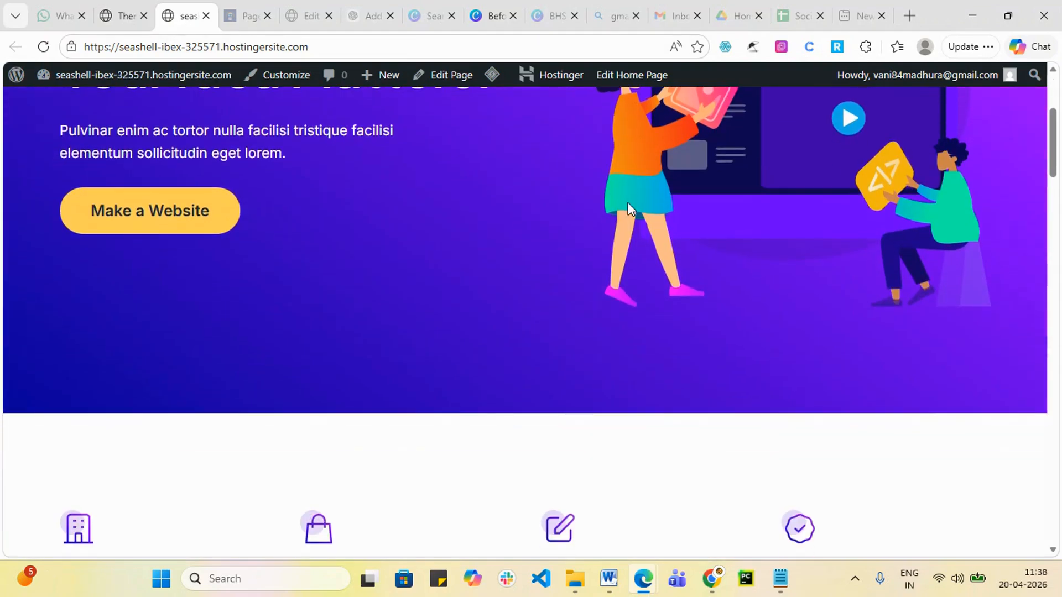
scroll(628, 202, "down", 8)
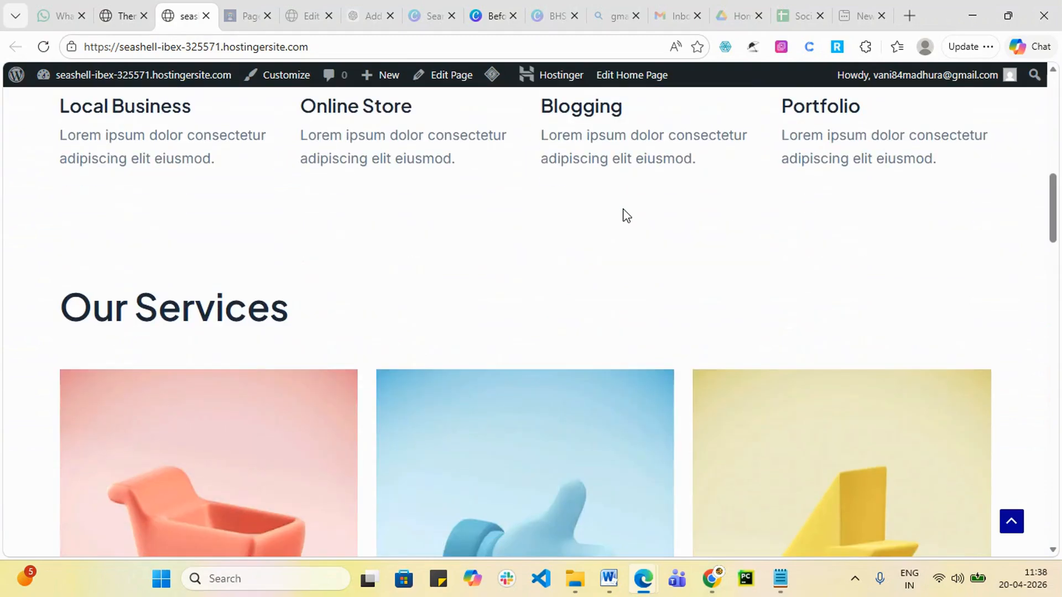
scroll(626, 216, "down", 15)
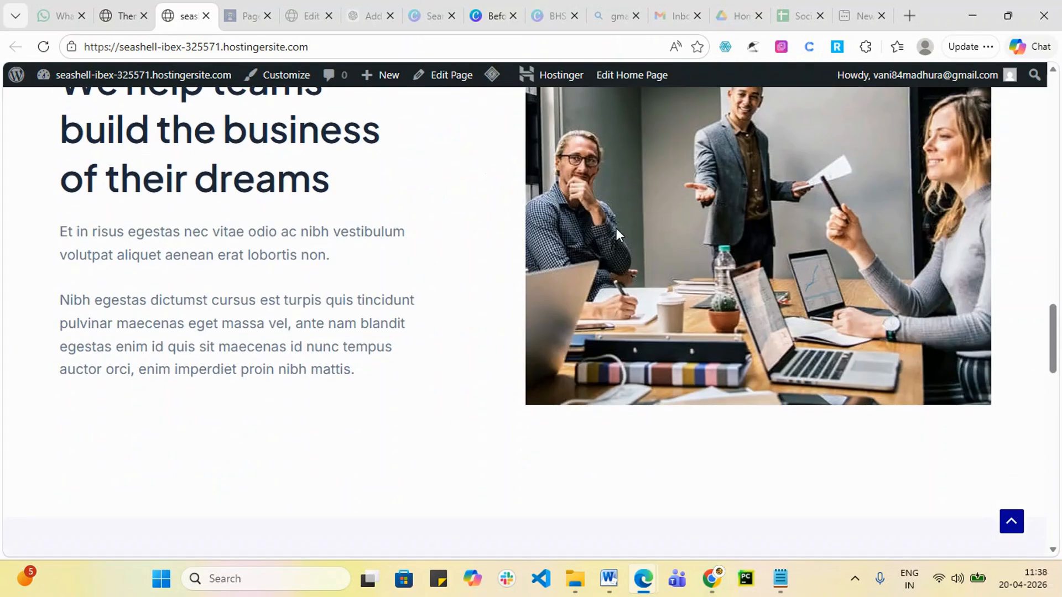
scroll(616, 229, "down", 12)
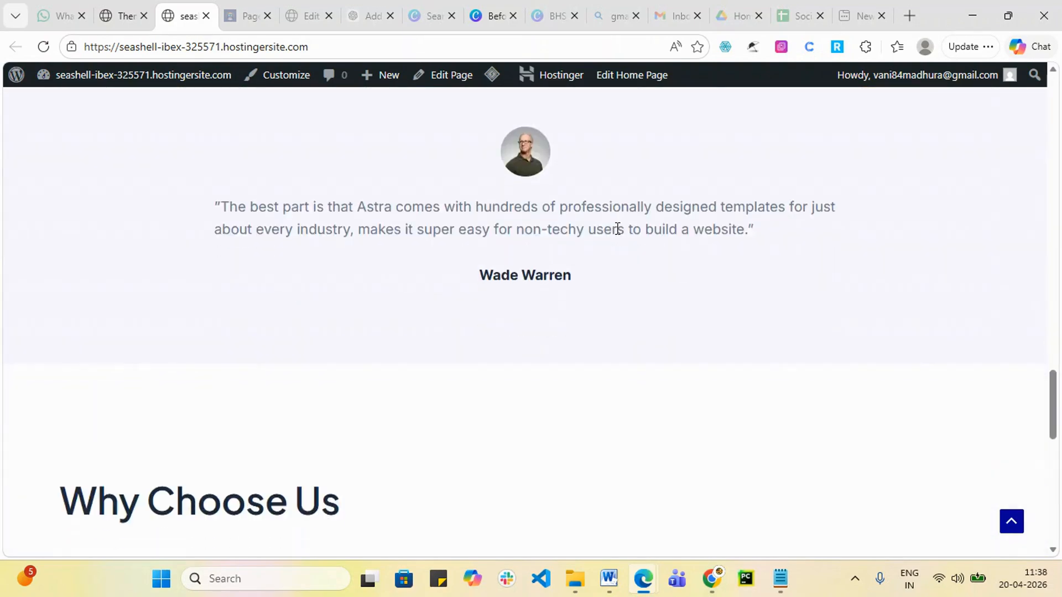
scroll(617, 228, "down", 9)
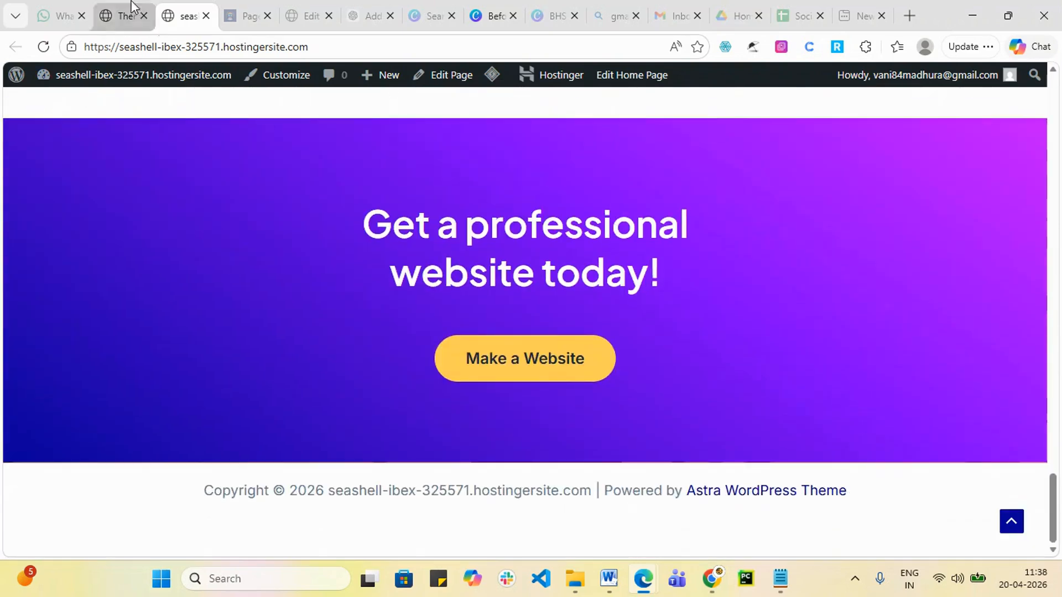
left_click(111, 10)
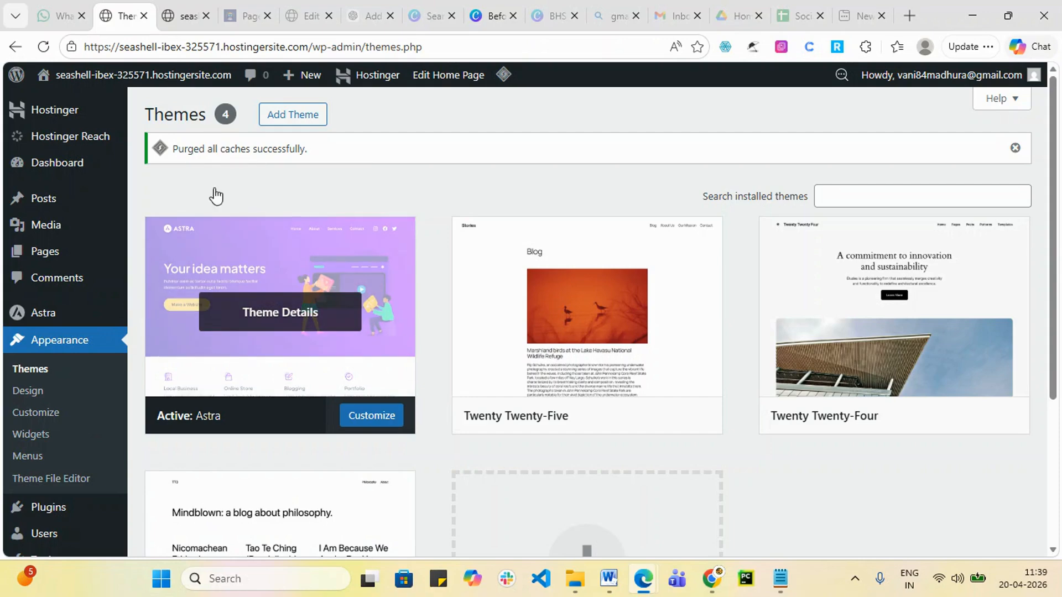
left_click(183, 16)
scroll(374, 275, "up", 10)
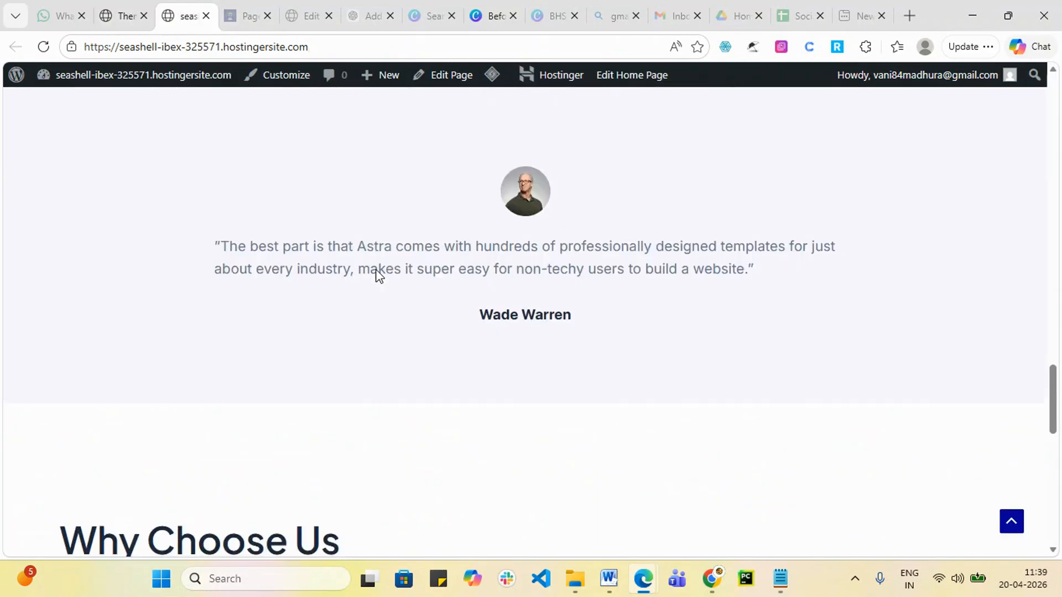
scroll(376, 271, "up", 15)
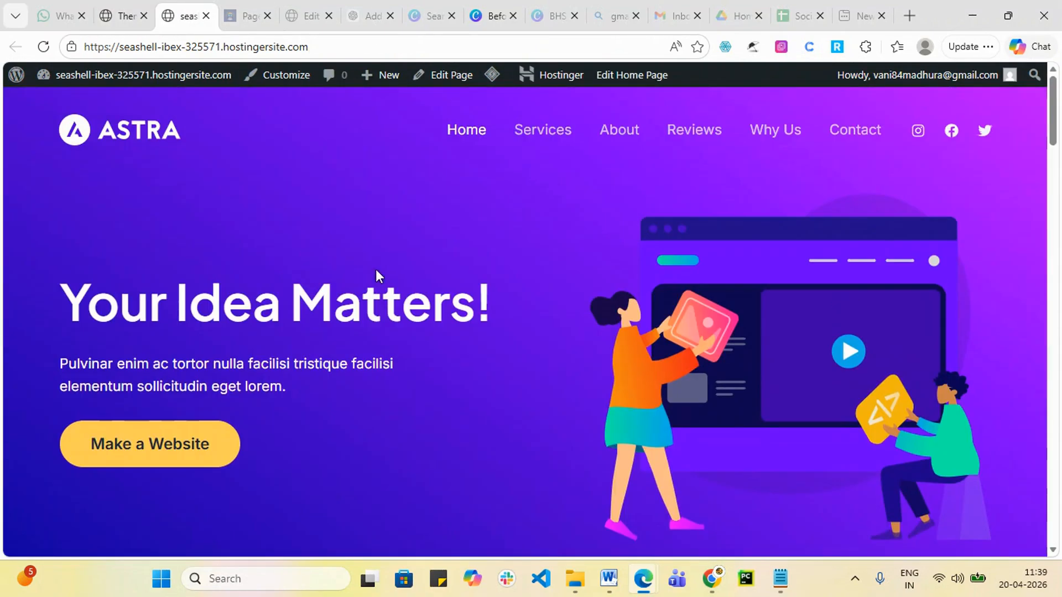
left_click(119, 16)
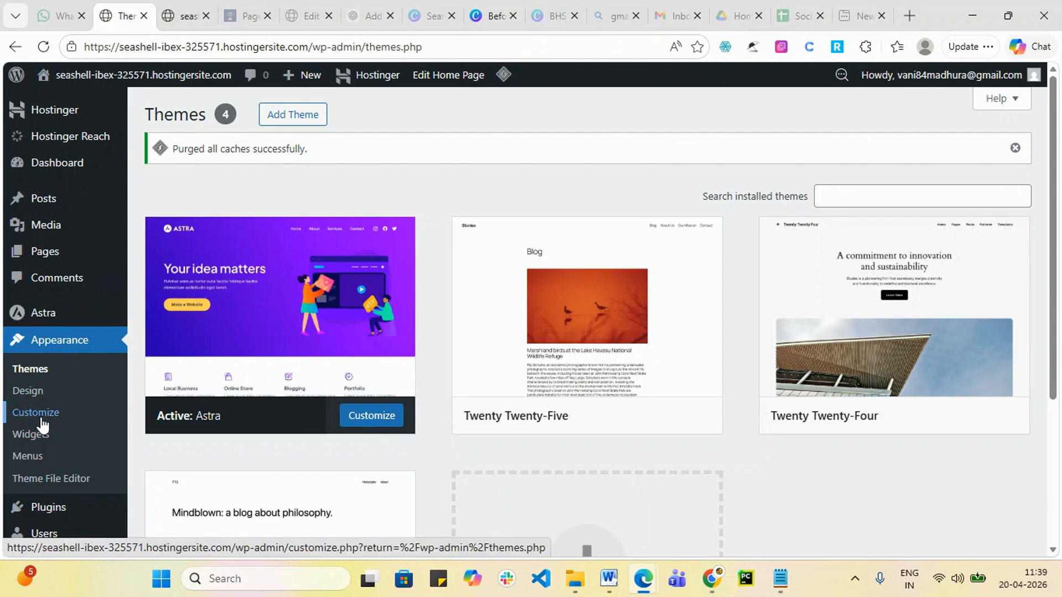
Reopen the Astra Customizer and look into the Global settings group
left_click(62, 417)
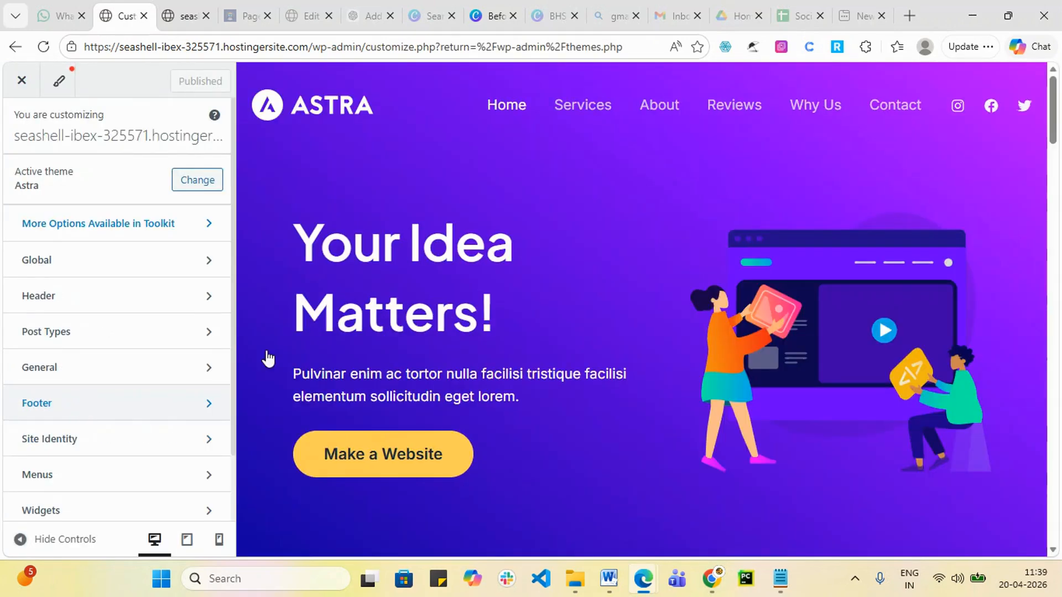
scroll(564, 221, "down", 10)
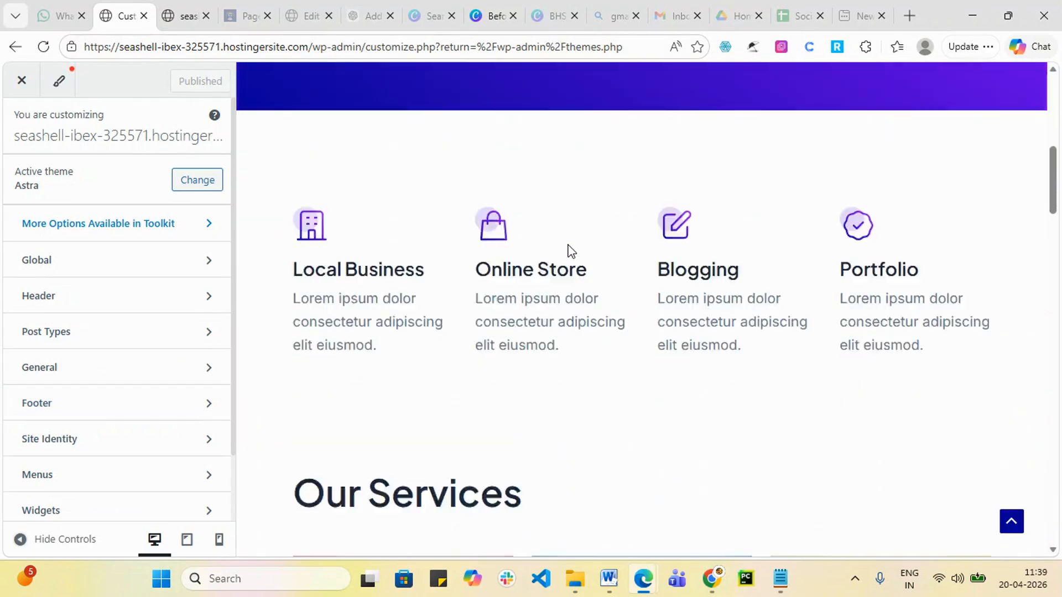
scroll(596, 260, "down", 8)
scroll(605, 258, "up", 15)
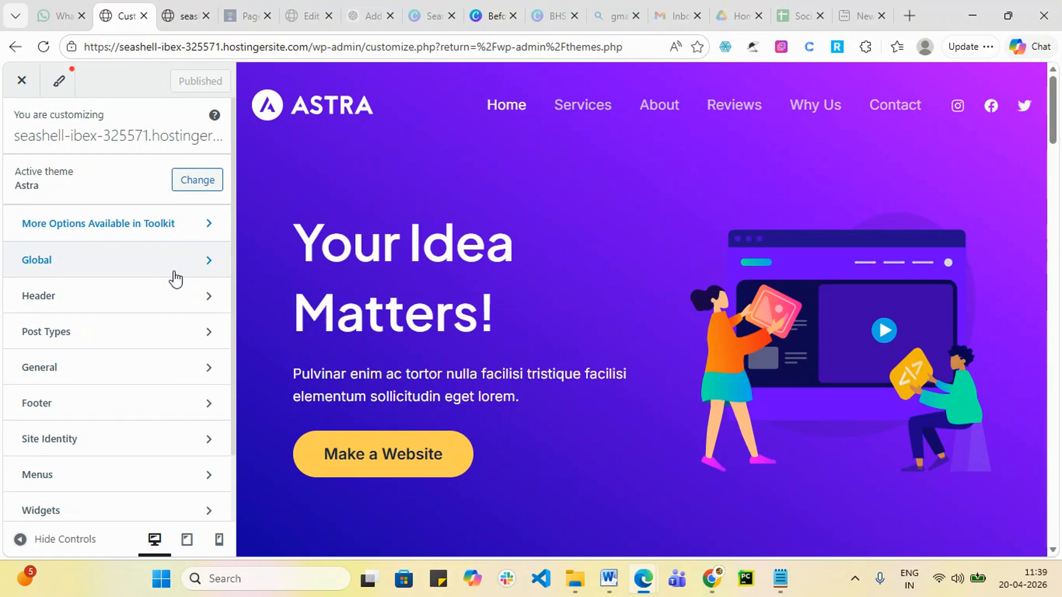
left_click(176, 278)
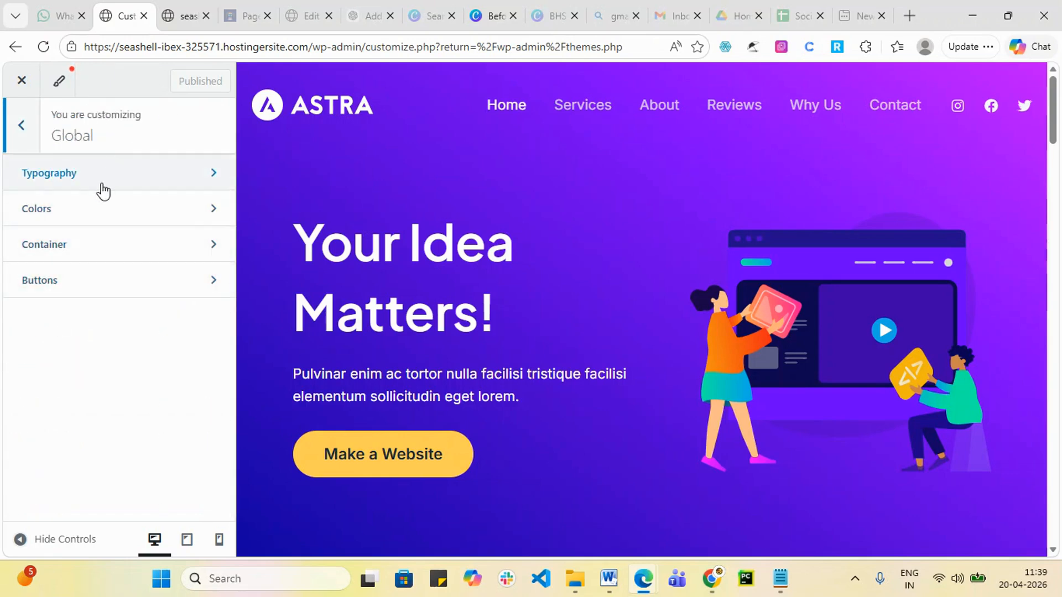
left_click(24, 135)
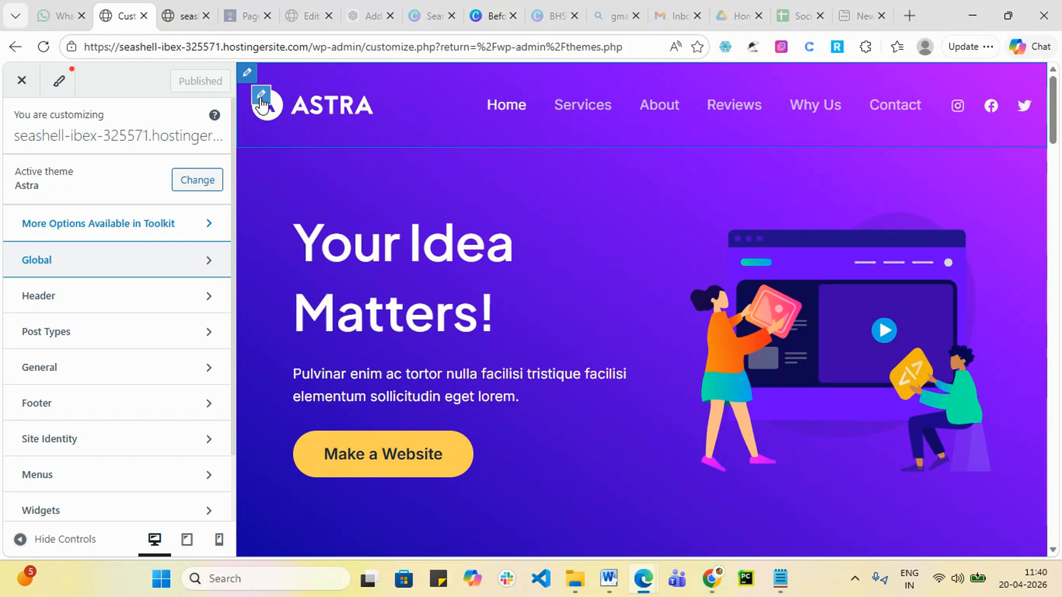
Check the site logo settings, then return to the root menu and open Global
left_click(262, 101)
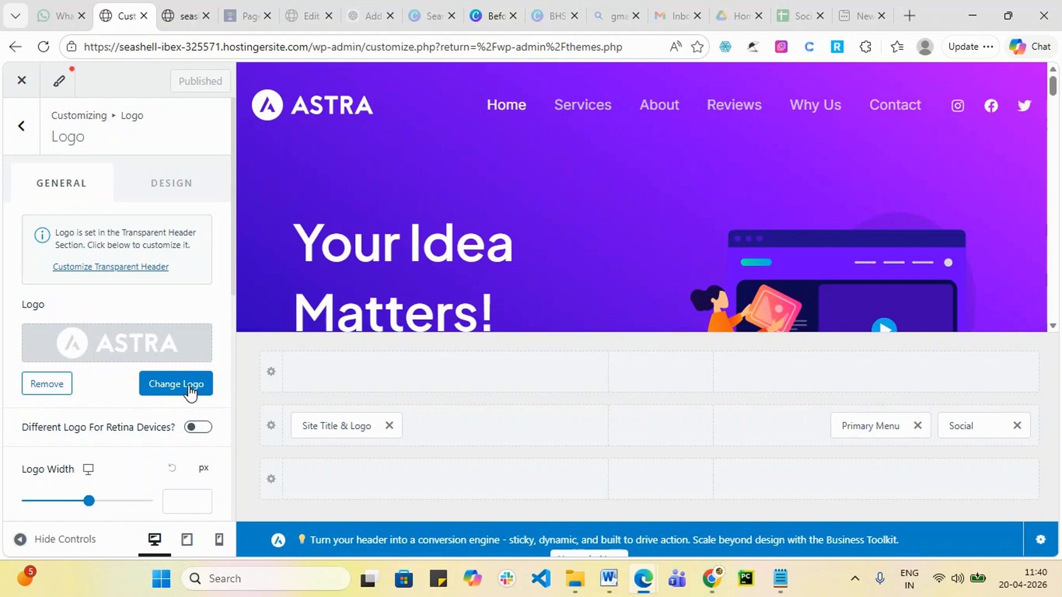
left_click(21, 127)
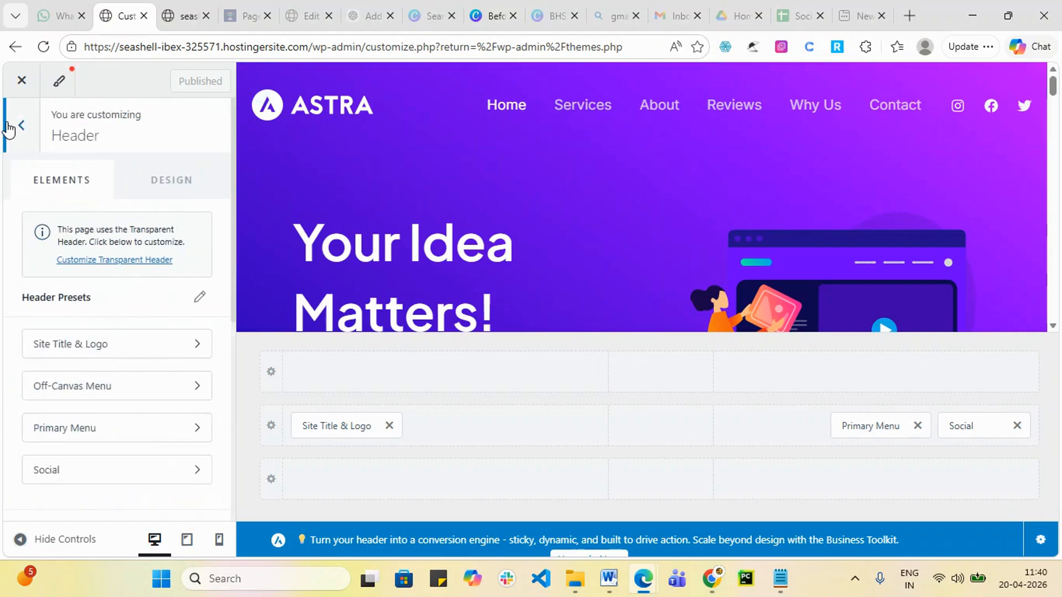
left_click(8, 129)
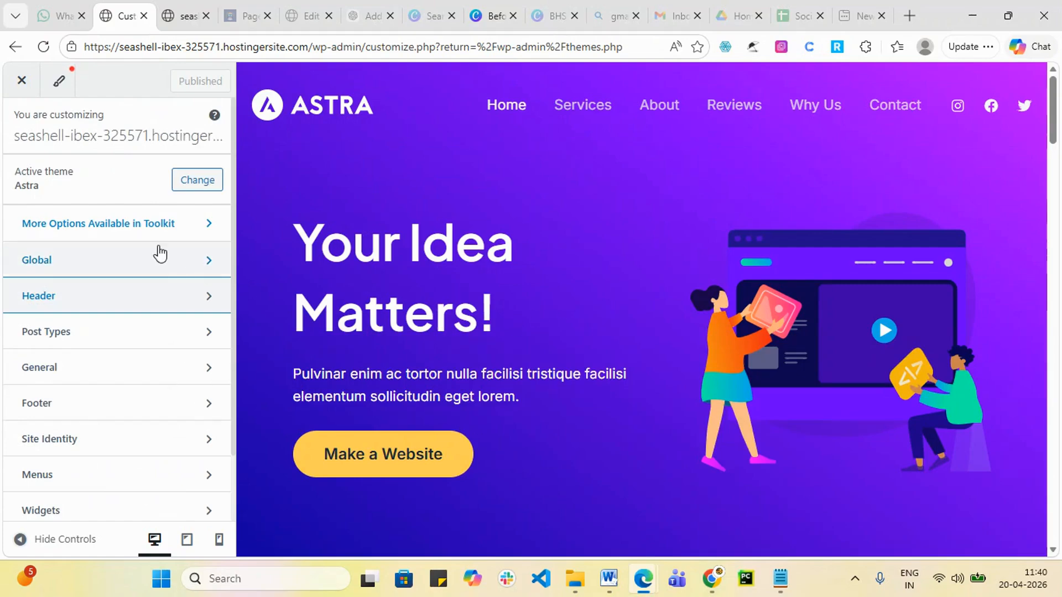
left_click(118, 268)
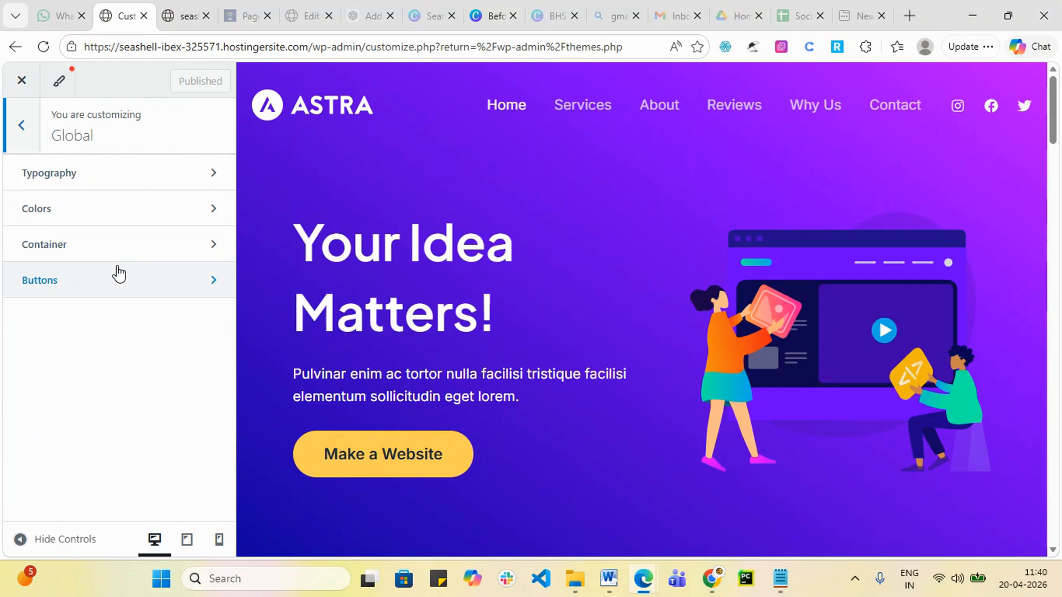
Cycle through the Typography presets from Playfair Display / Open Sans to DM Serif Display / Work Sans
left_click(115, 176)
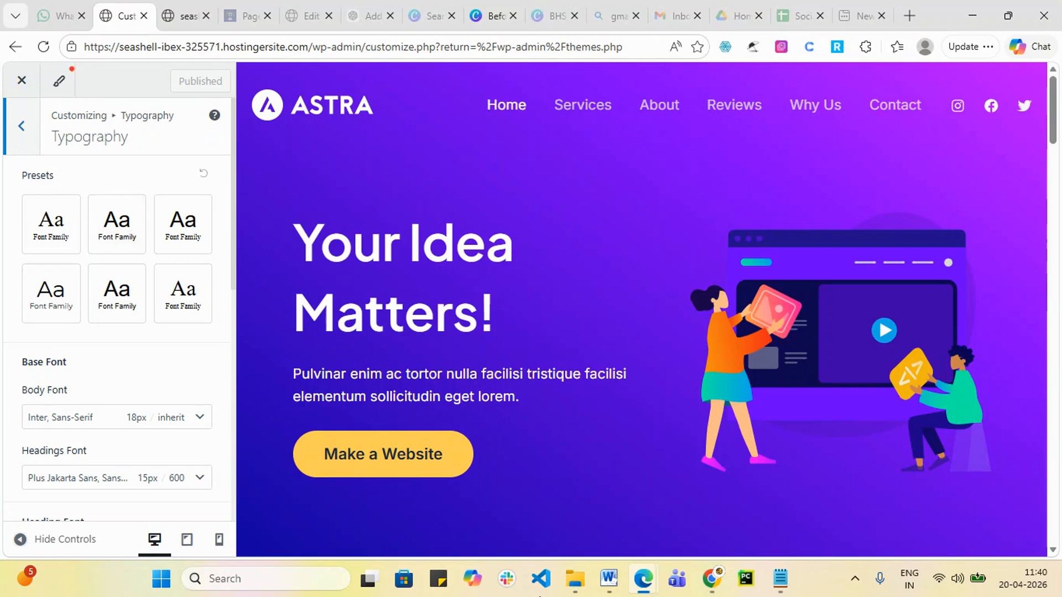
left_click(52, 242)
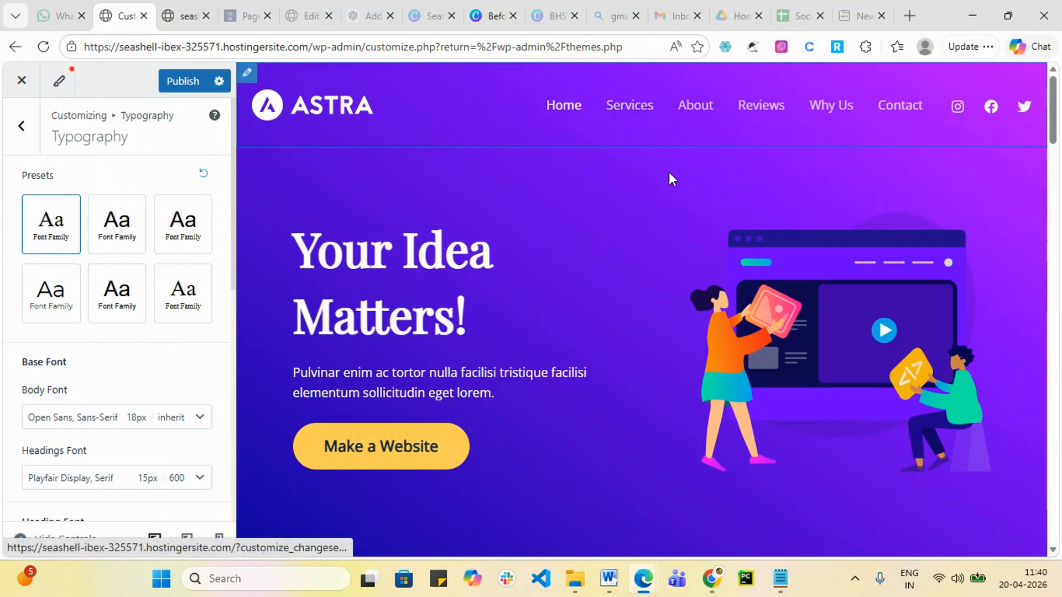
left_click_drag(309, 257, 502, 323)
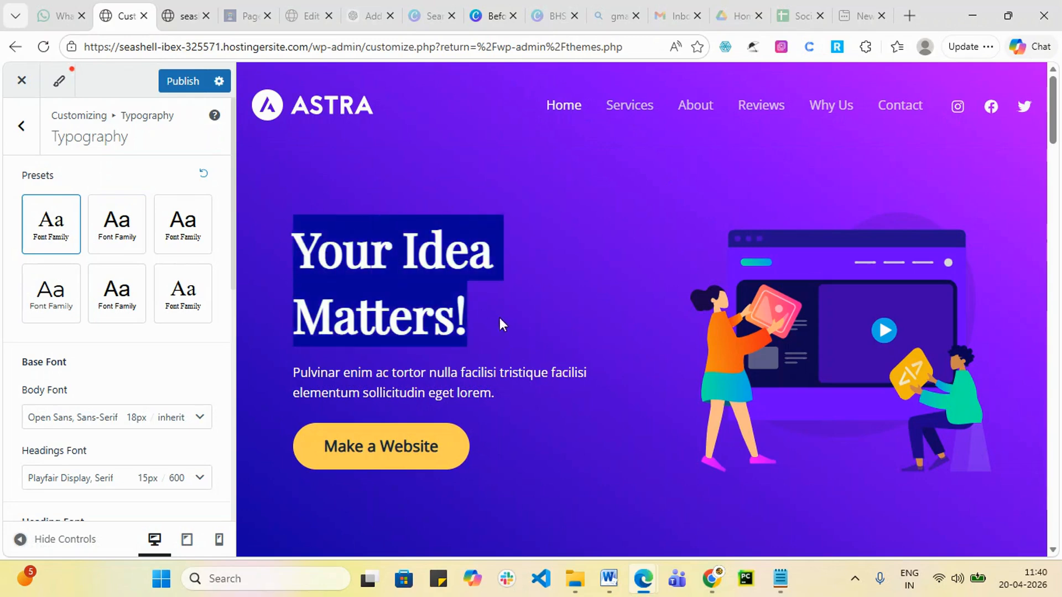
left_click(118, 233)
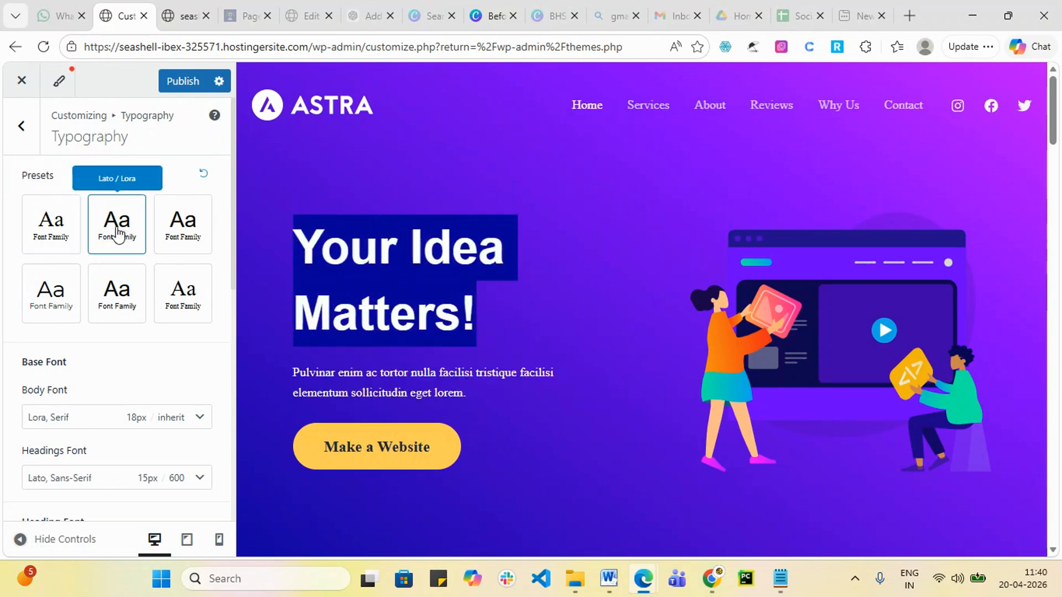
left_click(178, 237)
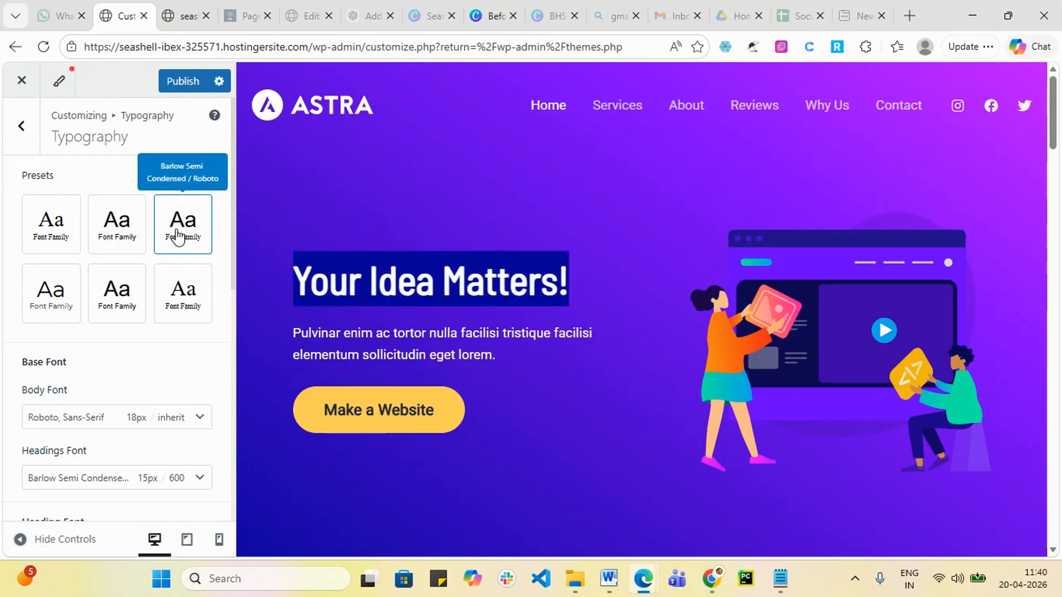
left_click(61, 304)
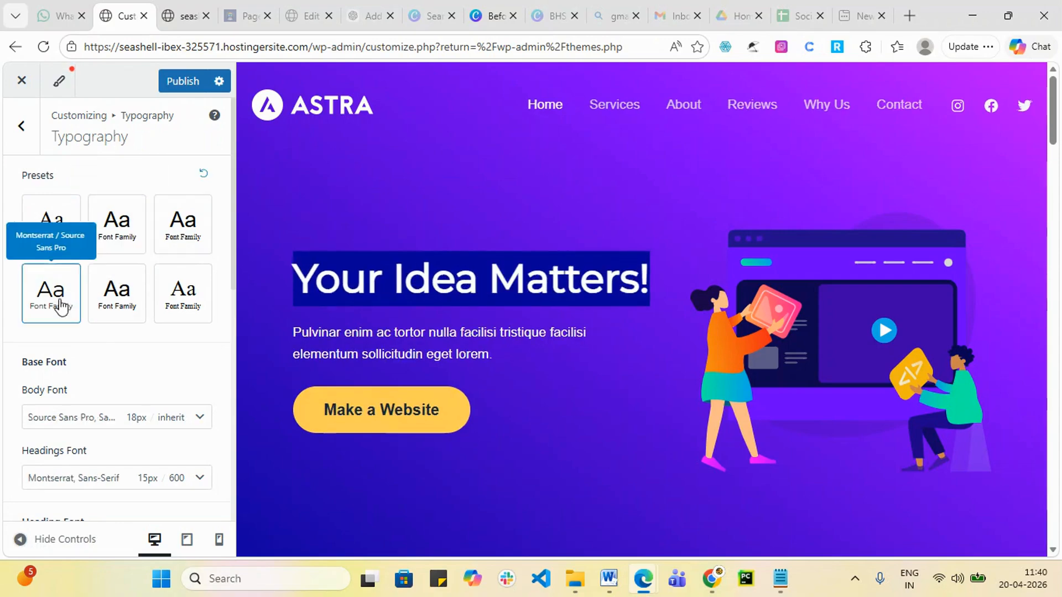
left_click(126, 309)
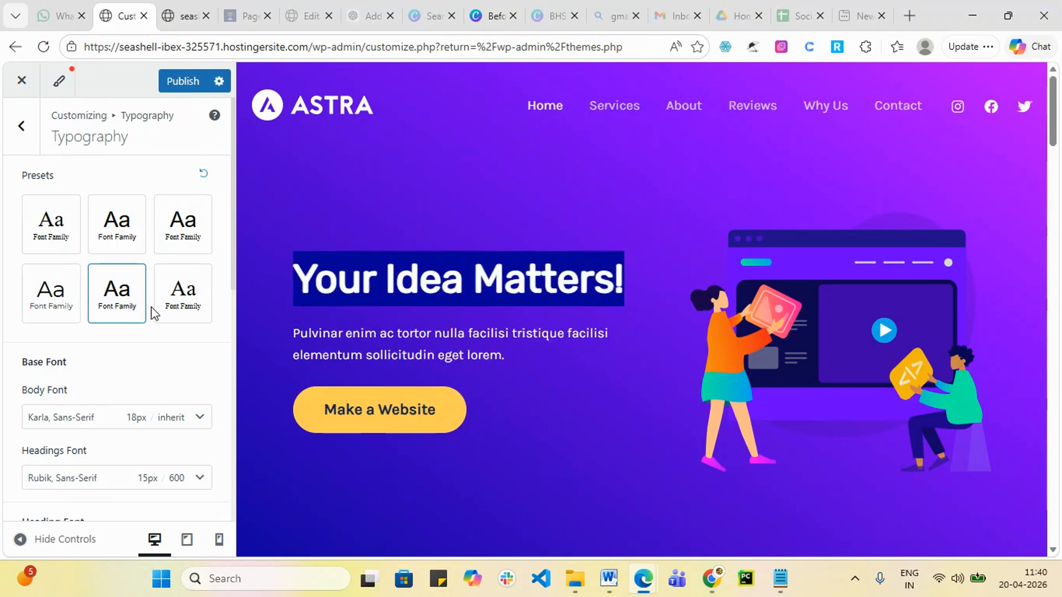
left_click(177, 302)
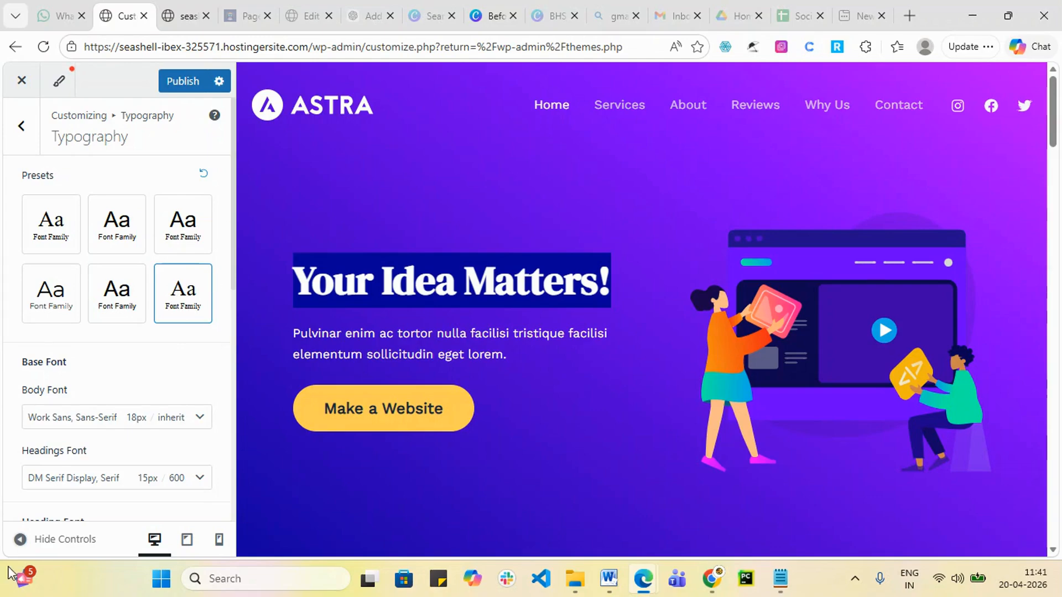
scroll(220, 457, "down", 1)
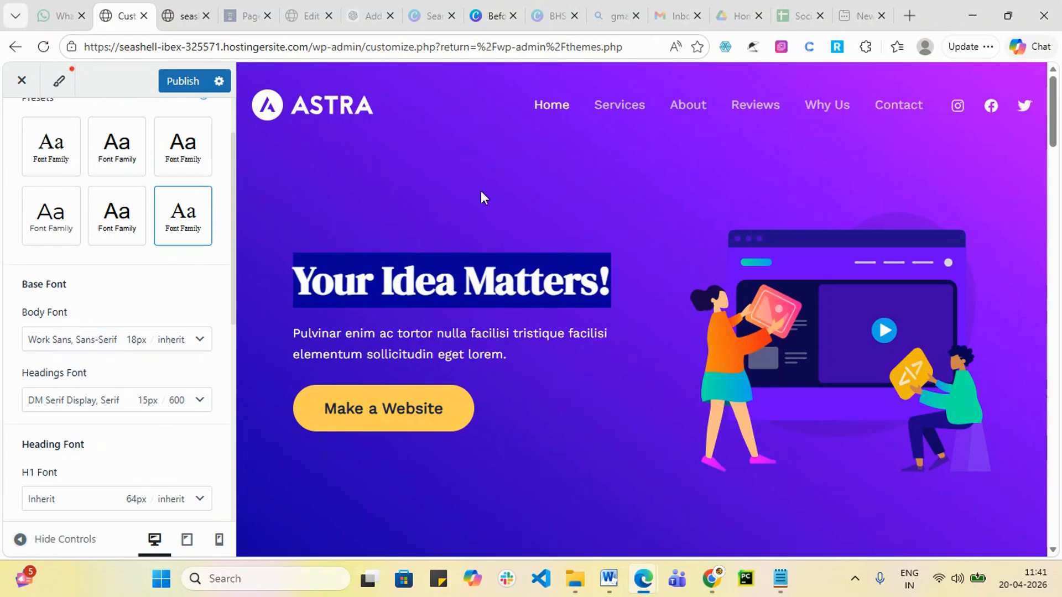
Try Irish Grover as the body font and compare the preview paragraphs
left_click(204, 342)
scroll(803, 332, "down", 7)
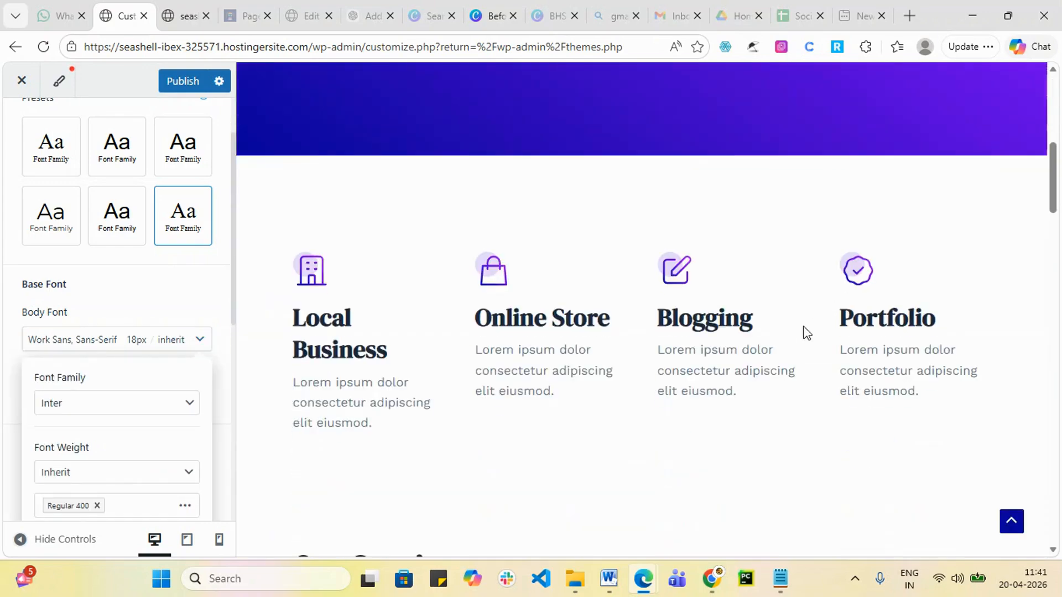
scroll(676, 439, "down", 10)
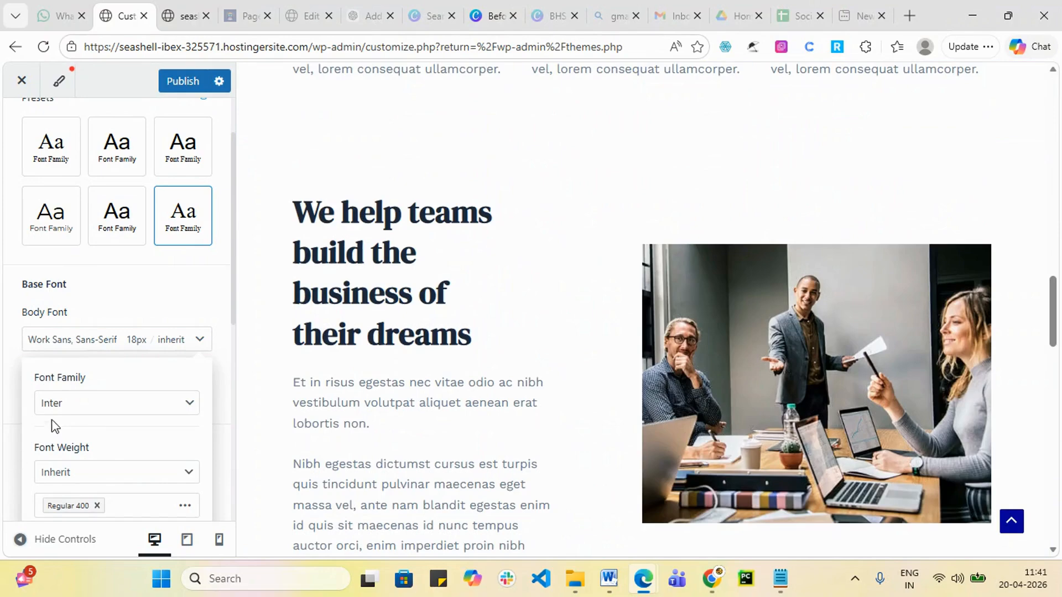
left_click(85, 412)
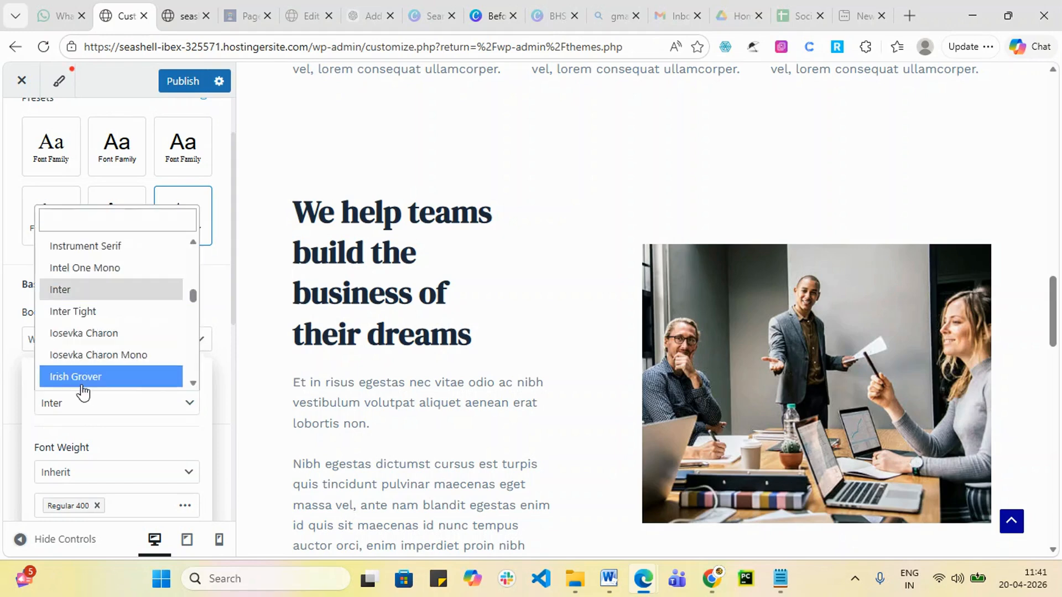
left_click(87, 379)
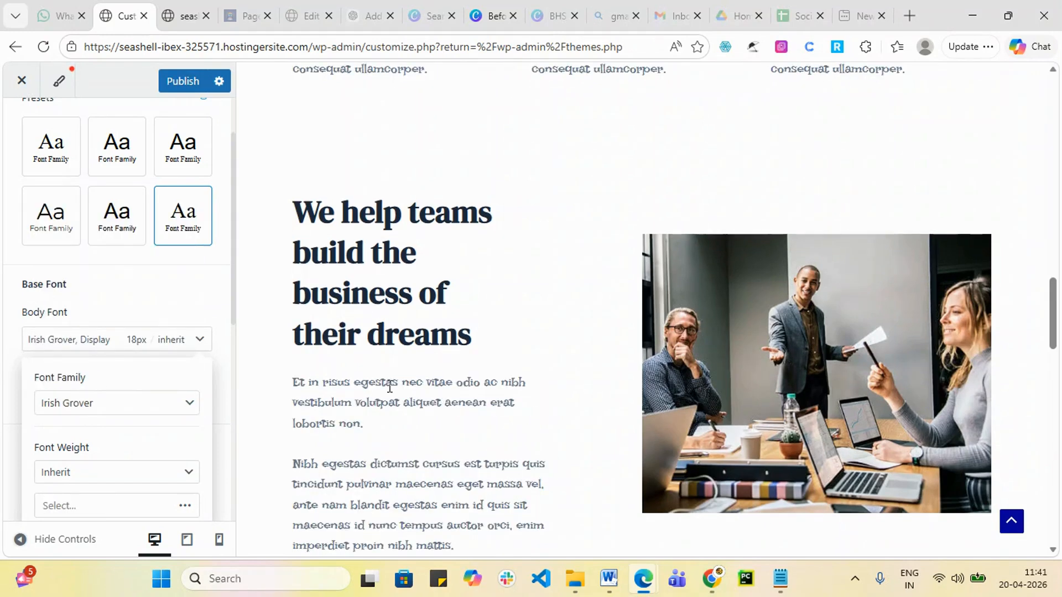
scroll(362, 456, "down", 1)
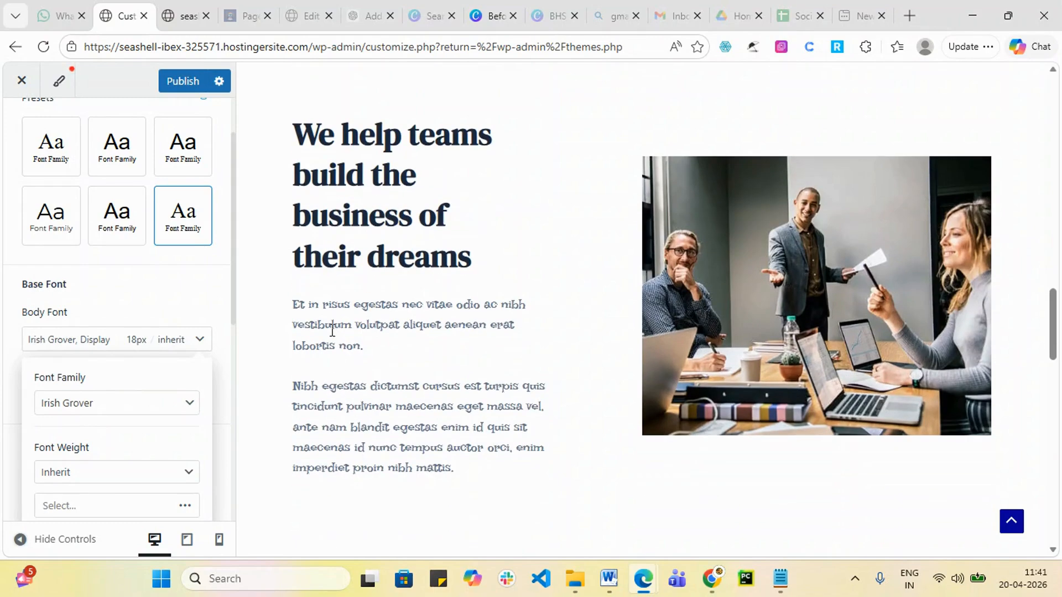
left_click_drag(294, 304, 464, 494)
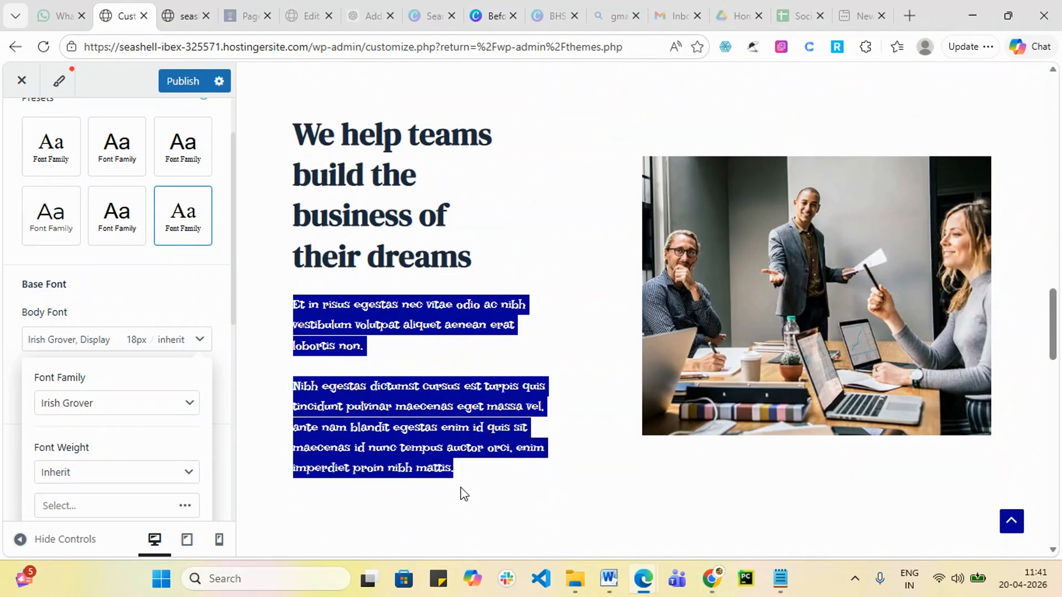
Try Istok Web and then Jersey 10 Charted as the body font
left_click(186, 408)
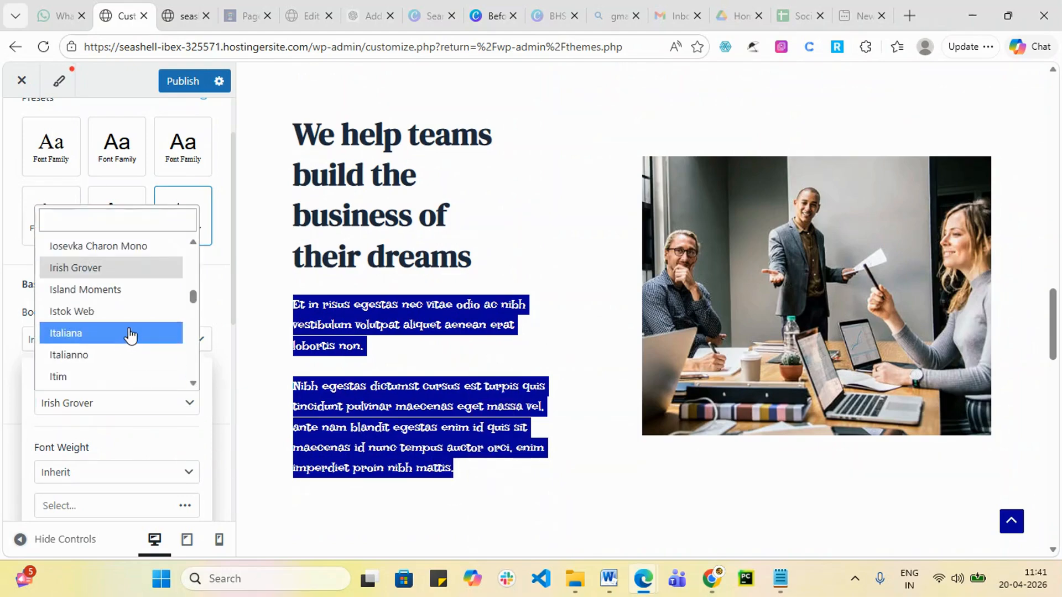
left_click(134, 318)
left_click(385, 389)
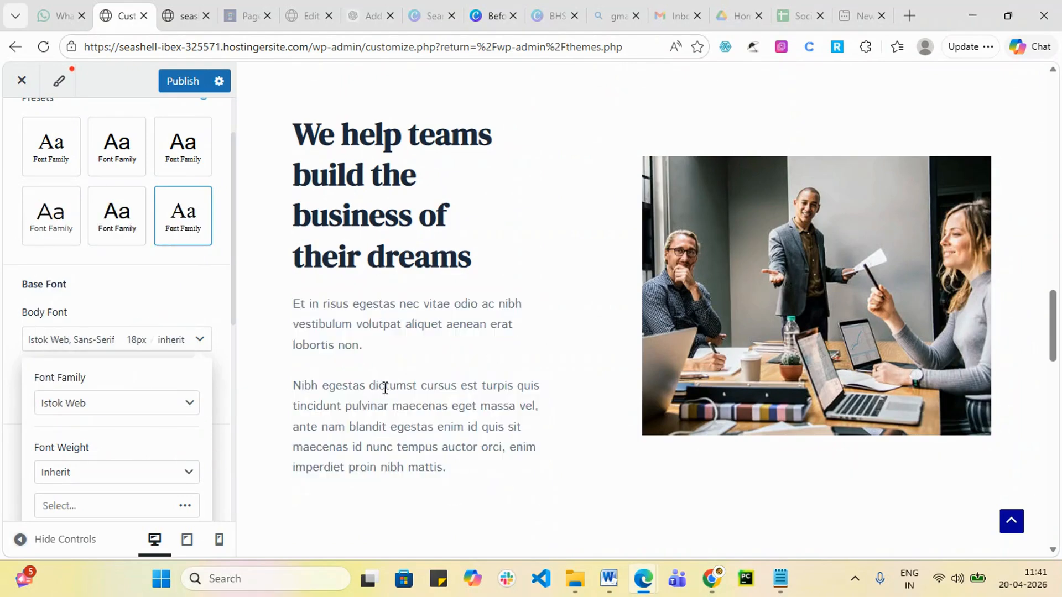
left_click_drag(294, 304, 460, 493)
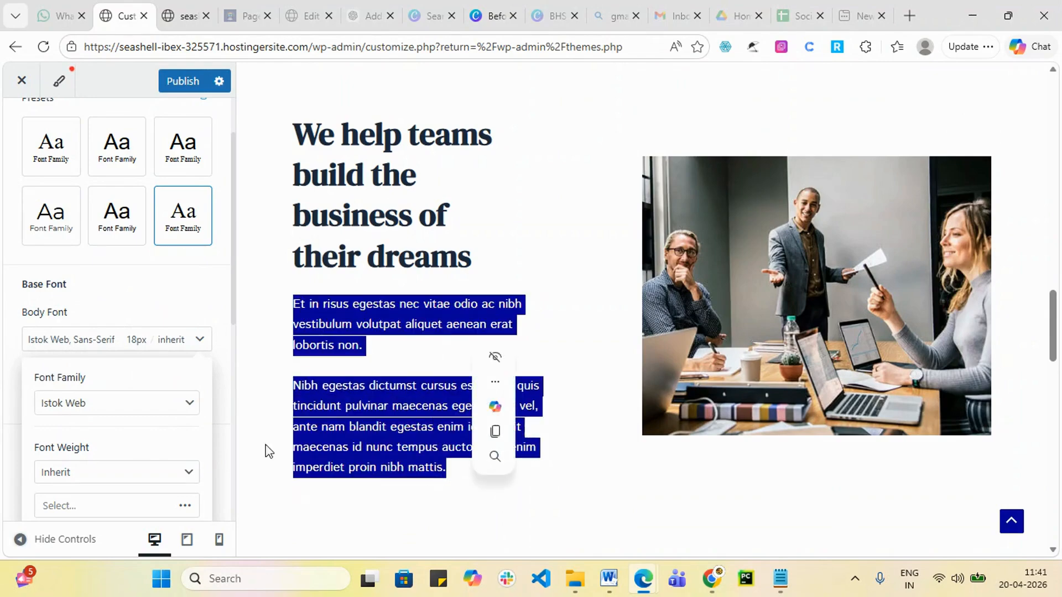
left_click(127, 405)
scroll(149, 361, "down", 5)
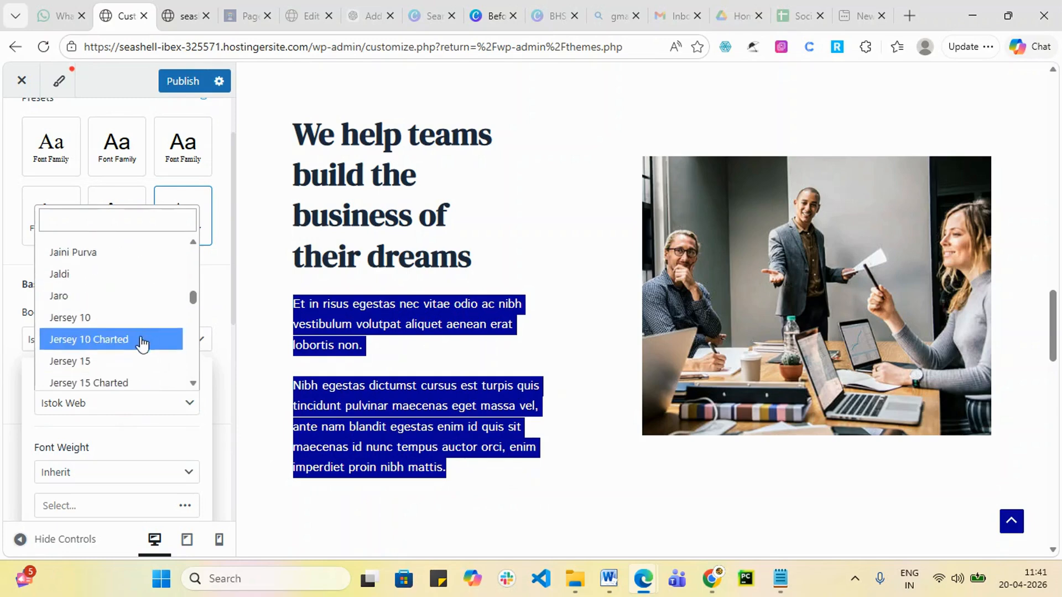
left_click(135, 349)
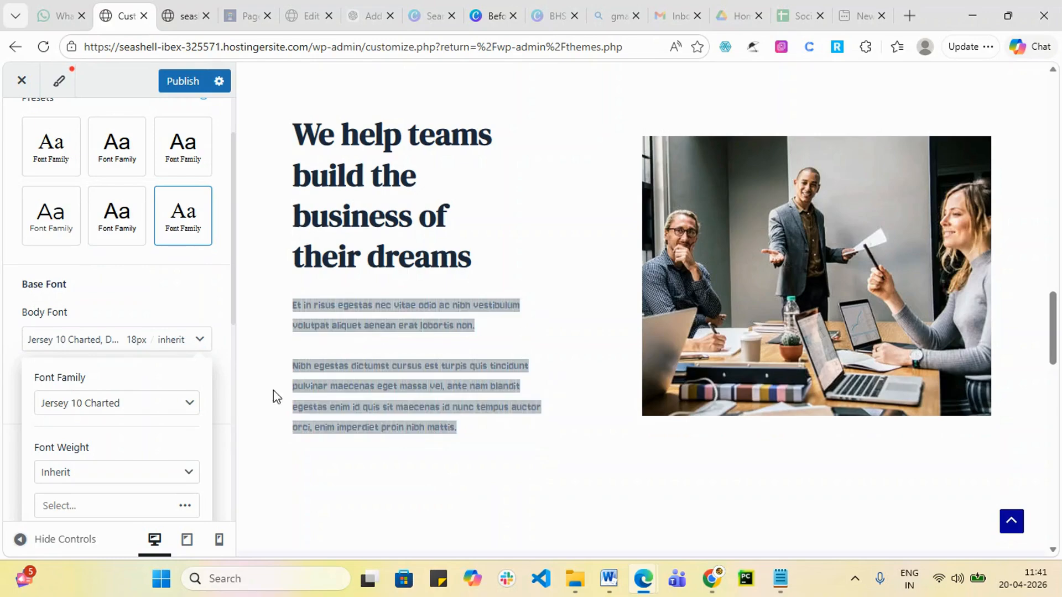
Try Instrument Serif, then settle on Inter as the body font family
left_click(173, 412)
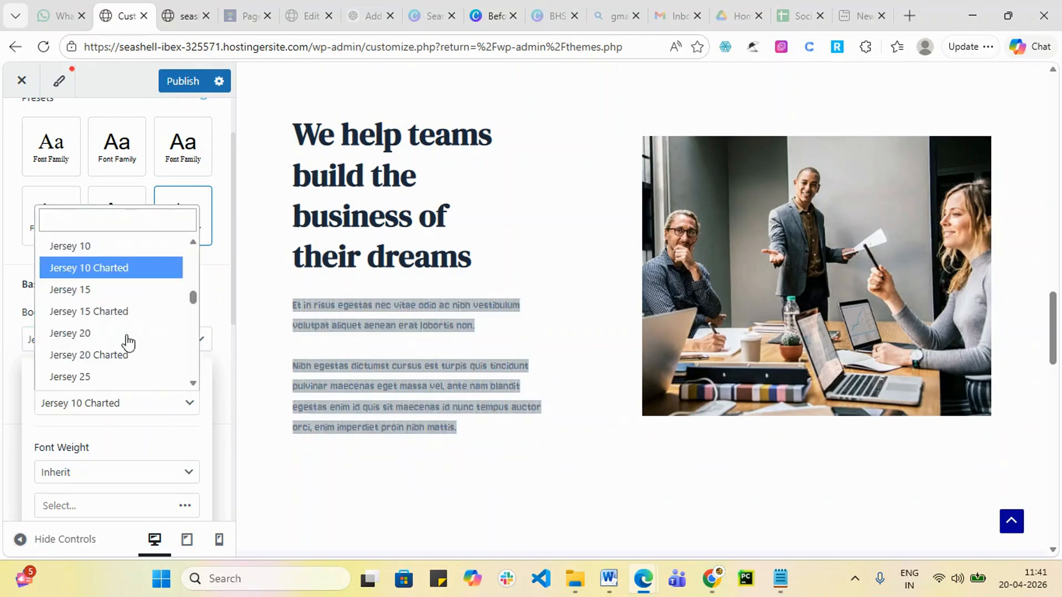
scroll(128, 341, "up", 5)
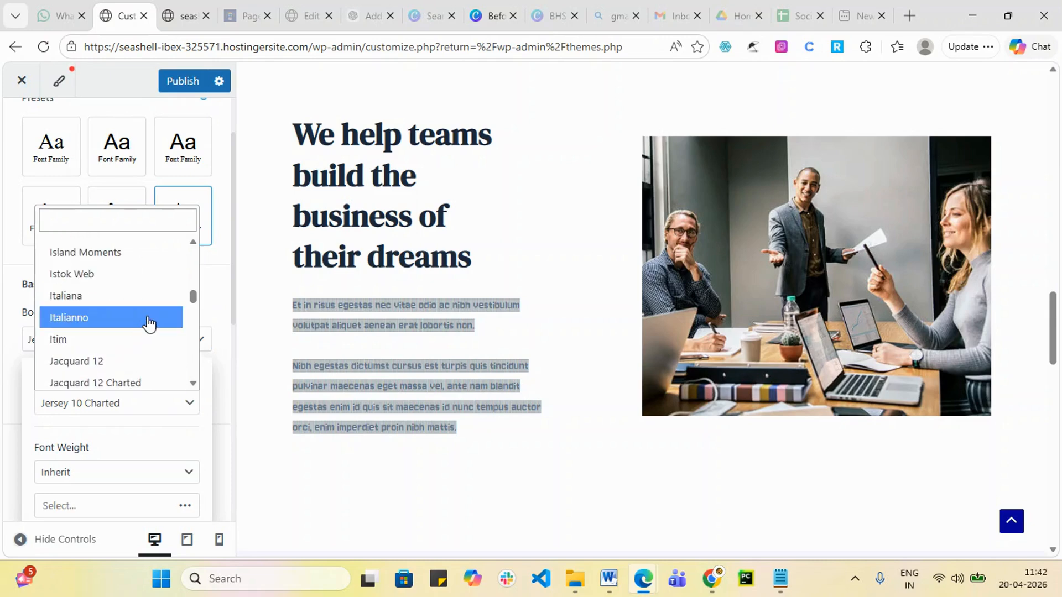
scroll(148, 299, "up", 3)
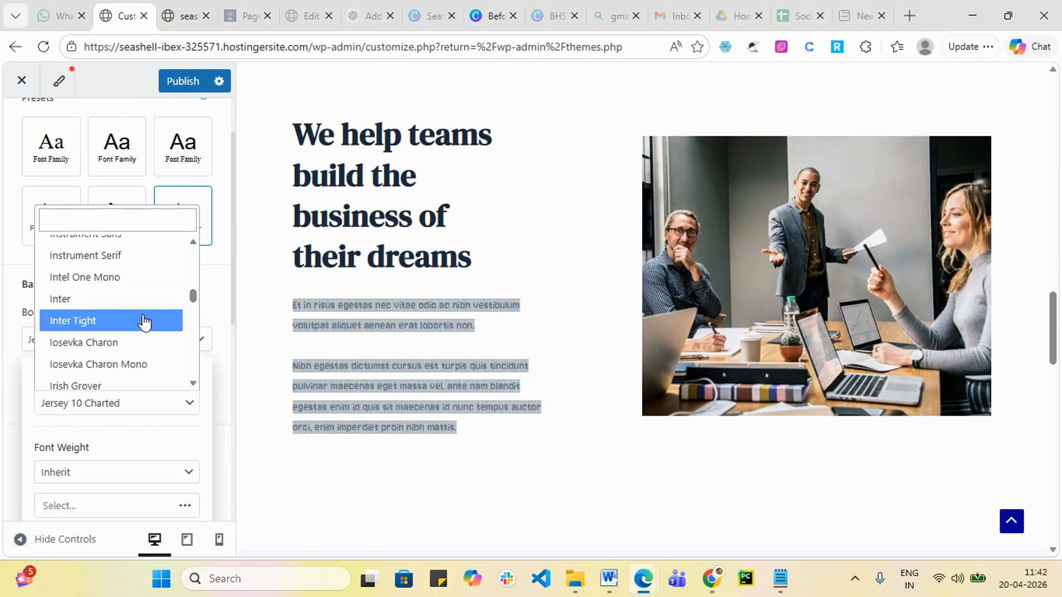
scroll(156, 296, "up", 2)
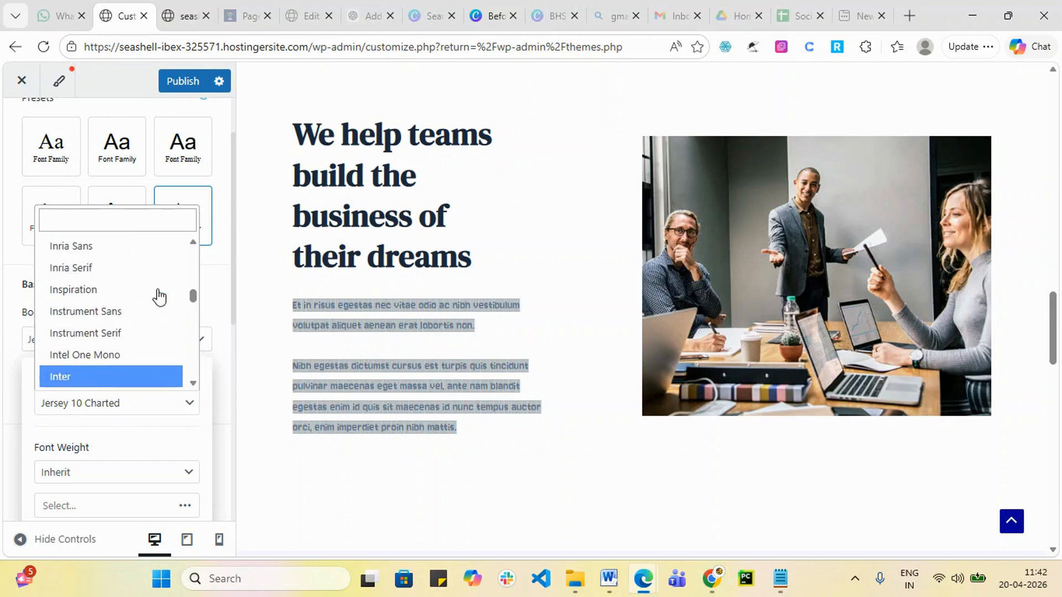
left_click(141, 335)
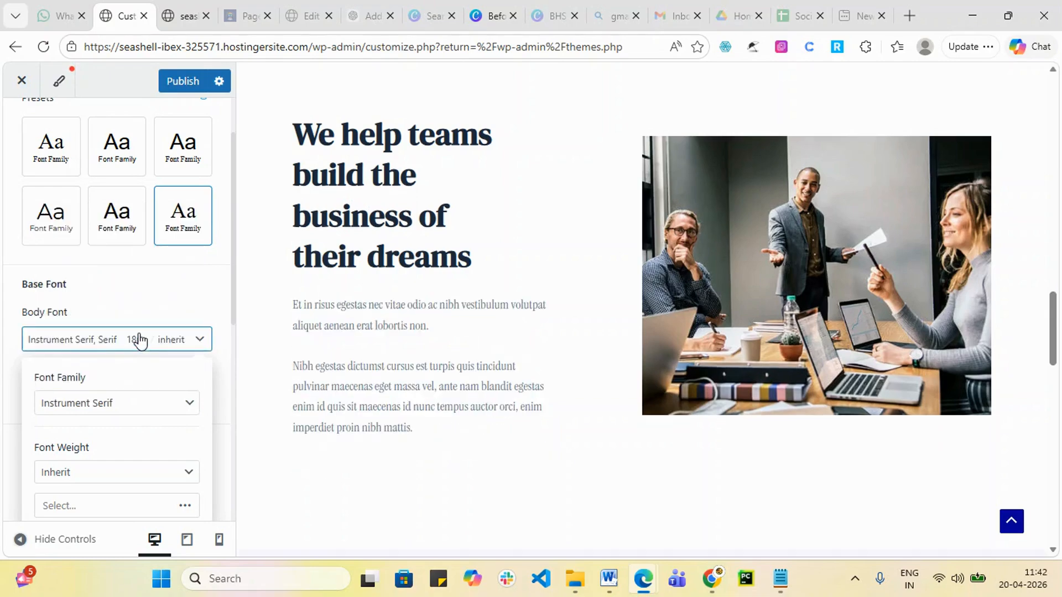
left_click(116, 406)
left_click(120, 310)
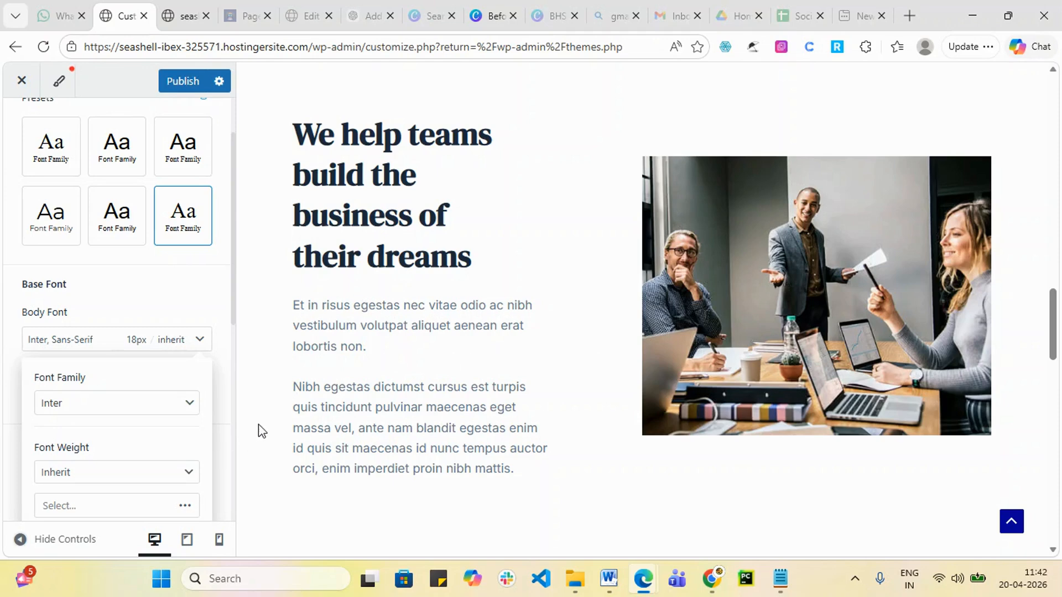
scroll(428, 391, "down", 3)
scroll(434, 391, "up", 1)
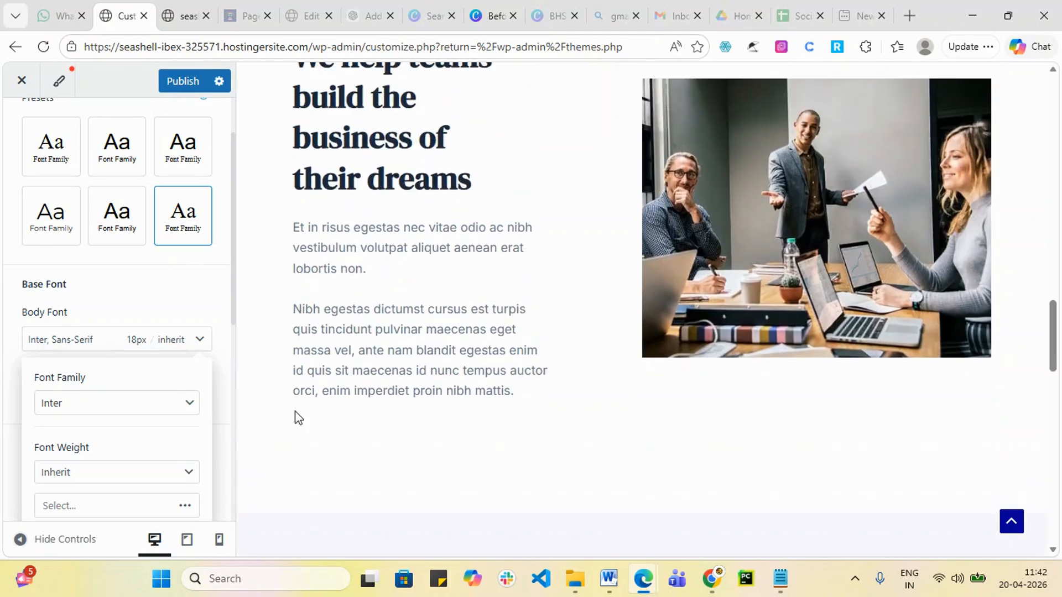
scroll(226, 399, "down", 3)
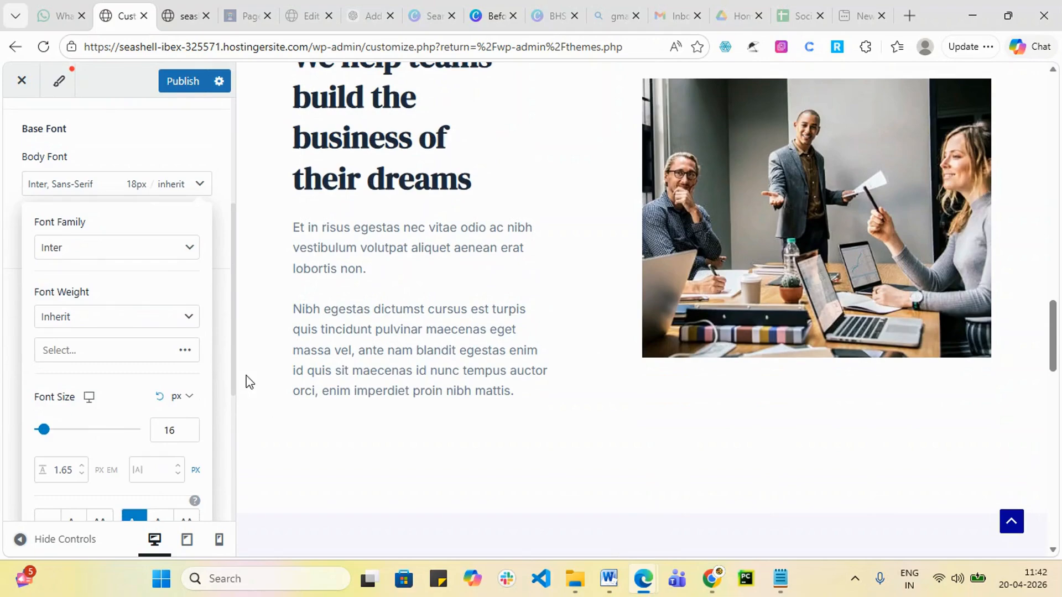
left_click(183, 321)
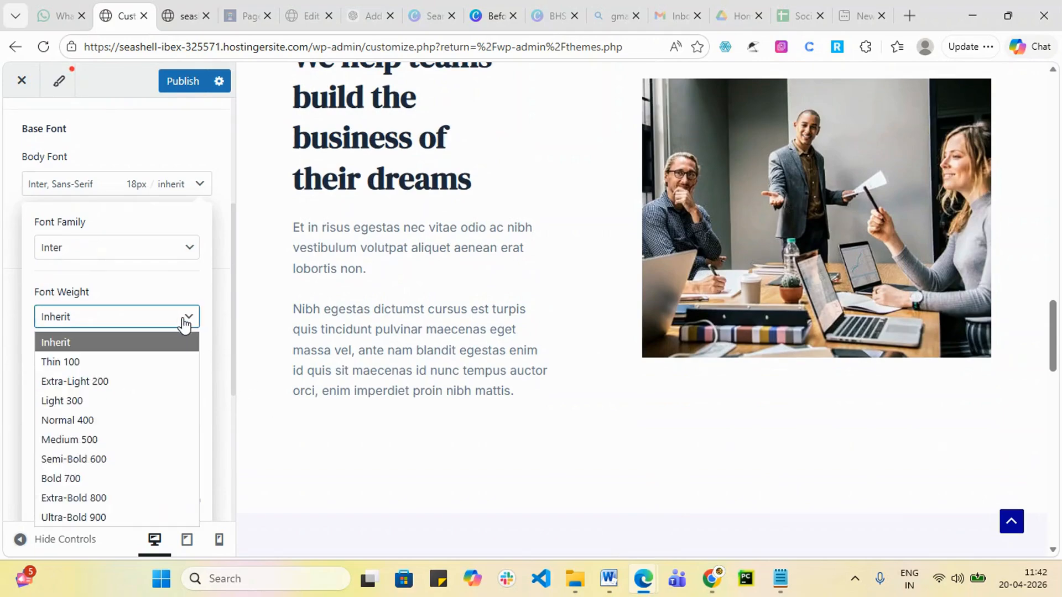
left_click(150, 360)
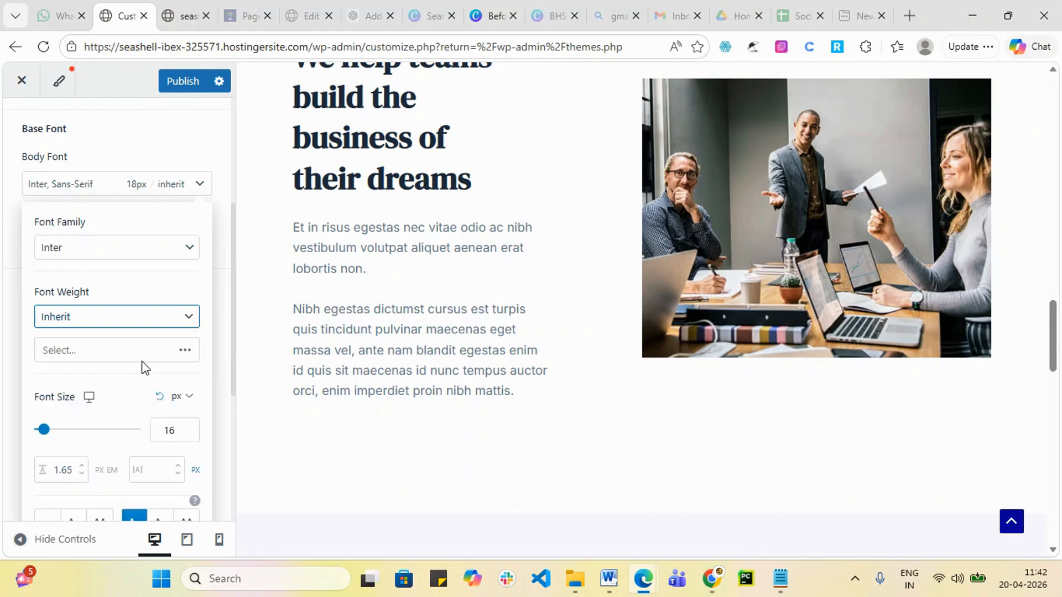
left_click(188, 321)
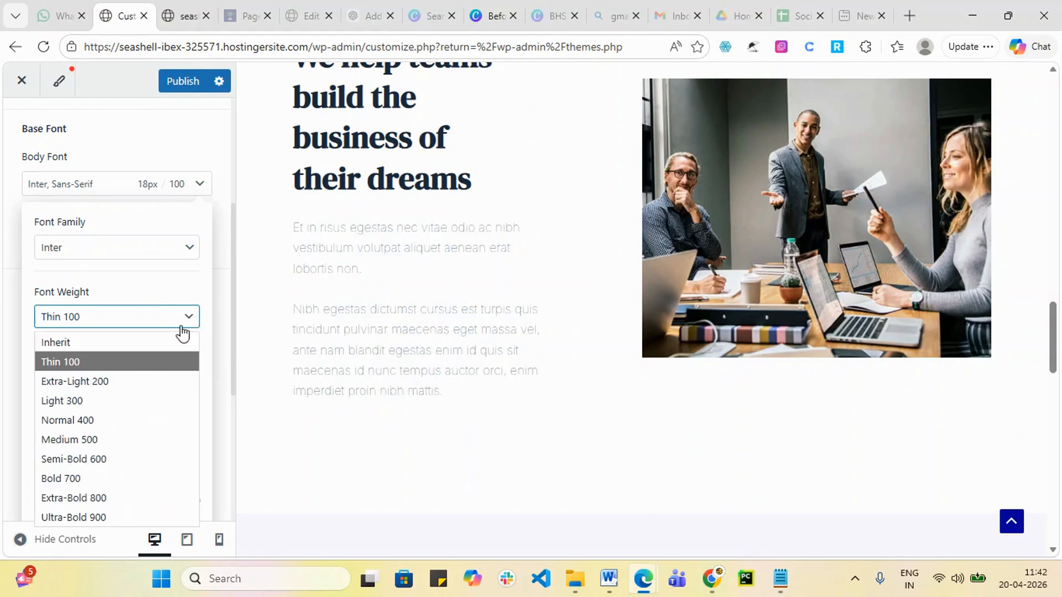
left_click(151, 347)
left_click(189, 323)
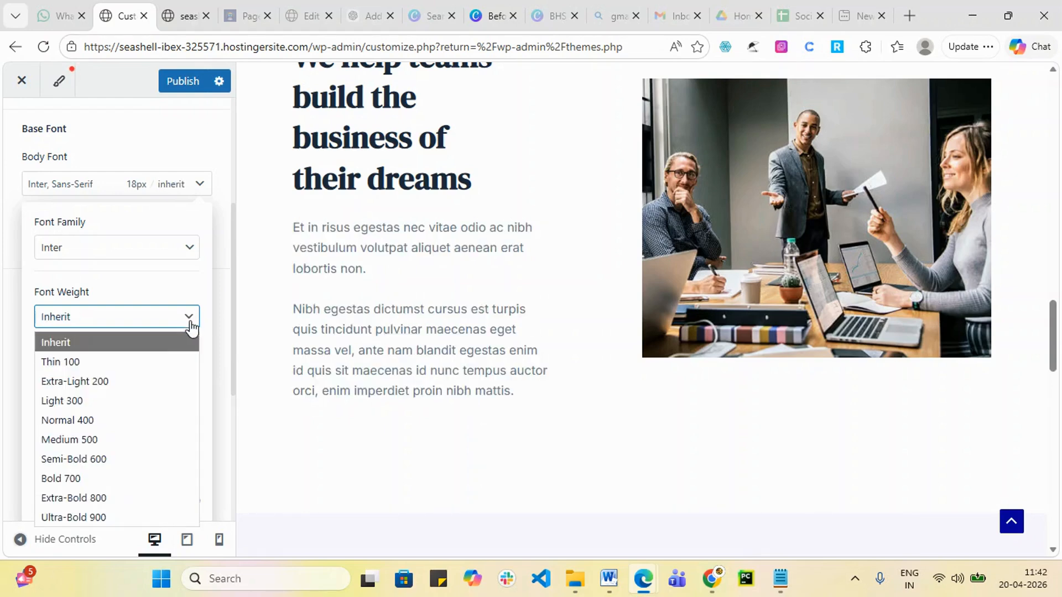
left_click(150, 382)
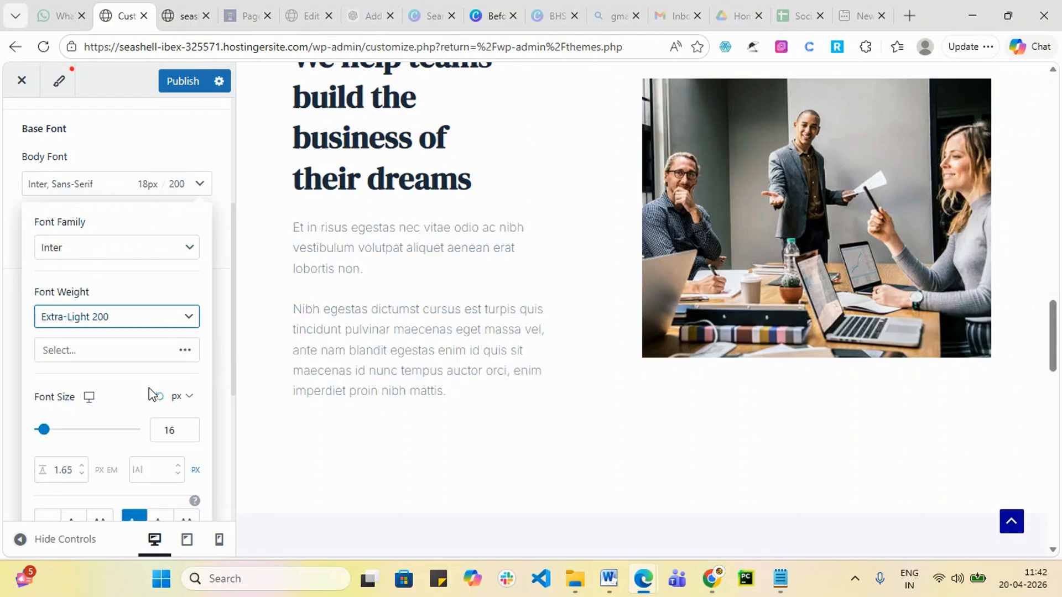
left_click(190, 319)
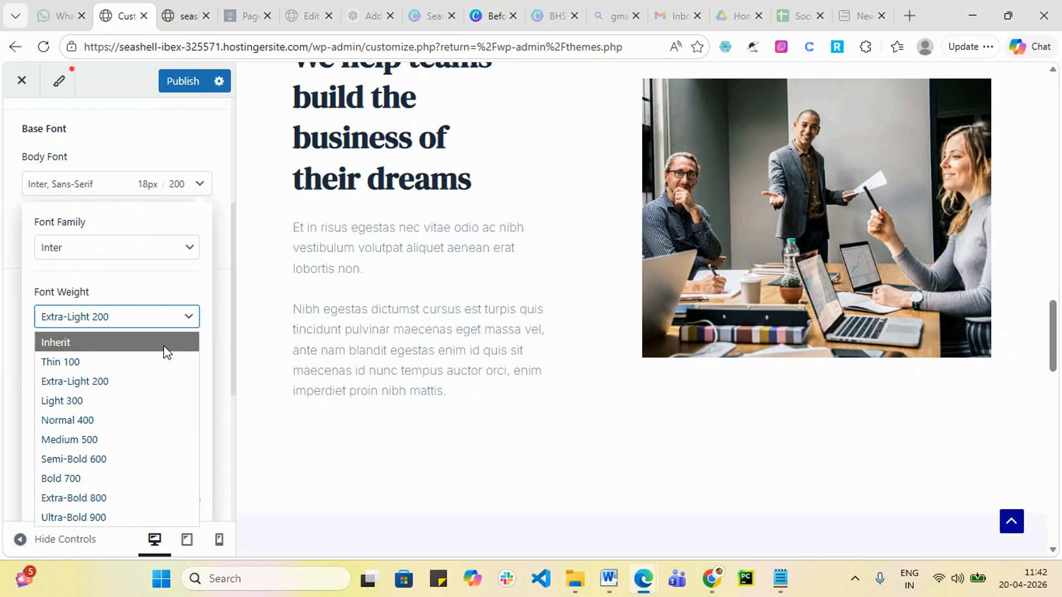
left_click(167, 349)
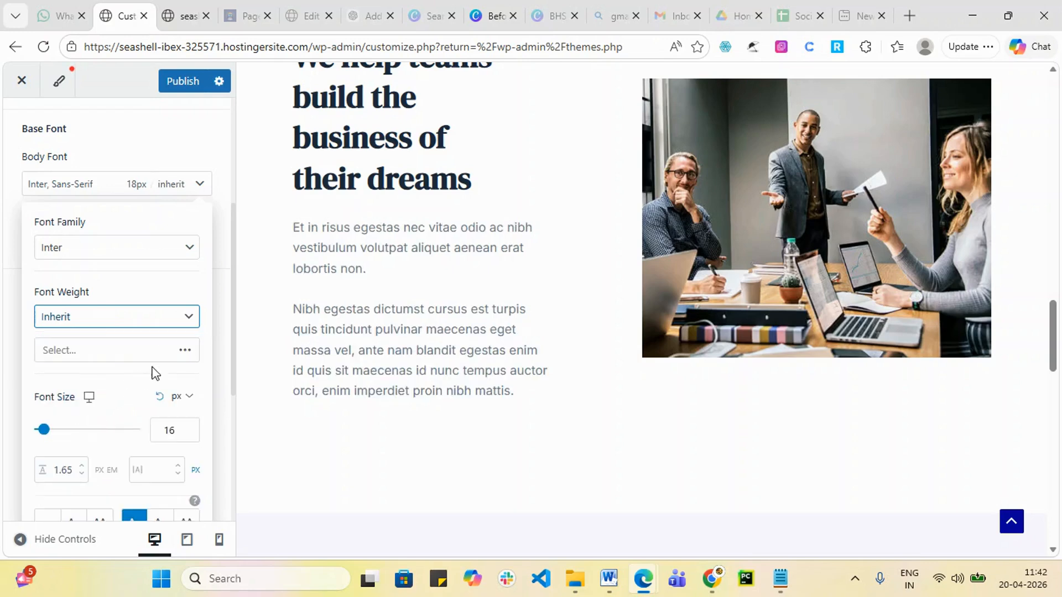
left_click(160, 356)
left_click(12, 293)
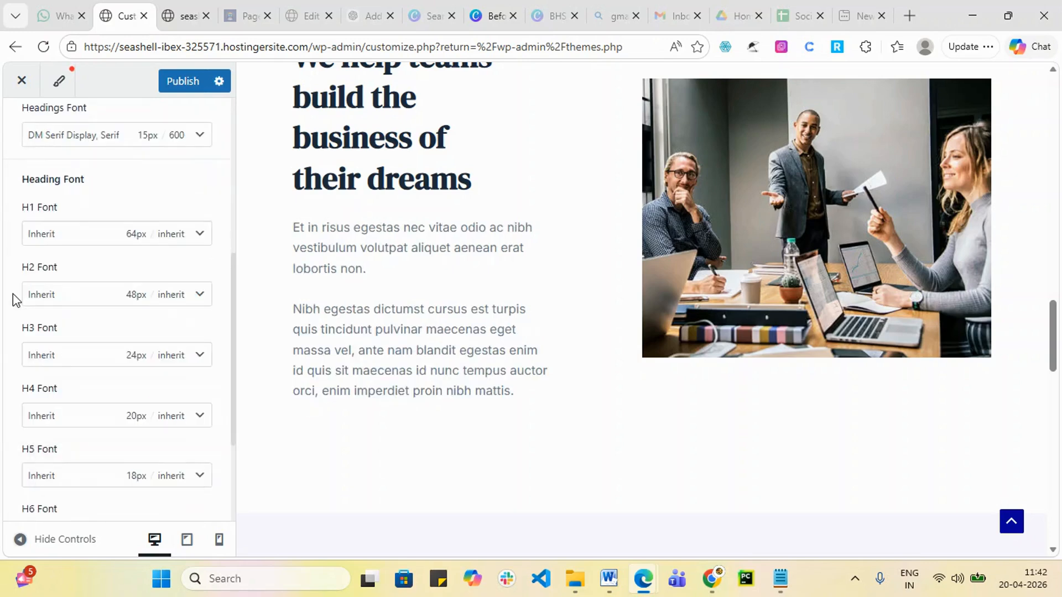
scroll(133, 348, "up", 5)
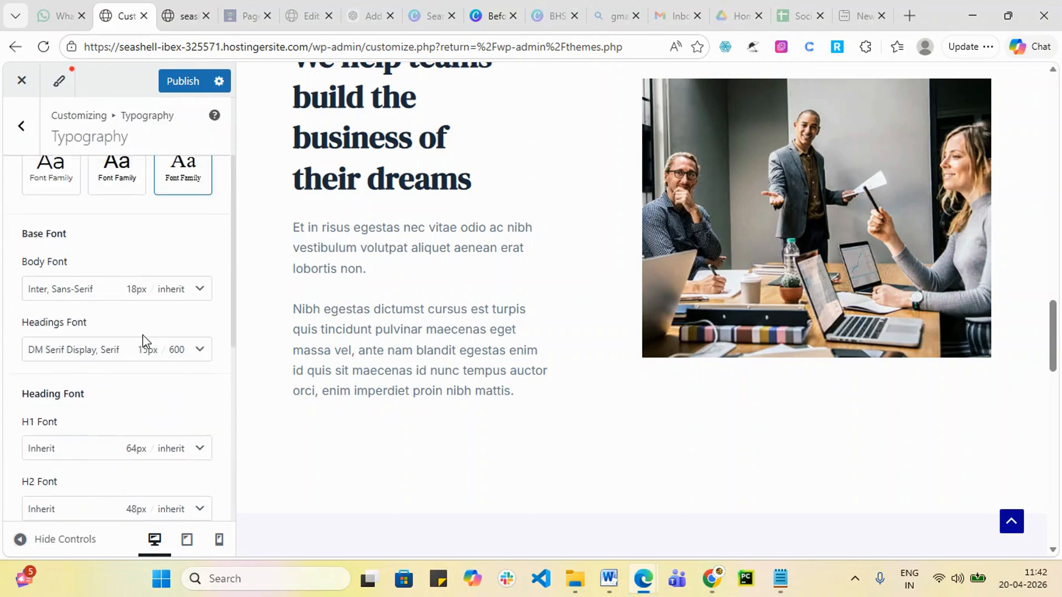
left_click(200, 308)
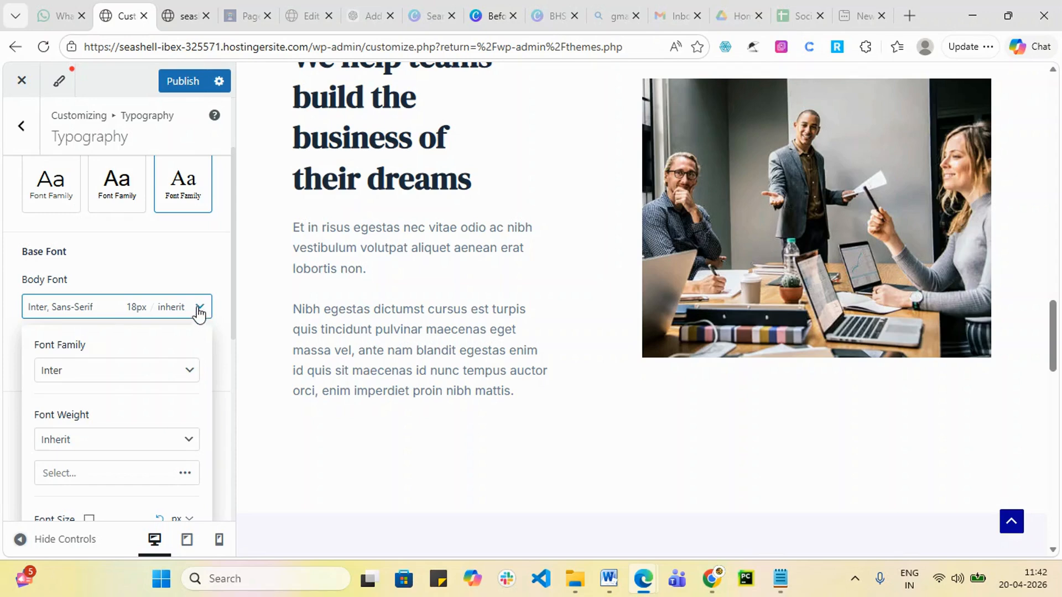
scroll(161, 395, "down", 5)
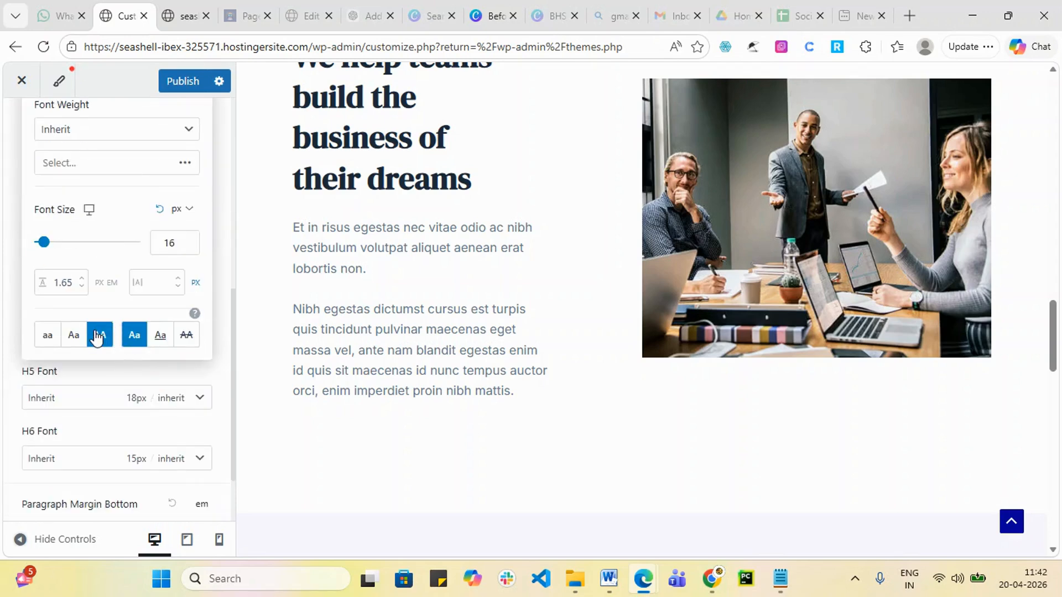
Set the body font size to 20 and check the enlarged preview text
left_click(168, 243)
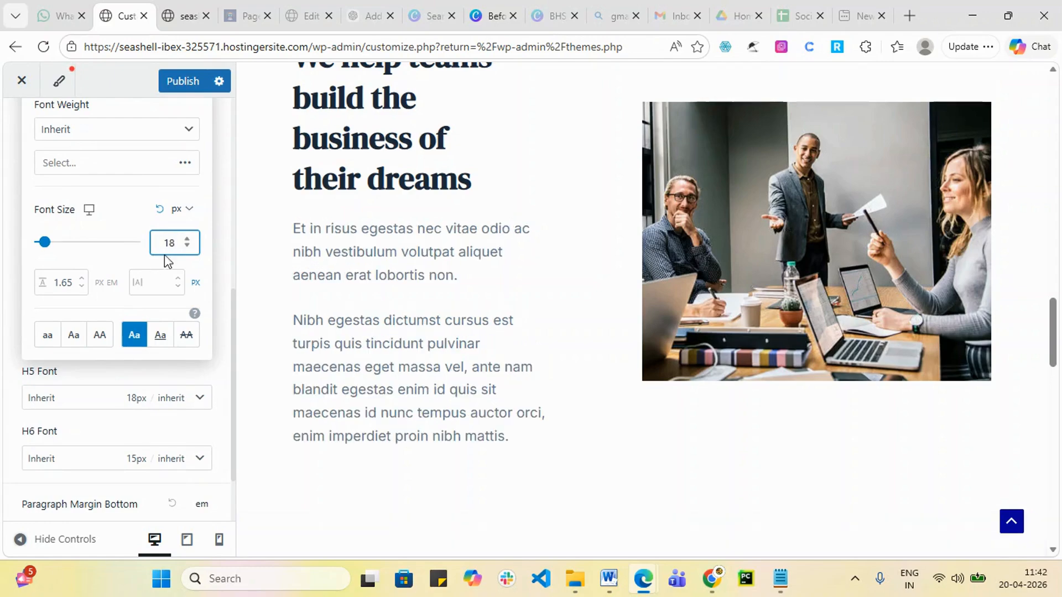
left_click_drag(176, 246, 165, 247)
type("20")
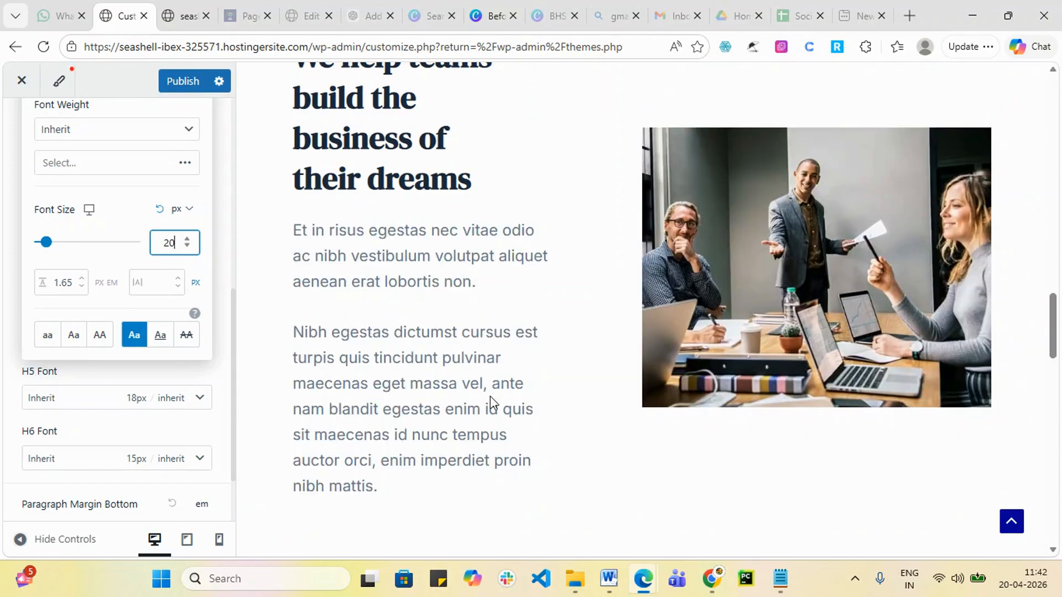
scroll(490, 396, "up", 10)
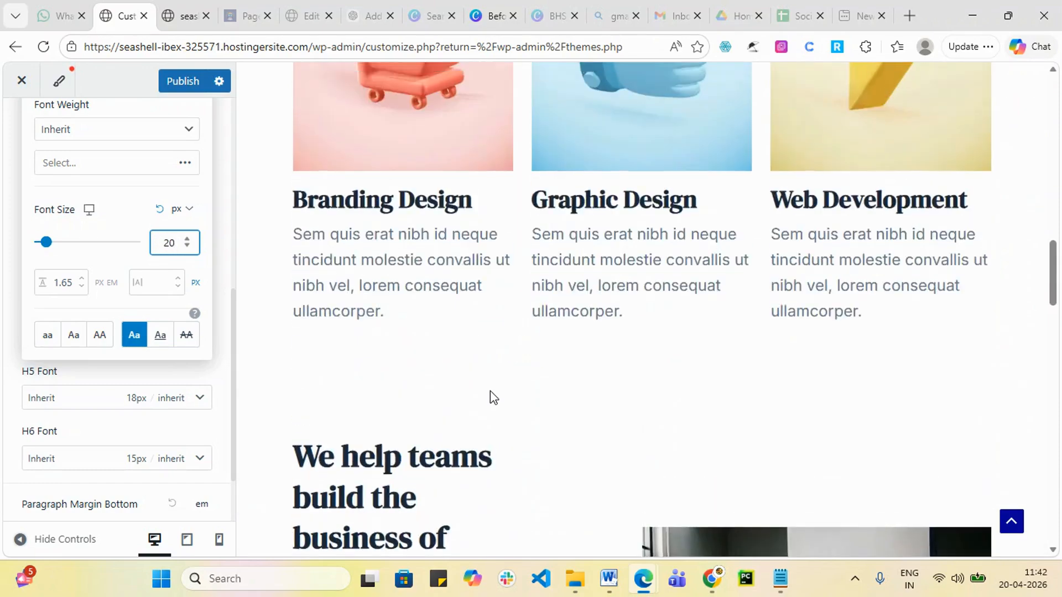
left_click_drag(298, 378, 413, 486)
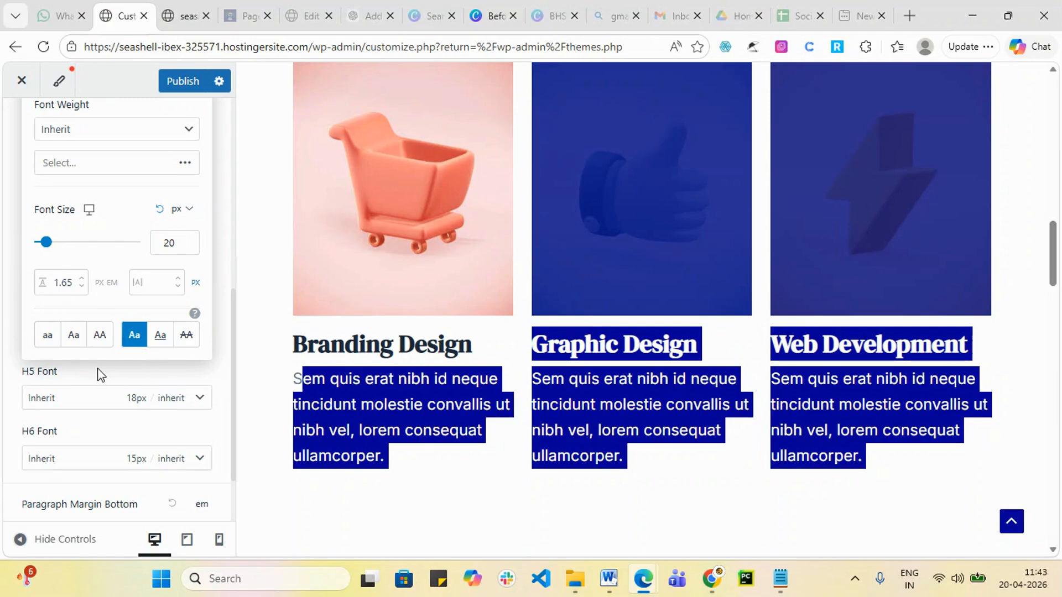
left_click(282, 387)
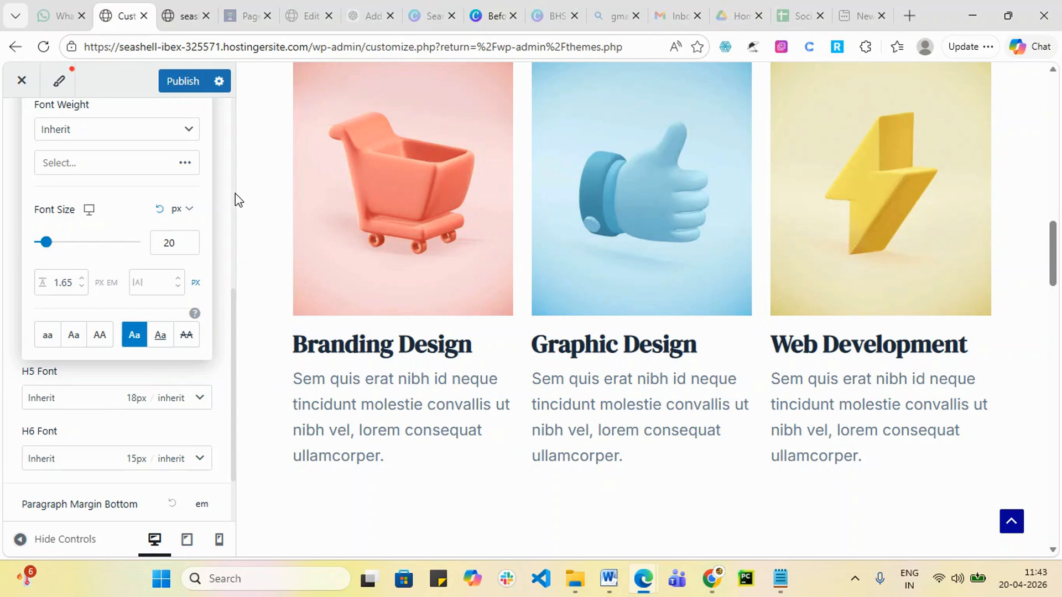
Publish the typography changes and close the Body Font settings
scroll(235, 201, "up", 10)
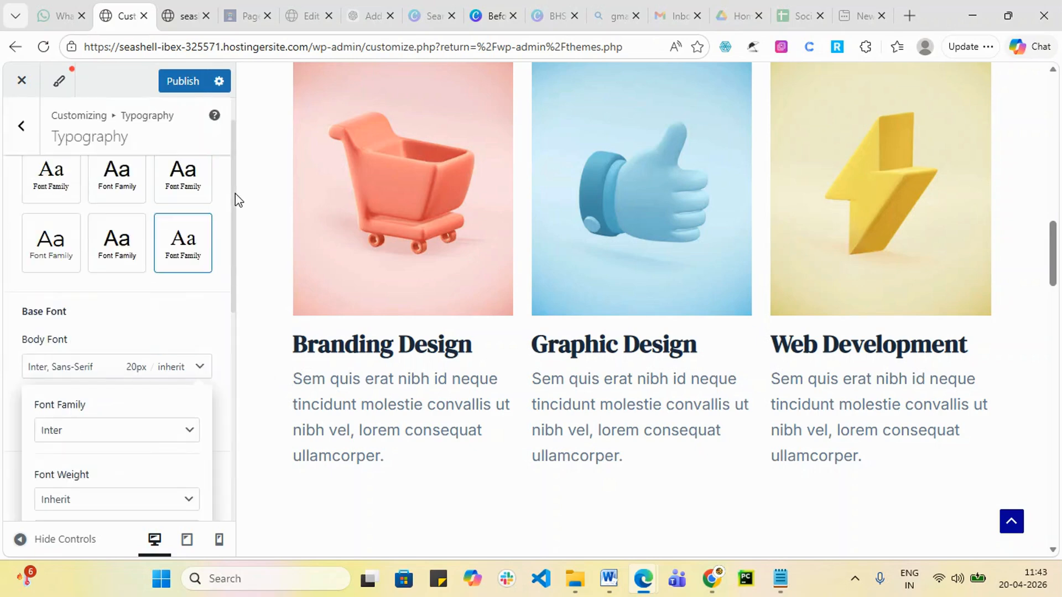
left_click(162, 80)
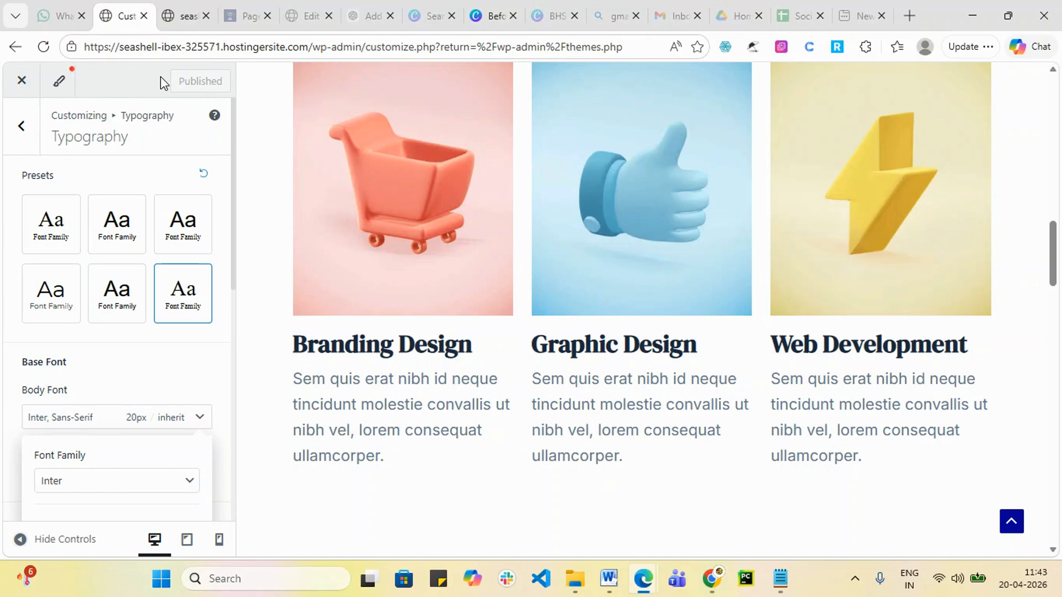
scroll(483, 127, "down", 1)
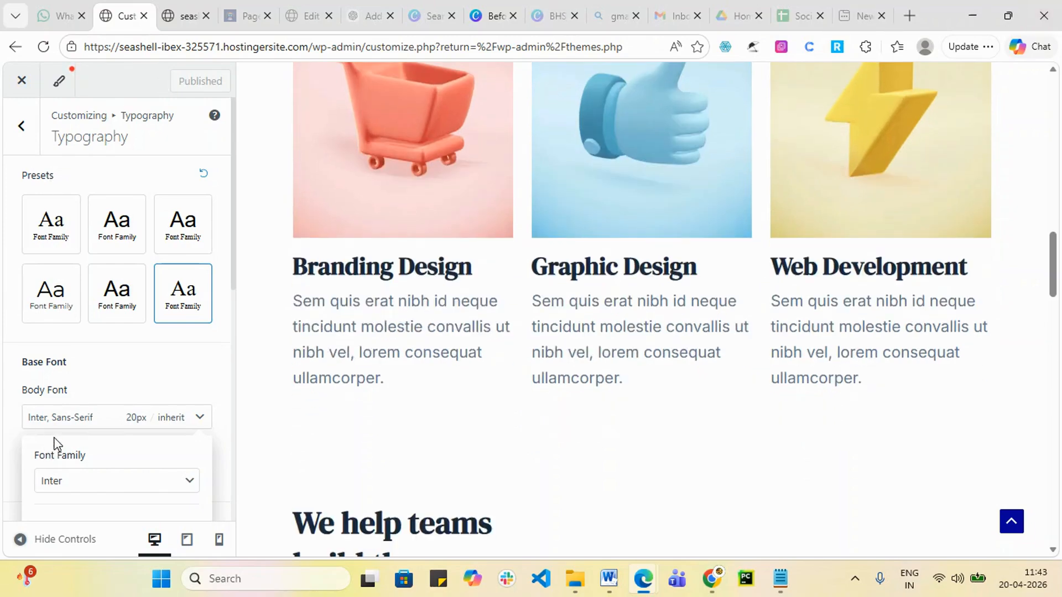
scroll(55, 439, "down", 6)
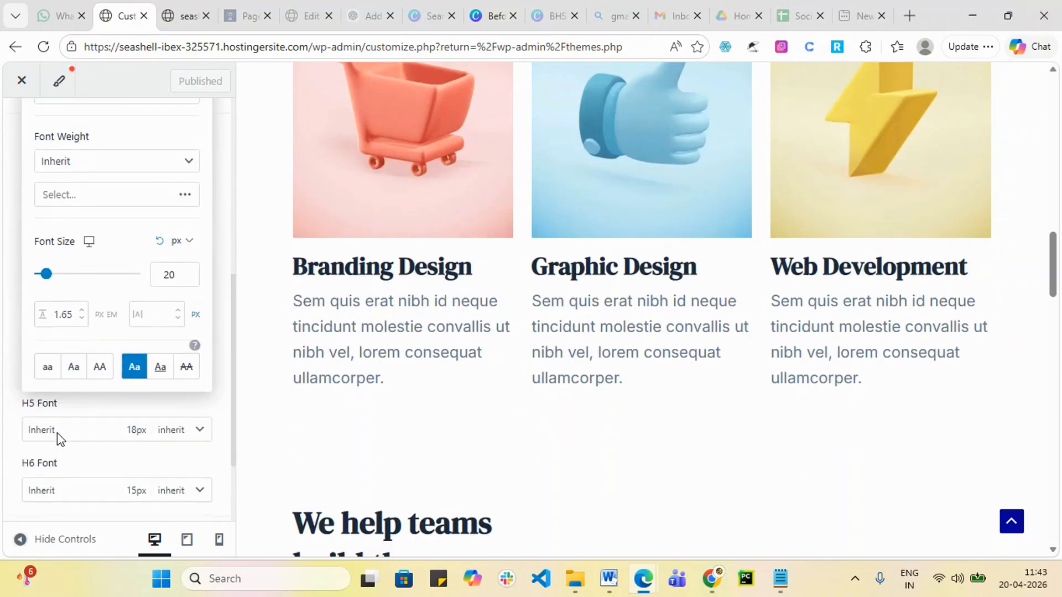
left_click(7, 414)
scroll(8, 416, "up", 4)
scroll(7, 418, "up", 1)
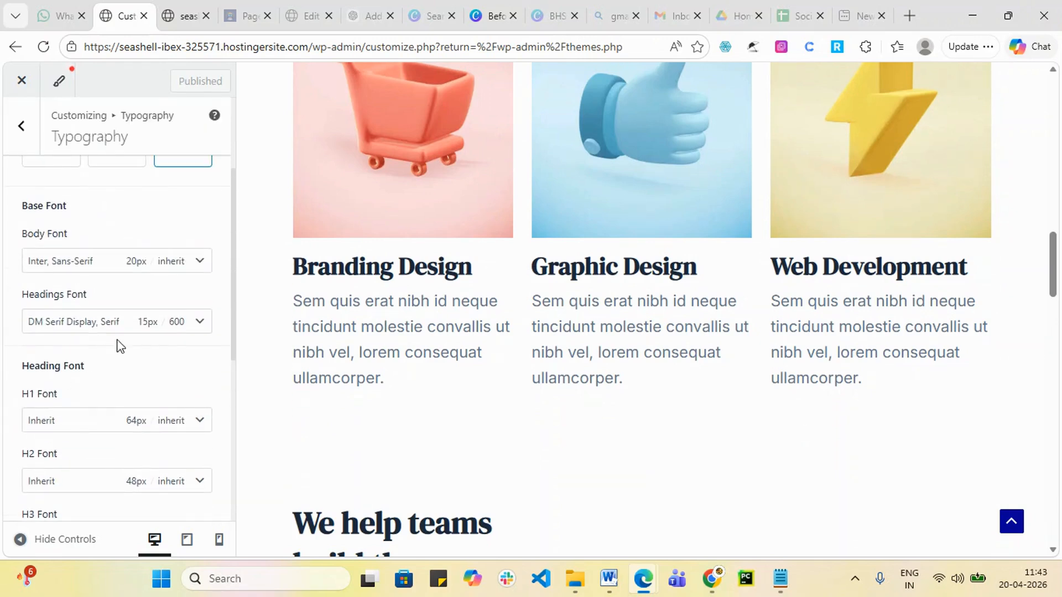
Open Headings Font and try Pochaevsk as the headings font family
left_click(149, 326)
scroll(1044, 360, "up", 10)
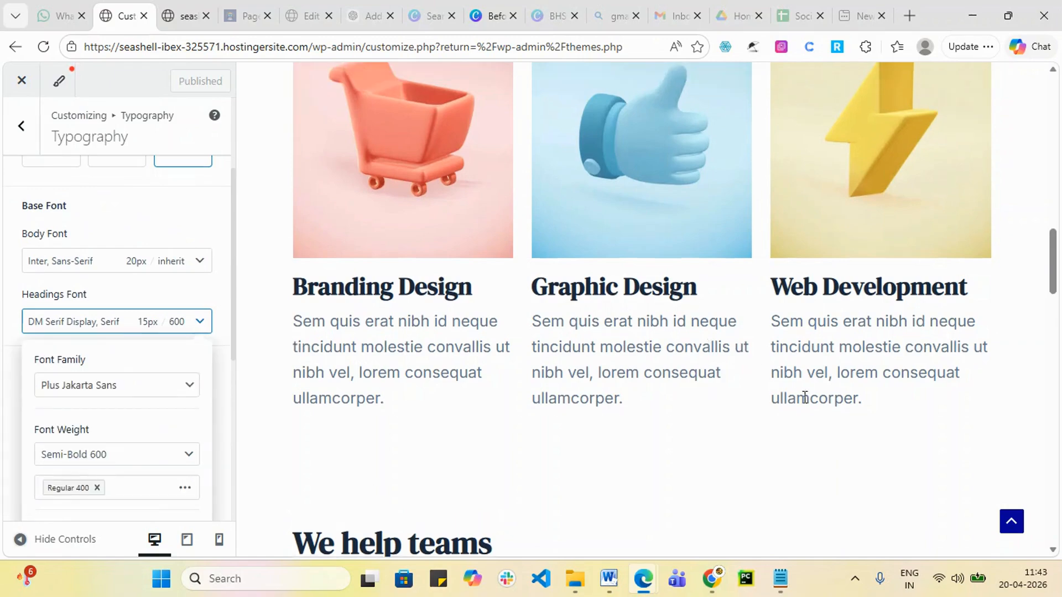
scroll(1040, 361, "up", 4)
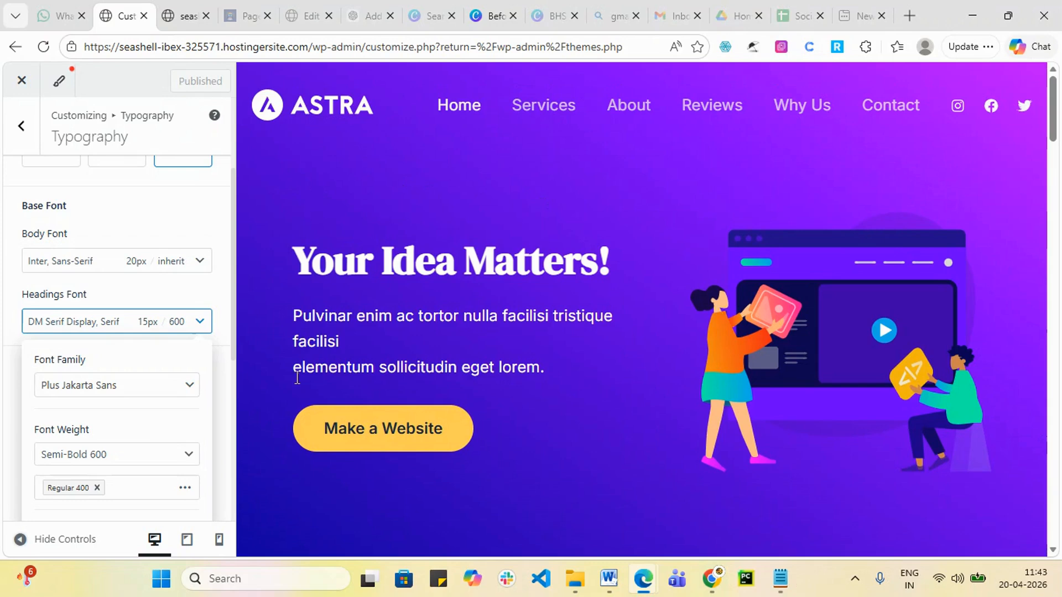
left_click(189, 385)
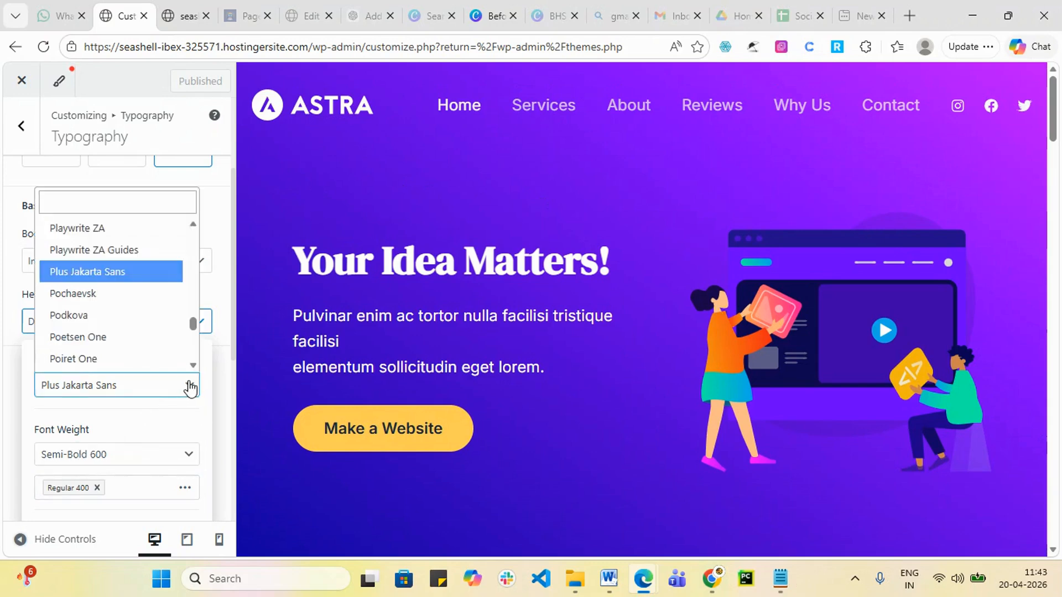
left_click(150, 298)
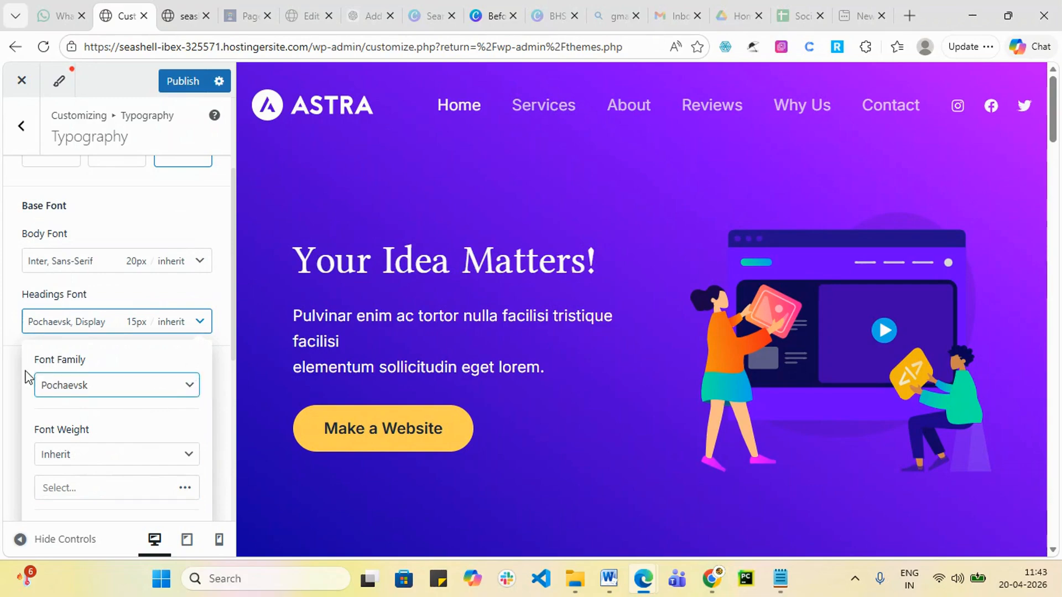
Switch the headings font to Podkova and check the preview headings
left_click(142, 389)
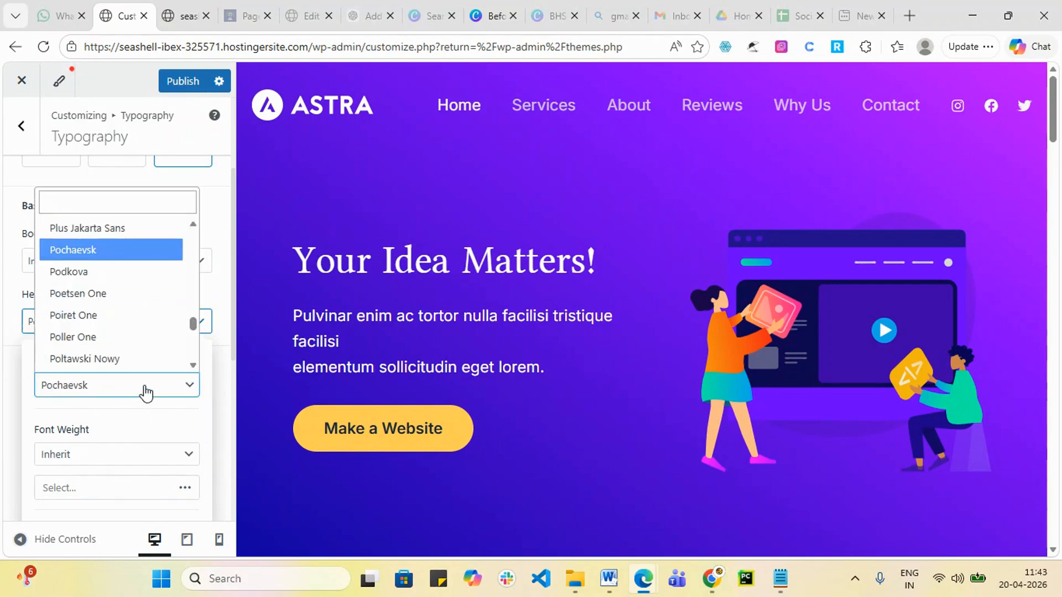
left_click(135, 273)
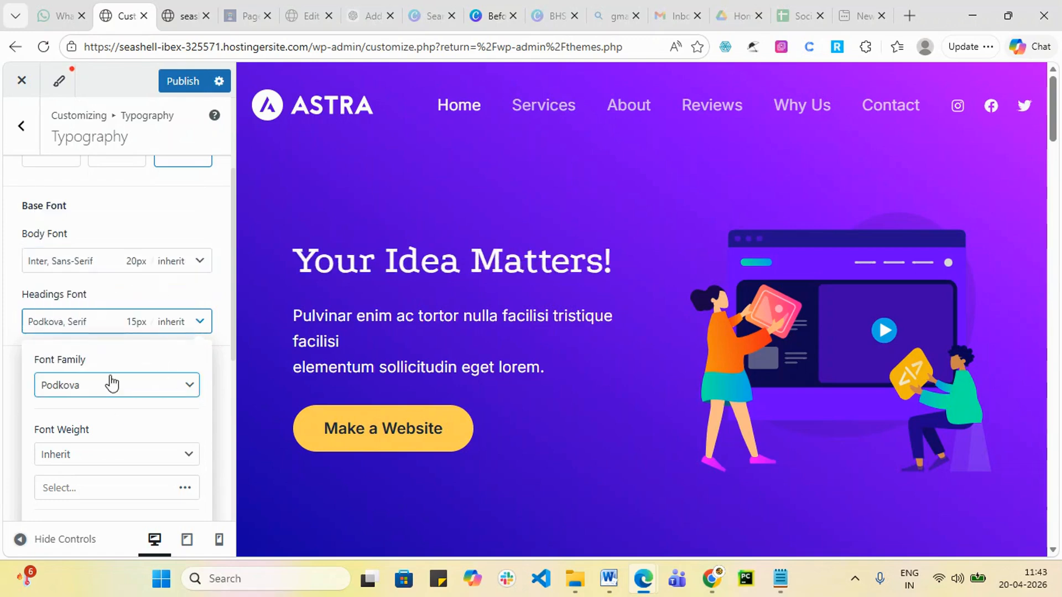
scroll(9, 474, "up", 1)
scroll(180, 459, "down", 3)
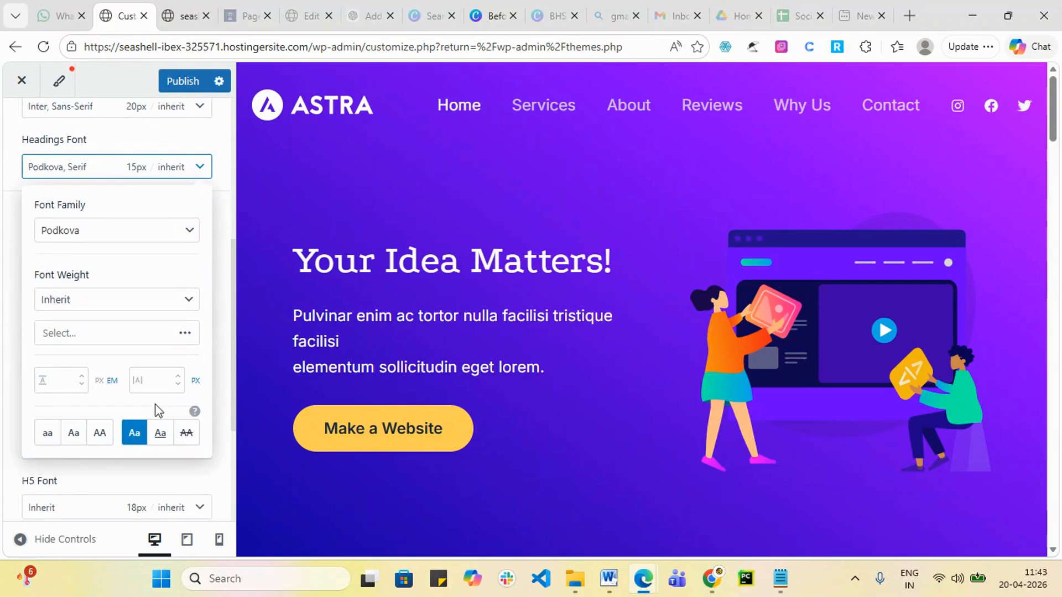
scroll(58, 420, "down", 3)
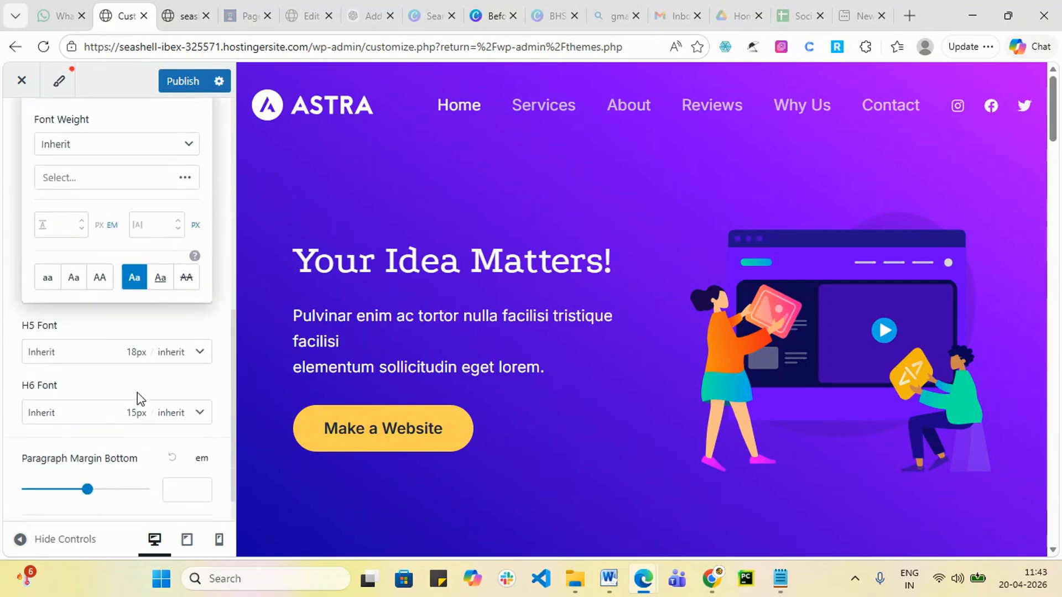
scroll(61, 416, "up", 2)
left_click(9, 386)
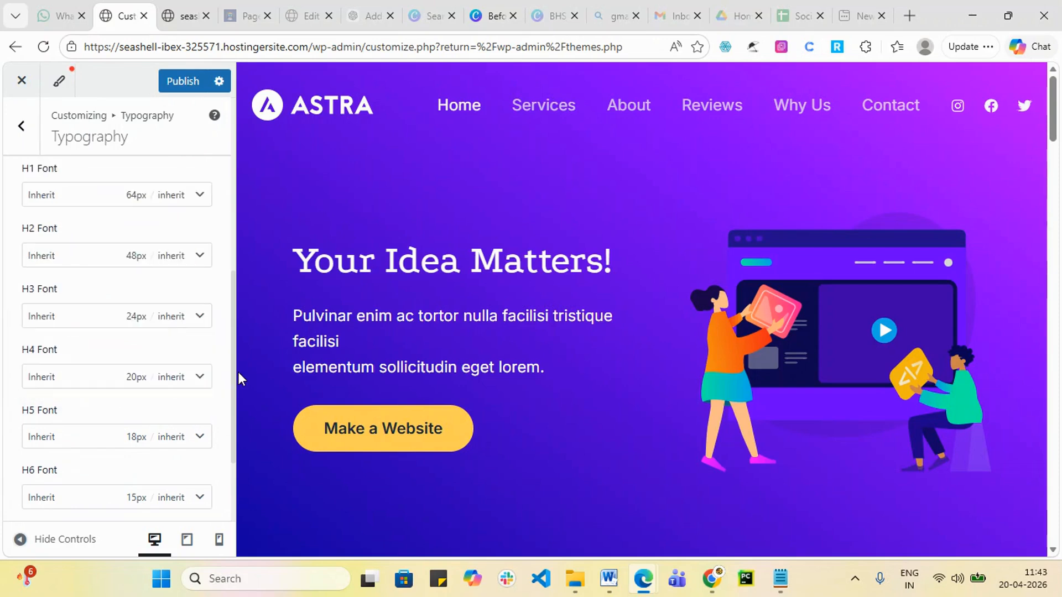
scroll(183, 350, "up", 4)
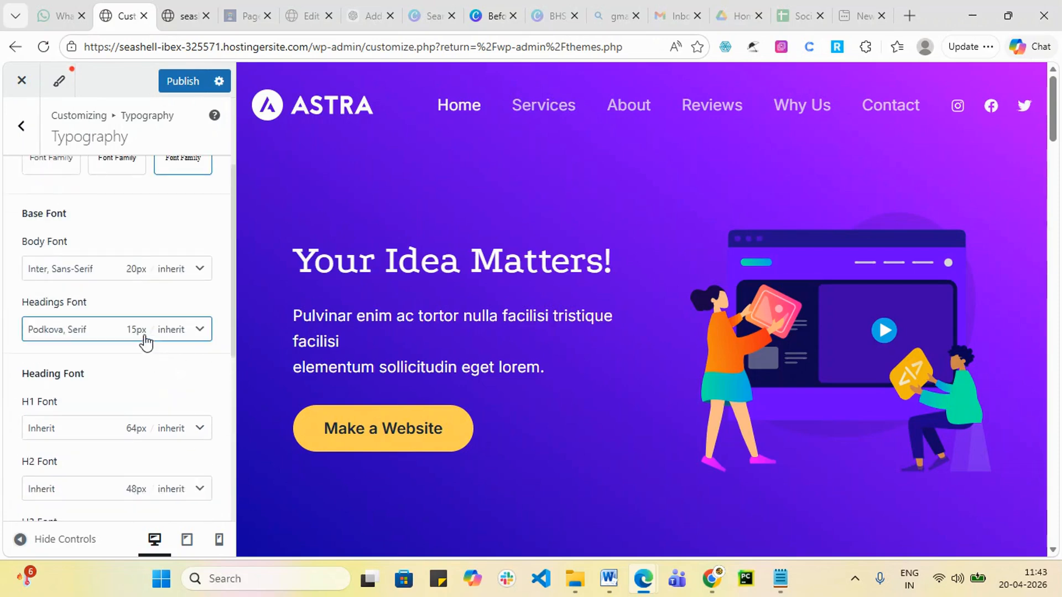
left_click(143, 339)
scroll(143, 354, "down", 3)
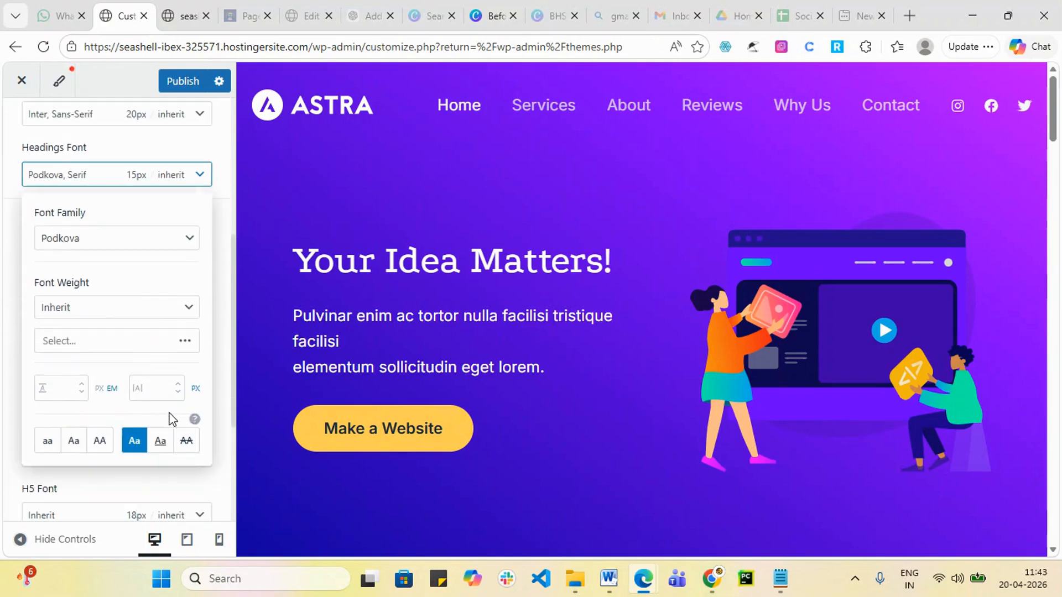
Set the Podkova headings font weight to Normal 400
left_click(194, 310)
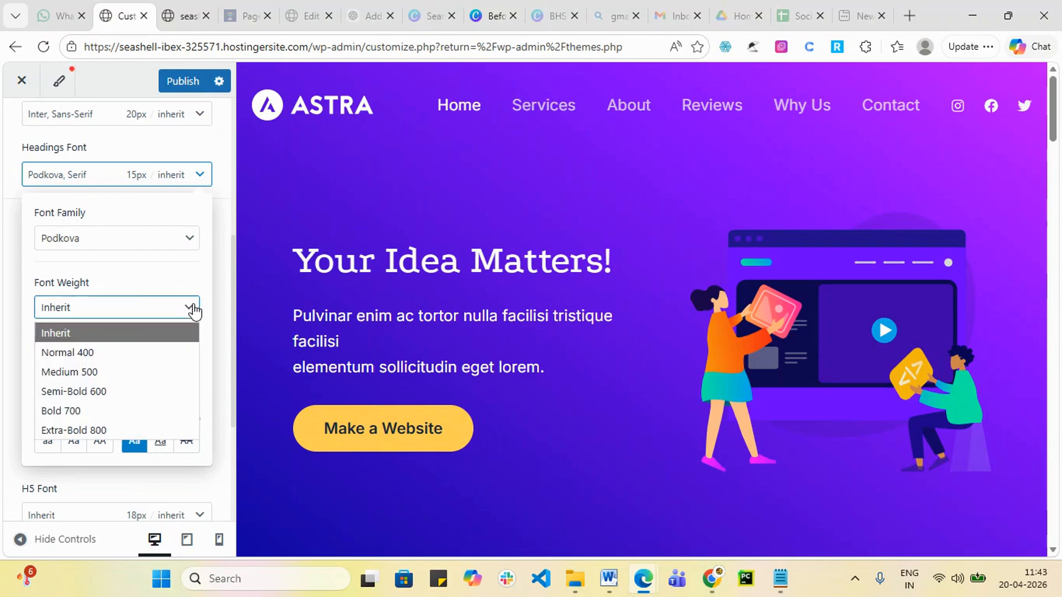
left_click(161, 352)
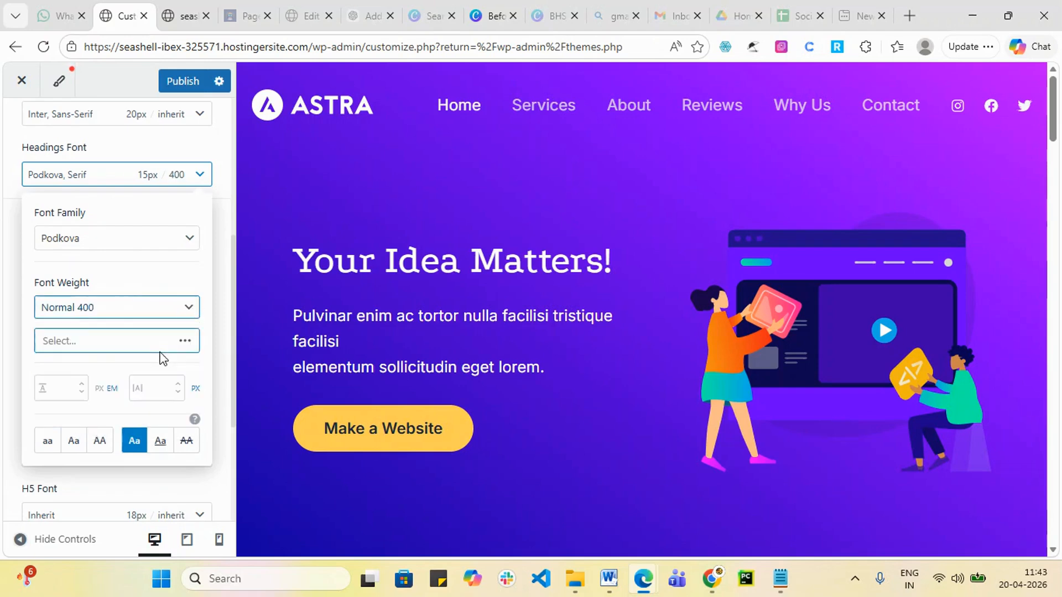
left_click(152, 181)
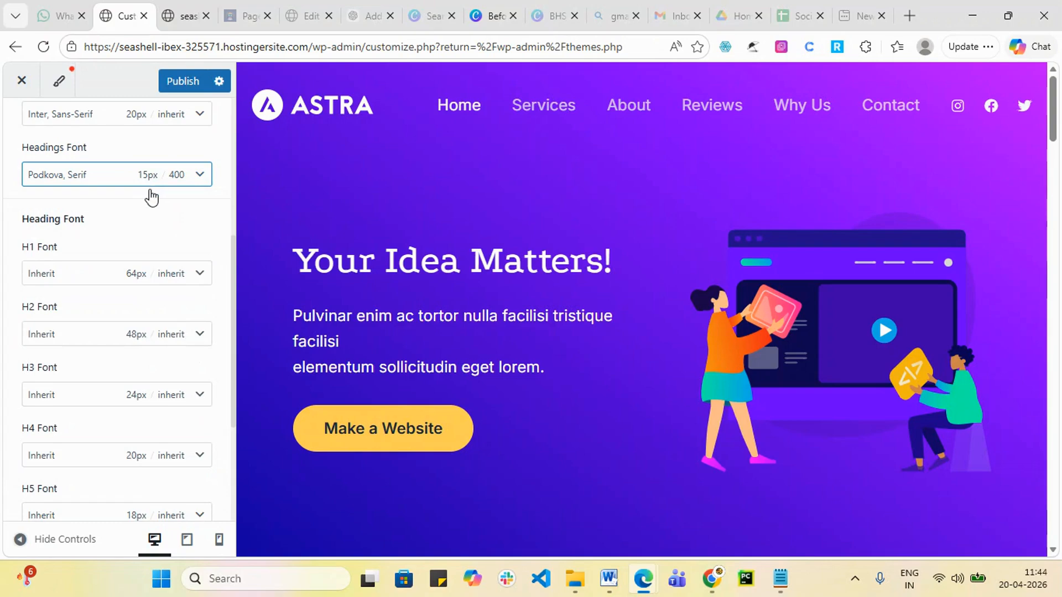
left_click(200, 180)
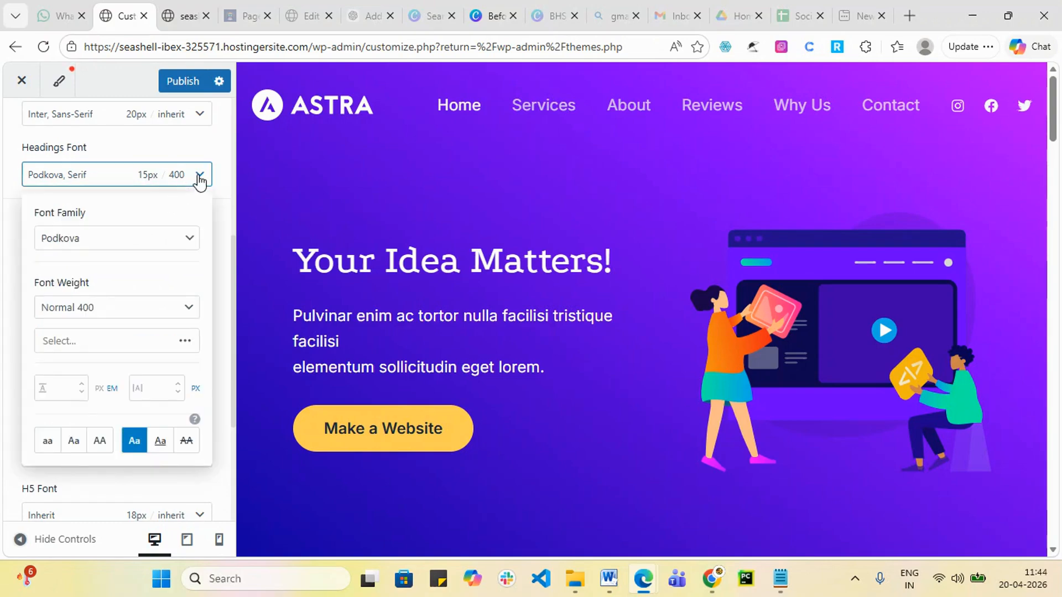
left_click(200, 180)
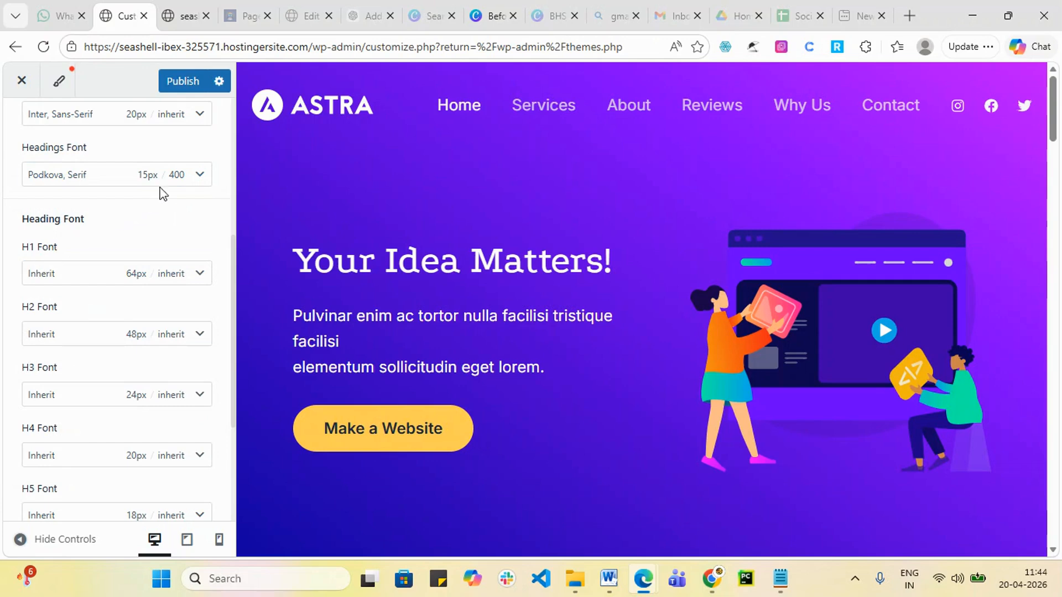
left_click(199, 177)
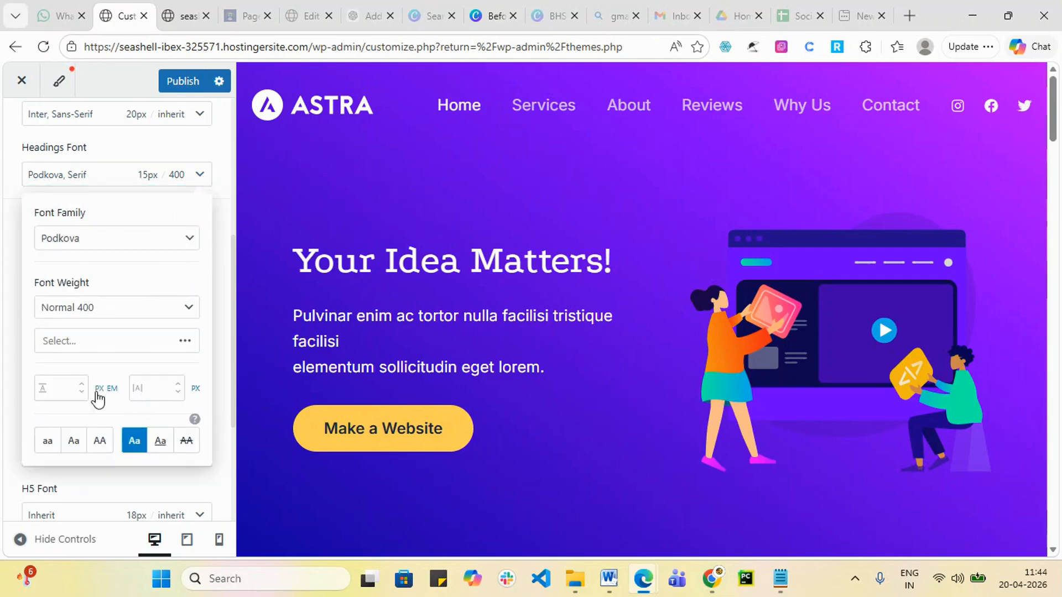
Try values in the headings line height box, then clear it back to default
left_click(52, 382)
type("20")
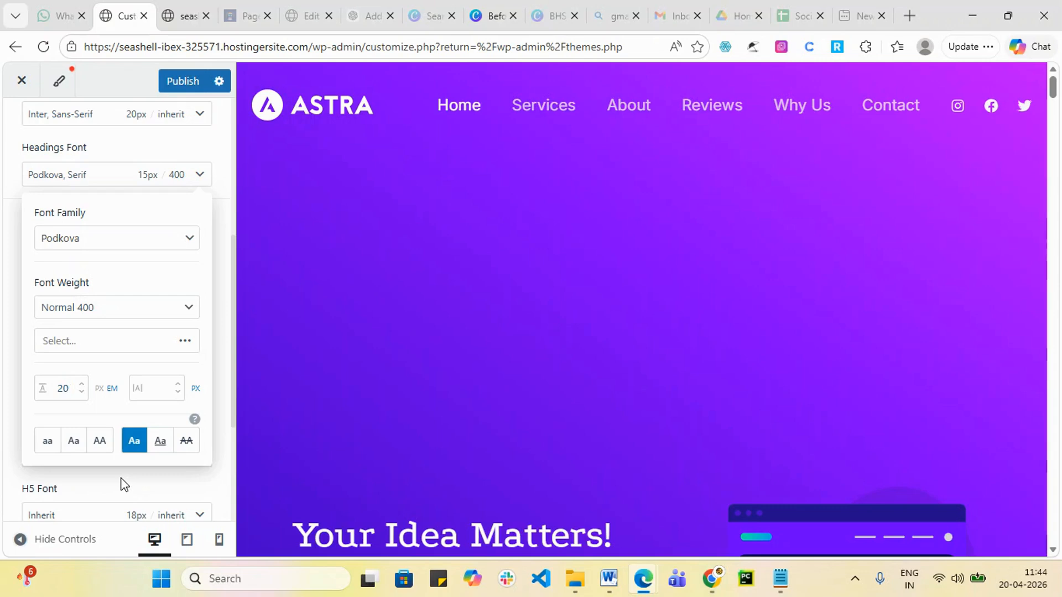
key("BackSpace")
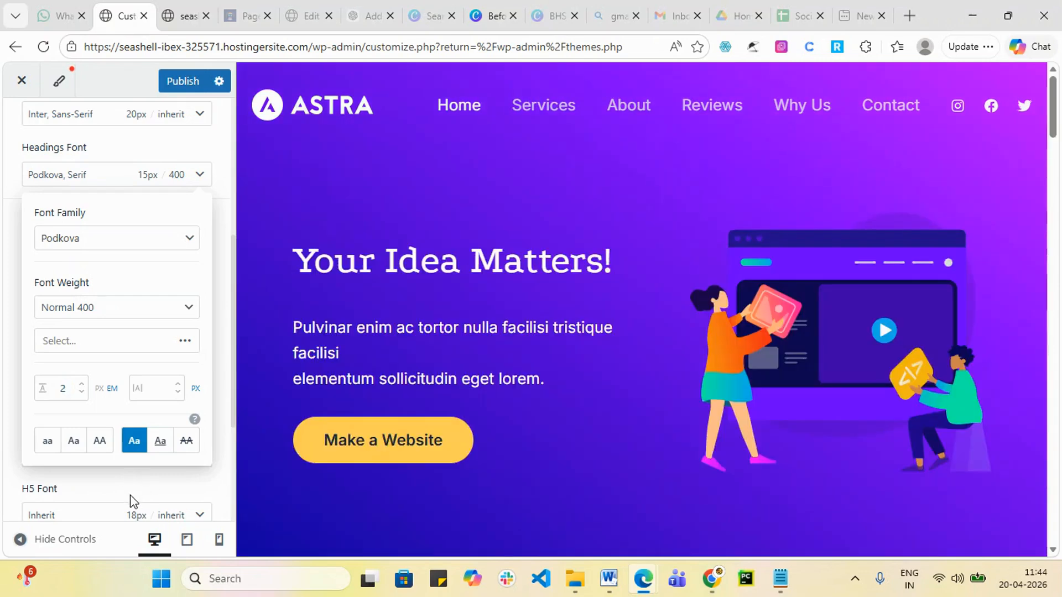
type("0")
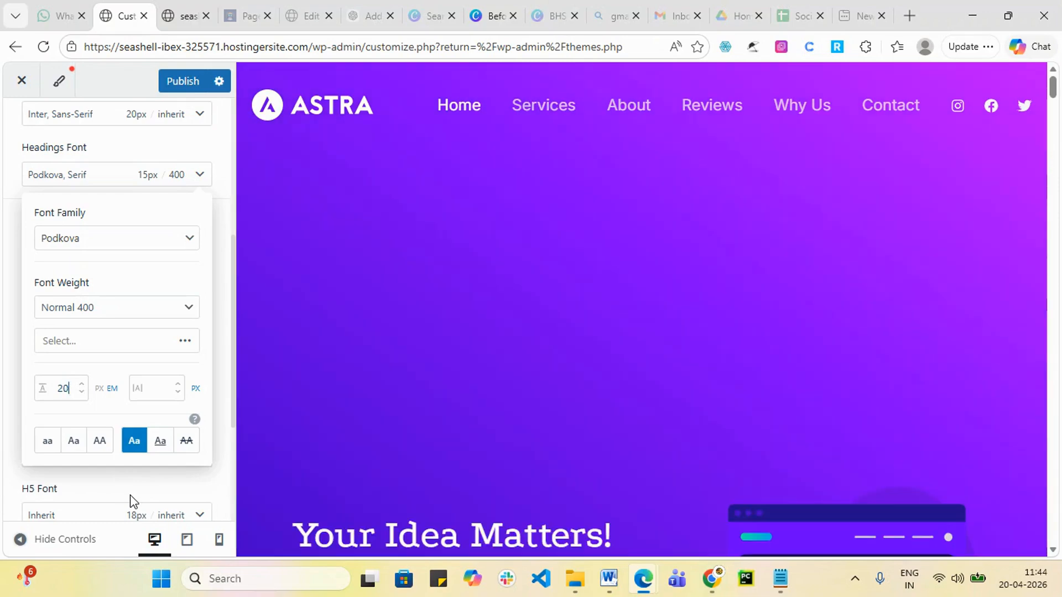
scroll(552, 393, "down", 5)
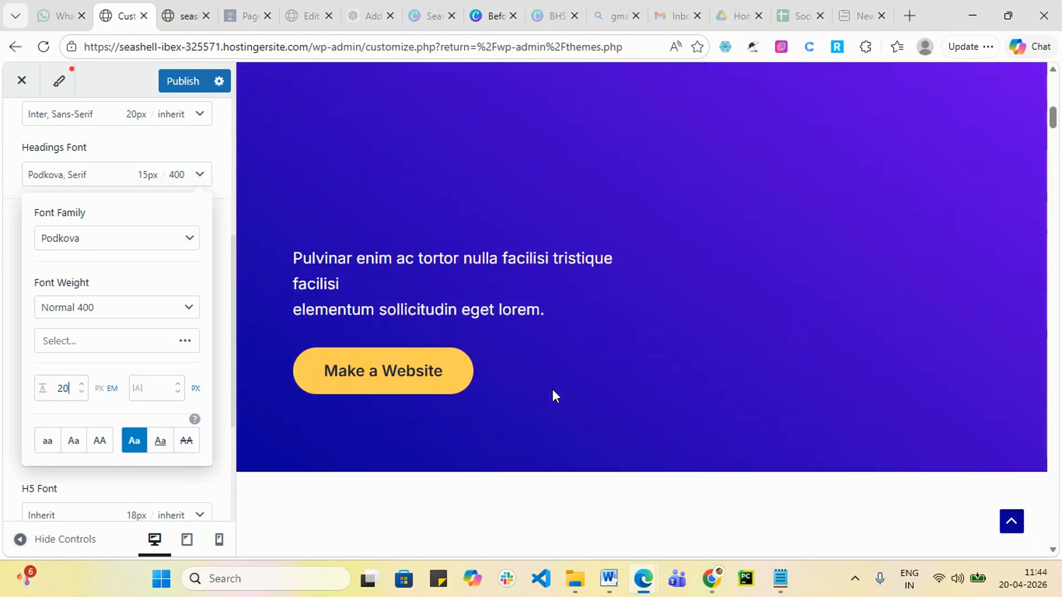
type("0")
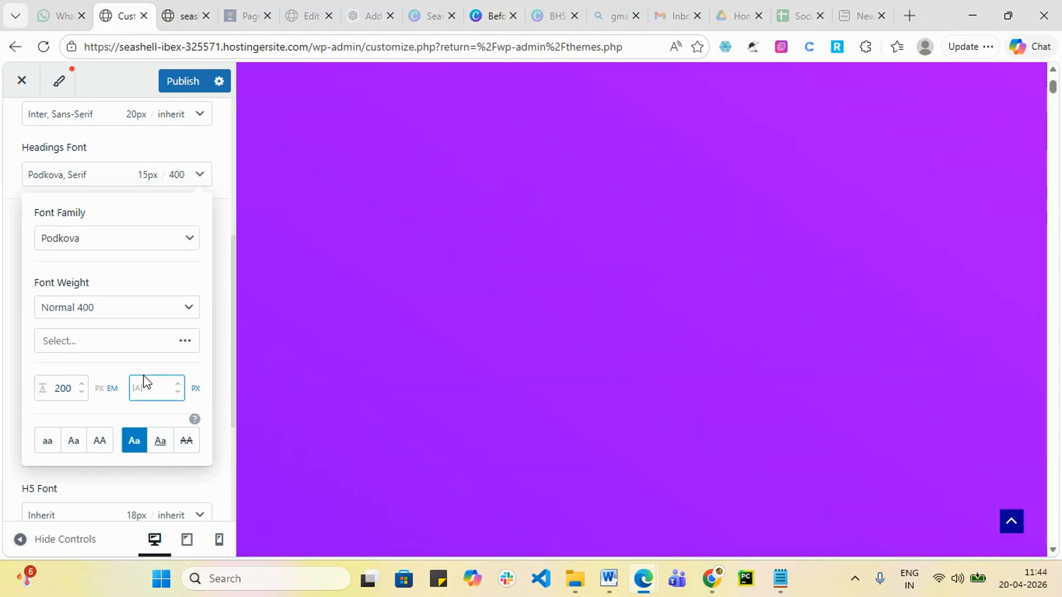
key("BackSpace")
key("BackSpace")
key("BackSpace")
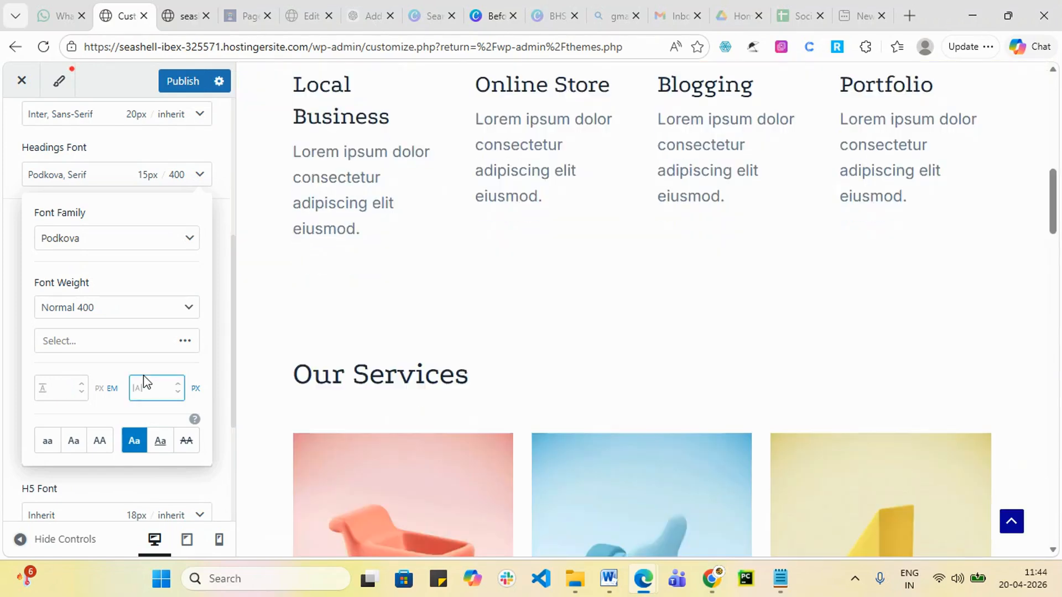
scroll(781, 300, "up", 8)
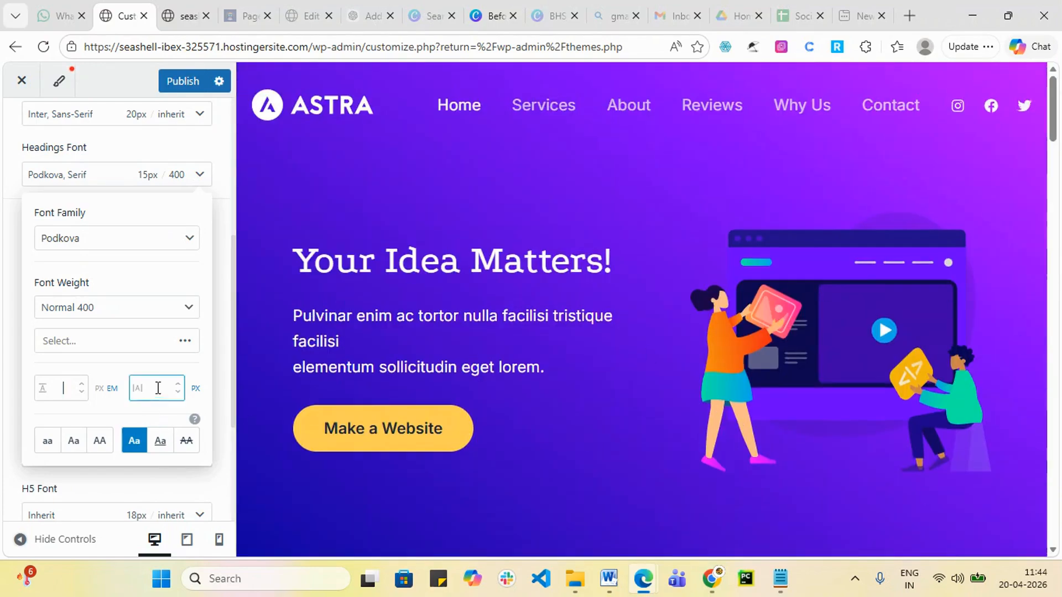
scroll(182, 320, "up", 3)
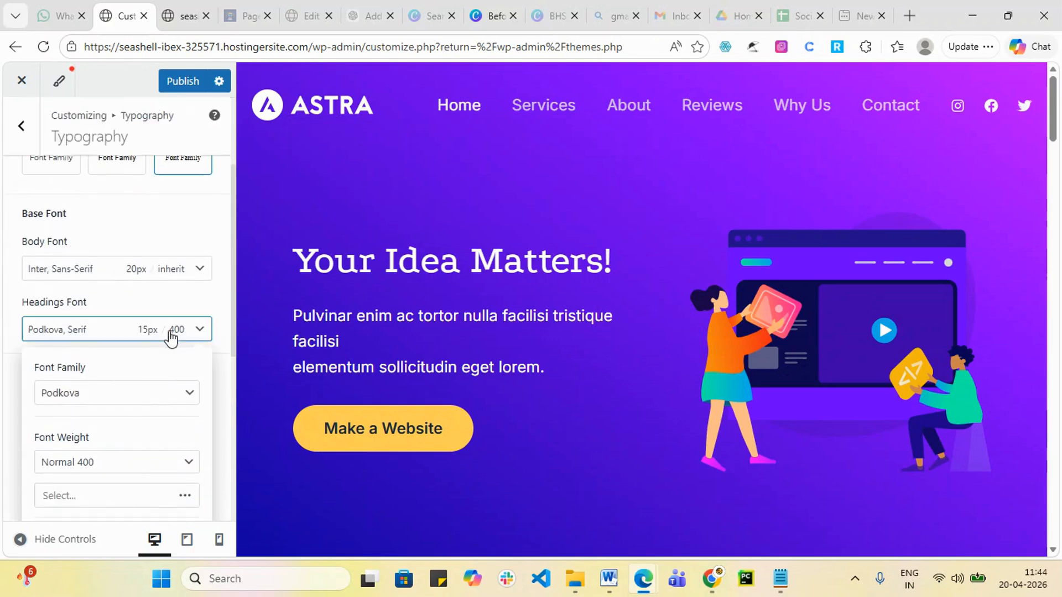
Publish the Inter 20px body and Podkova Normal 400 headings typography
scroll(158, 418, "down", 2)
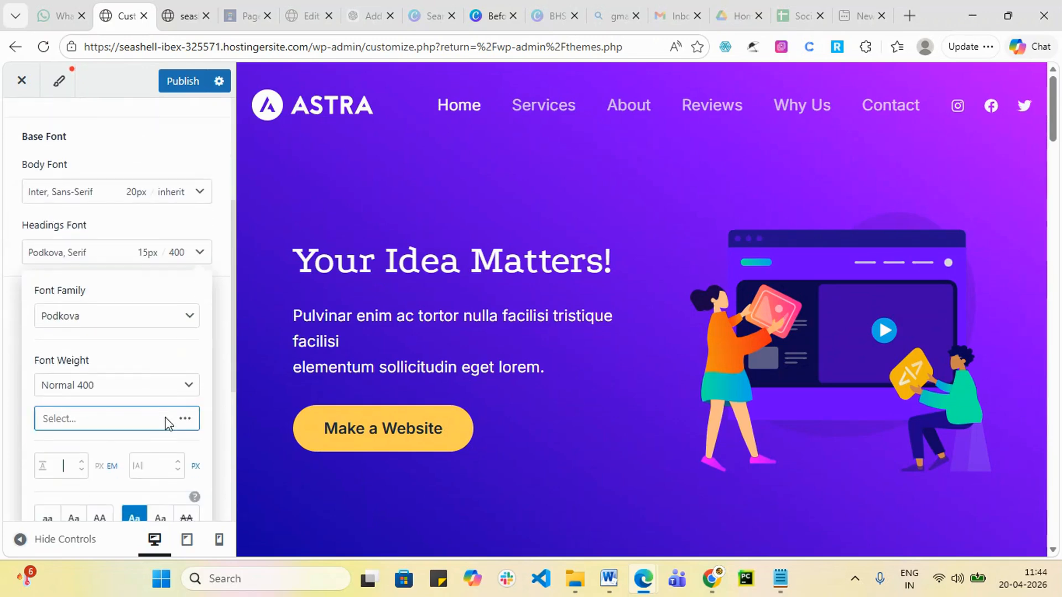
scroll(183, 426, "down", 3)
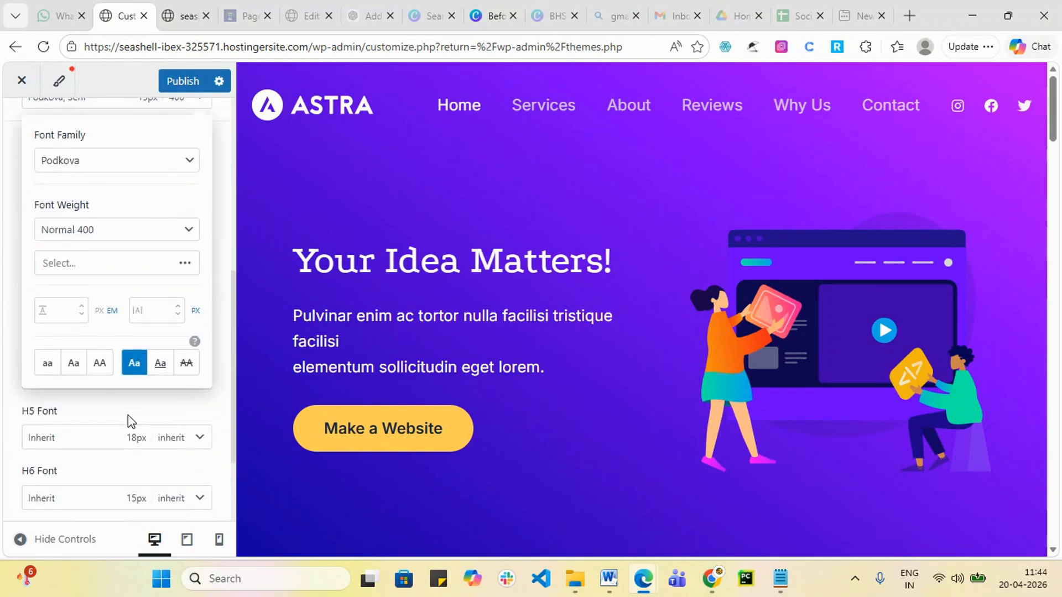
left_click(11, 324)
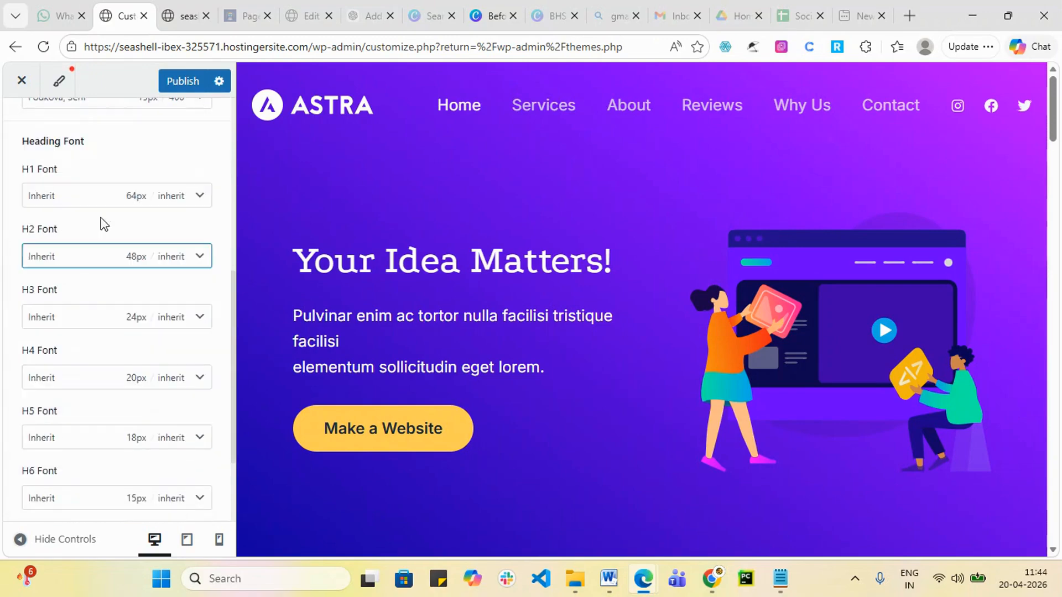
left_click(172, 81)
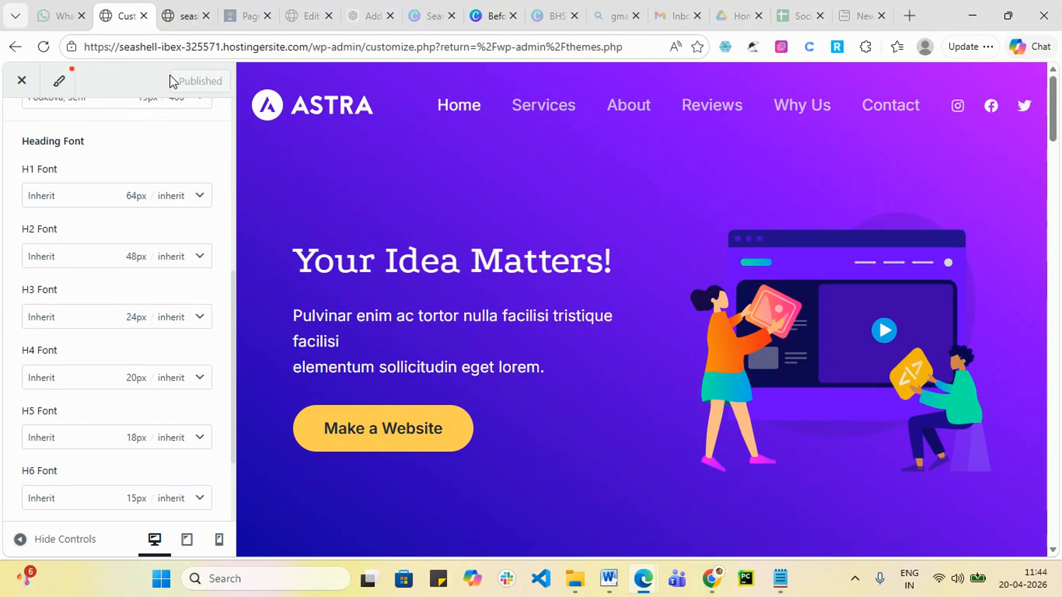
scroll(66, 268, "up", 7)
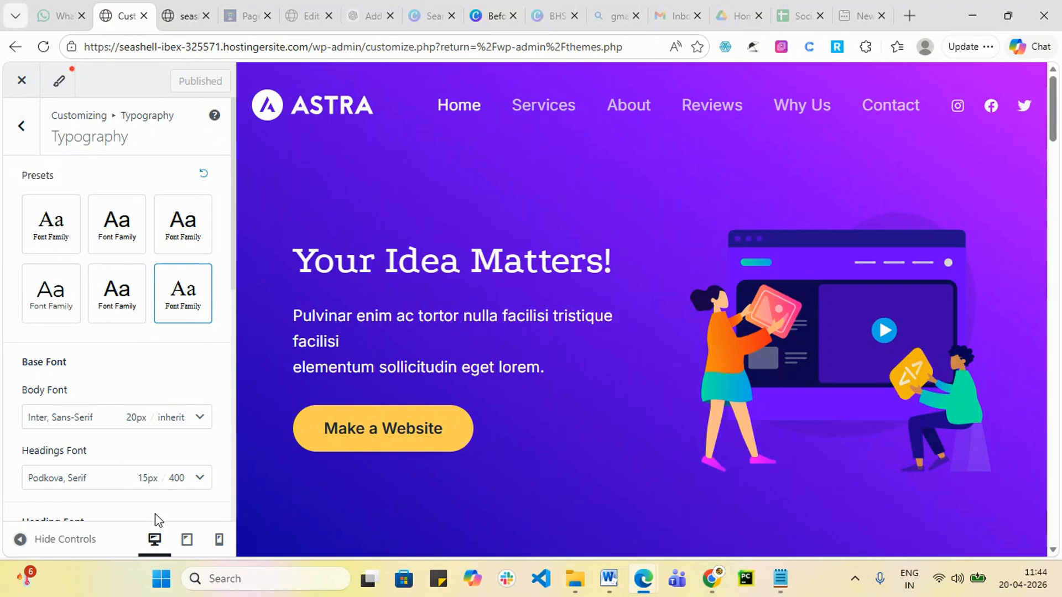
scroll(155, 332, "down", 4)
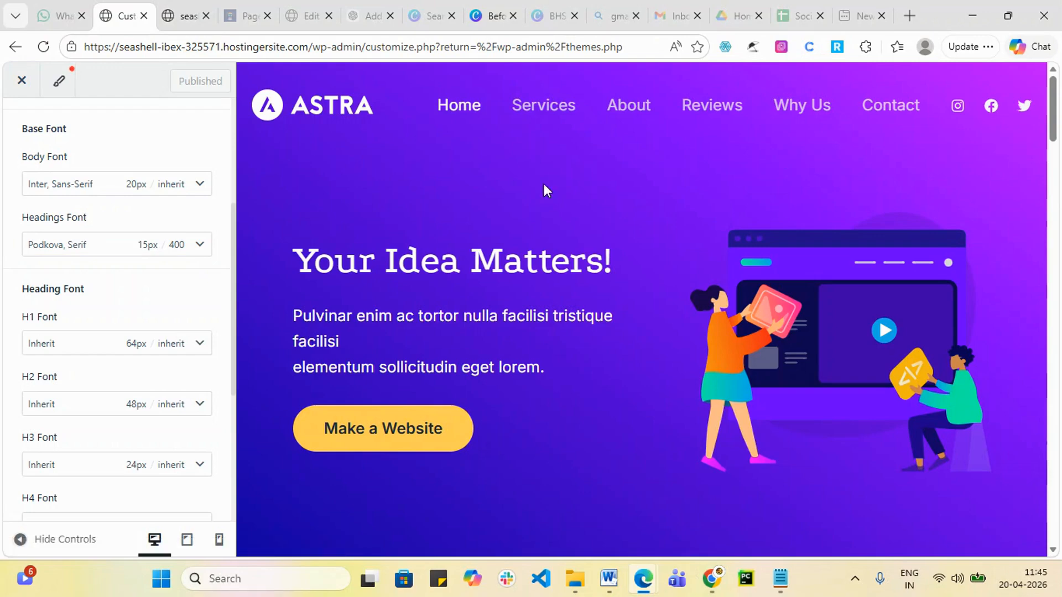
Scroll the Typography panel to the heading fonts and highlight the 'Local Business' heading in the preview
scroll(382, 252, "down", 1)
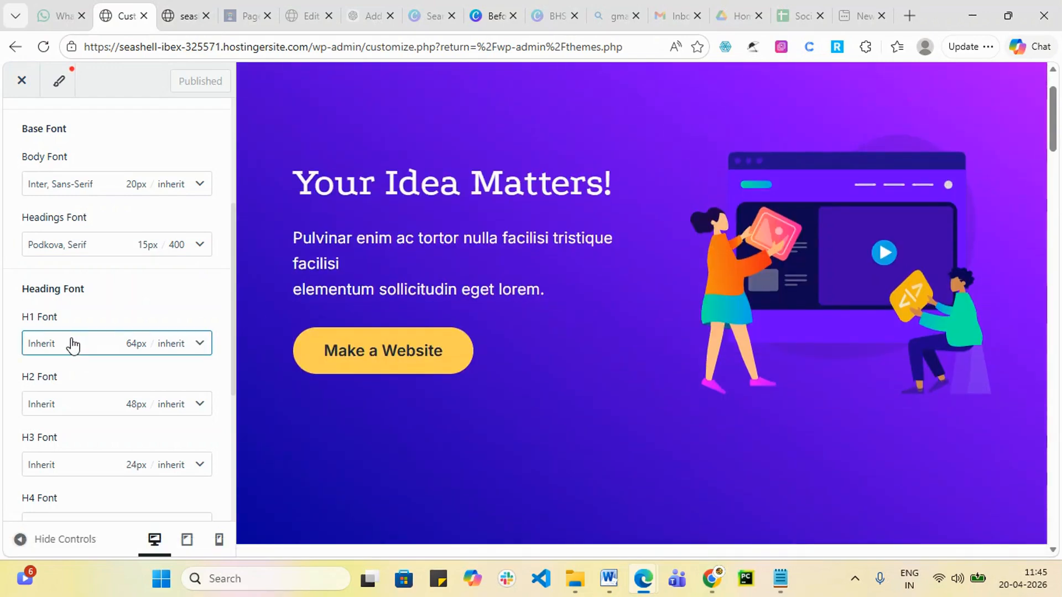
scroll(72, 346, "down", 5)
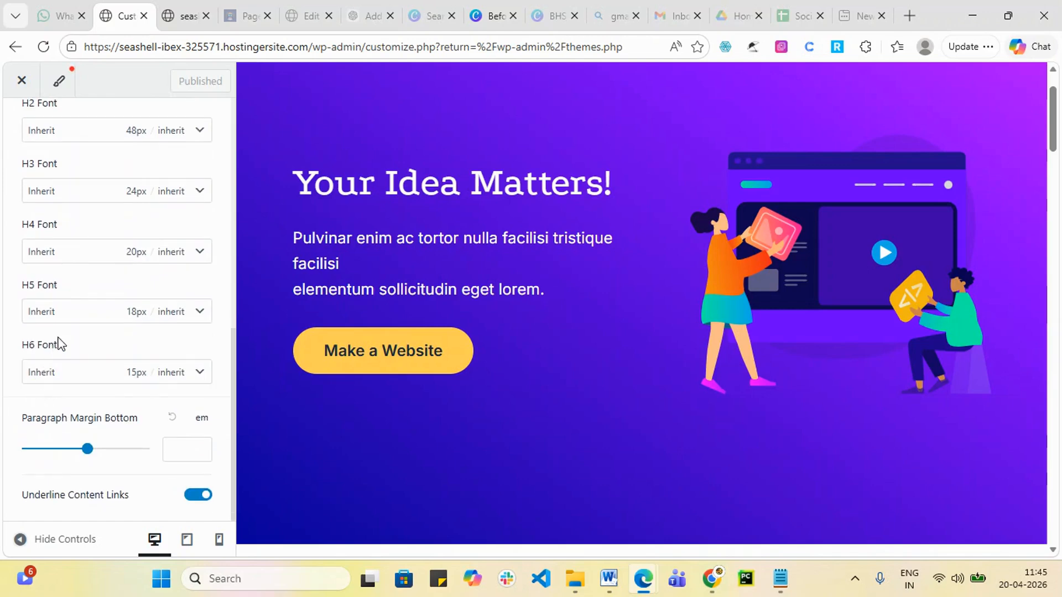
scroll(60, 341, "up", 4)
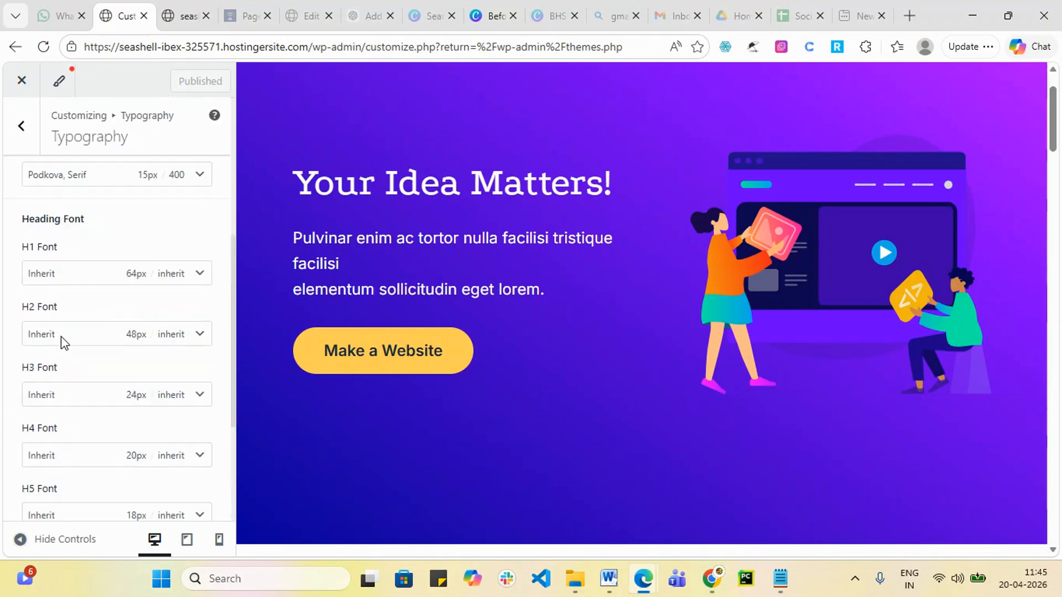
scroll(61, 337, "up", 1)
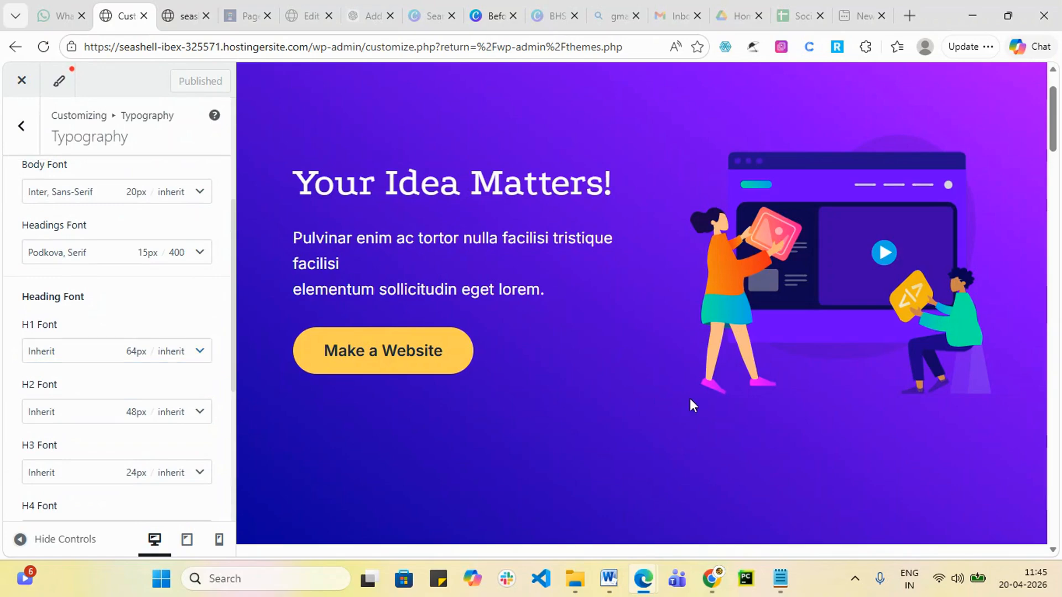
scroll(692, 403, "down", 8)
scroll(693, 405, "down", 1)
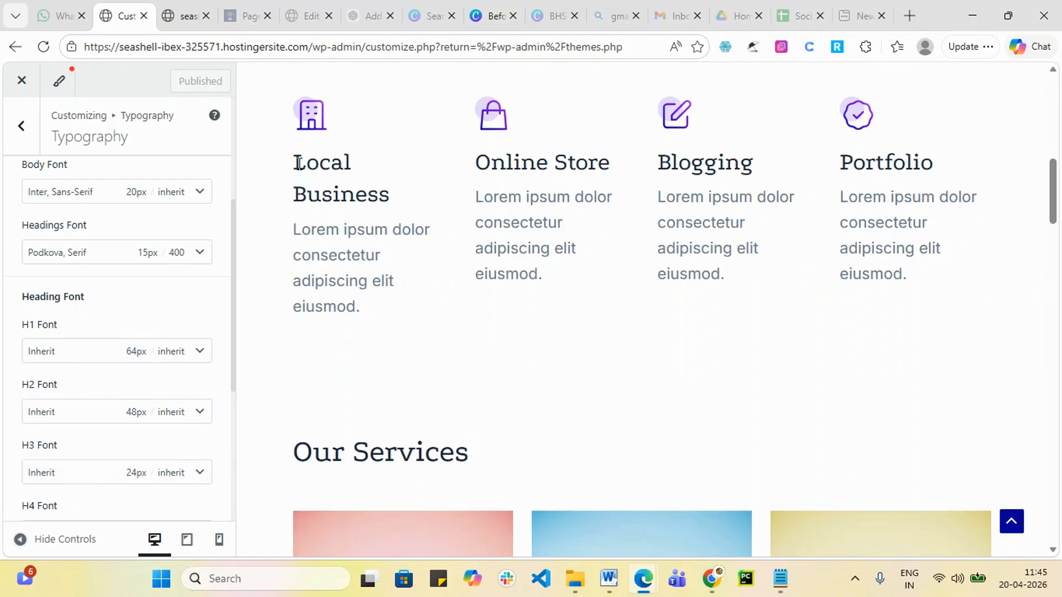
left_click_drag(293, 163, 366, 195)
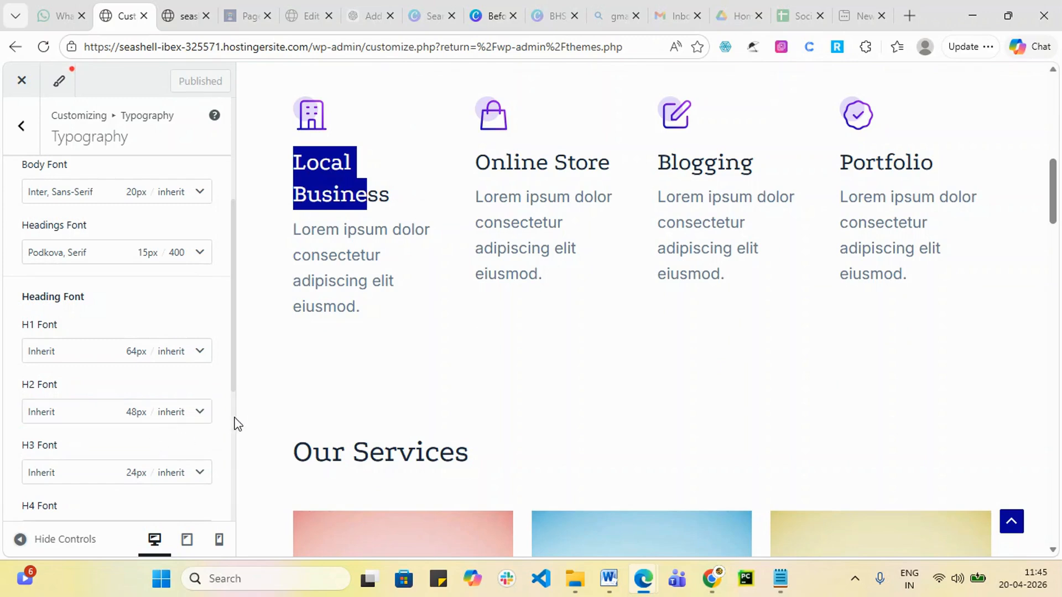
Change the H2 font size from 38 to 64px
left_click(200, 413)
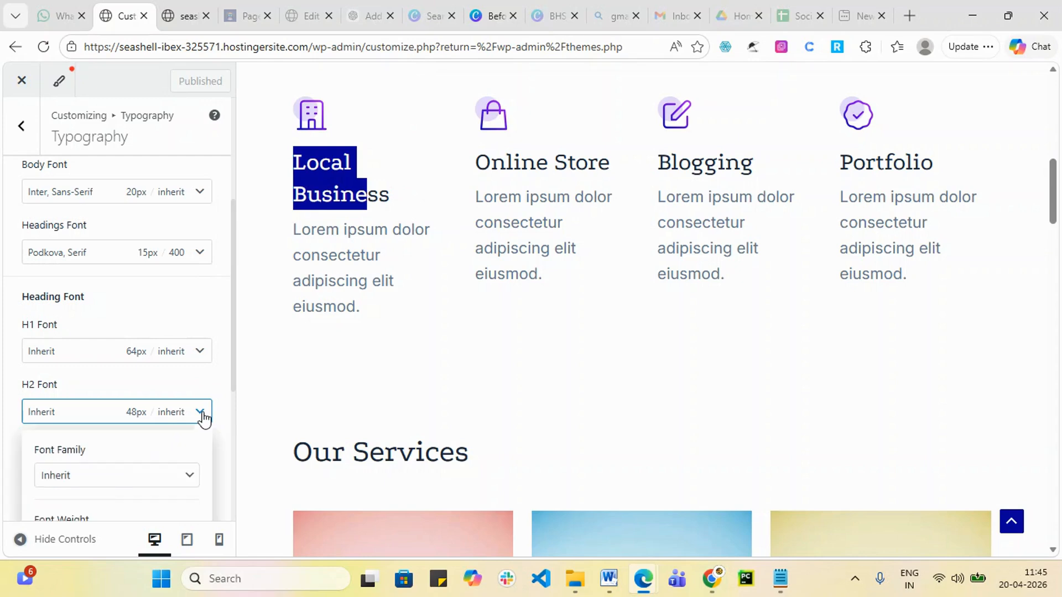
scroll(233, 417, "down", 3)
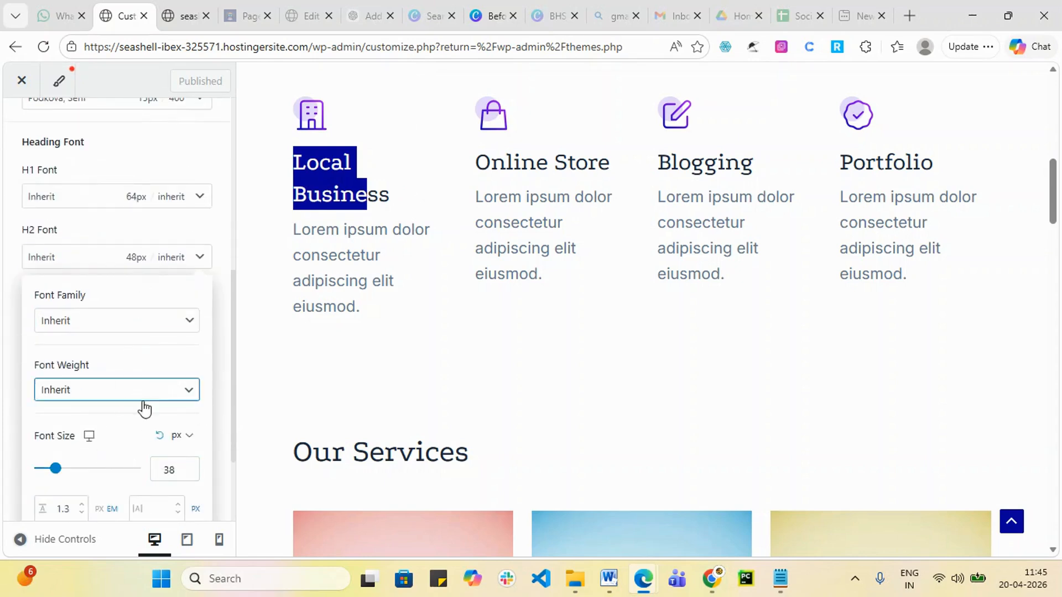
double_click(173, 470)
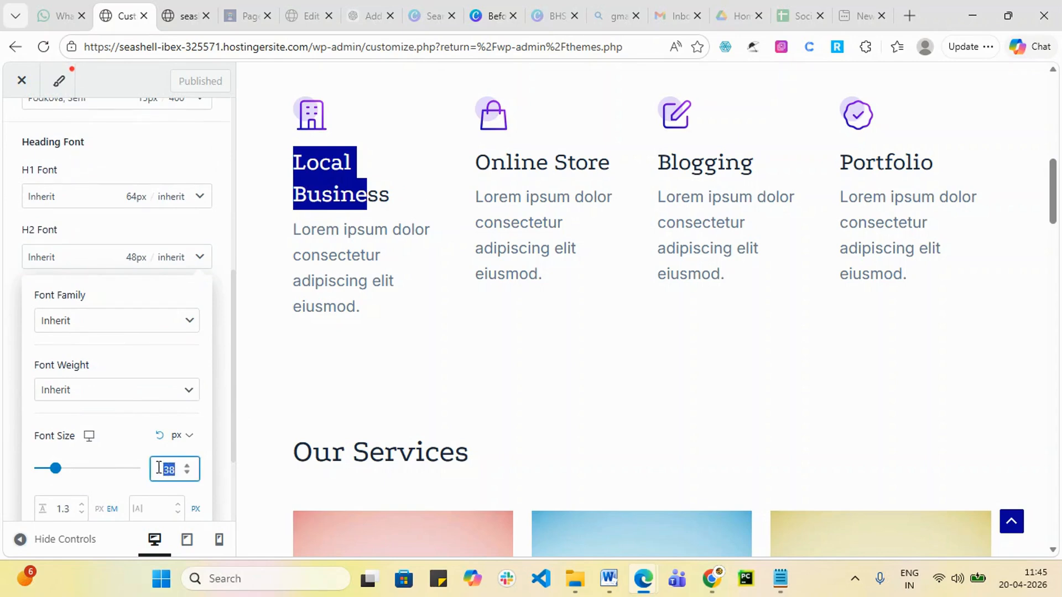
type("6")
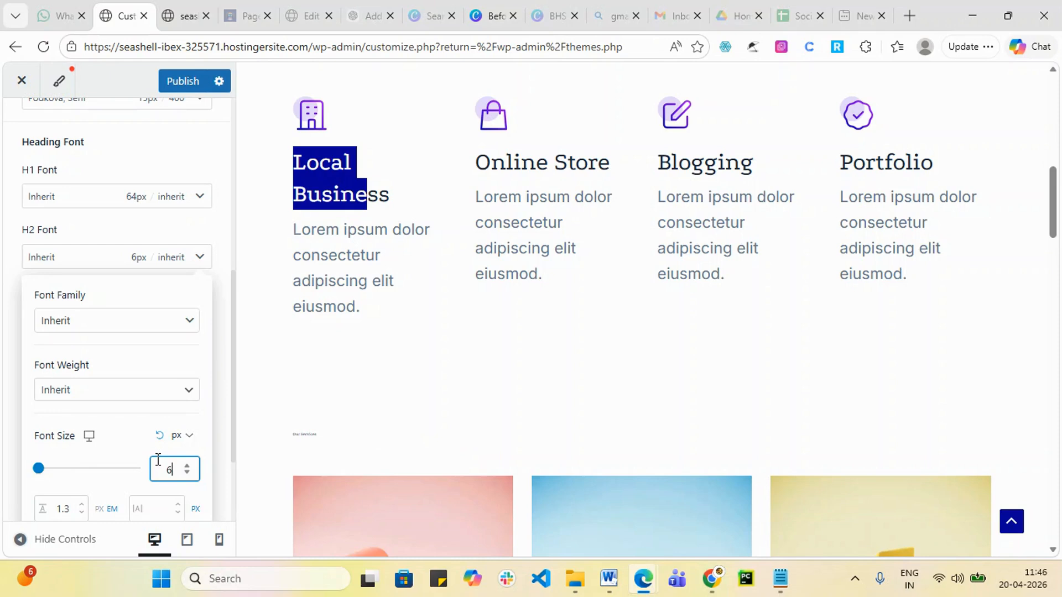
type("4")
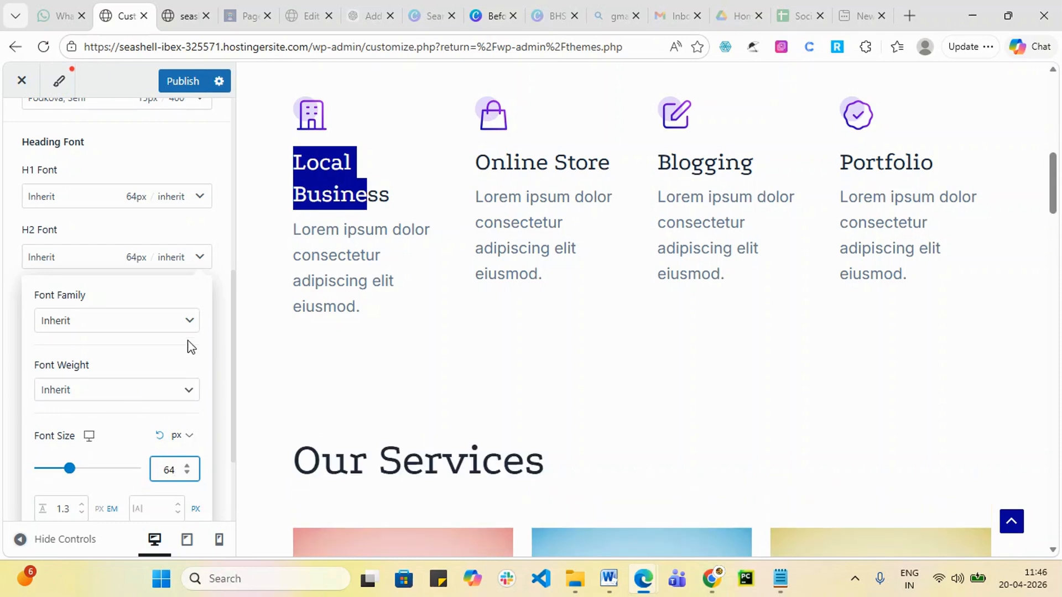
scroll(160, 476, "down", 2)
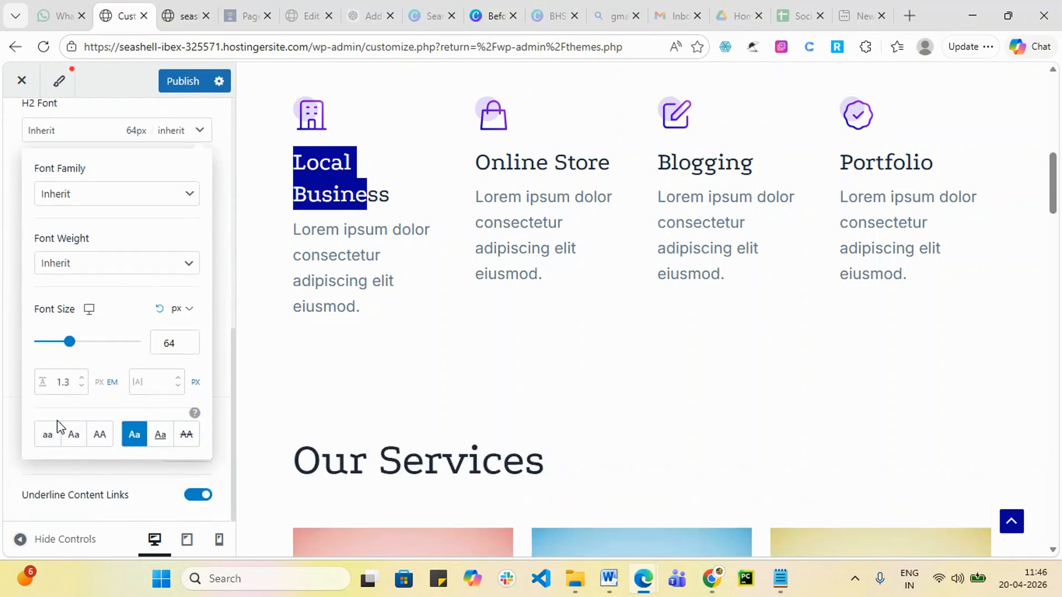
key("ctrl+a")
scroll(198, 252, "up", 3)
Publish the 64px H2 font size change
left_click(142, 228)
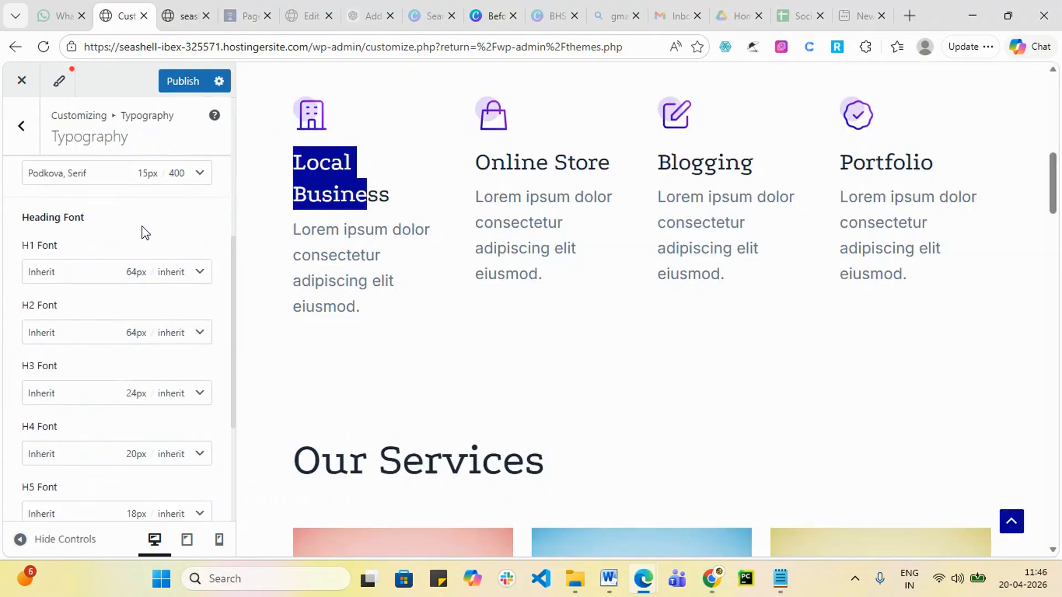
scroll(450, 336, "down", 10)
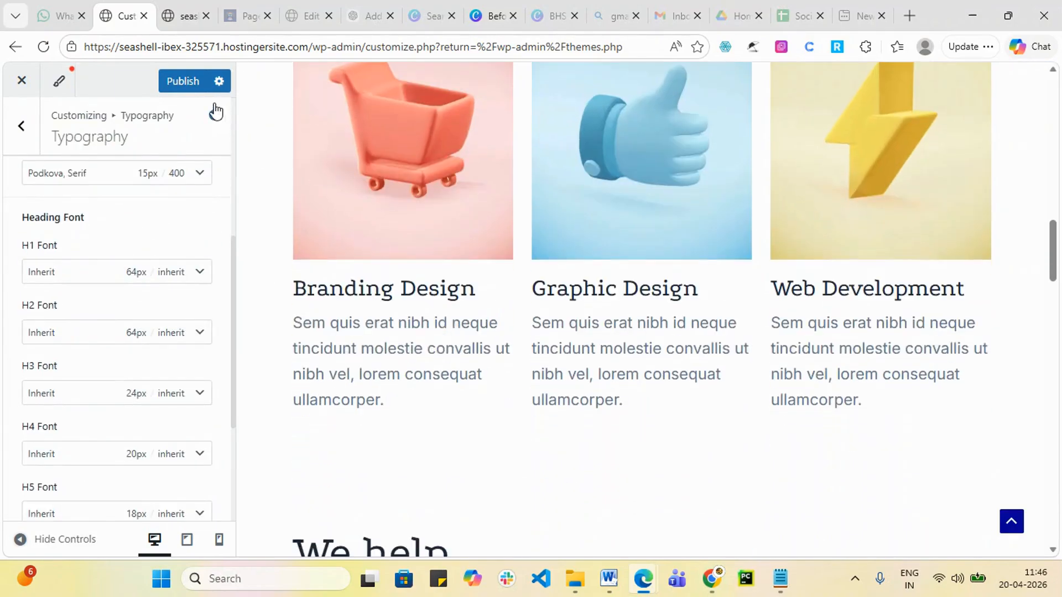
left_click(180, 80)
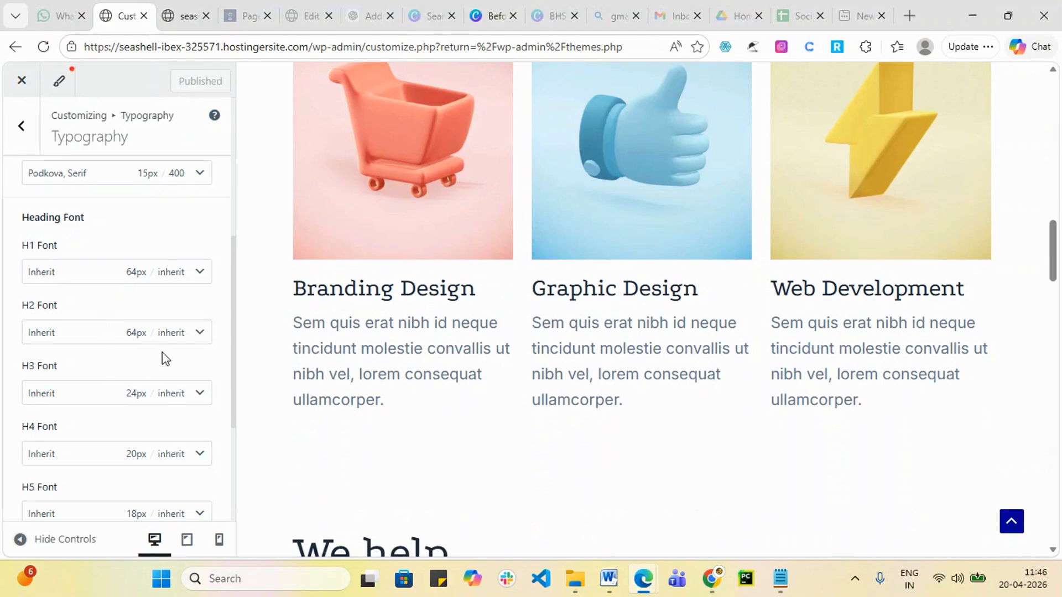
Change the H2 font family to Verdana after briefly trying Helvetica
left_click(200, 333)
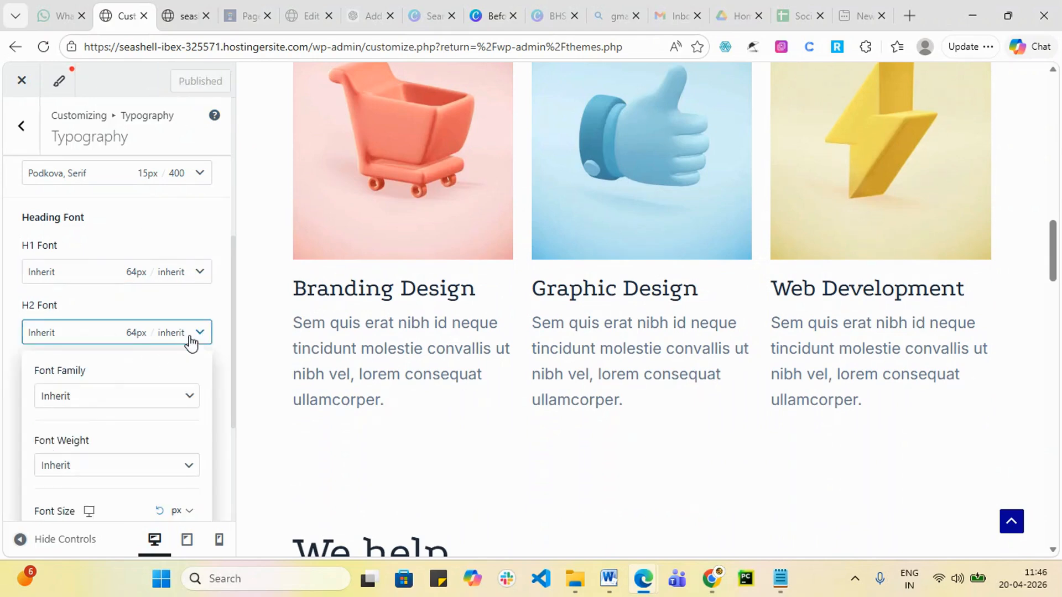
left_click(84, 412)
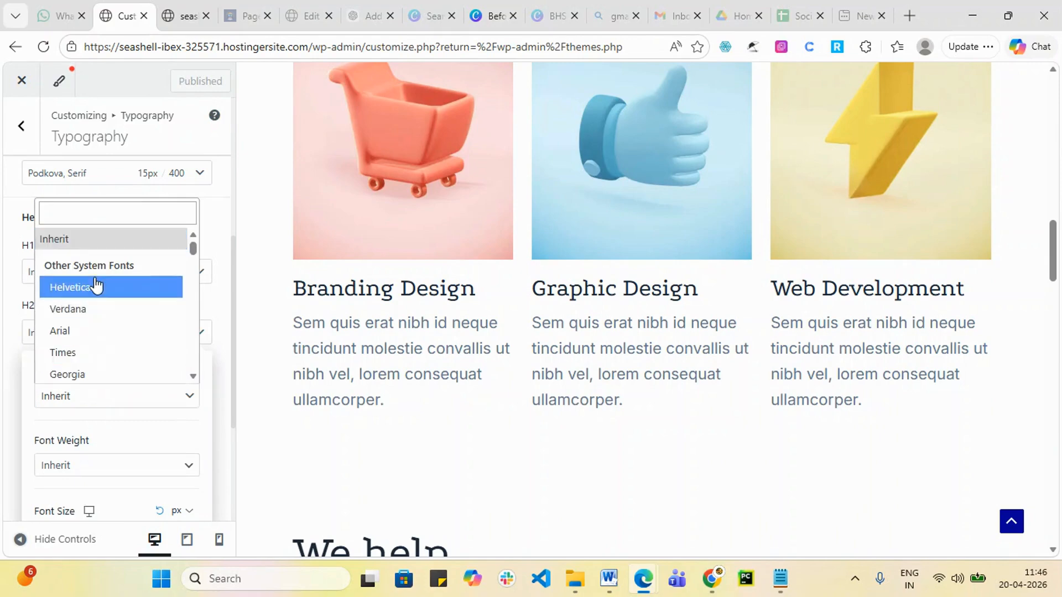
left_click(95, 285)
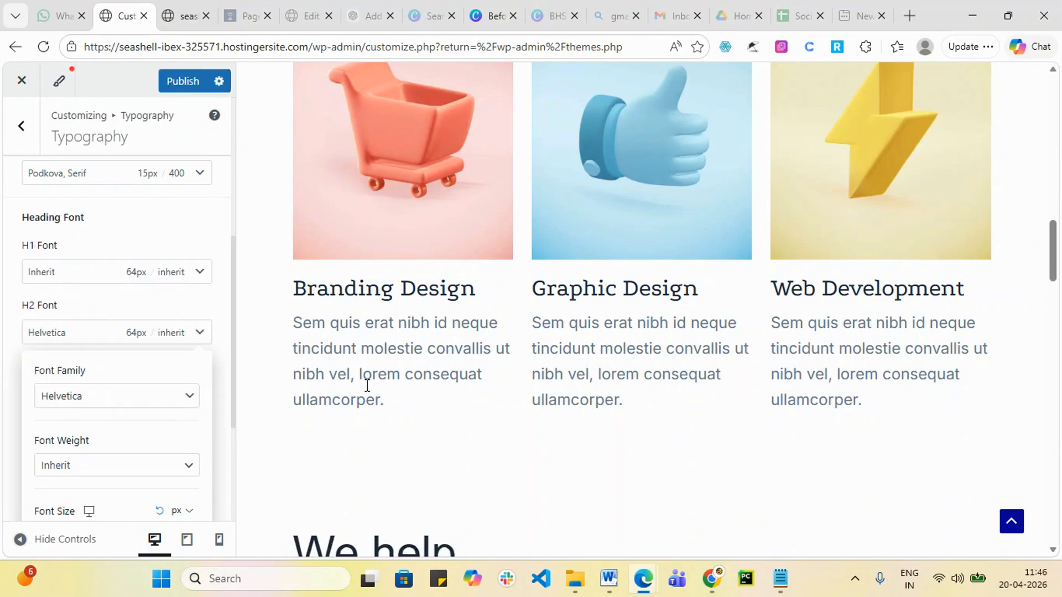
scroll(376, 388, "up", 10)
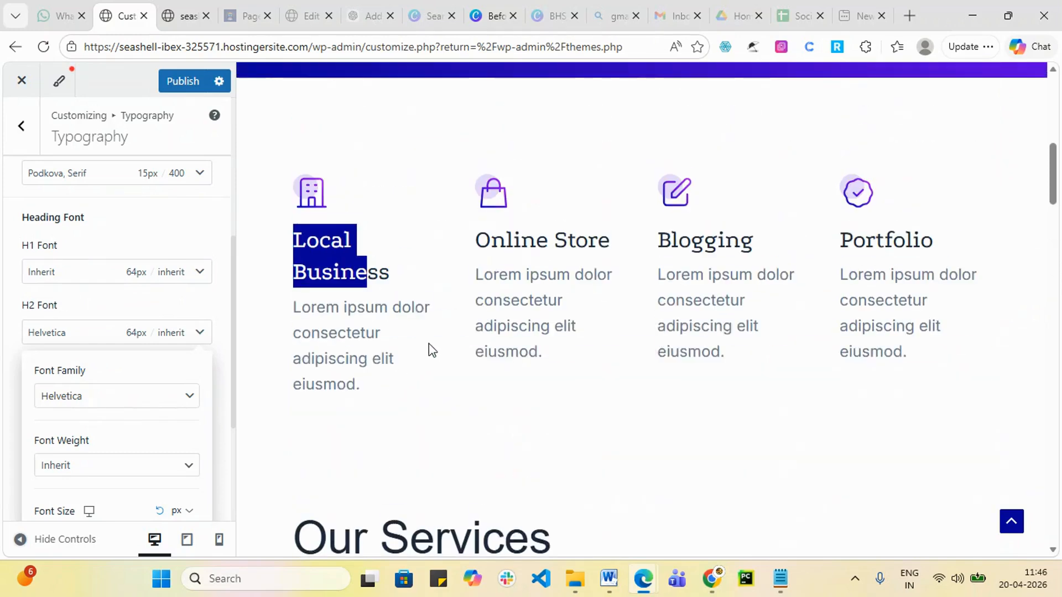
left_click(138, 397)
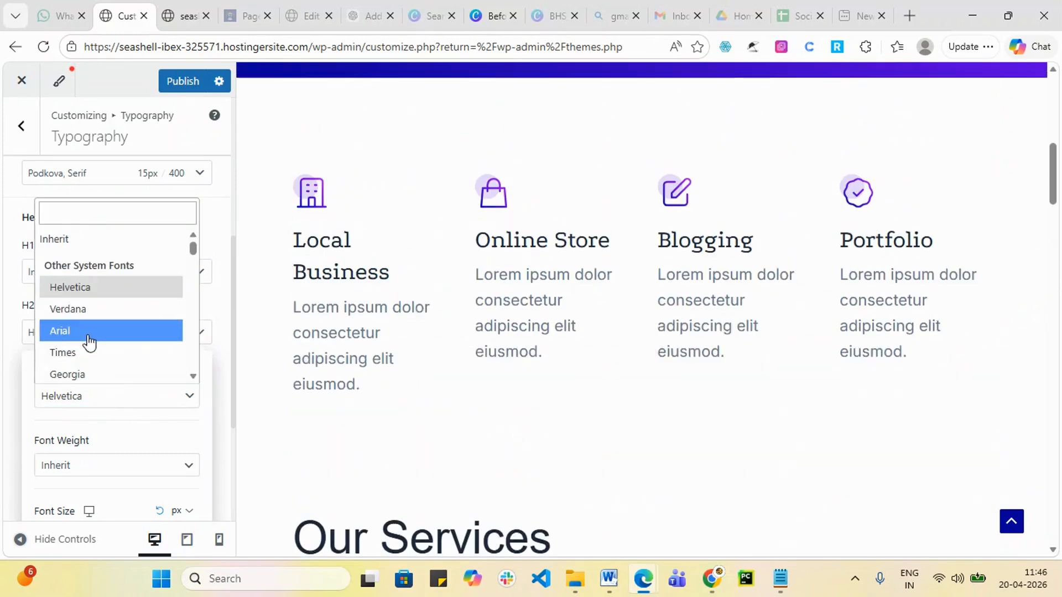
left_click(92, 309)
scroll(607, 408, "down", 5)
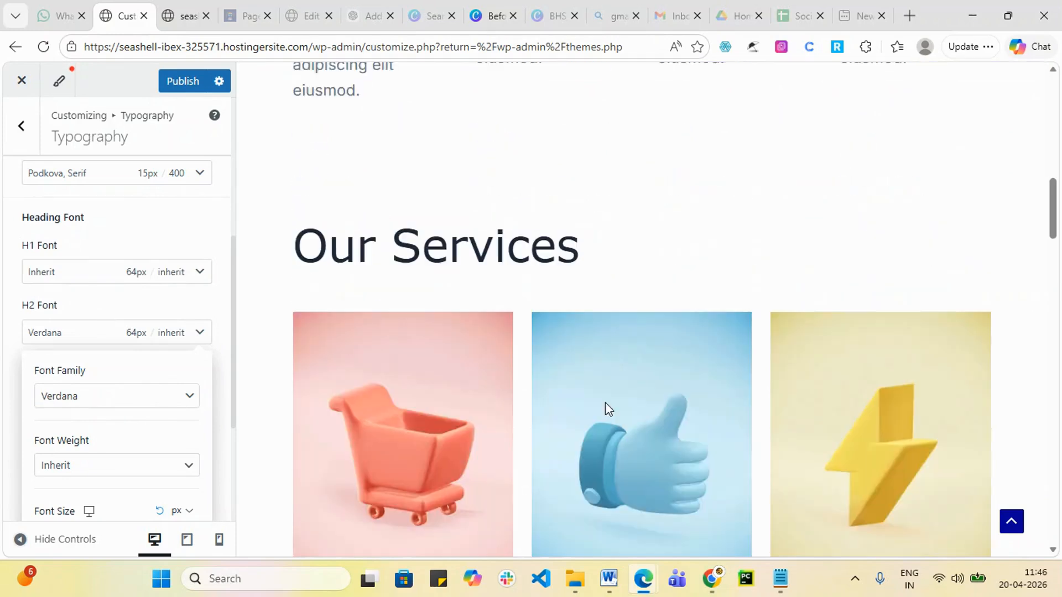
Set the H2 font size to 53px, checking the 'Our Services' heading
left_click_drag(314, 231, 556, 230)
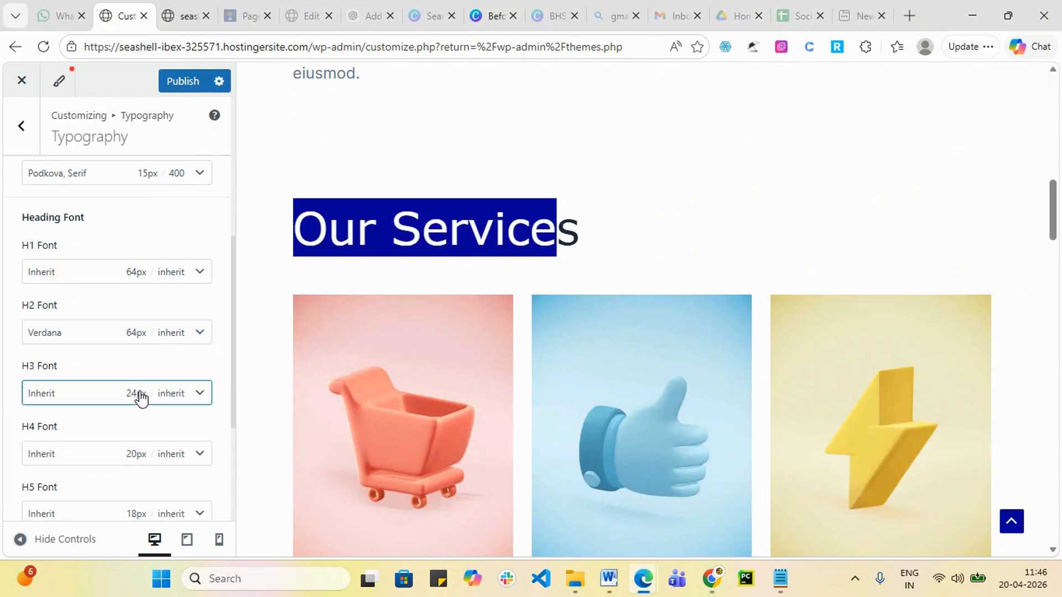
left_click(142, 339)
scroll(139, 432, "down", 3)
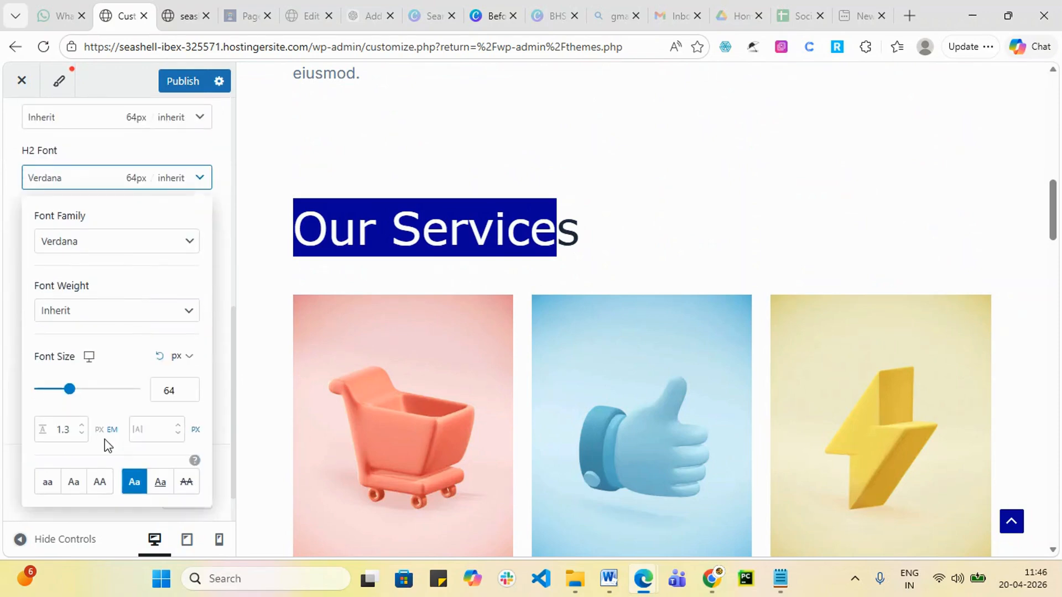
mouse_move(73, 387)
left_mouse_down()
mouse_move(51, 394)
mouse_move(65, 396)
left_mouse_up()
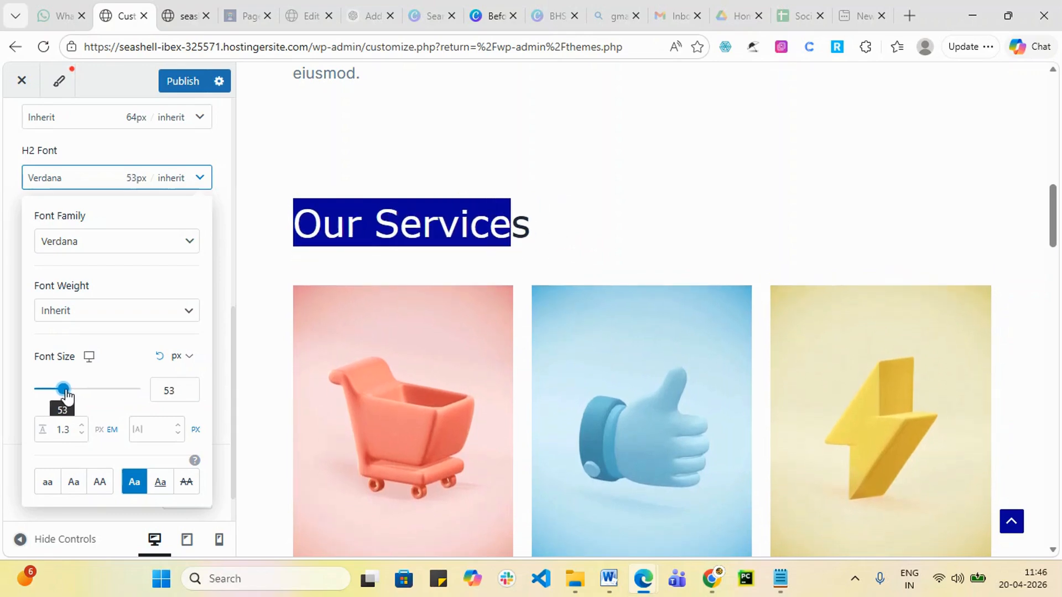
left_click(10, 329)
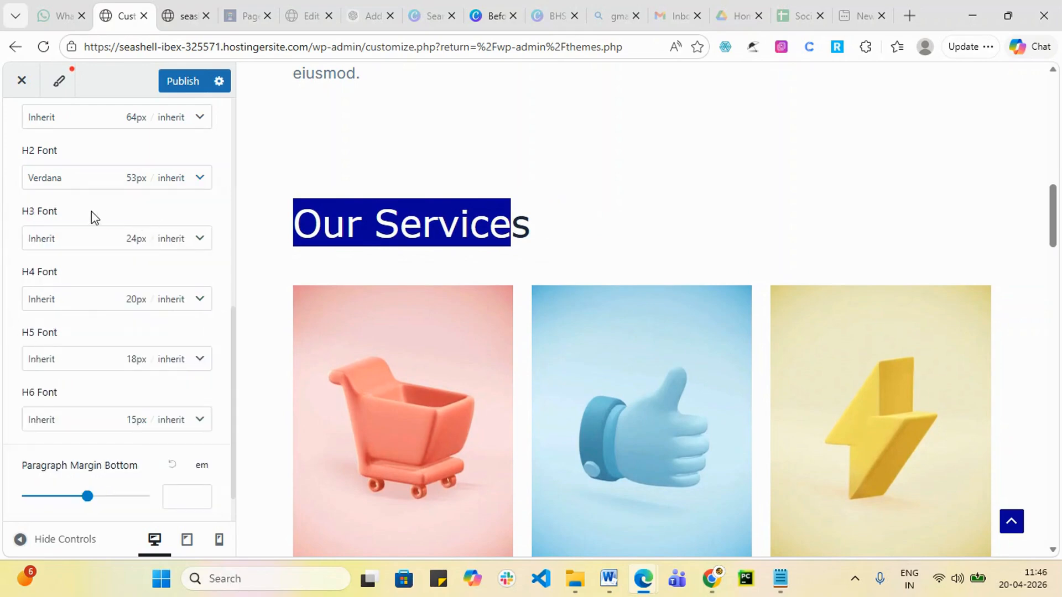
left_click(200, 241)
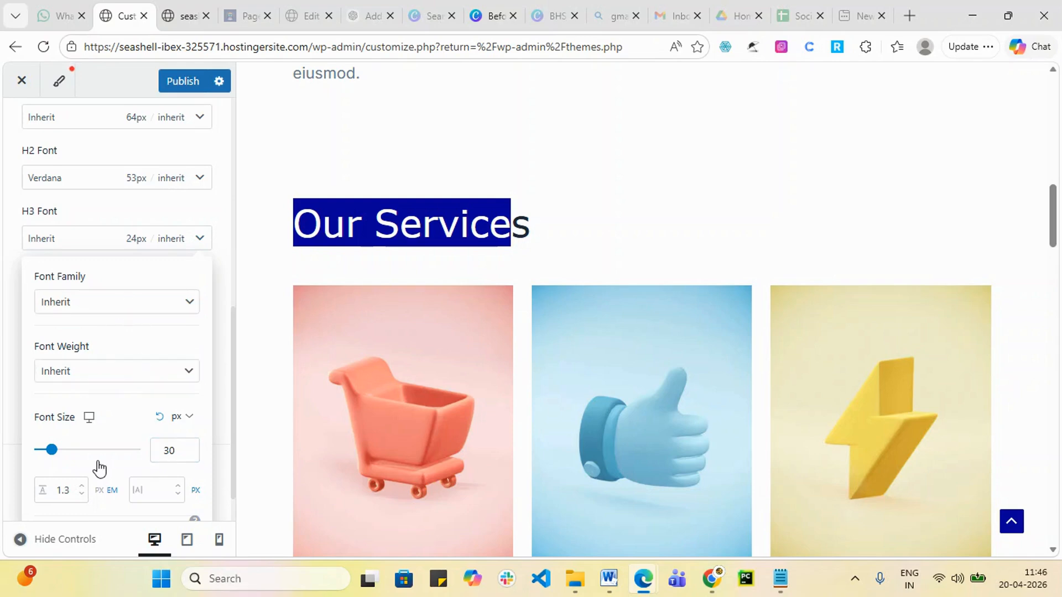
Publish the Verdana 53px H2 settings and close the H3 font popup
scroll(99, 468, "down", 1)
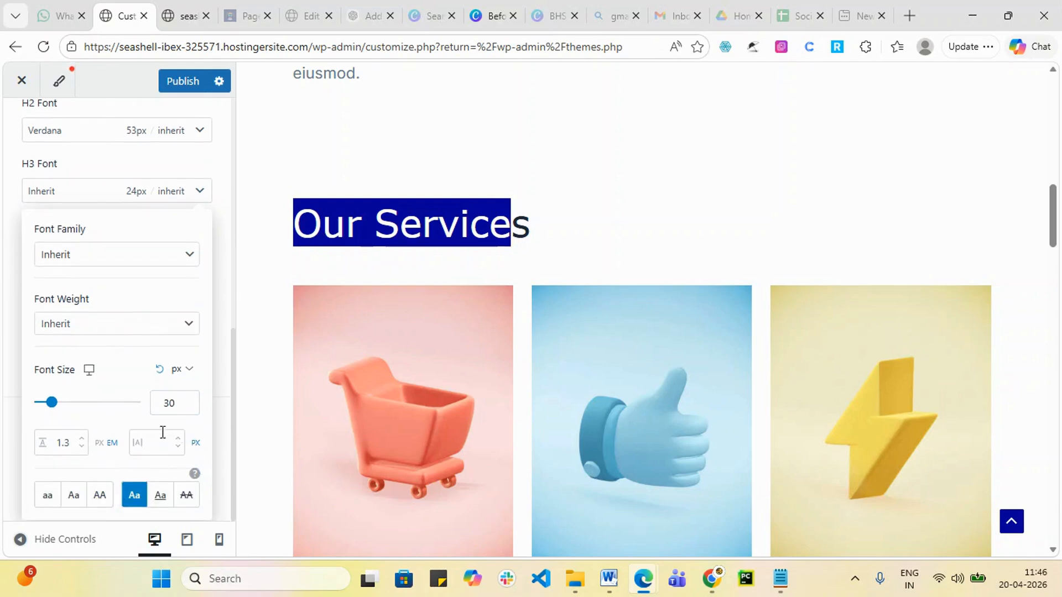
scroll(160, 438, "up", 8)
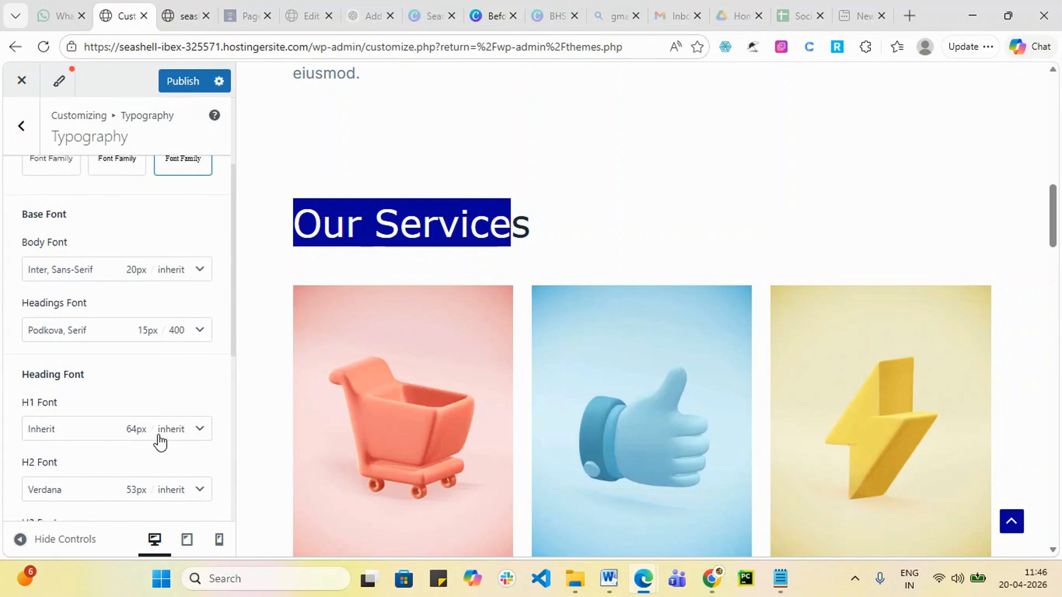
left_click(172, 84)
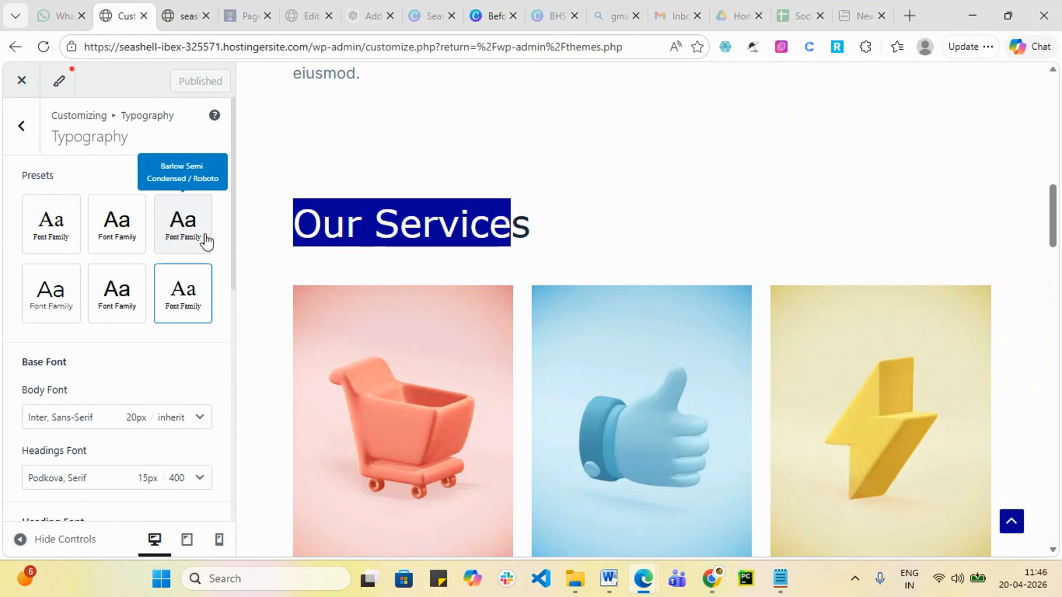
scroll(135, 415, "down", 6)
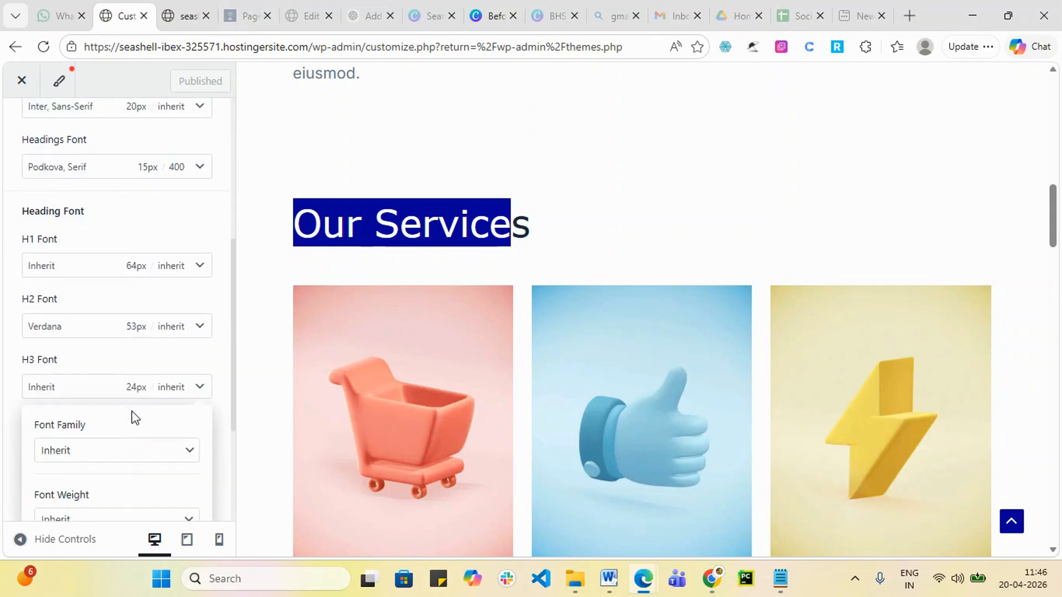
left_click(70, 290)
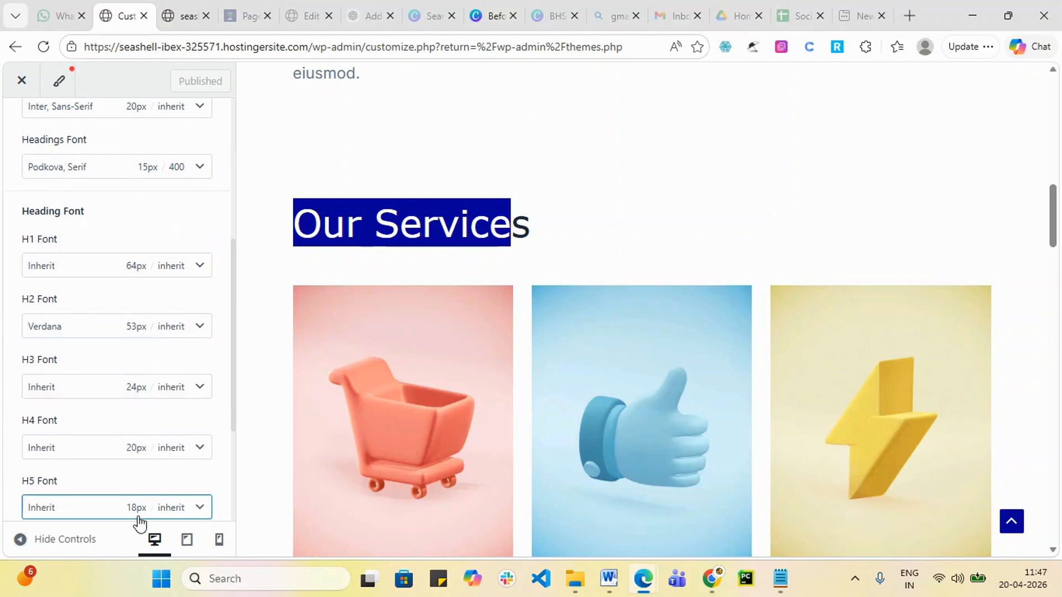
Lower the H2 font size from 53 to 48px and publish it
left_click(202, 328)
scroll(177, 437, "down", 3)
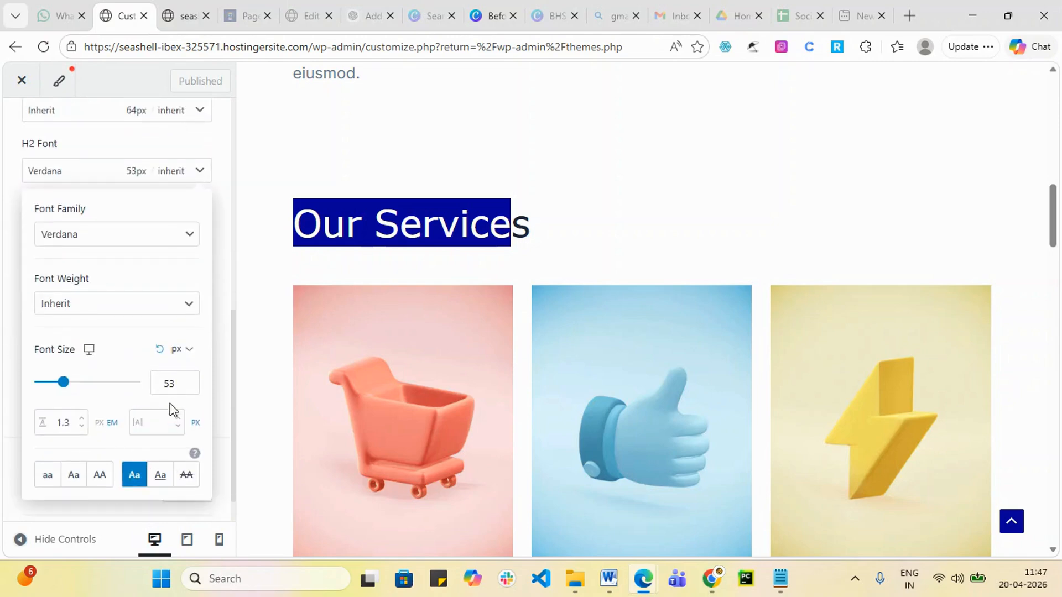
double_click(169, 383)
type("48")
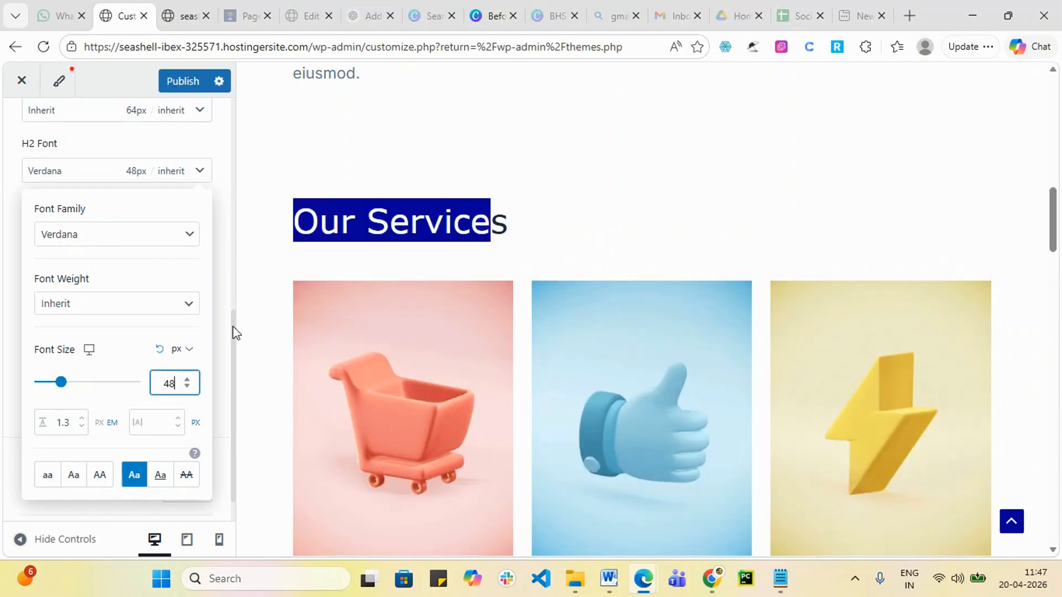
left_click(119, 344)
scroll(101, 448, "down", 1)
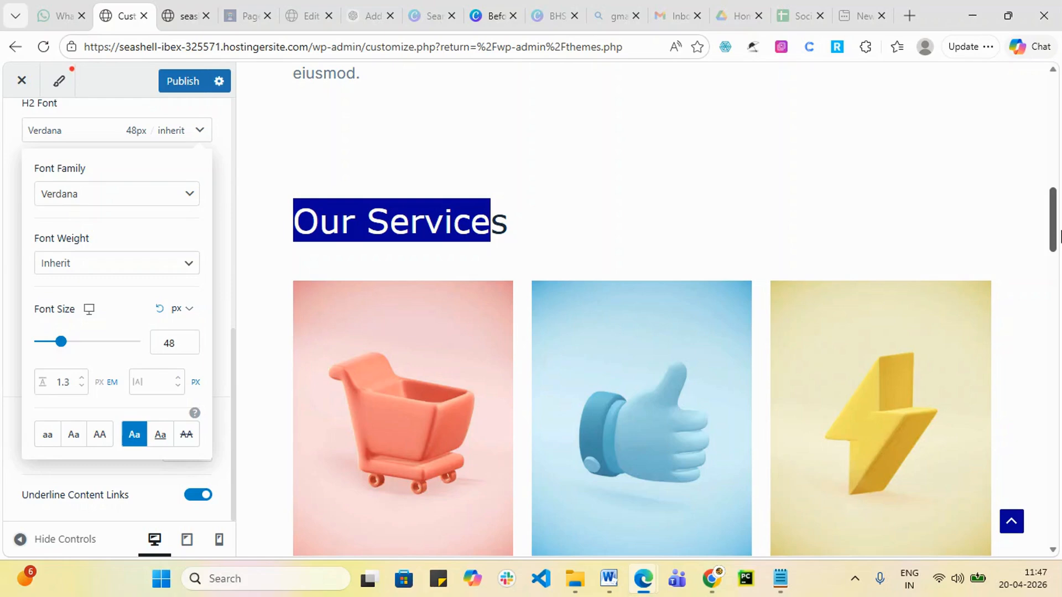
left_click(486, 151)
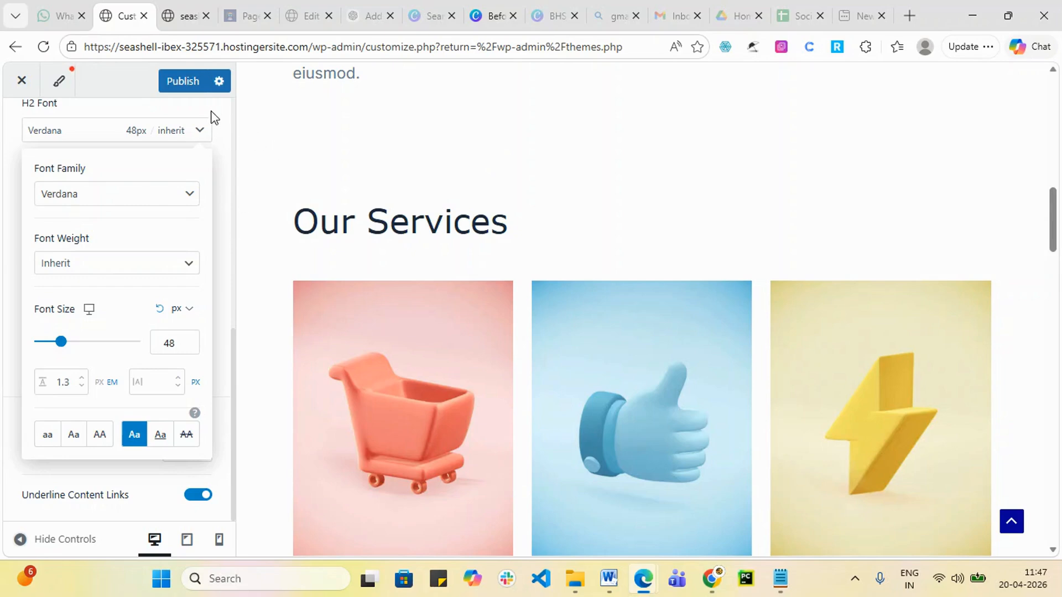
left_click(185, 86)
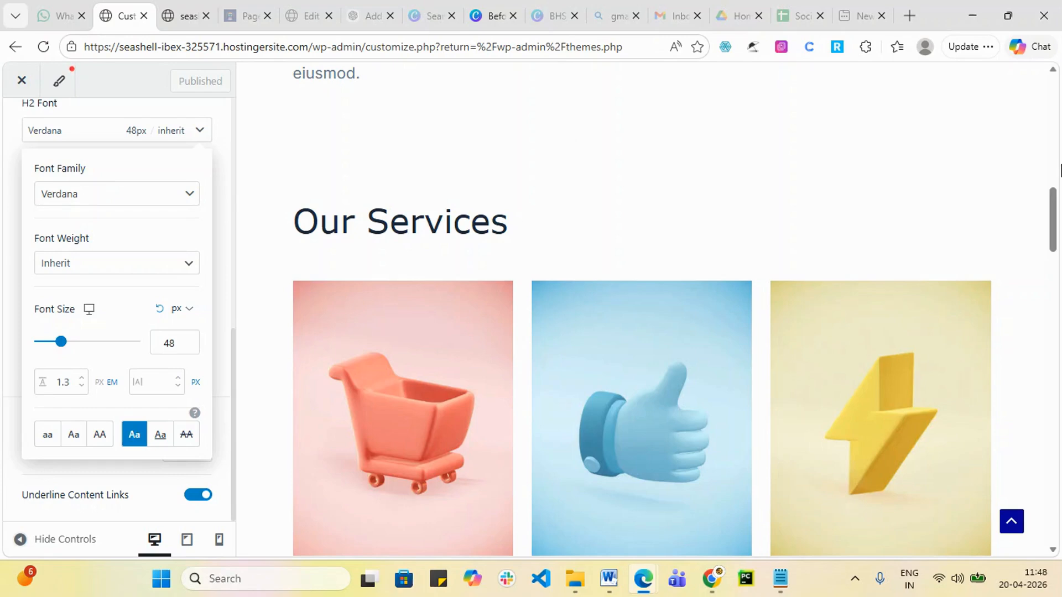
Reopen the Customizer, glance at the Astra Toolkit pricing page, then close that tab
left_click(14, 83)
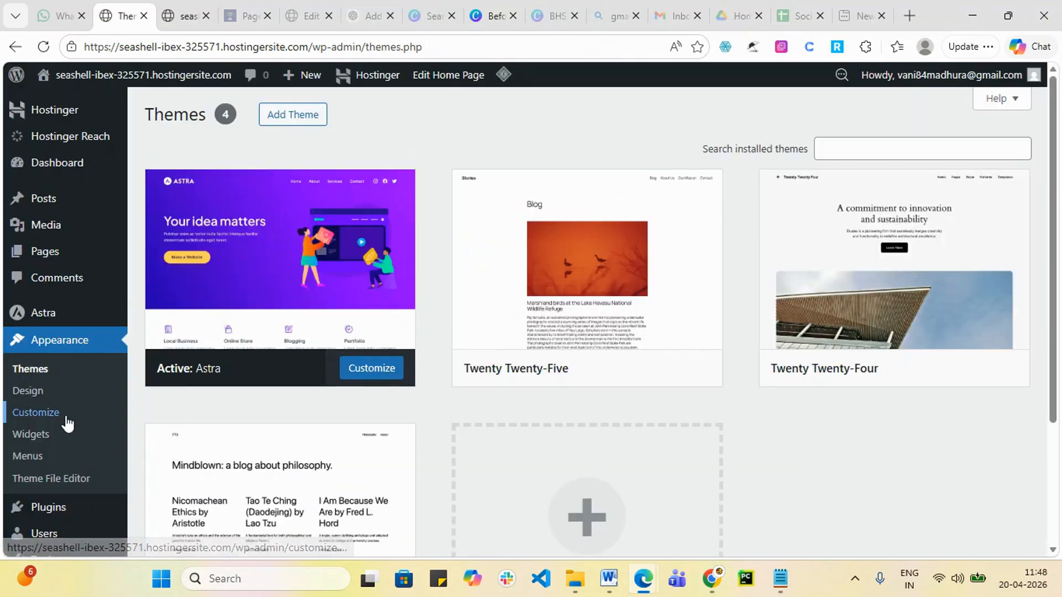
left_click(65, 416)
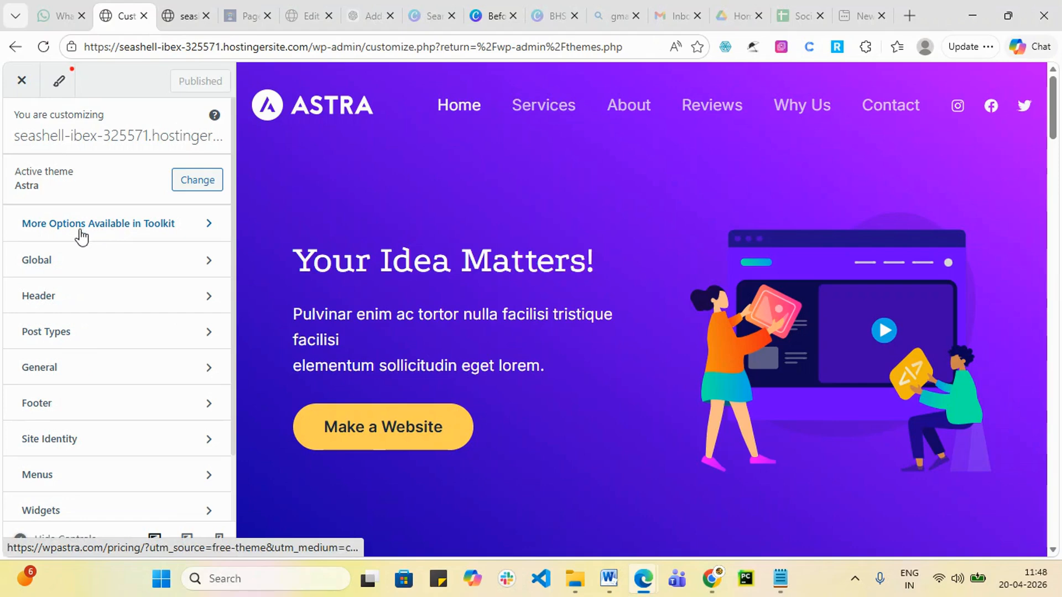
left_click(153, 231)
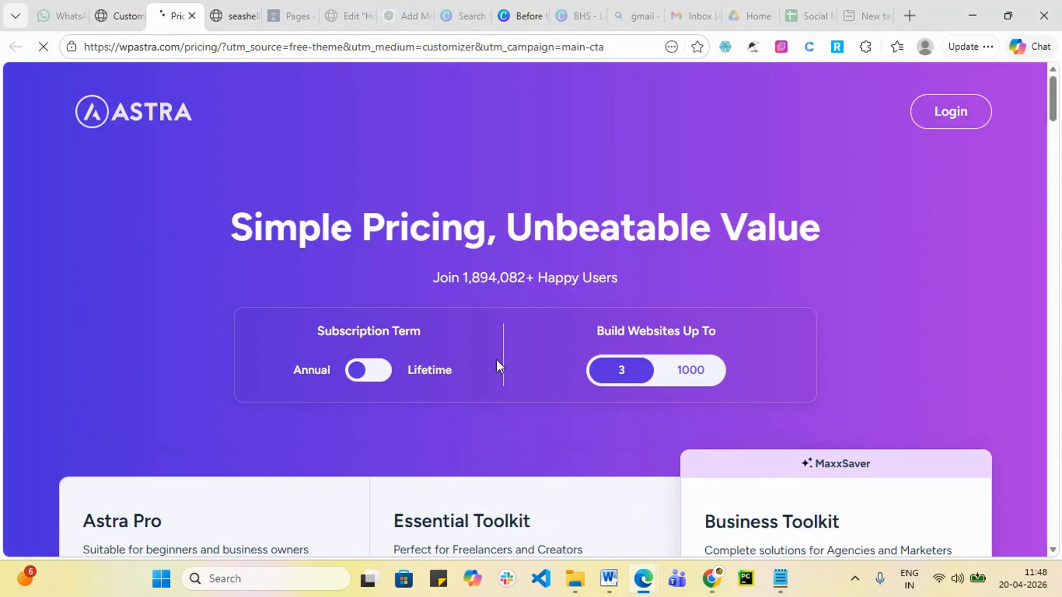
scroll(361, 384, "down", 4)
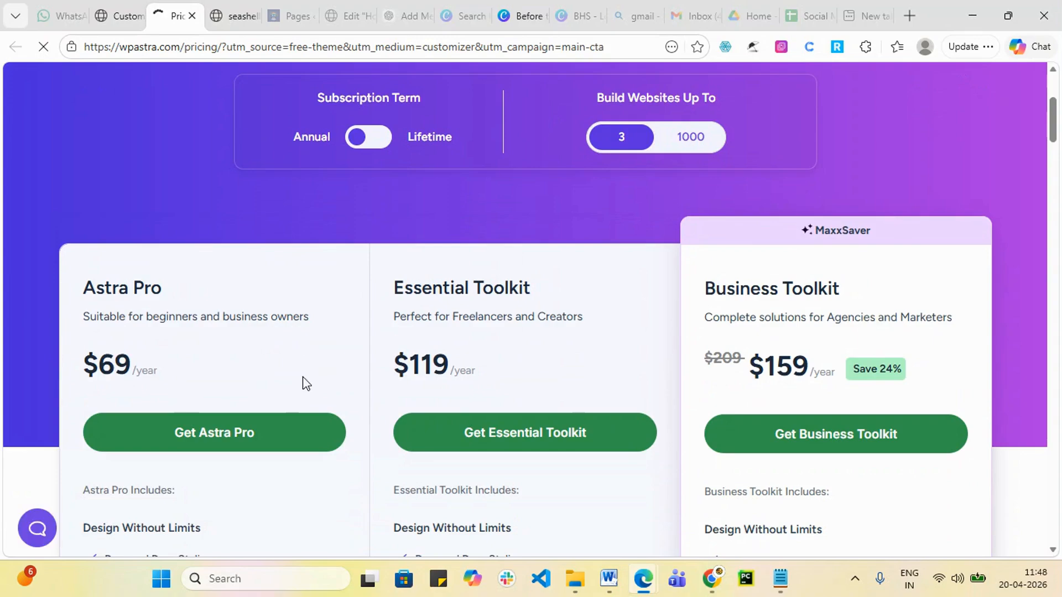
scroll(864, 376, "down", 4)
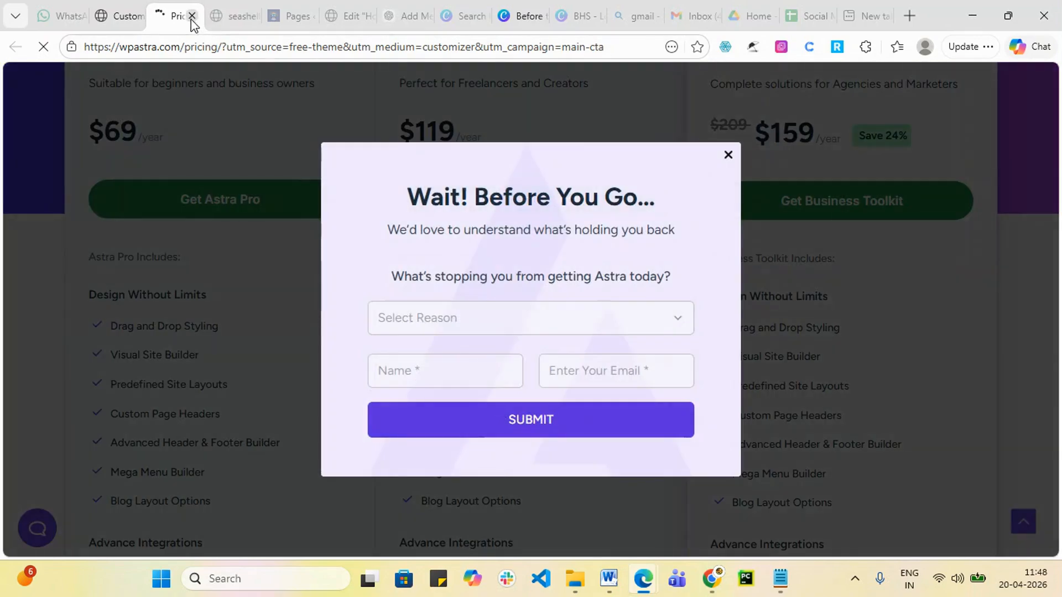
left_click(192, 16)
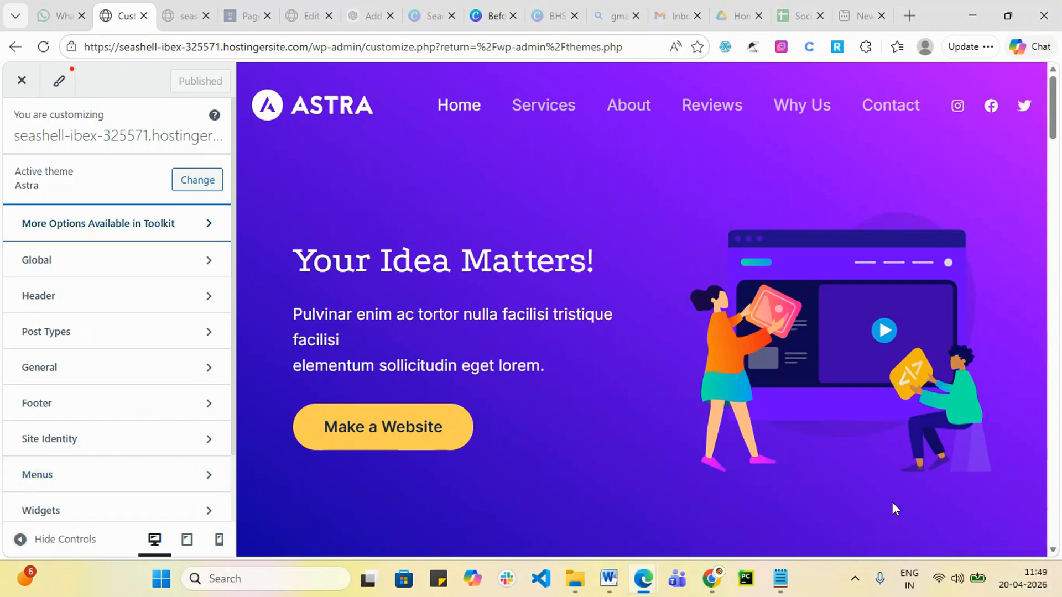
Review the global Typography heading fonts and Paragraph Margin Bottom, then return to Global
left_click(119, 260)
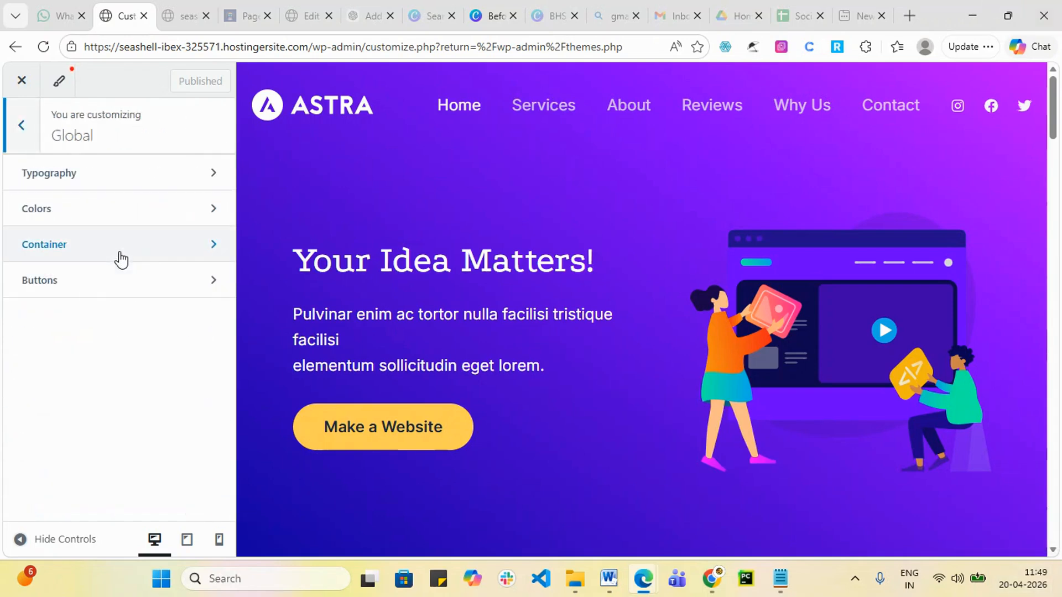
left_click(158, 182)
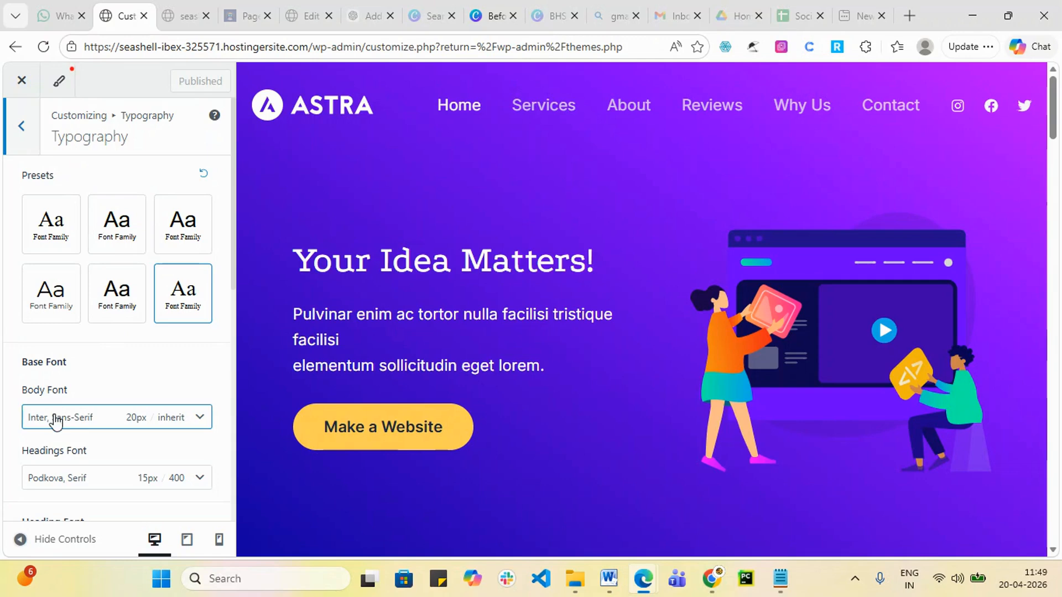
scroll(202, 381, "down", 5)
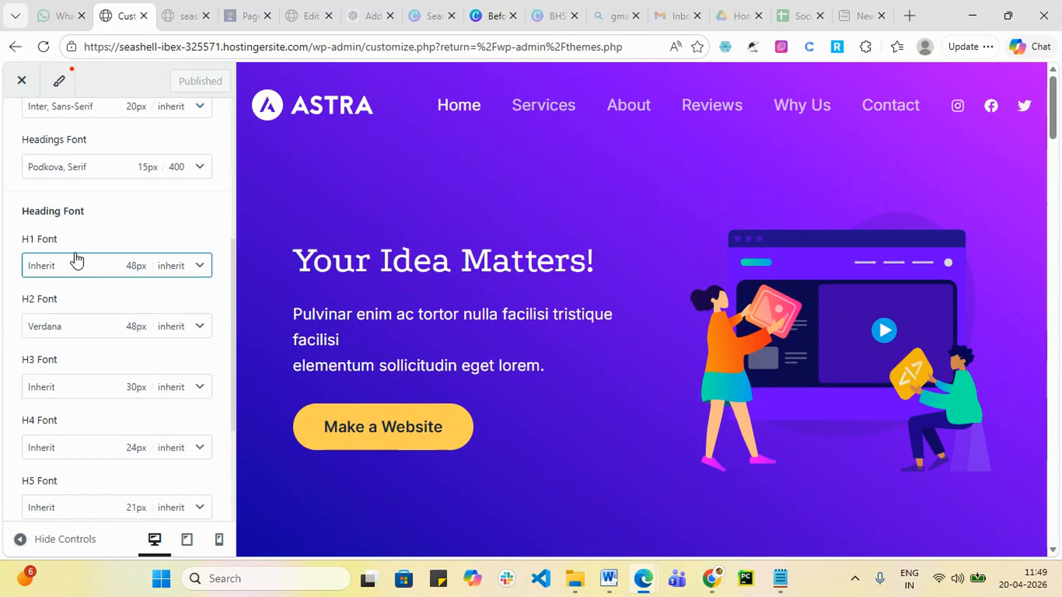
scroll(76, 260, "down", 4)
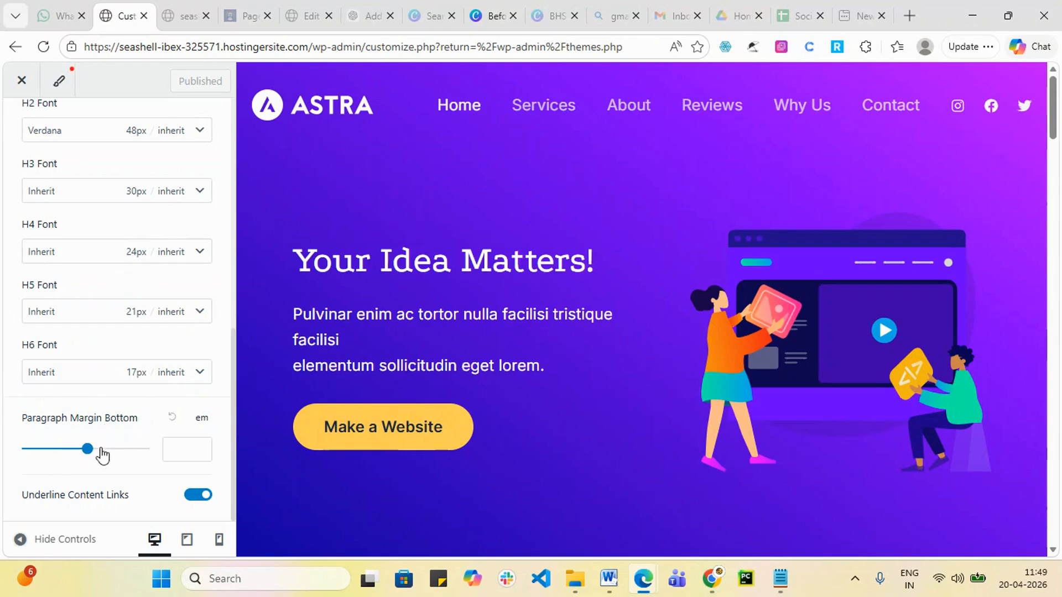
left_click(166, 449)
scroll(124, 496, "up", 10)
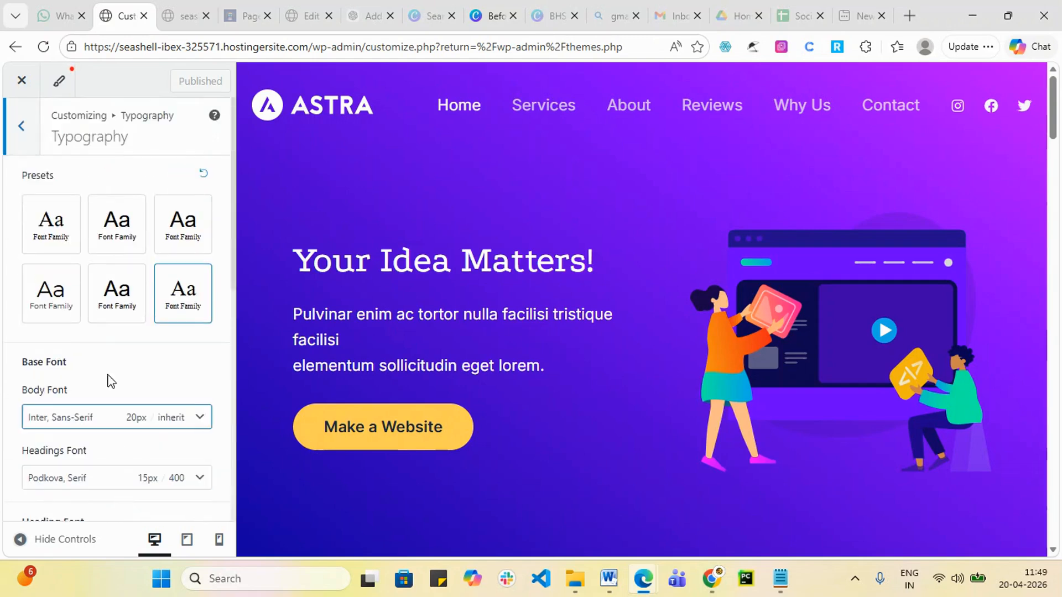
left_click(26, 139)
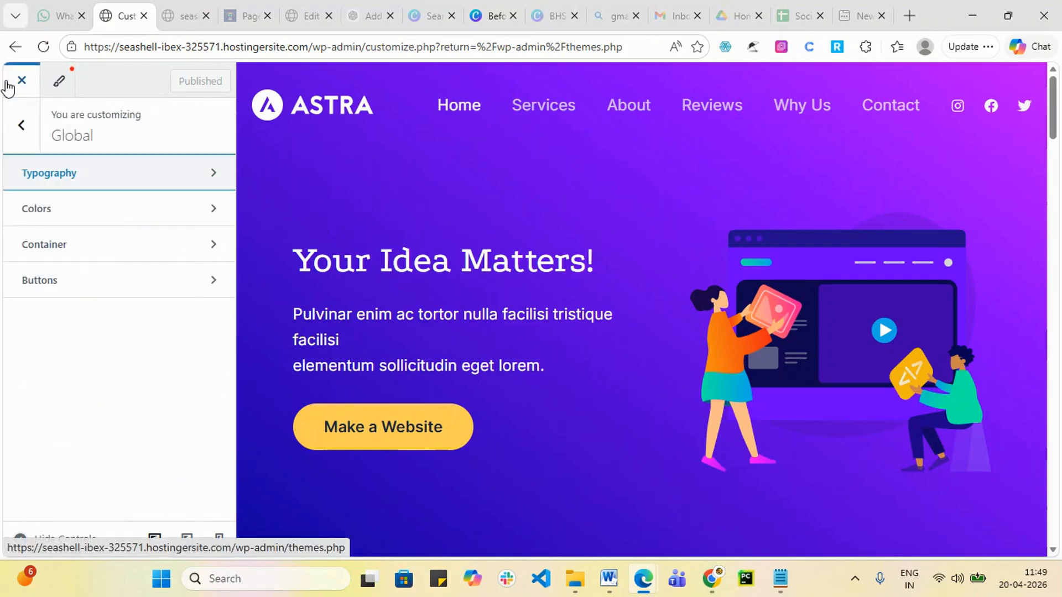
Preview the Oak, Dark and Viola global colour palettes on the site
left_click(114, 220)
scroll(105, 315, "down", 2)
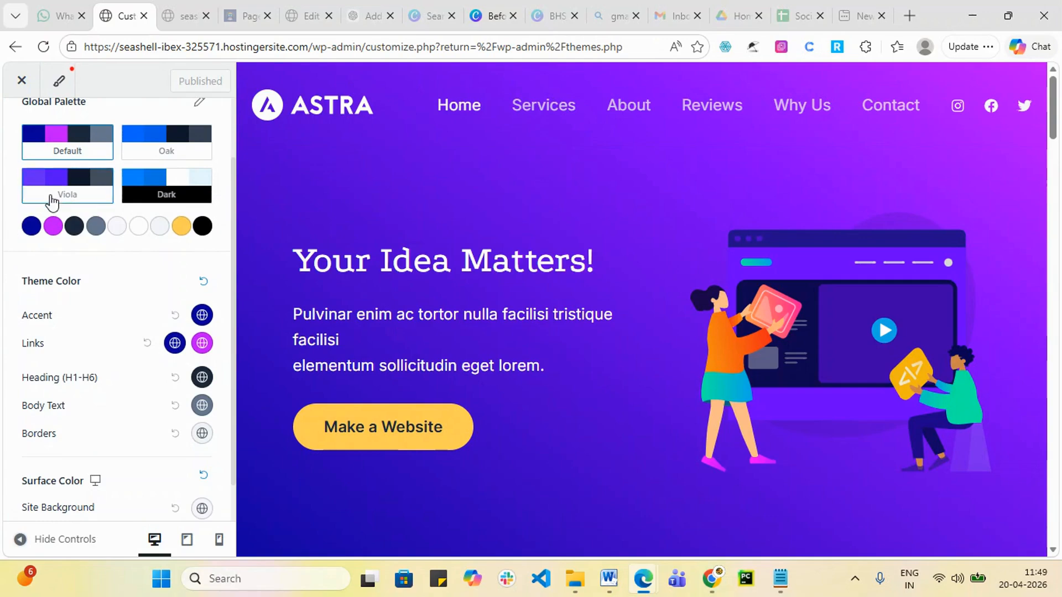
scroll(50, 205, "up", 2)
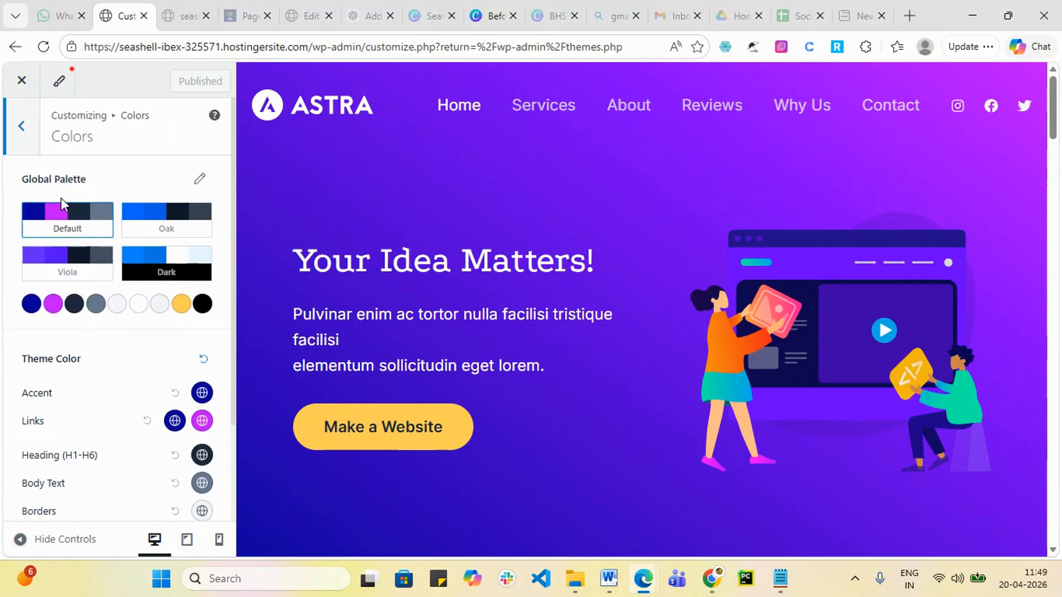
left_click(161, 219)
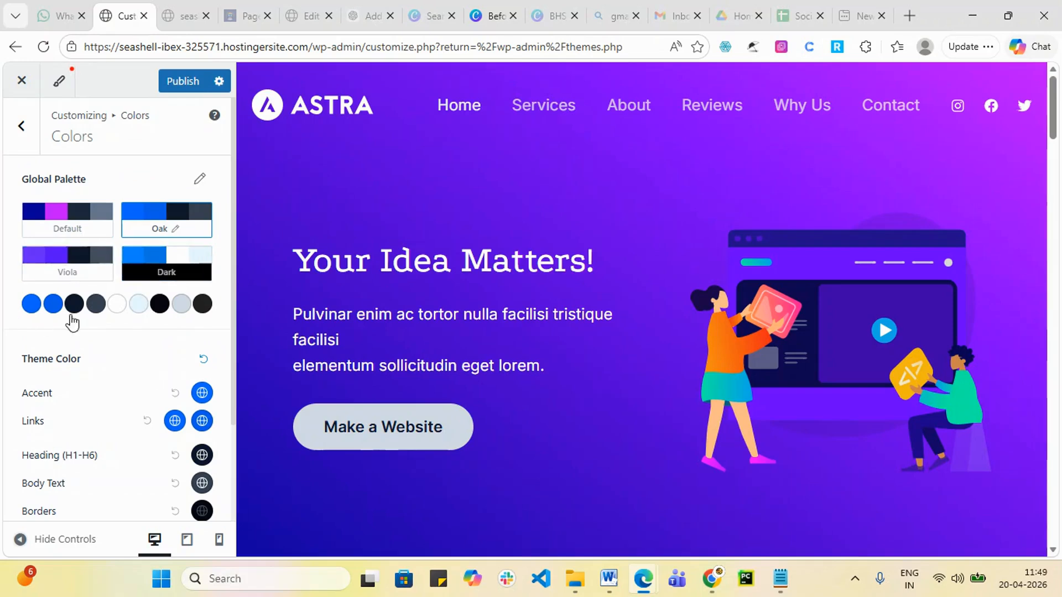
left_click(148, 274)
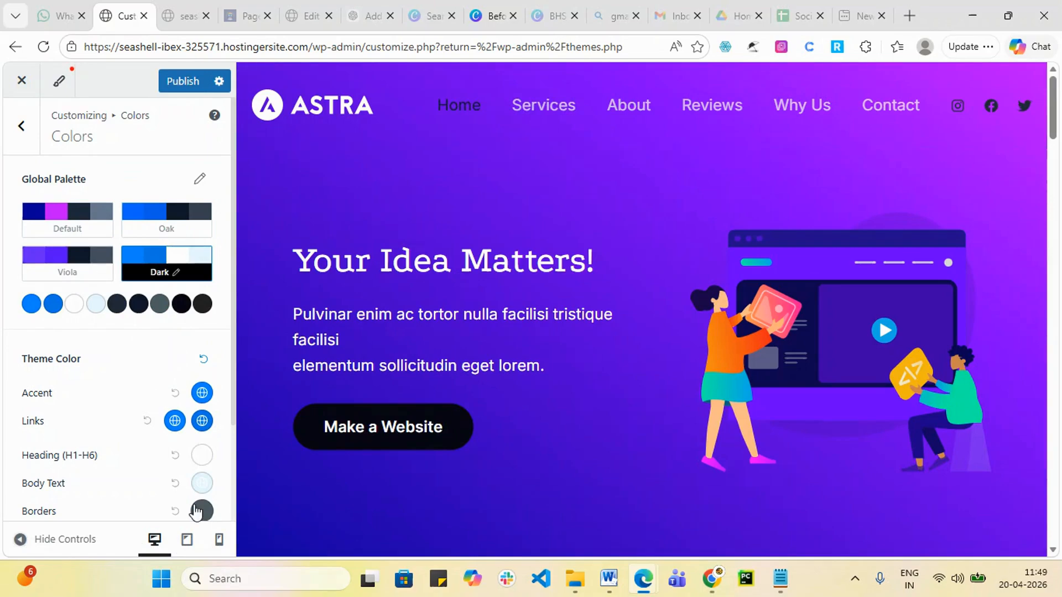
scroll(214, 486, "down", 2)
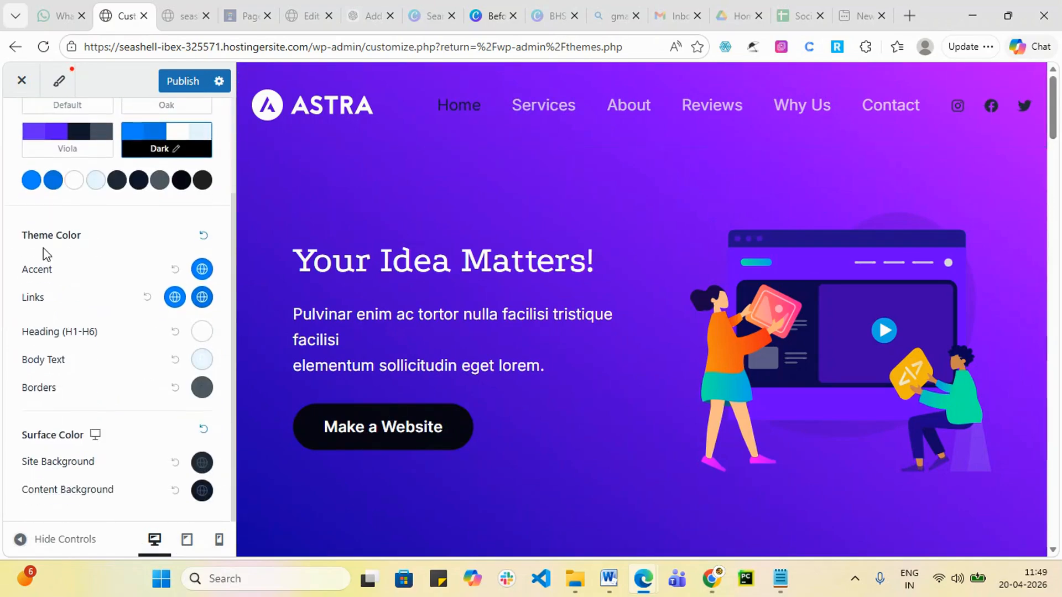
left_click(80, 150)
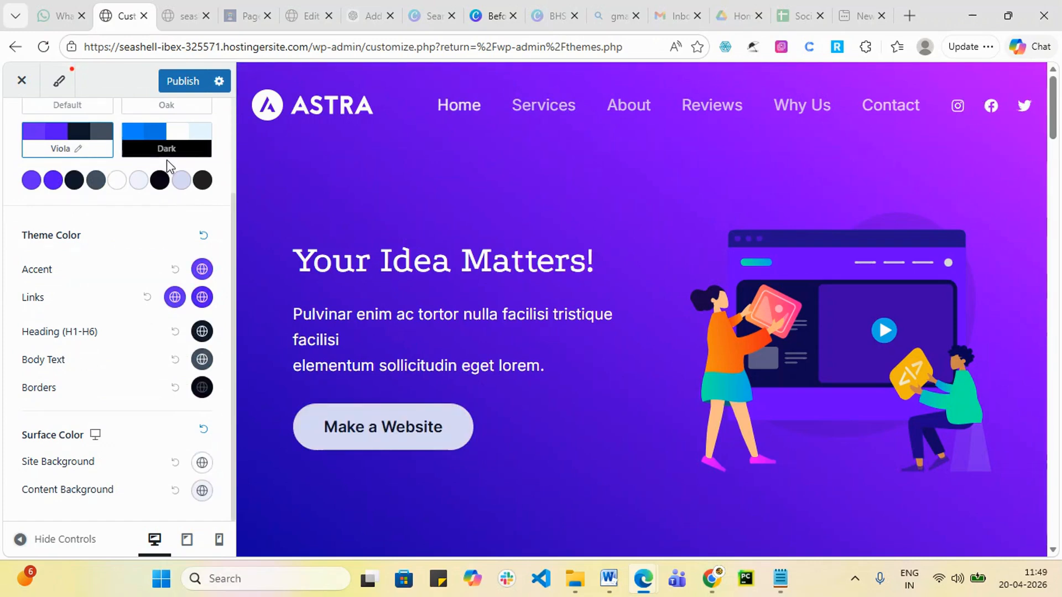
scroll(167, 159, "up", 2)
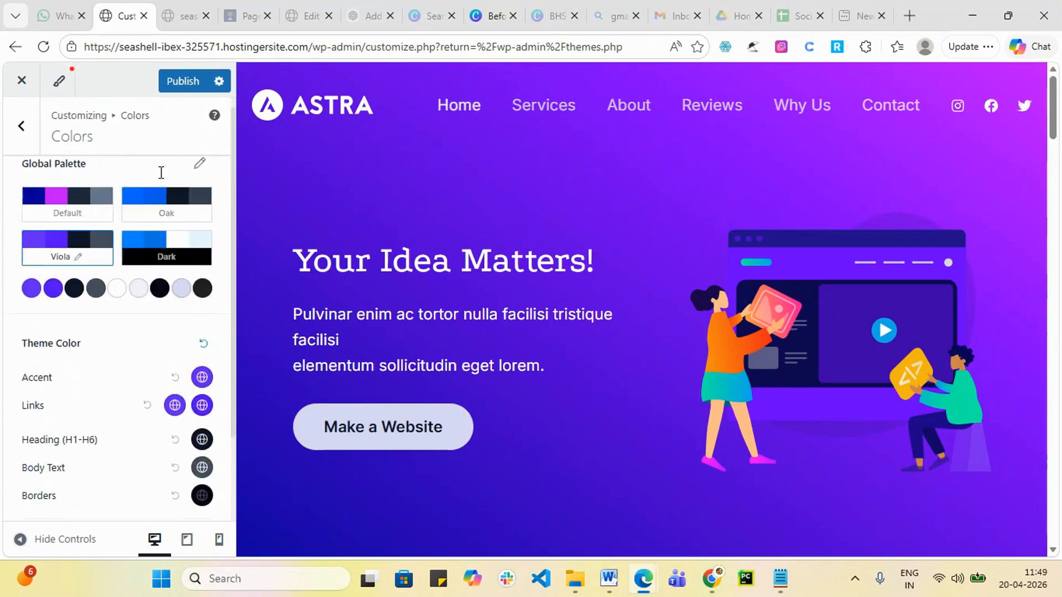
Compare the Dark and Viola palettes again, then settle on Oak
left_click(168, 271)
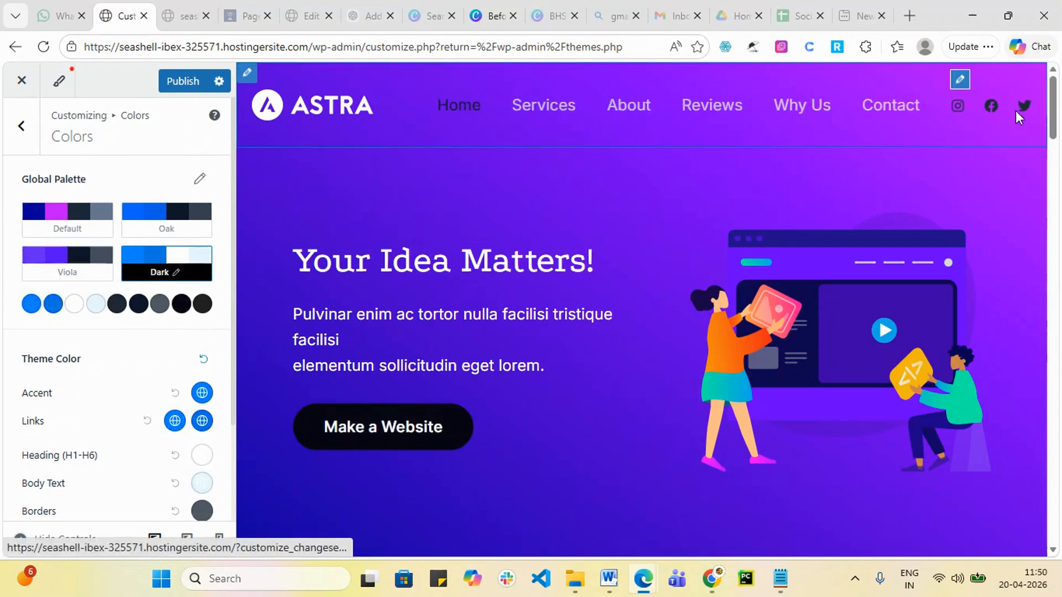
scroll(90, 243, "down", 2)
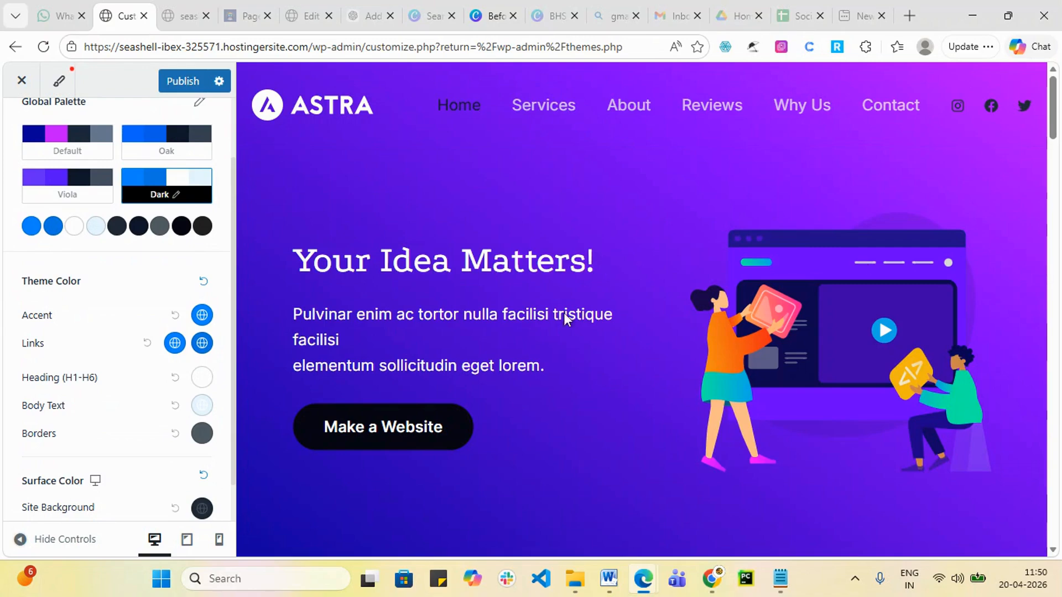
scroll(563, 313, "down", 20)
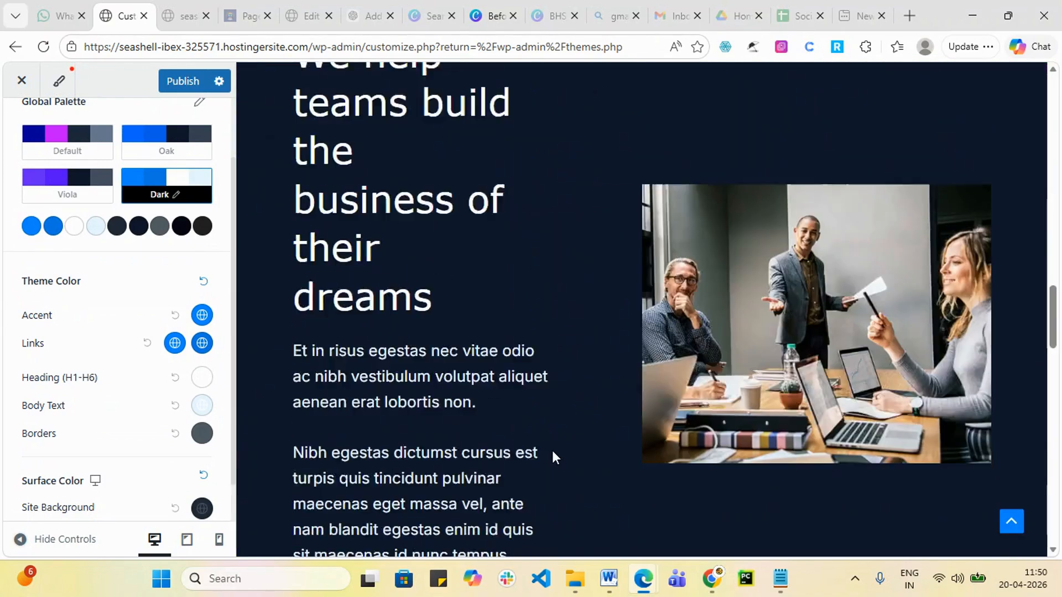
scroll(553, 450, "down", 12)
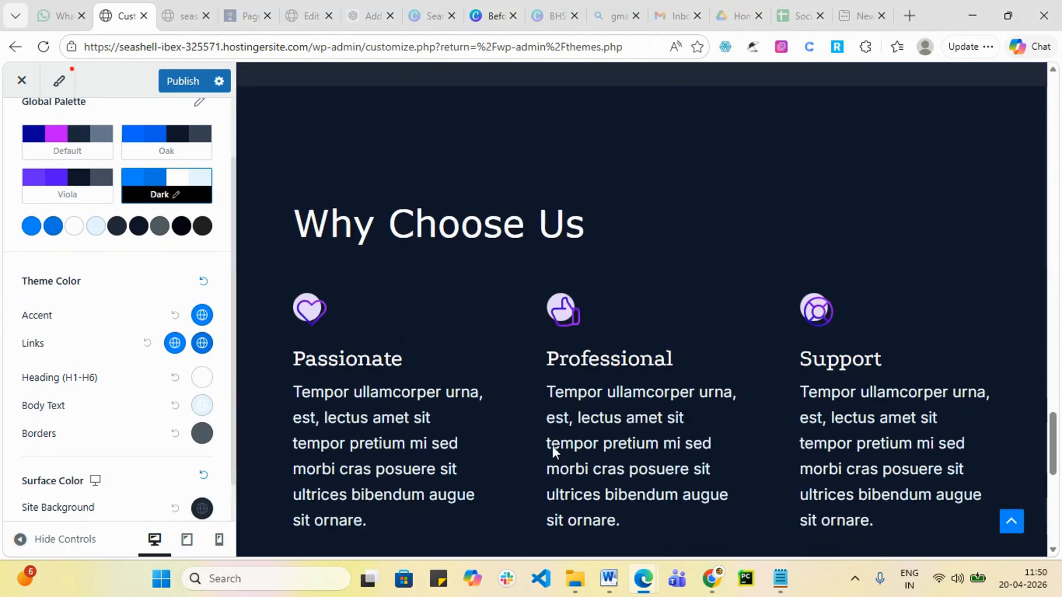
scroll(549, 407, "up", 15)
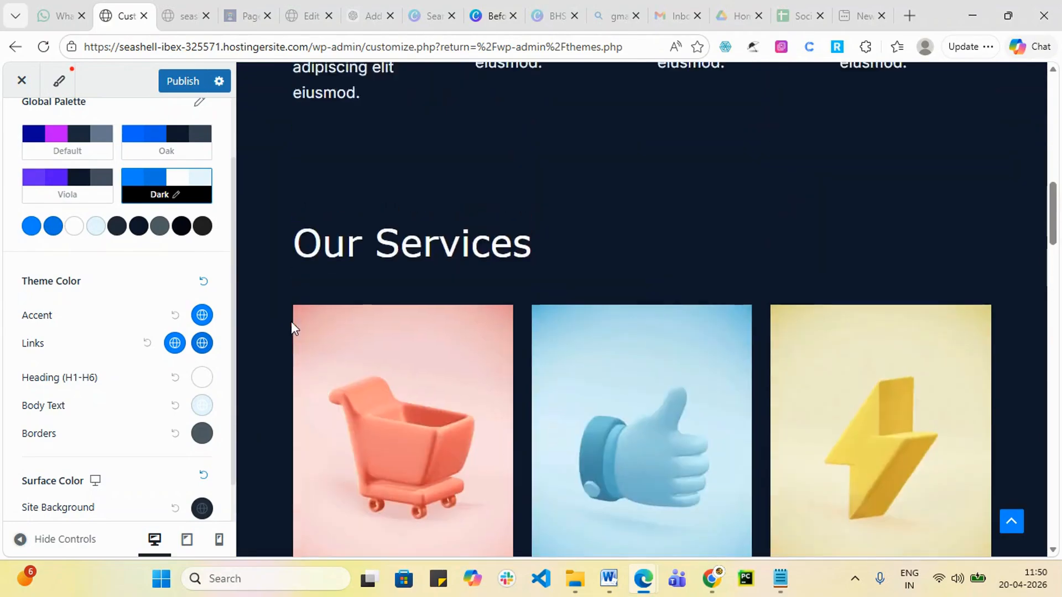
scroll(595, 171, "up", 10)
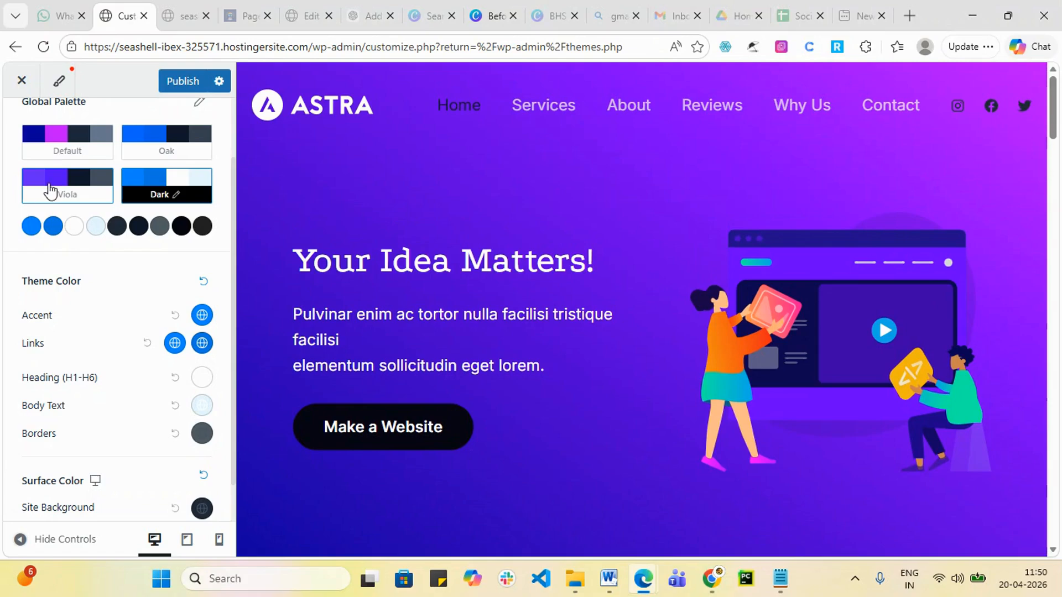
left_click(50, 191)
scroll(686, 232, "down", 5)
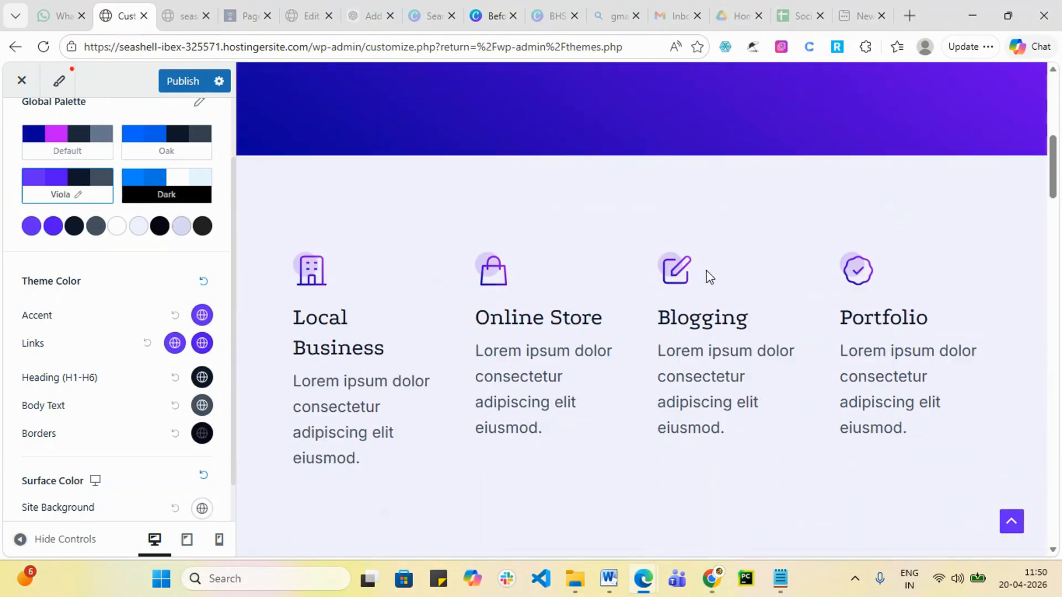
scroll(691, 299, "down", 10)
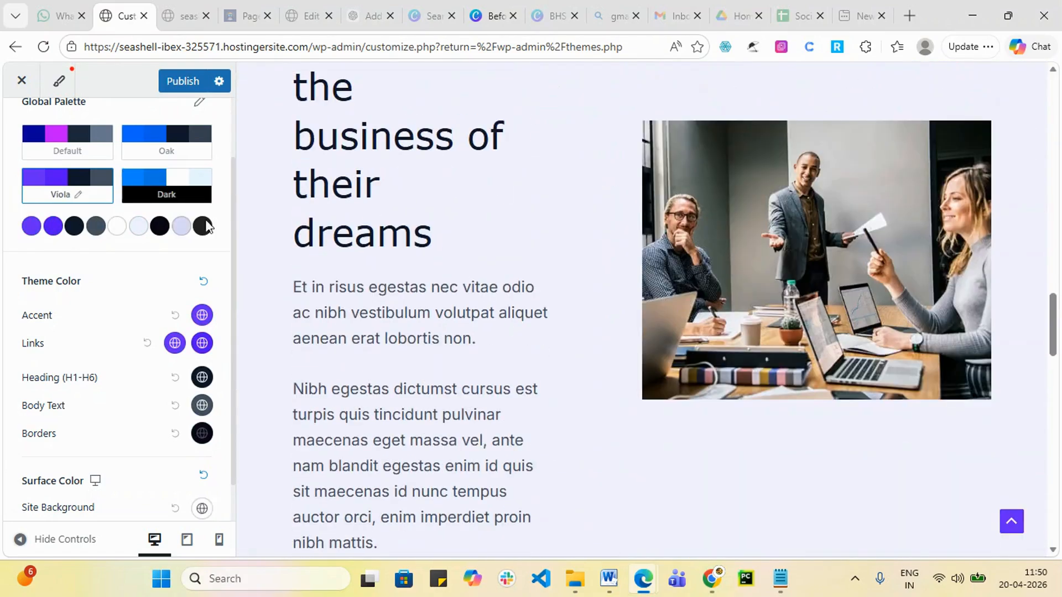
left_click(166, 145)
scroll(556, 242, "up", 5)
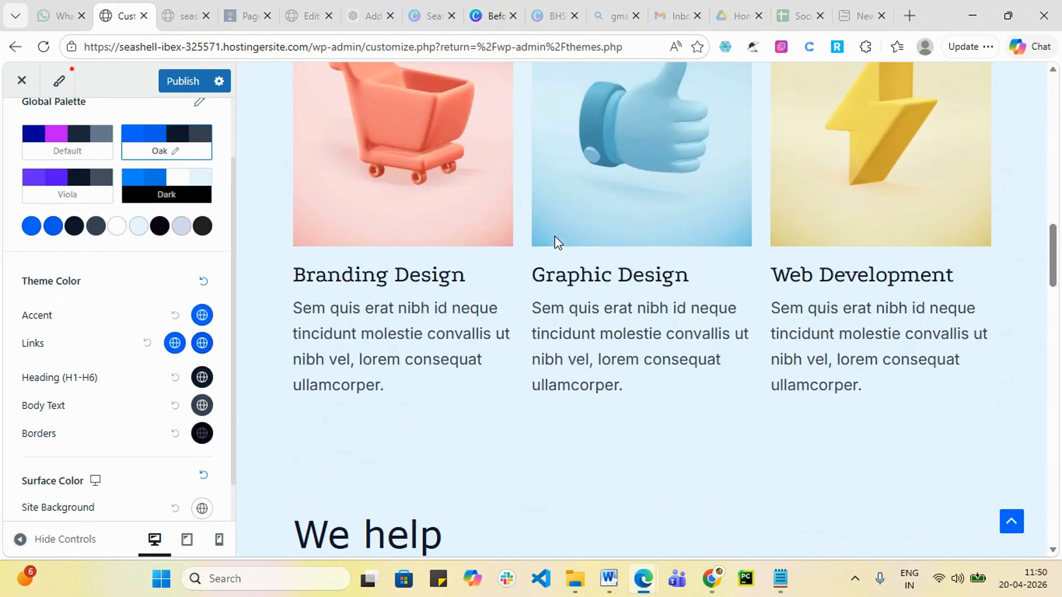
scroll(556, 242, "up", 10)
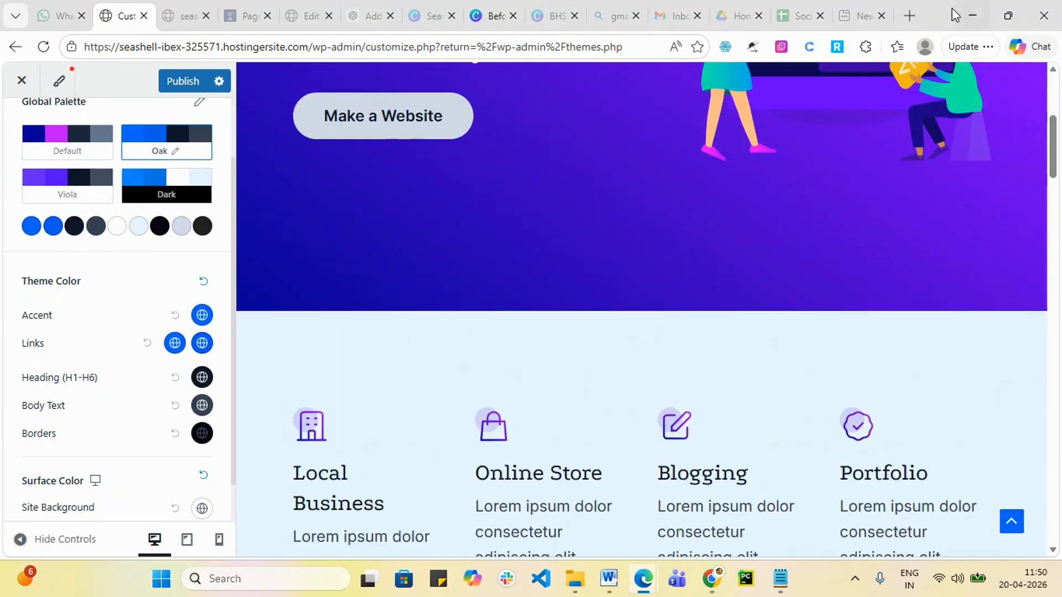
left_click(962, 12)
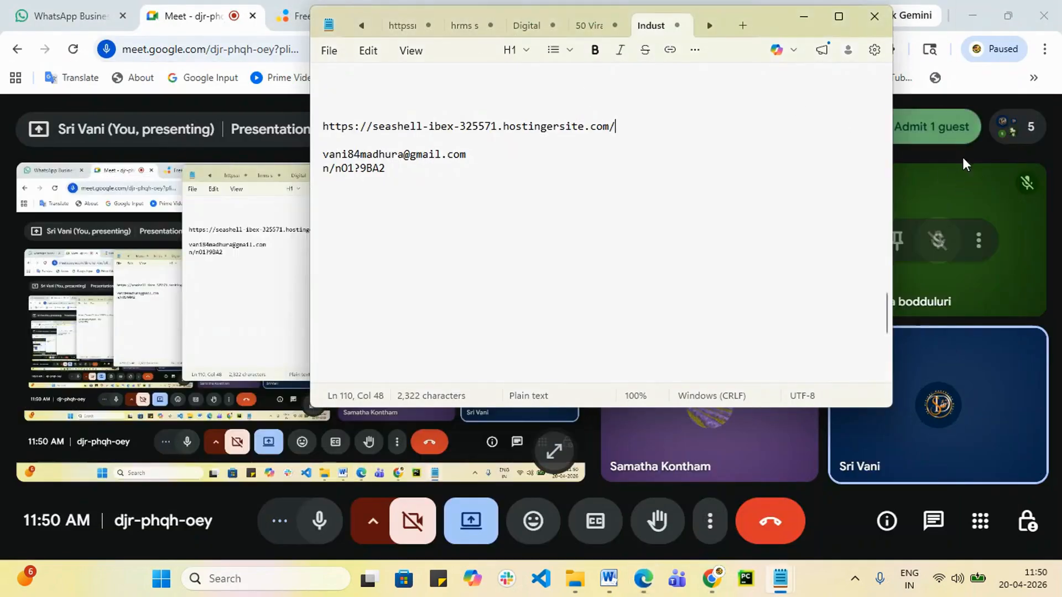
Admit the waiting guest to the Google Meet call, then return to the Customizer
left_click(815, 25)
left_click(935, 141)
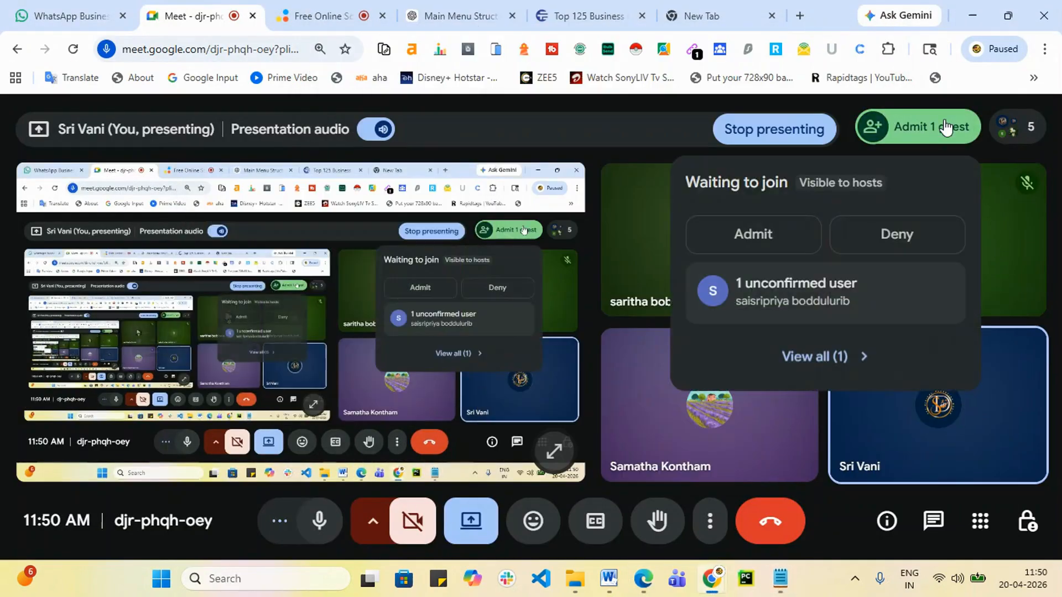
left_click(788, 235)
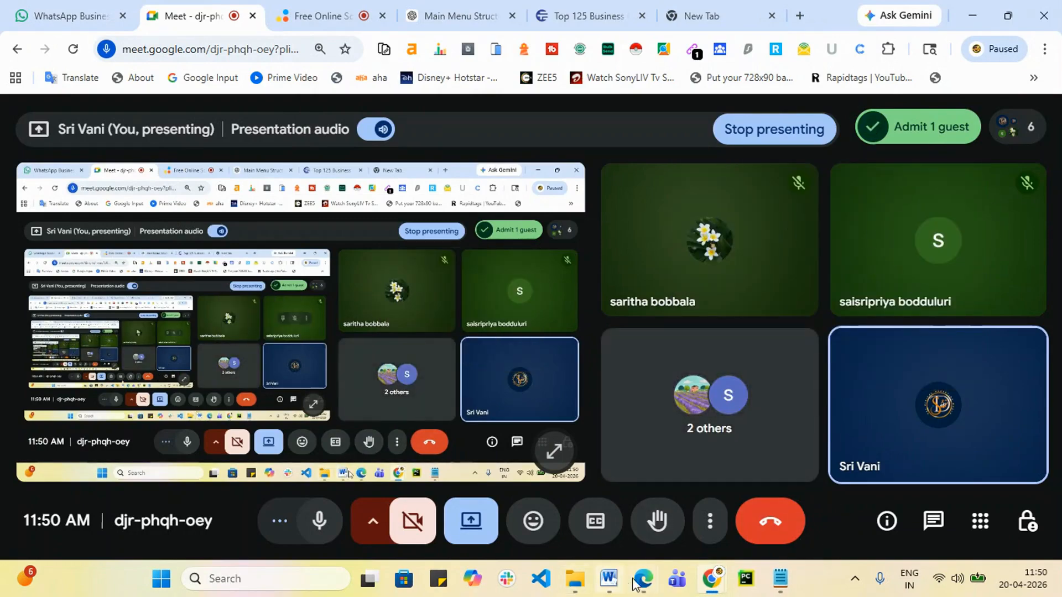
mouse_move(644, 579)
mouse_move(772, 534)
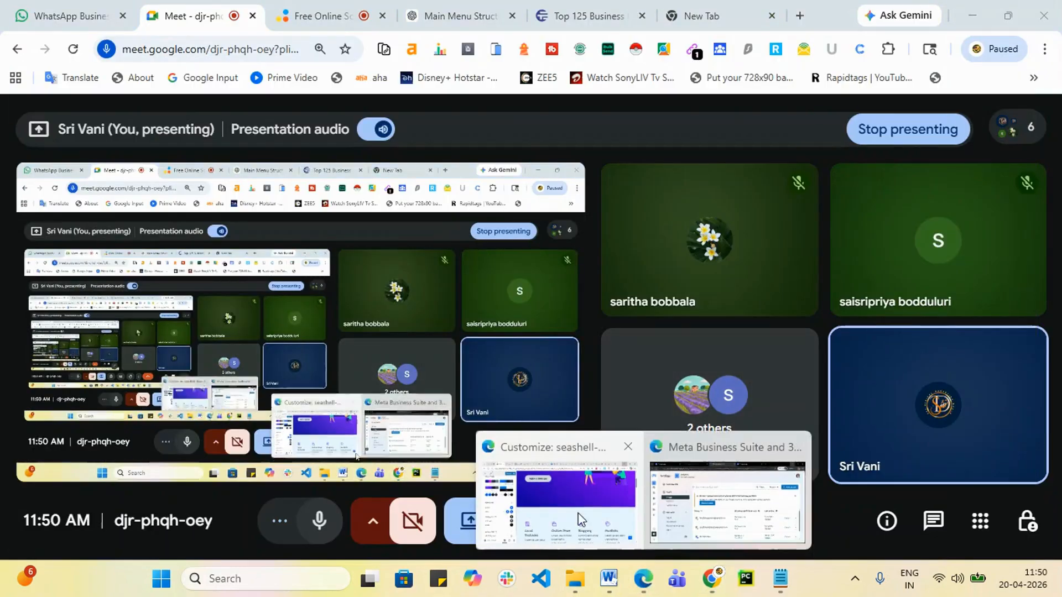
left_click(546, 503)
Apply the Default global palette, restoring the purple hero and white sections in the preview
scroll(447, 294, "down", 15)
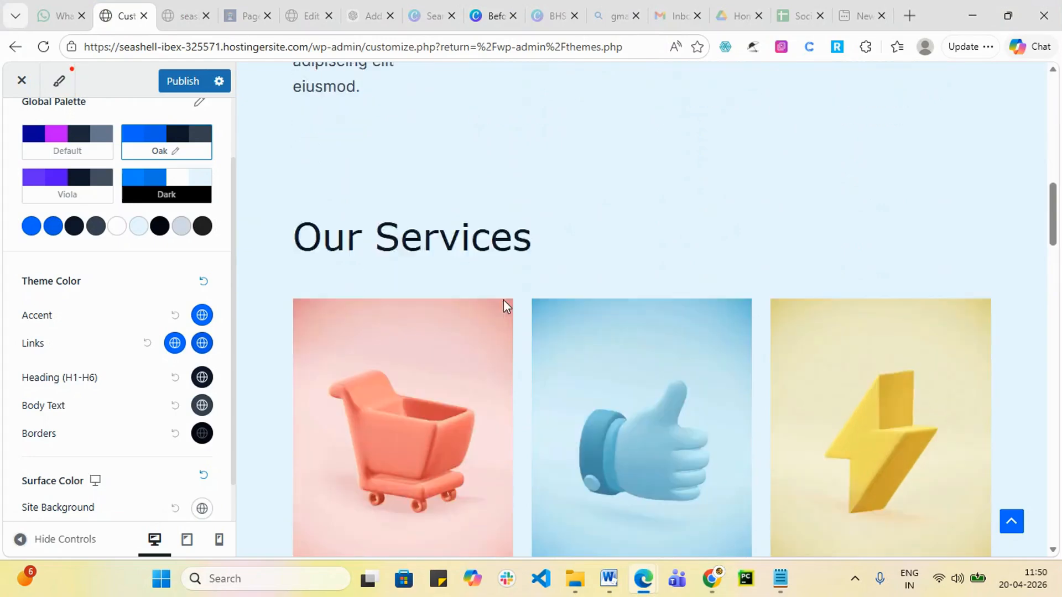
scroll(505, 307, "down", 2)
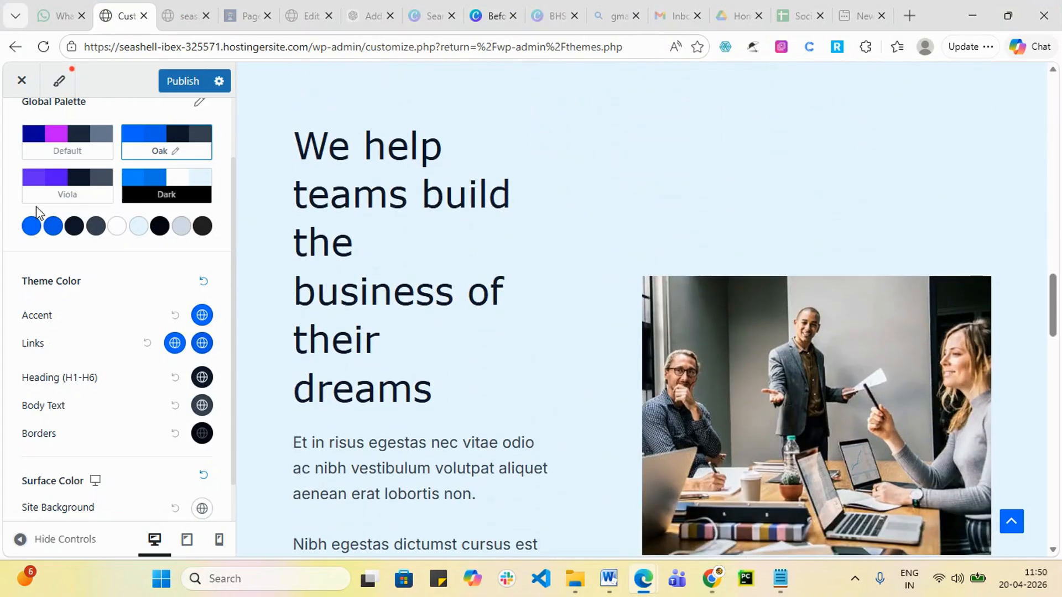
left_click(84, 161)
scroll(583, 316, "up", 5)
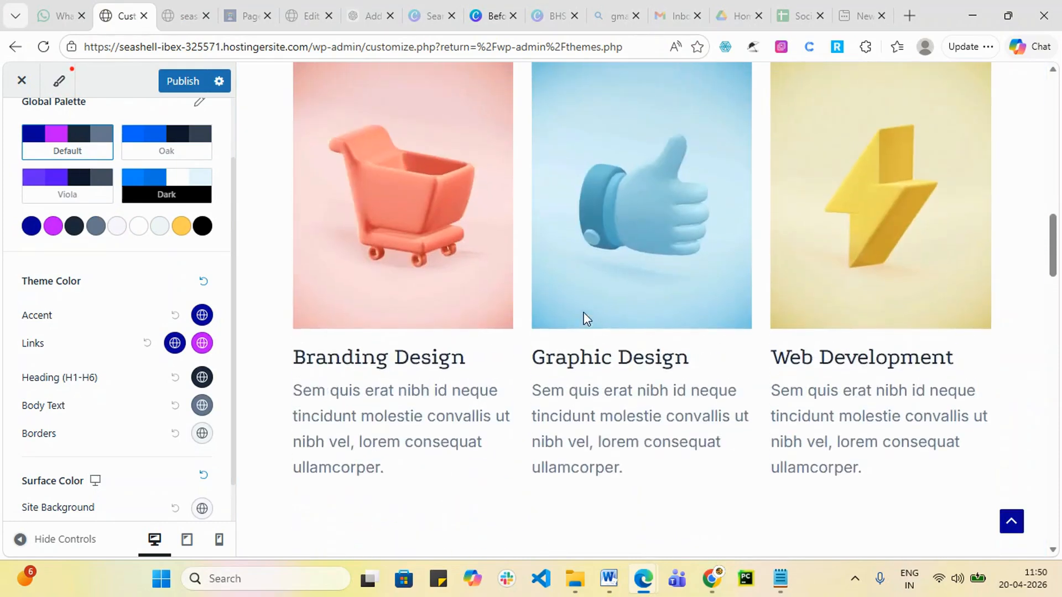
scroll(587, 318, "up", 8)
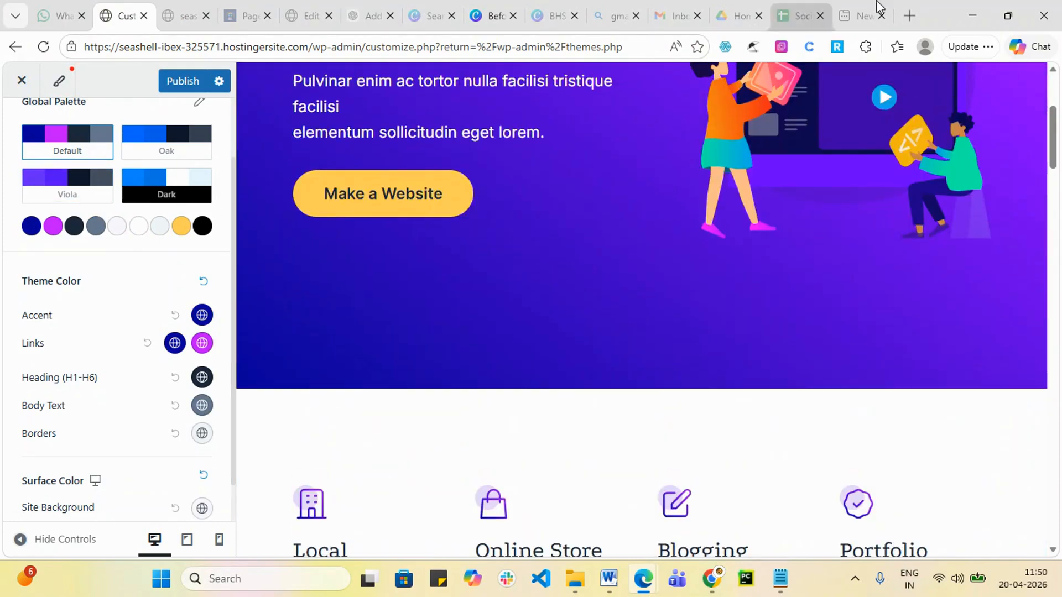
left_click(972, 15)
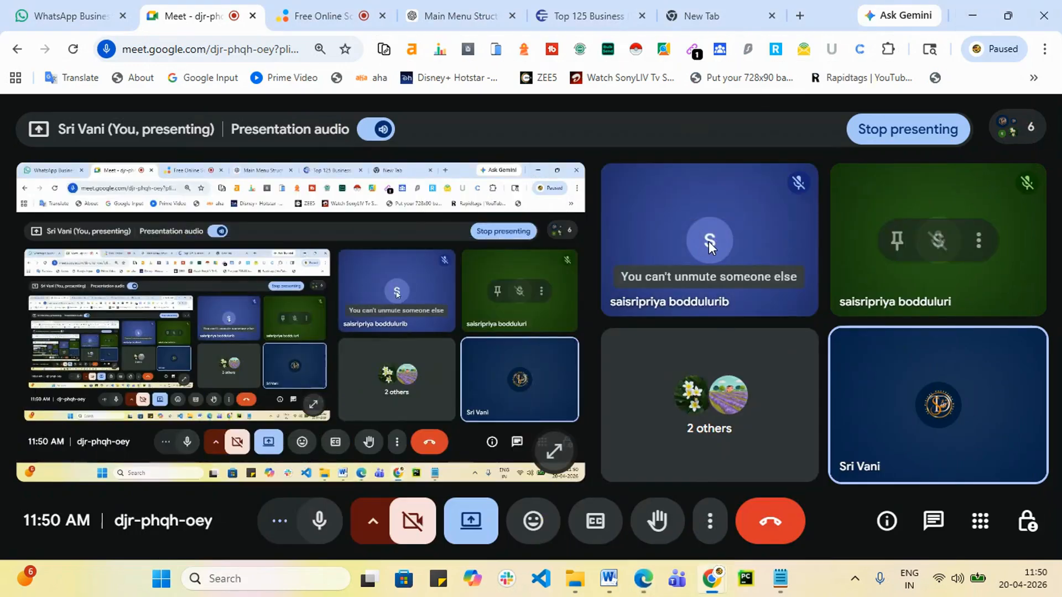
left_click(644, 582)
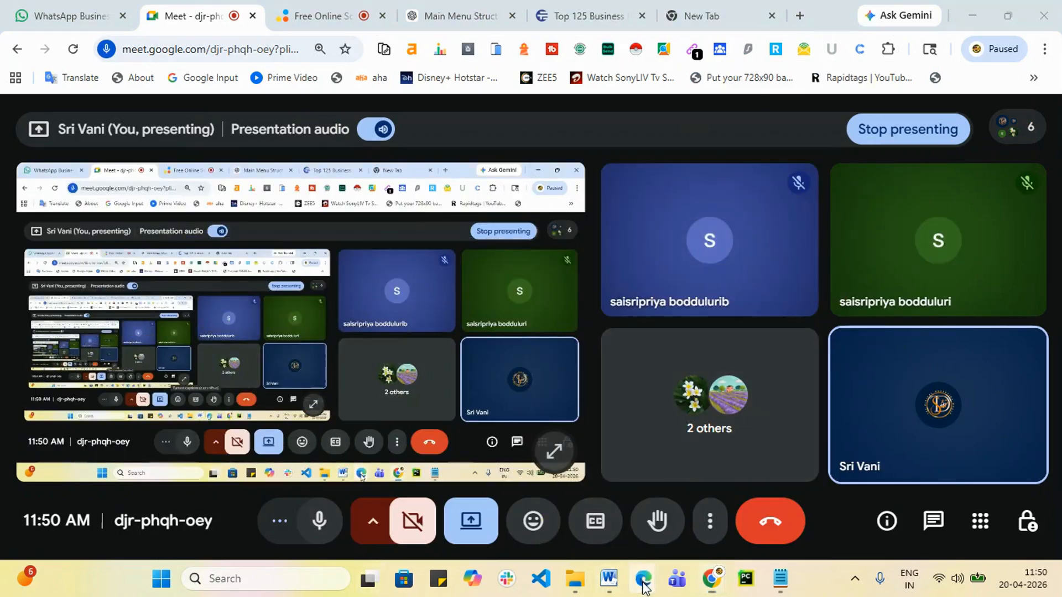
left_click(602, 526)
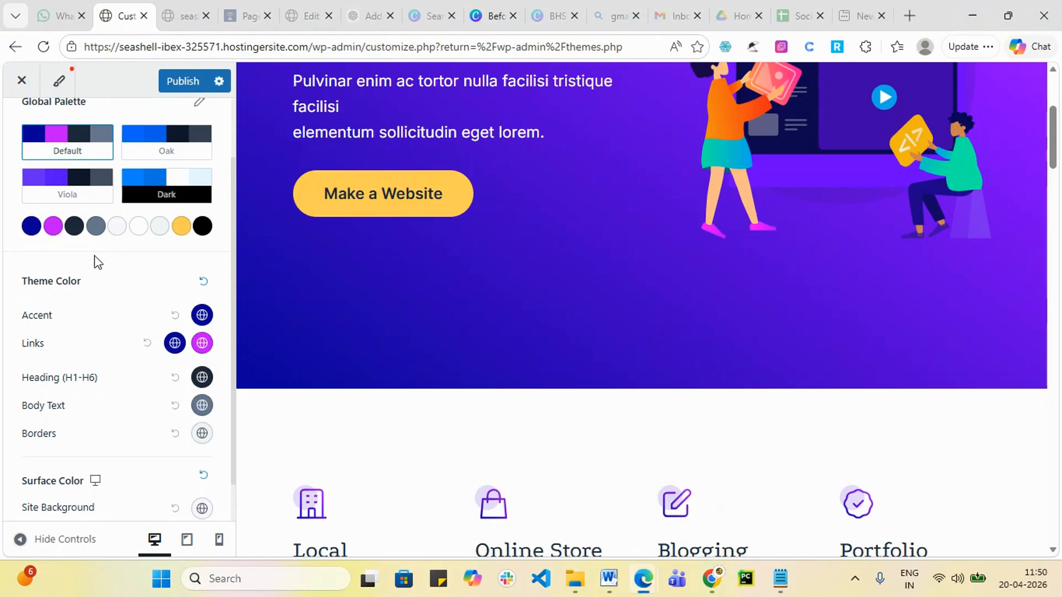
Apply the Viola global palette and review the violet-accented preview
scroll(97, 261, "up", 2)
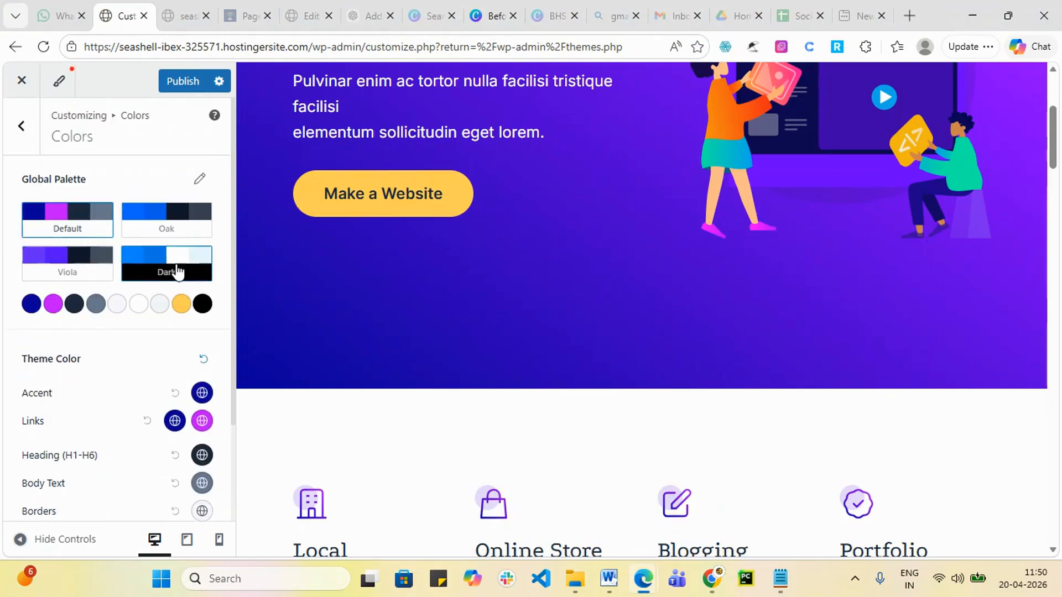
scroll(490, 280, "down", 5)
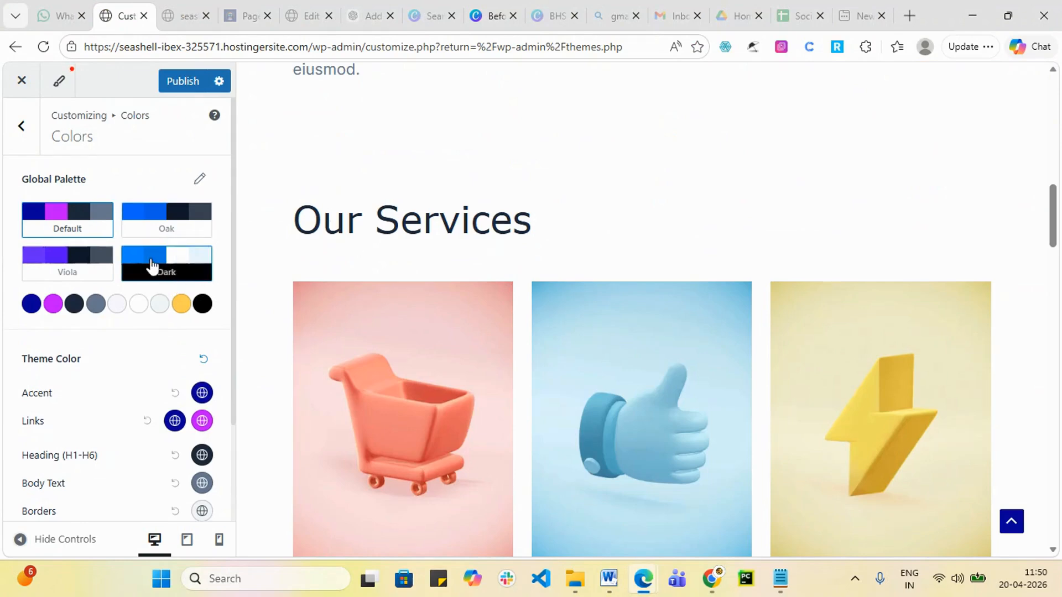
left_click(109, 271)
scroll(585, 272, "down", 8)
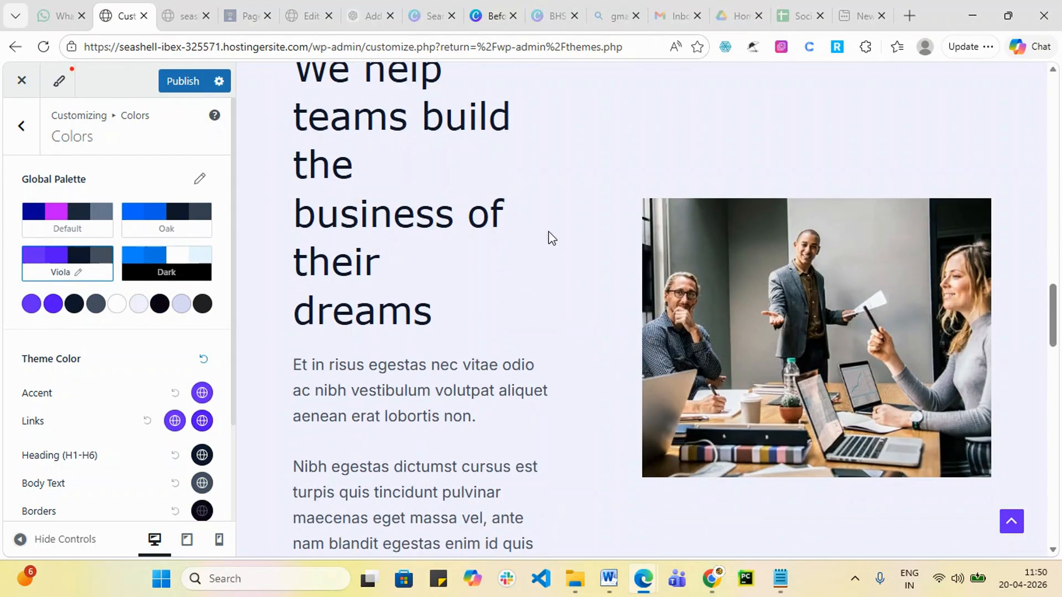
scroll(553, 232, "down", 10)
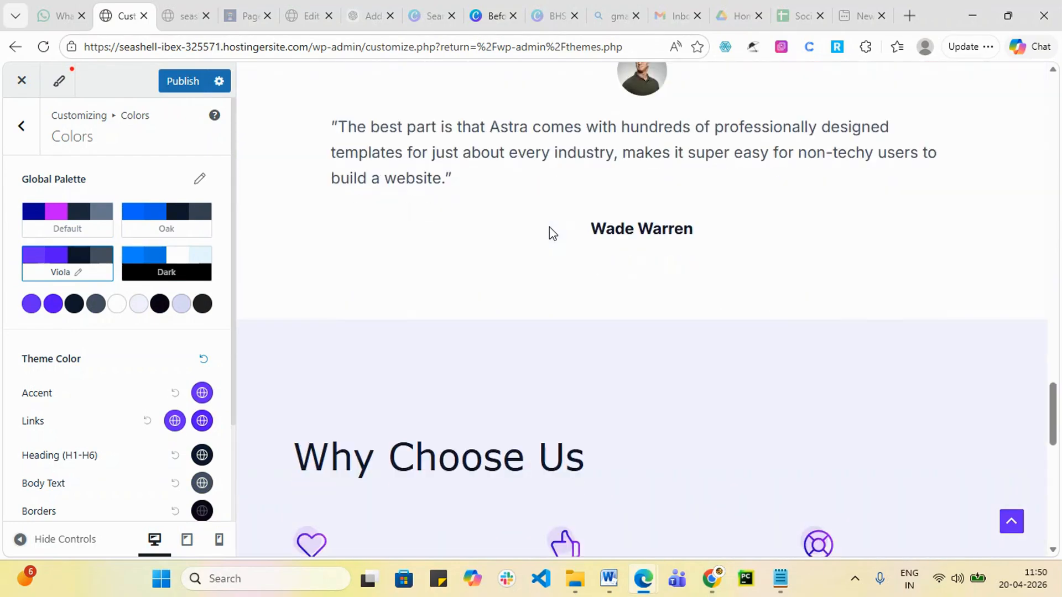
scroll(738, 293, "up", 20)
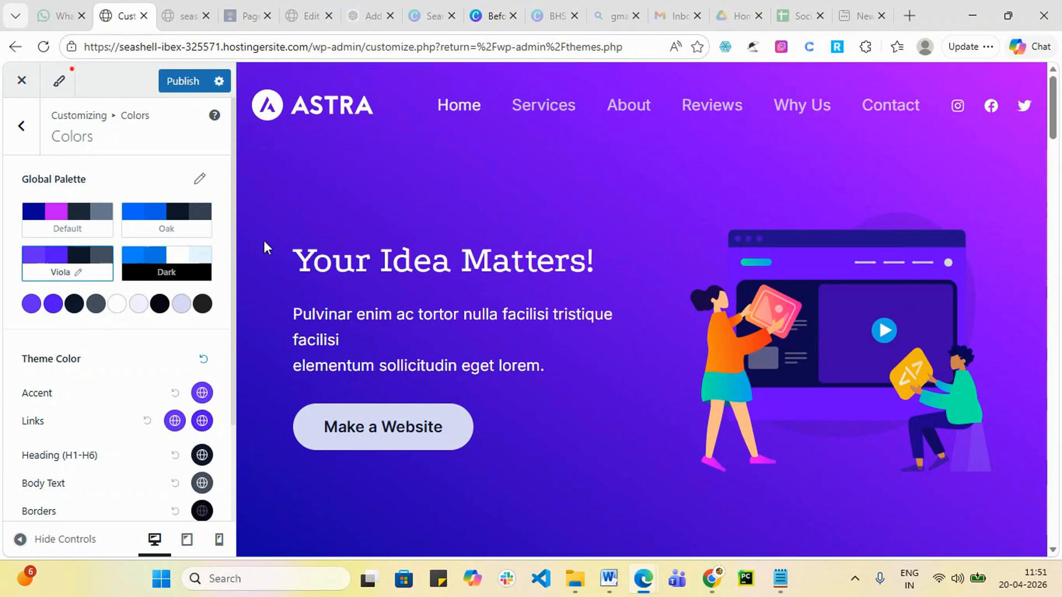
scroll(75, 393, "down", 2)
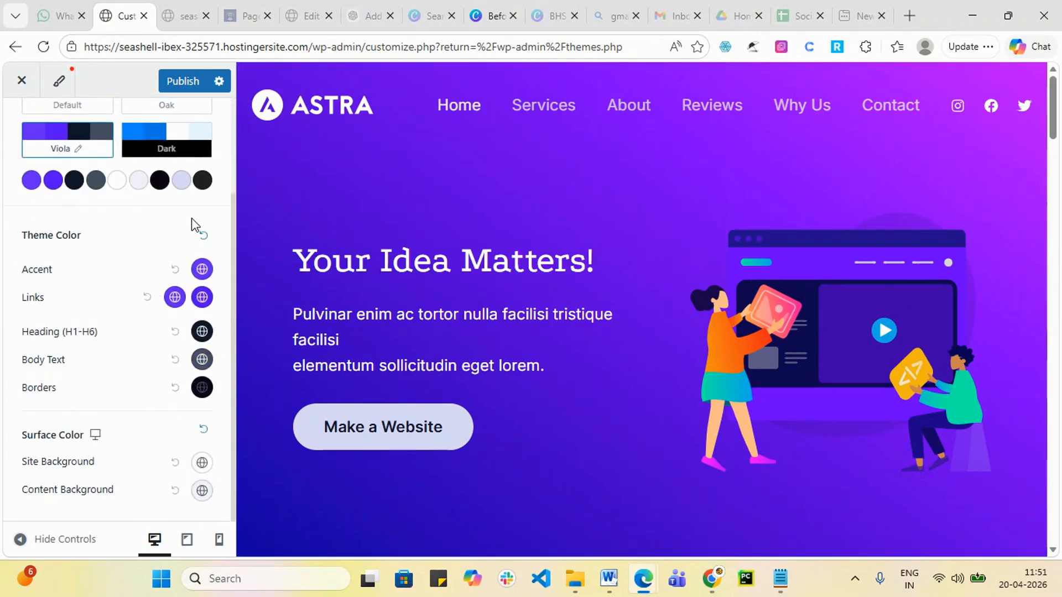
Try white for the Accent colour, then return it to the purple palette swatch
left_click(202, 269)
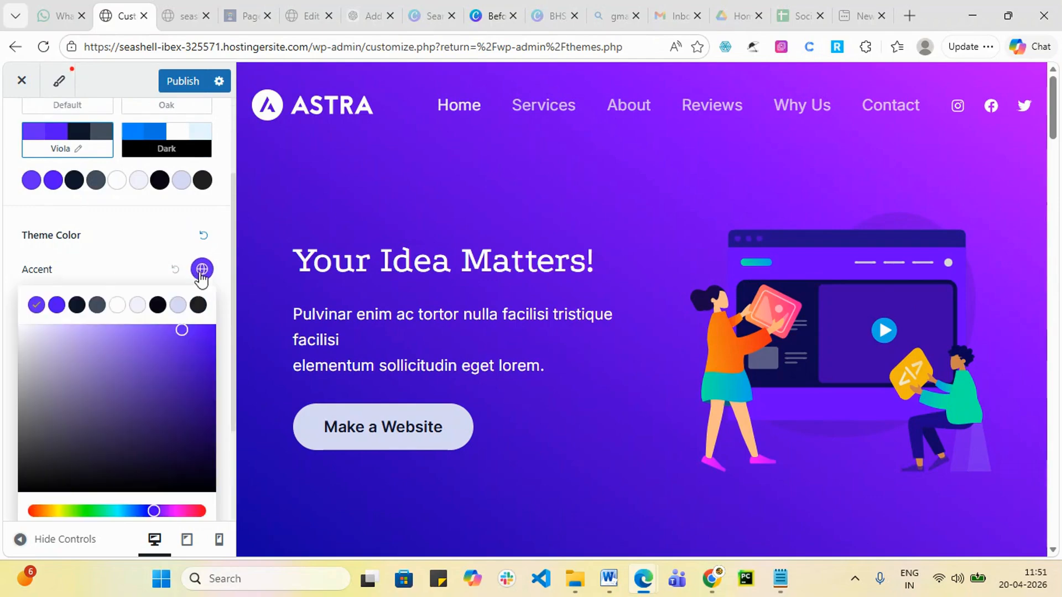
left_click(24, 332)
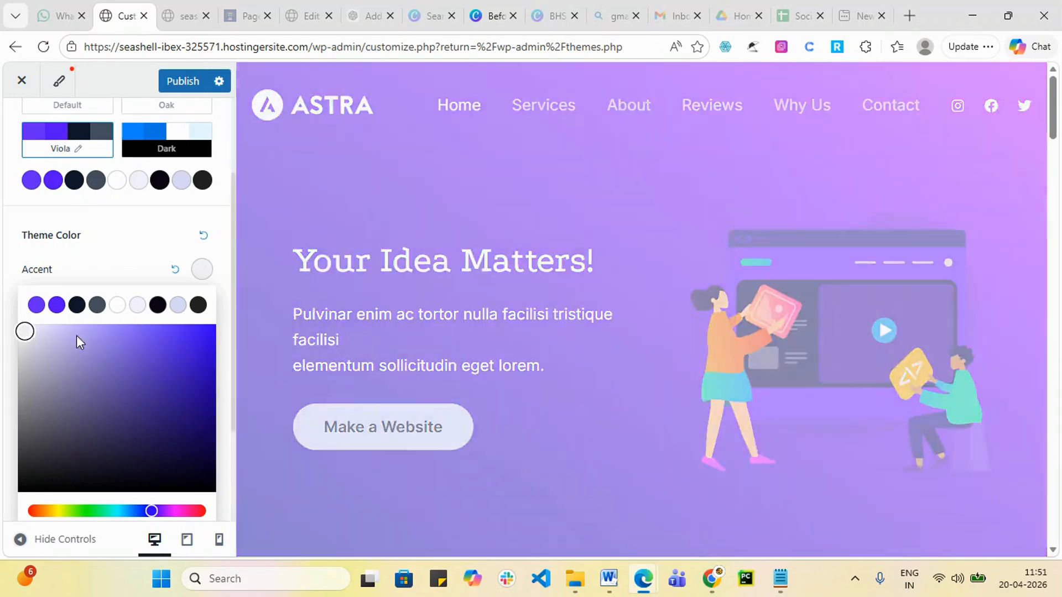
scroll(465, 260, "down", 15)
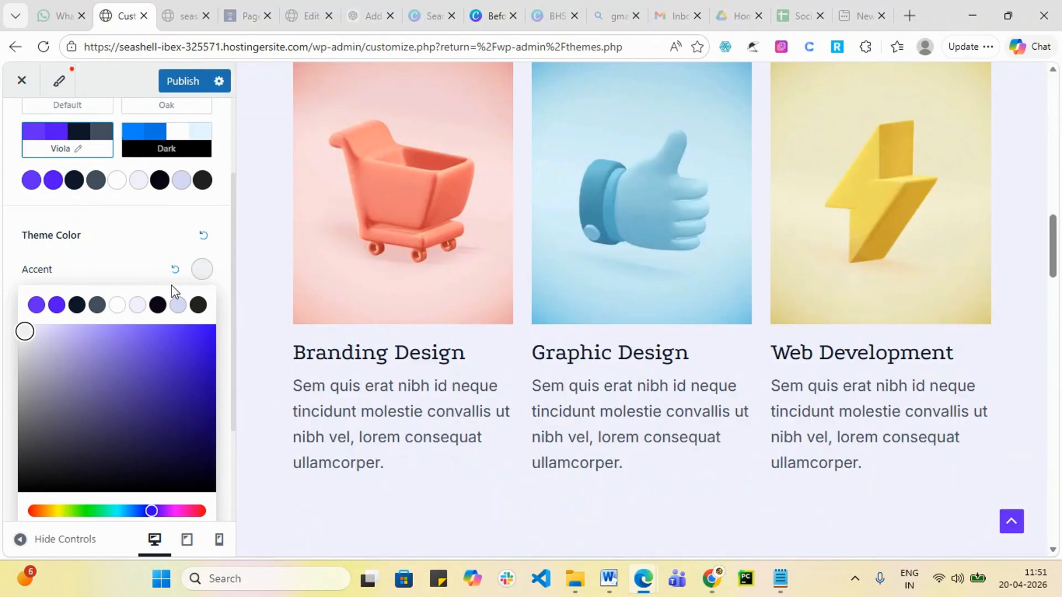
left_click(56, 305)
scroll(660, 347, "down", 10)
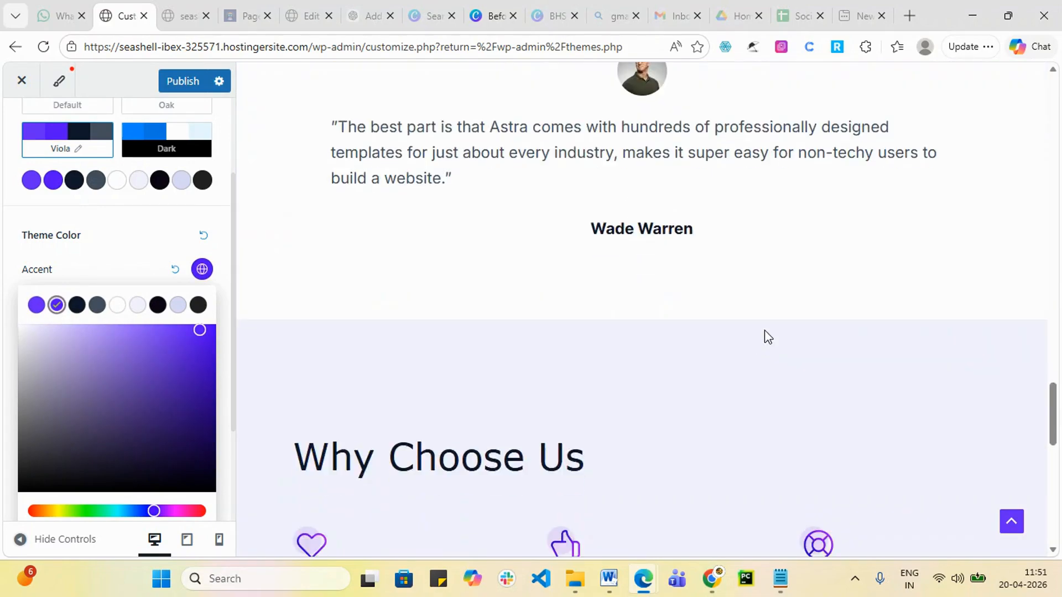
scroll(765, 330, "down", 10)
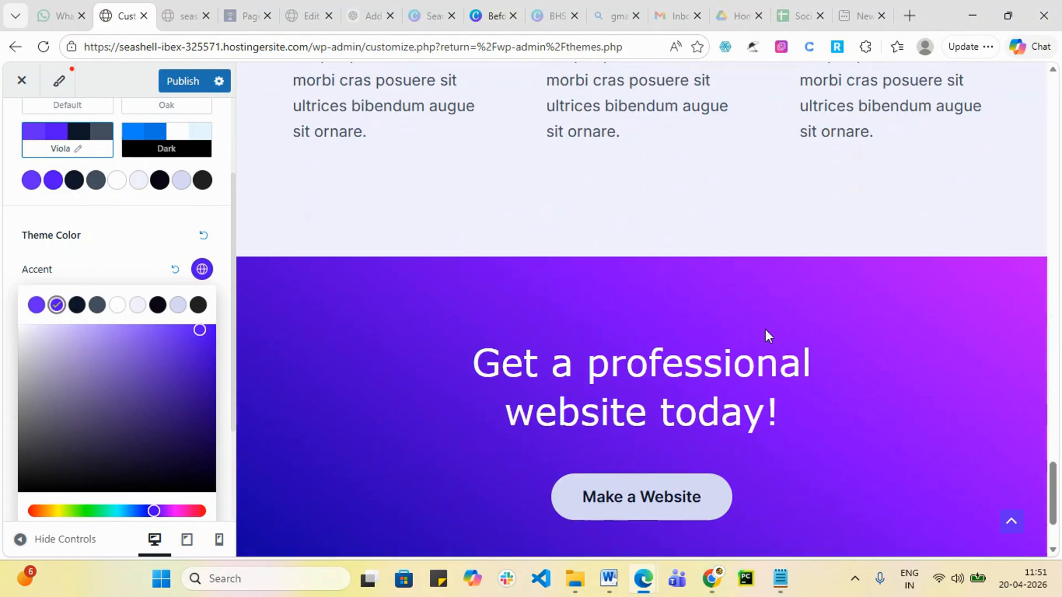
left_click(91, 268)
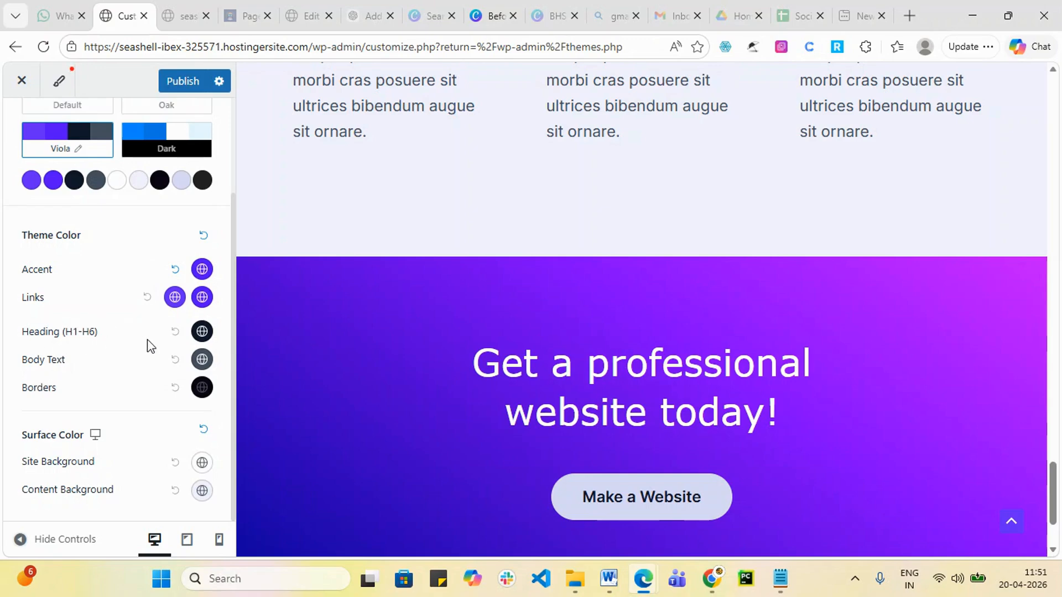
Set the Heading (H1-H6) colour to bright yellow #ECE507
scroll(781, 265, "up", 15)
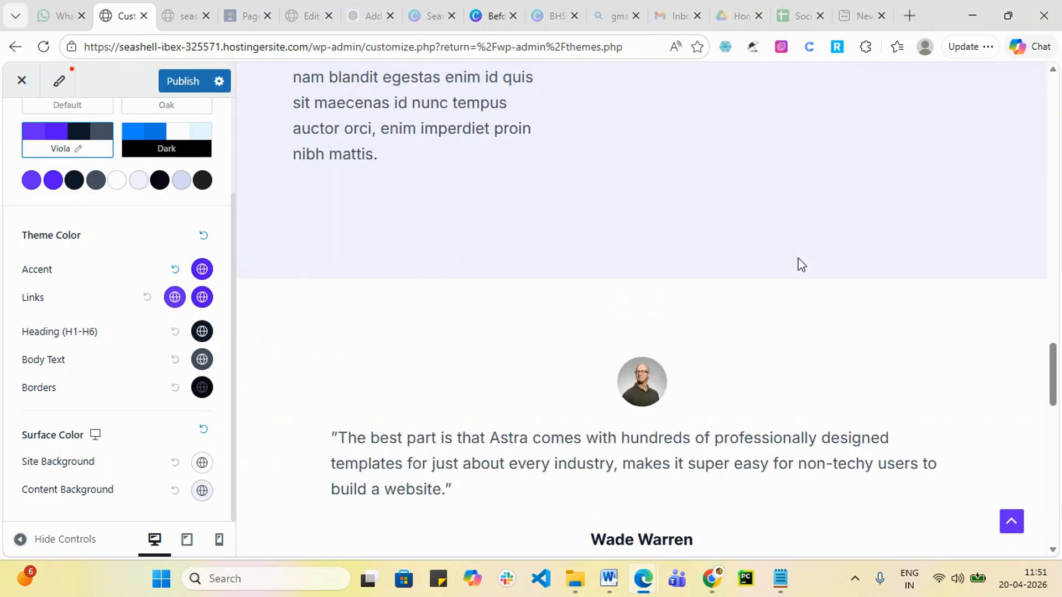
scroll(798, 257, "up", 10)
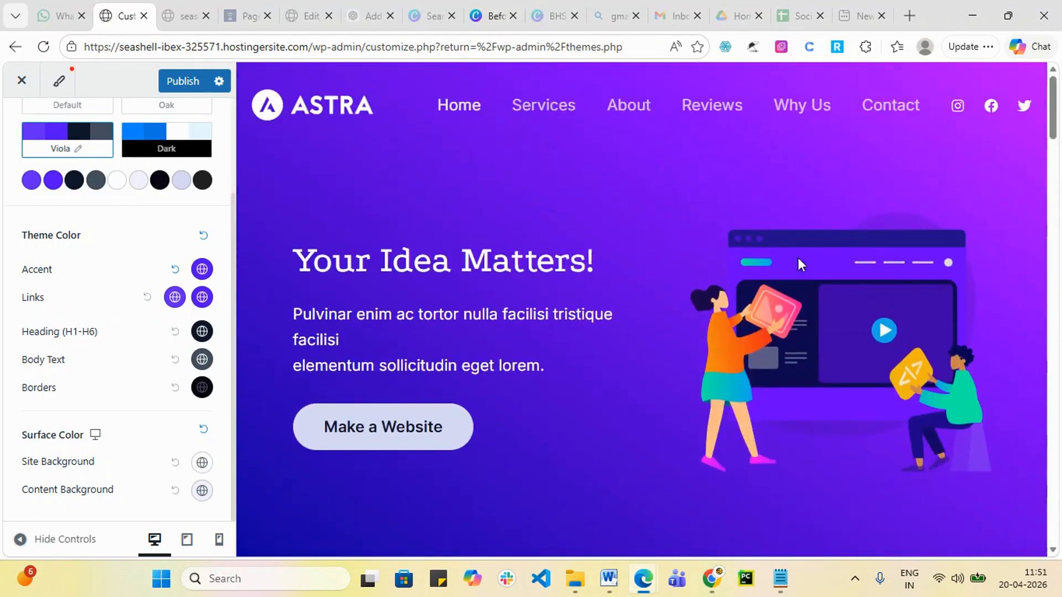
left_click(210, 334)
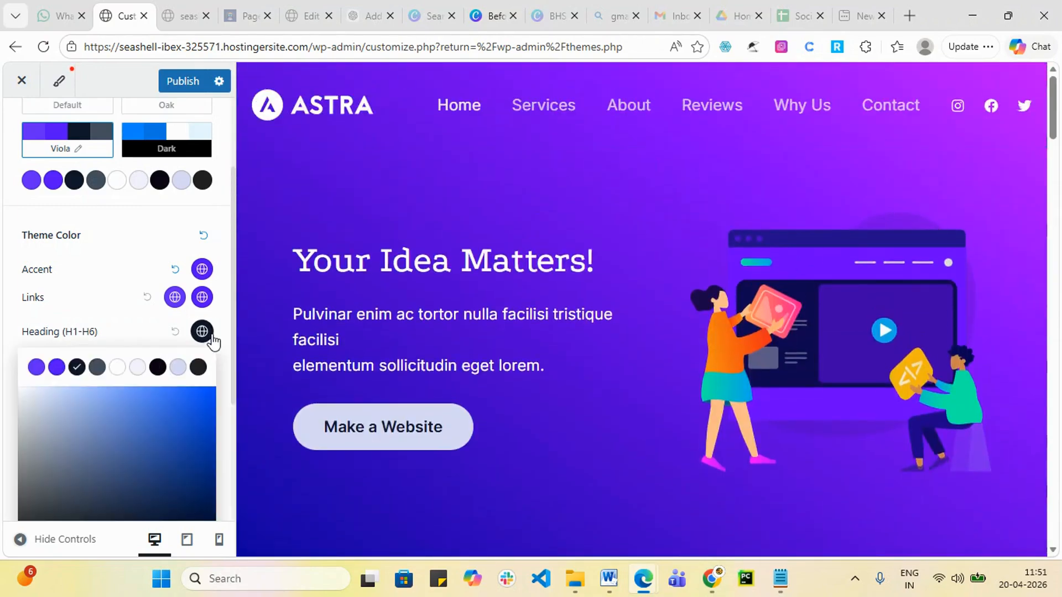
scroll(135, 415, "down", 4)
left_click(59, 363)
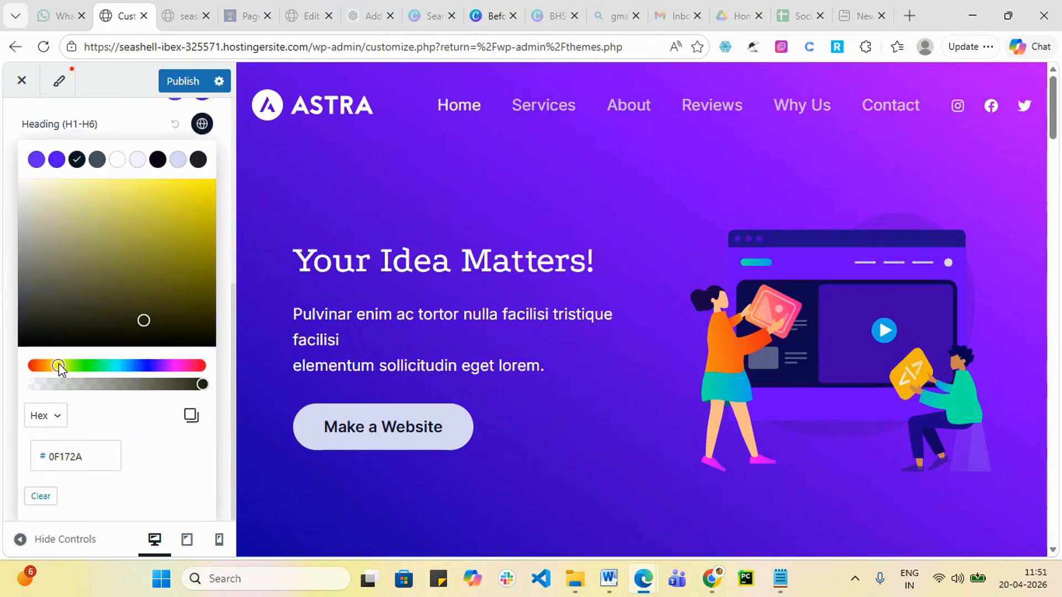
left_click(207, 190)
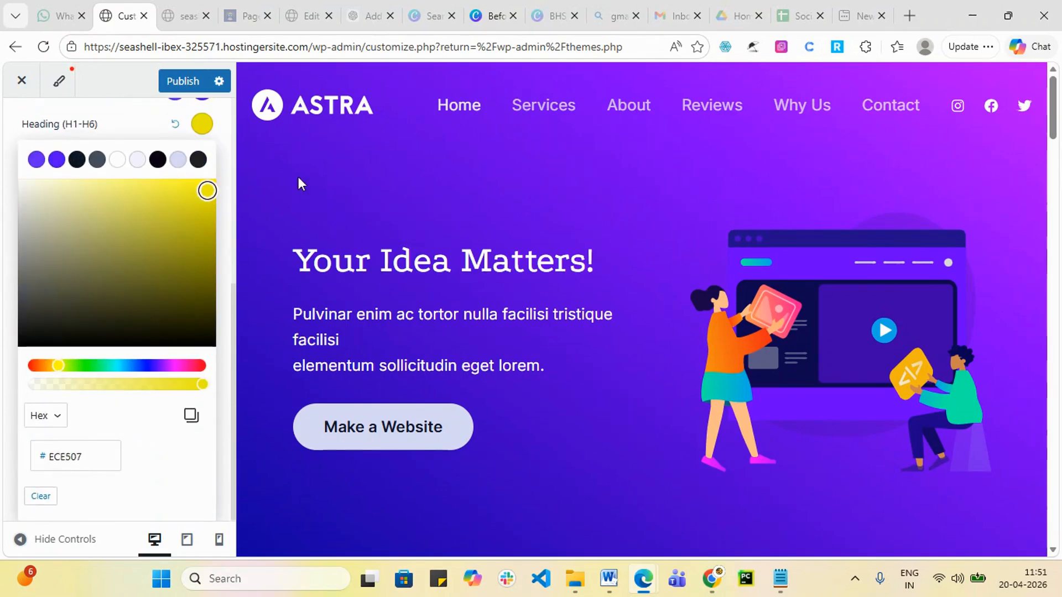
left_click(2, 217)
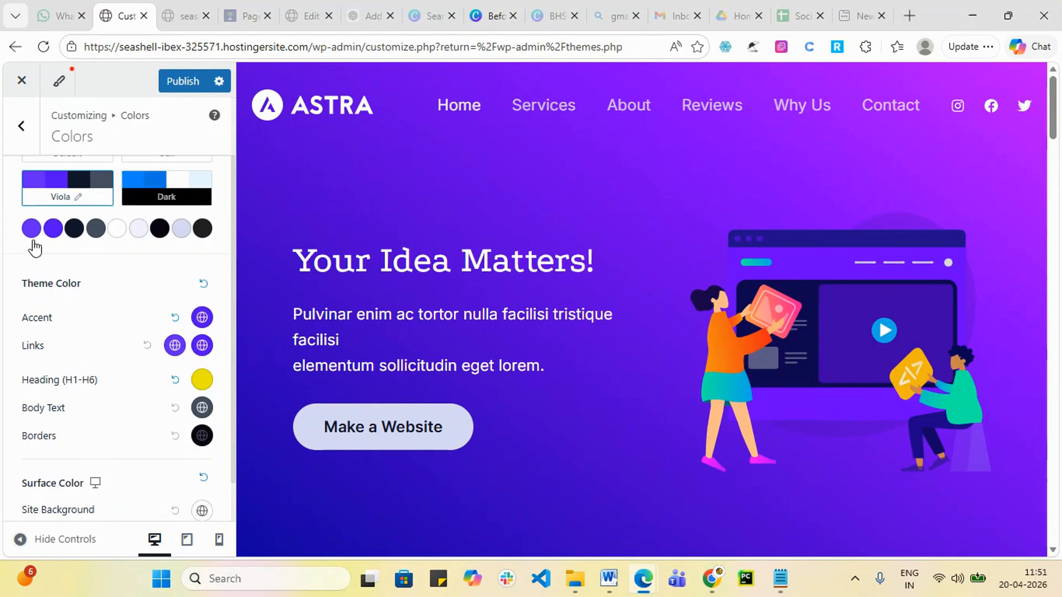
scroll(575, 321, "down", 5)
scroll(575, 320, "down", 2)
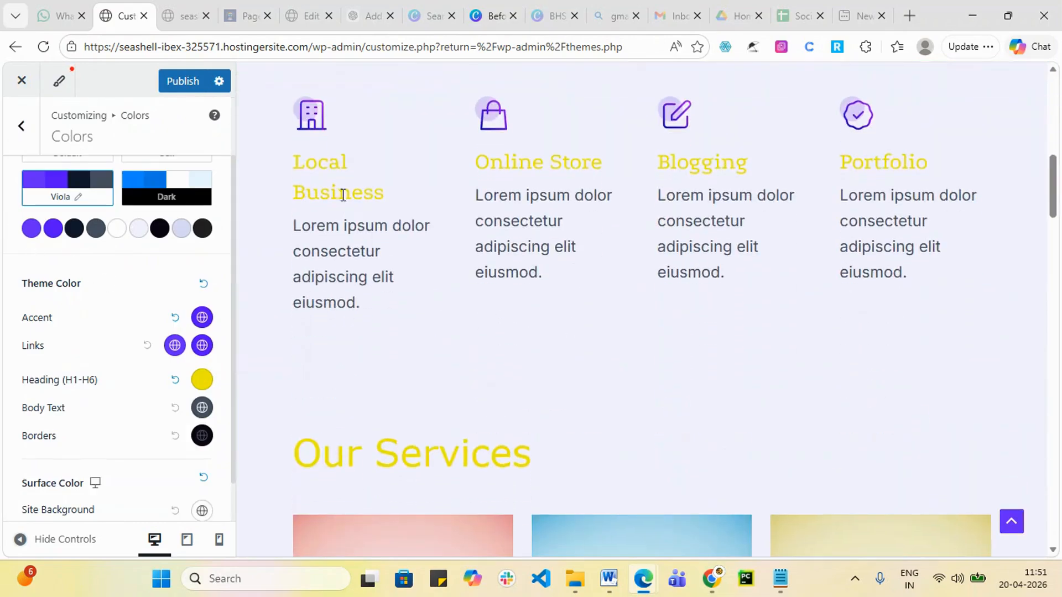
left_click_drag(296, 161, 910, 146)
scroll(209, 260, "up", 2)
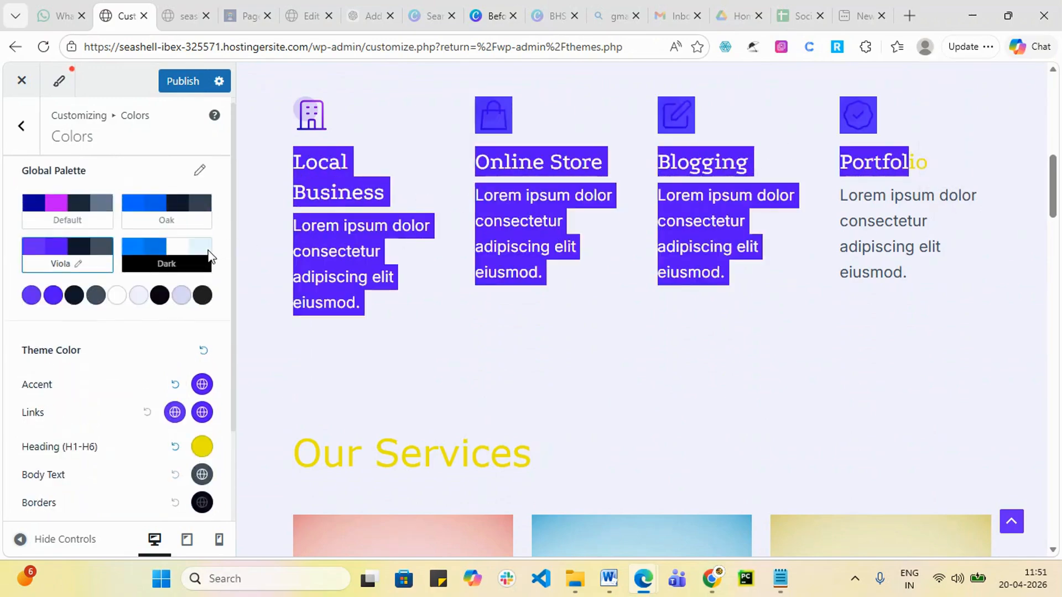
Apply the Dark global palette and review the preview
left_click(166, 264)
left_click(467, 308)
scroll(467, 308, "up", 4)
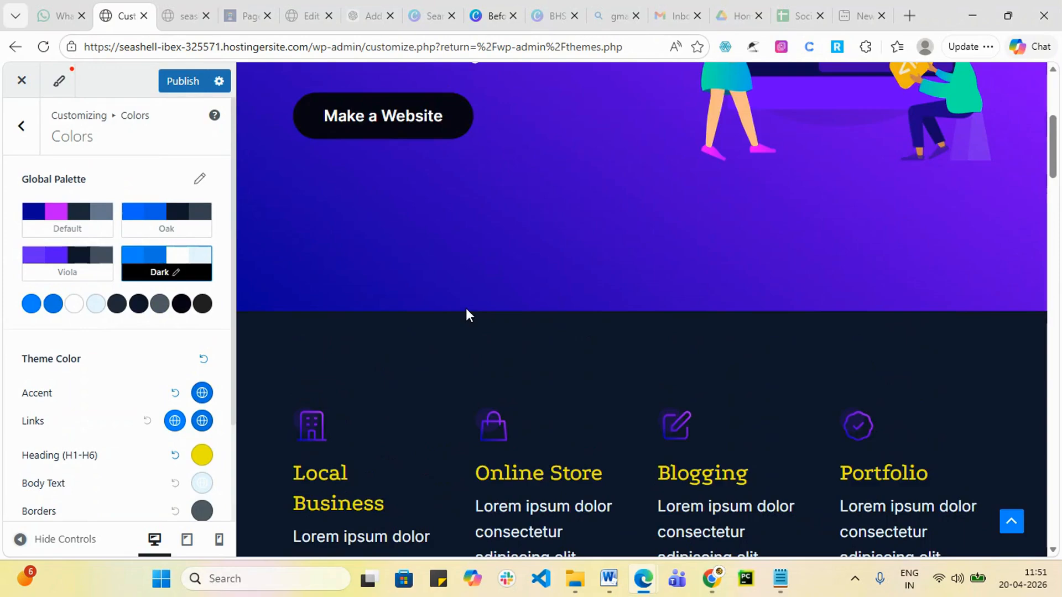
scroll(467, 309, "down", 6)
scroll(443, 293, "up", 3)
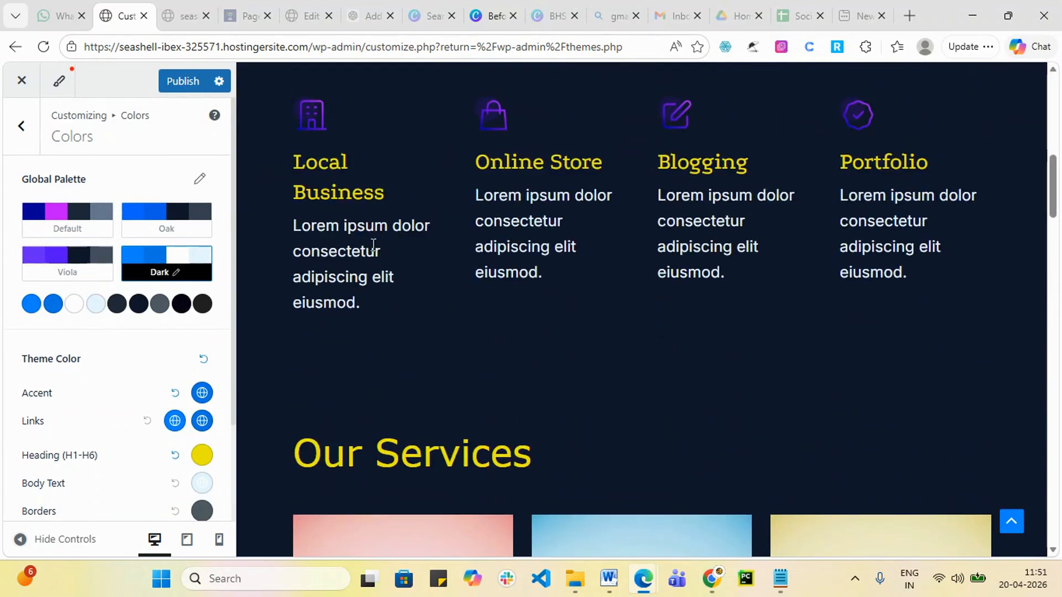
scroll(380, 234, "down", 2)
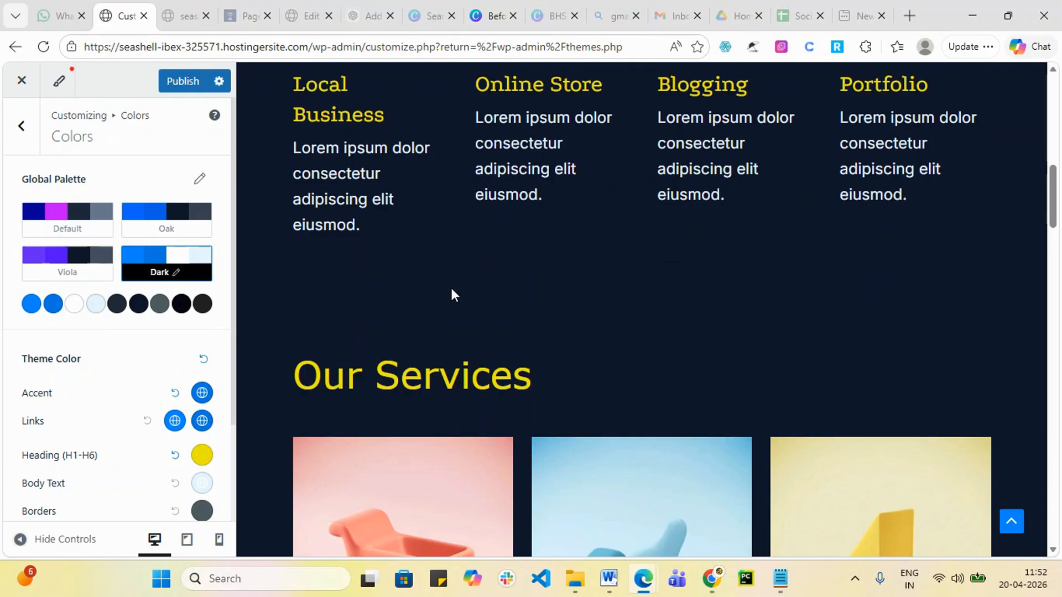
scroll(451, 294, "down", 2)
scroll(84, 473, "down", 2)
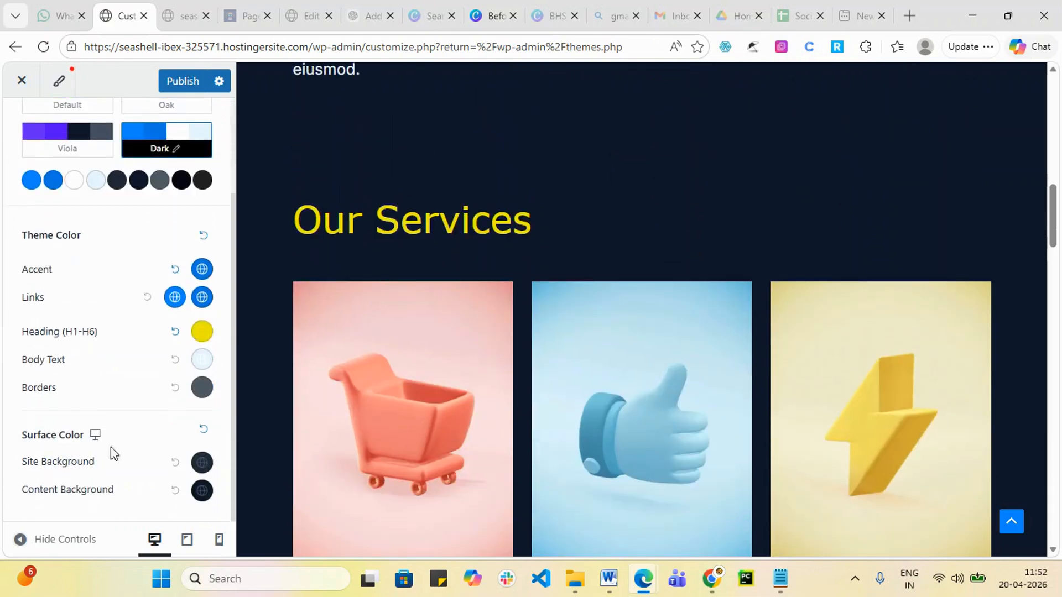
scroll(493, 344, "down", 5)
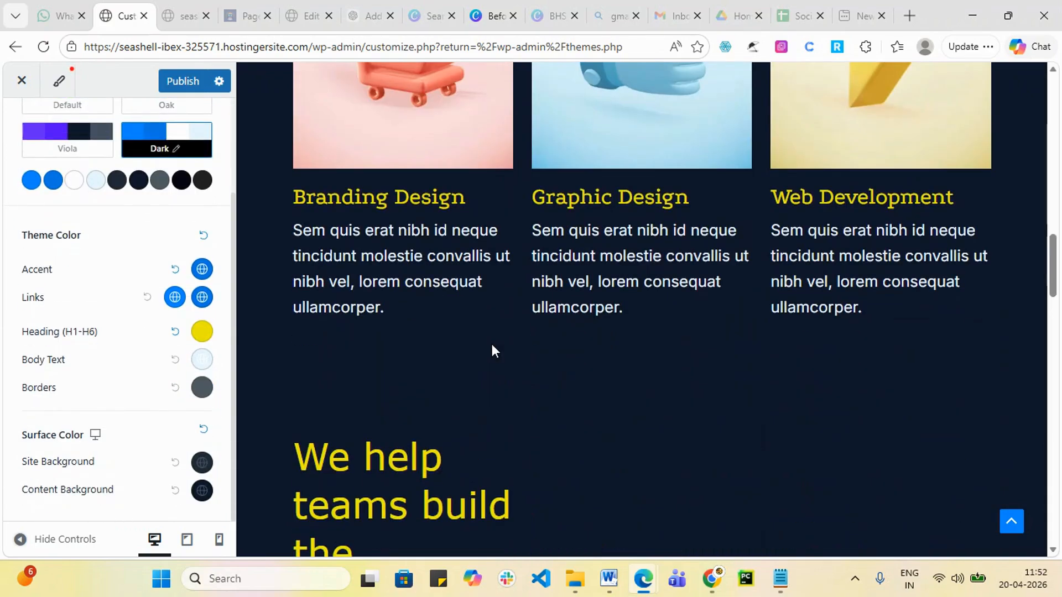
Set the Body Text colour to green #7AE325
left_click(202, 360)
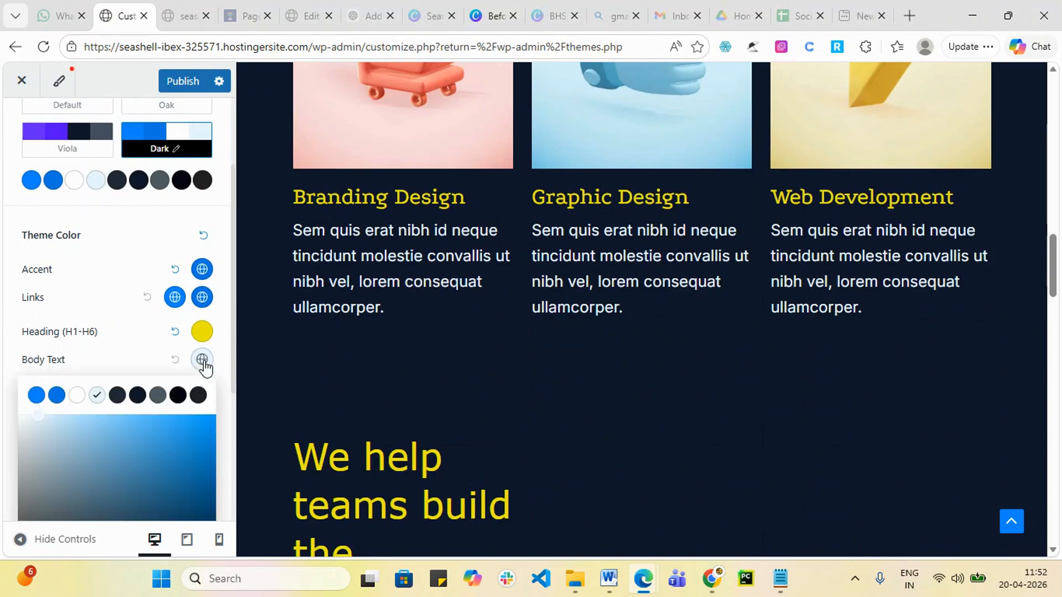
scroll(180, 387, "down", 4)
left_click_drag(69, 366, 76, 366)
left_click(99, 191)
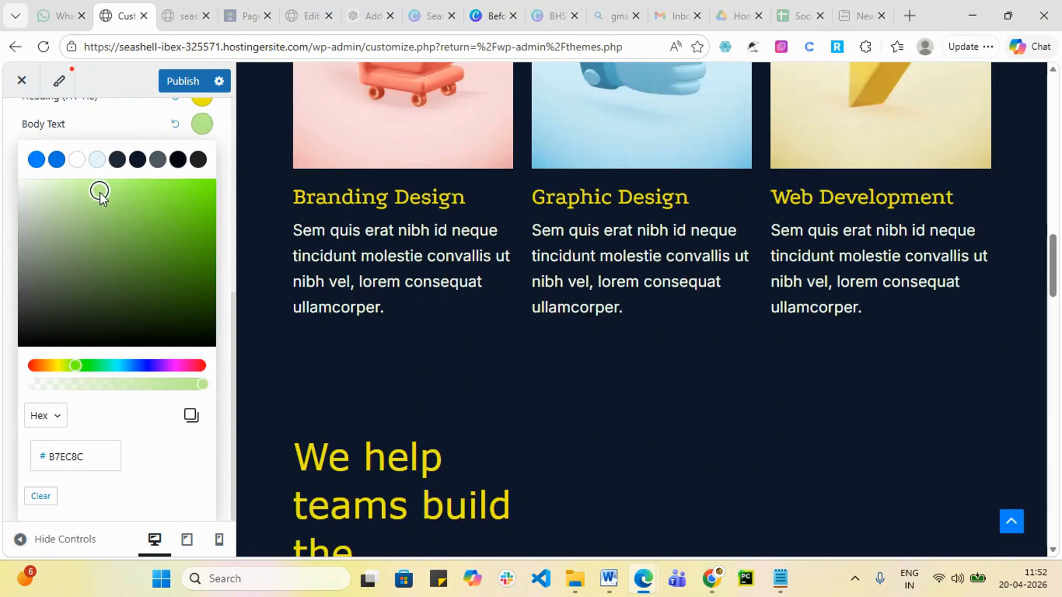
left_click(182, 197)
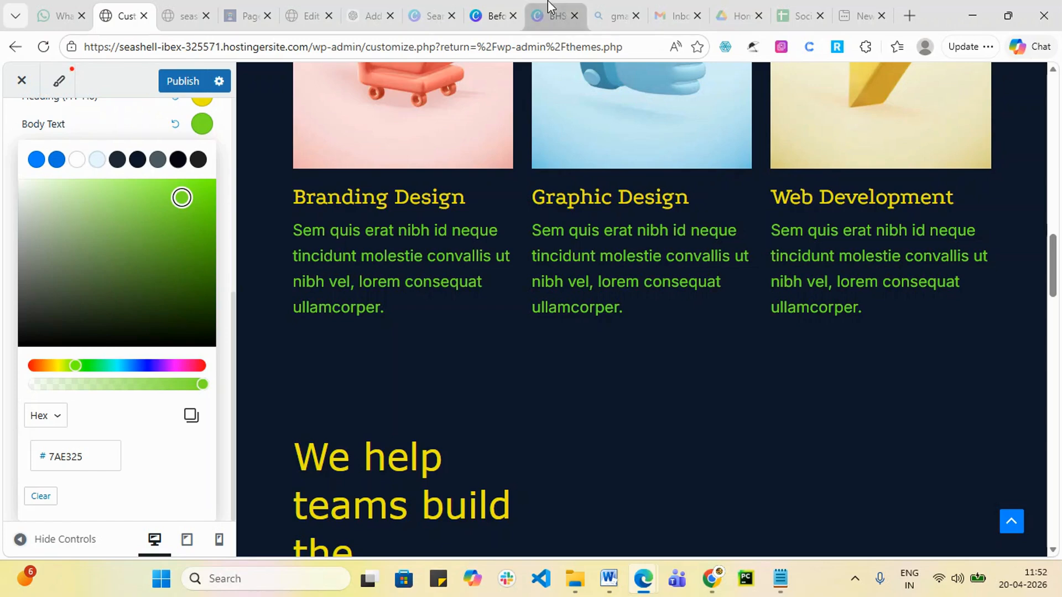
mouse_move(548, 1)
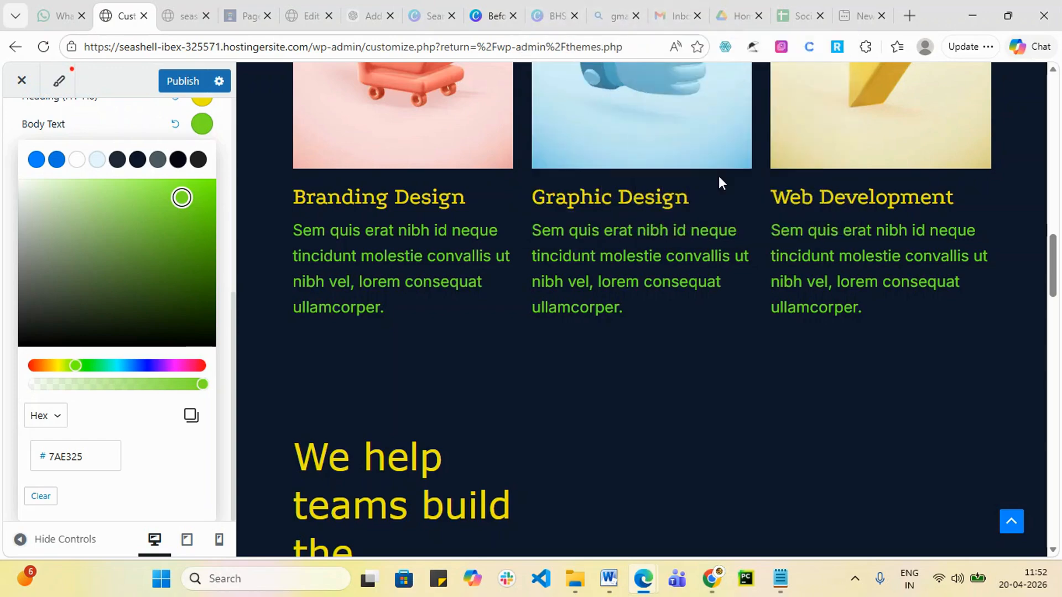
scroll(610, 119, "up", 5)
scroll(609, 119, "up", 10)
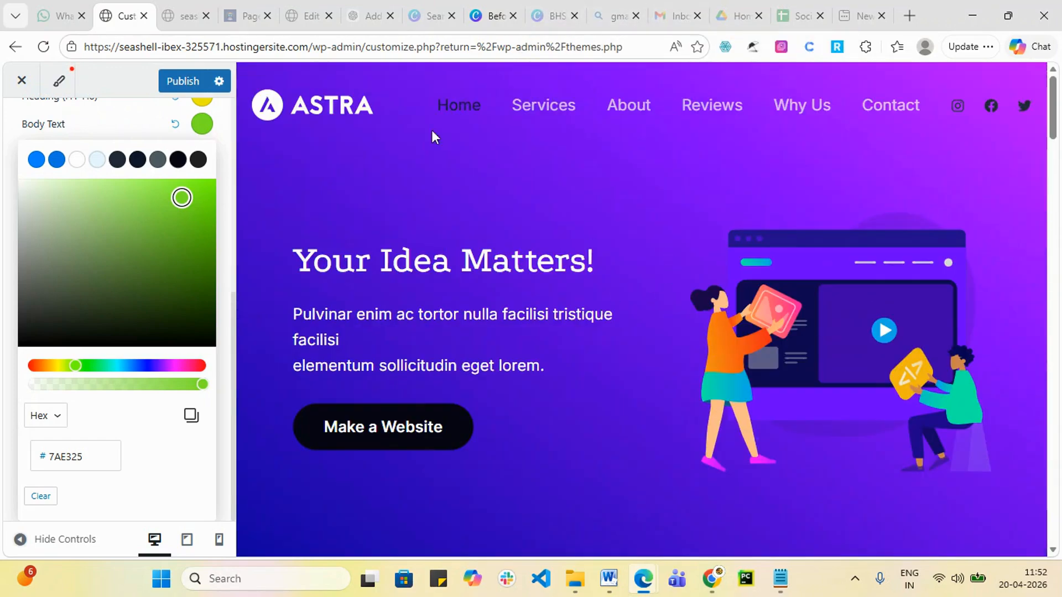
left_click(7, 326)
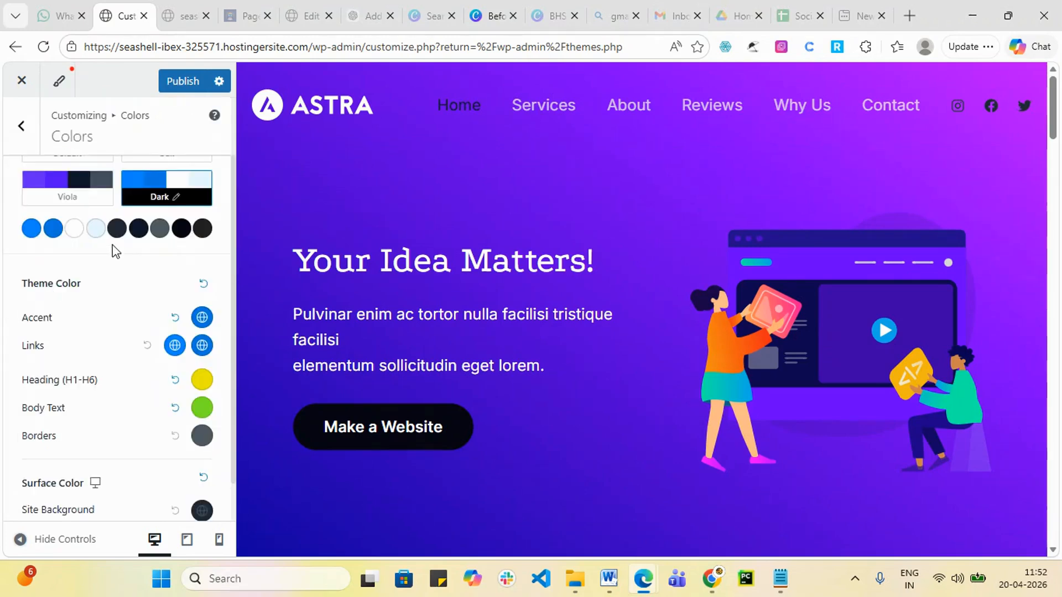
scroll(162, 257, "up", 2)
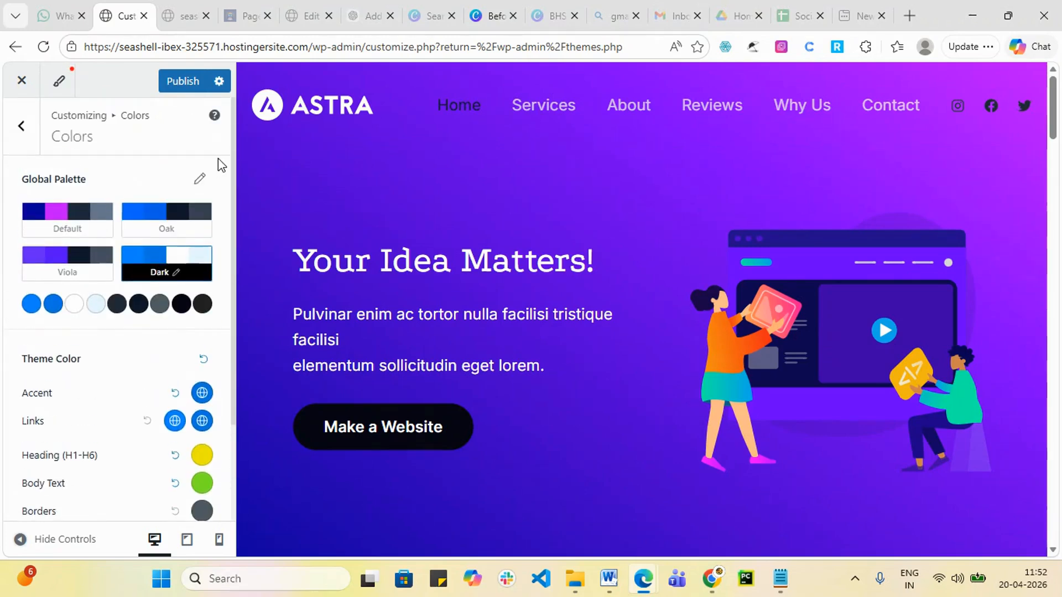
Look through the palette presets list, close it, and scroll down to the Content Background colour (#0F172A)
left_click(199, 181)
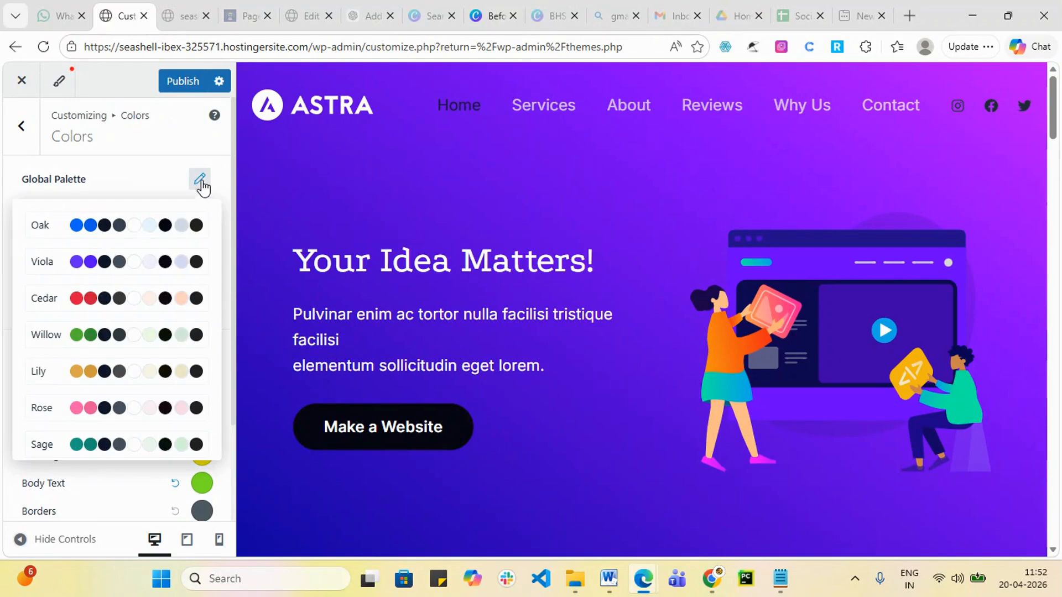
scroll(131, 297, "down", 3)
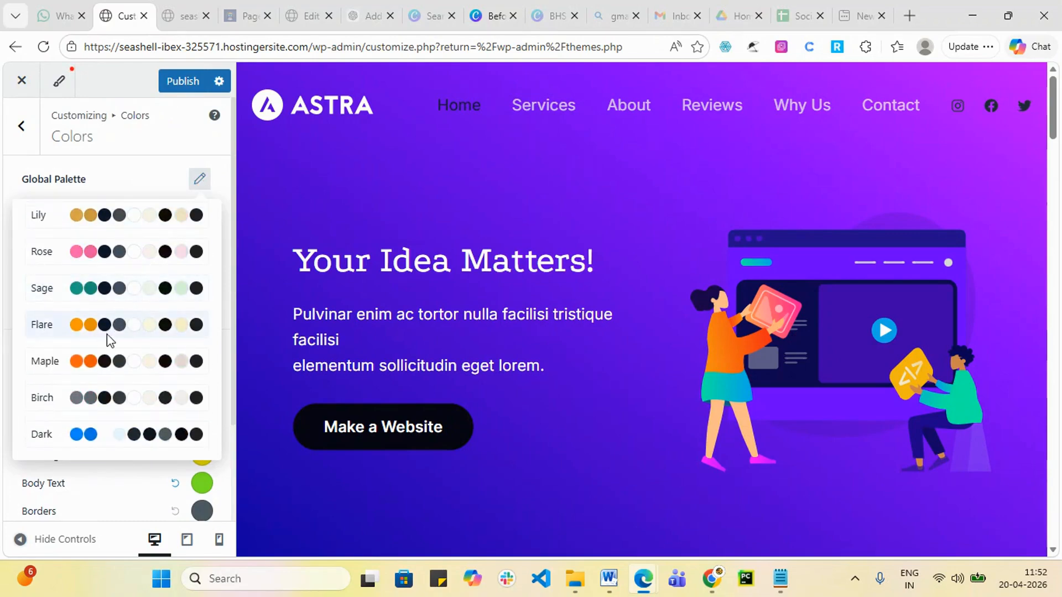
scroll(133, 425, "down", 3)
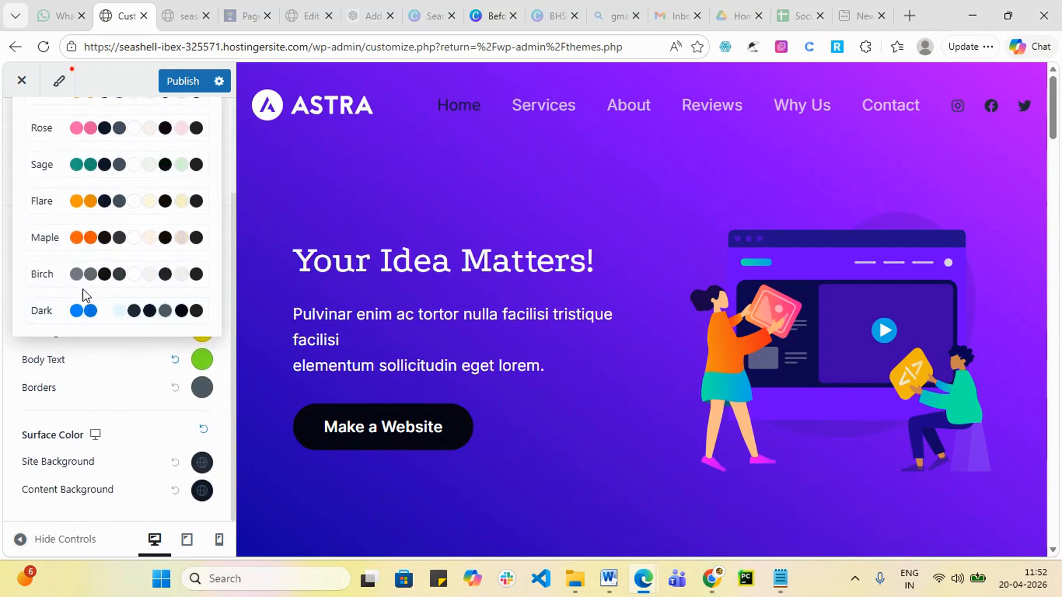
scroll(110, 301, "up", 5)
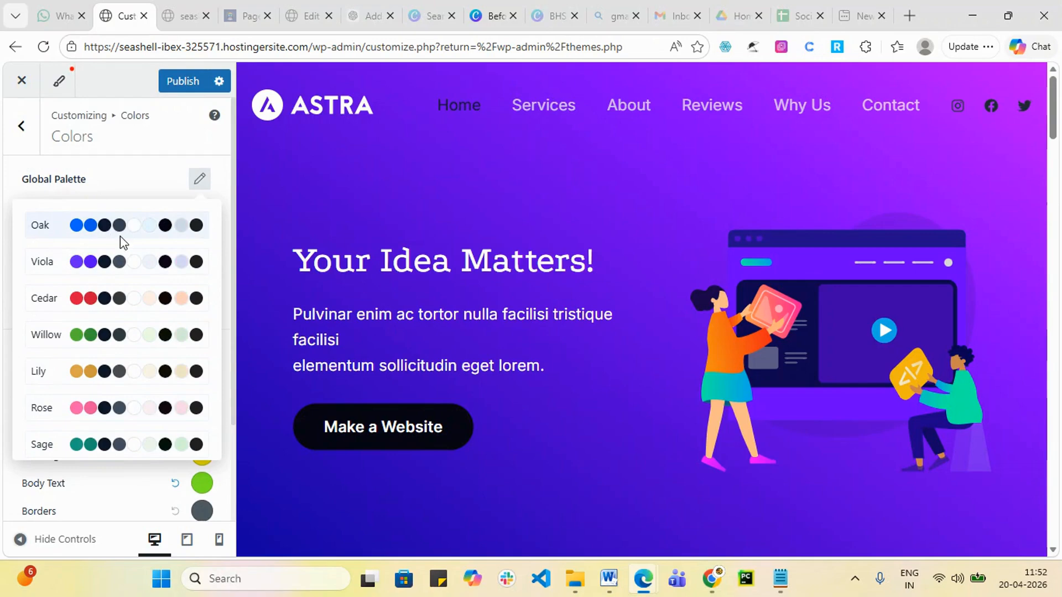
left_click(113, 183)
scroll(109, 356, "down", 3)
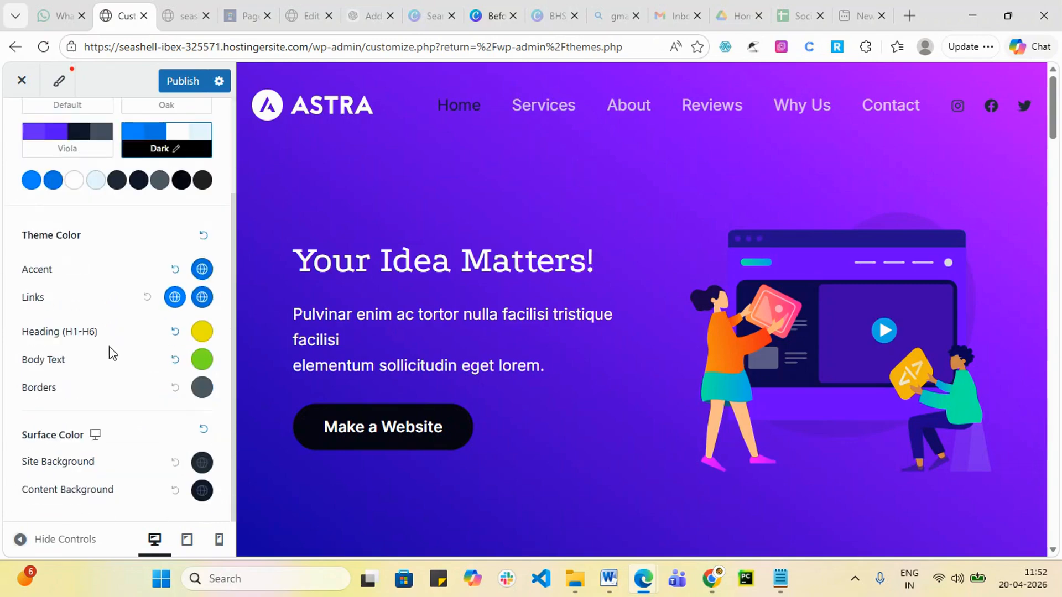
scroll(736, 295, "down", 8)
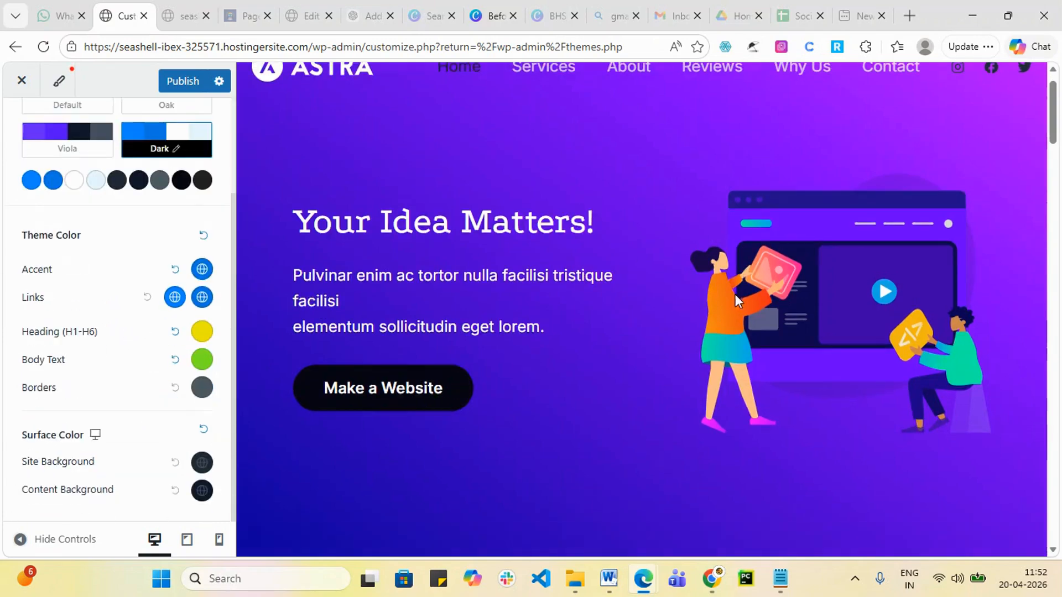
scroll(725, 309, "down", 8)
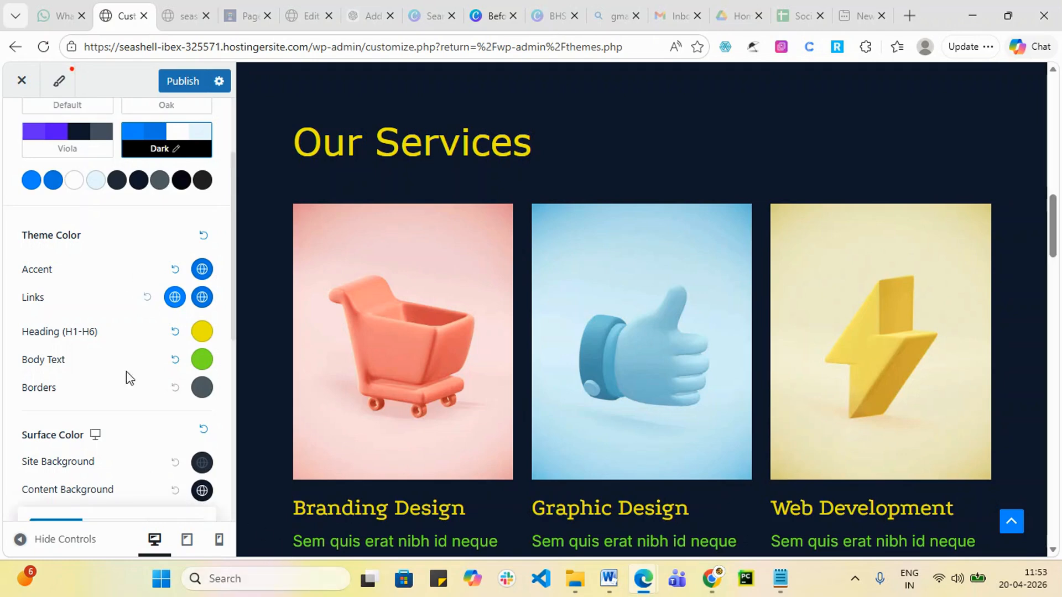
scroll(161, 499, "up", 2)
scroll(161, 500, "down", 6)
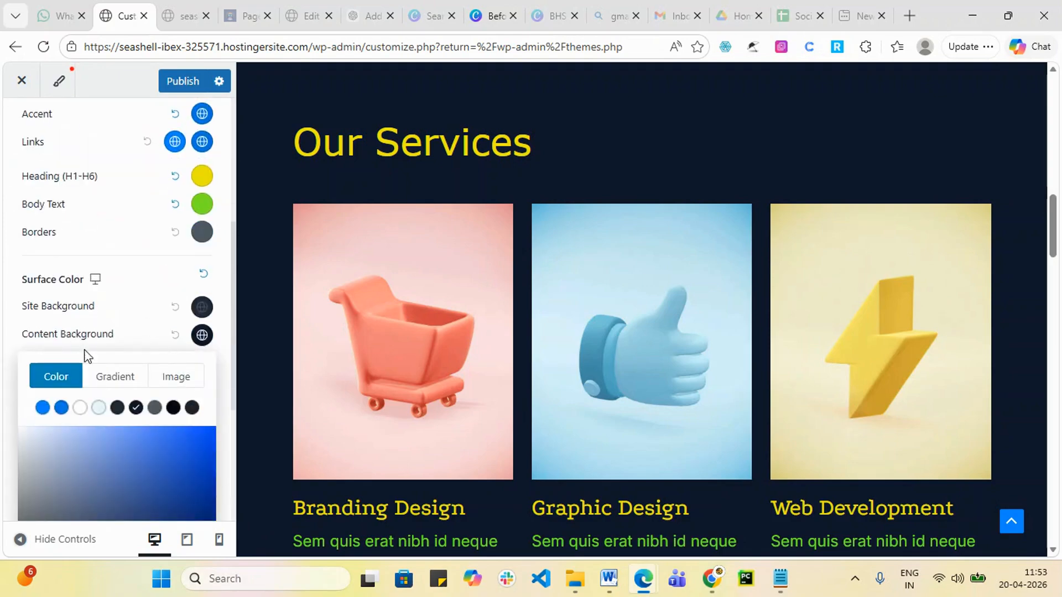
scroll(90, 355, "down", 1)
scroll(116, 346, "down", 4)
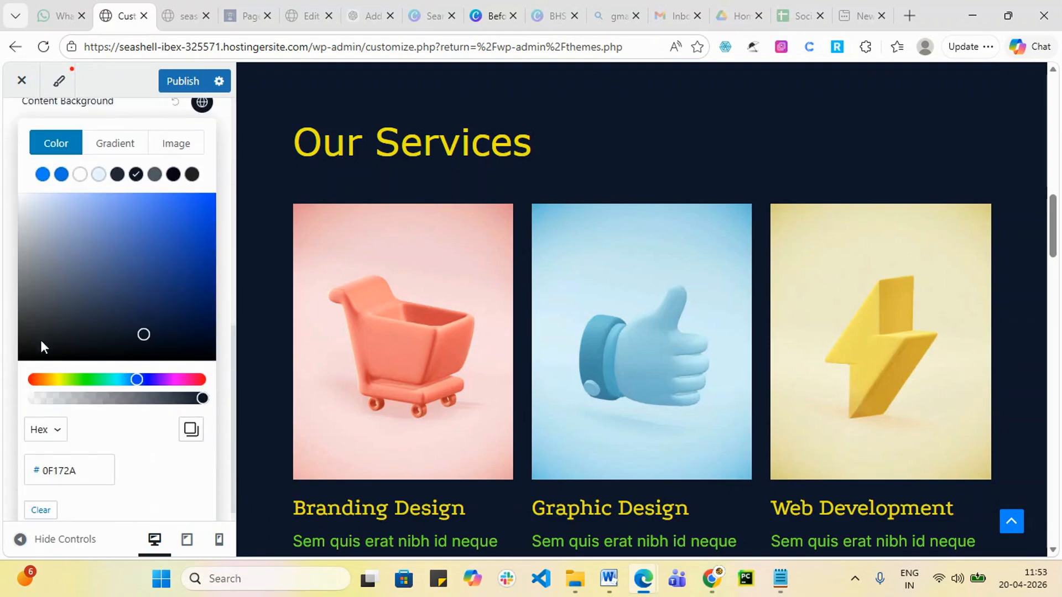
Try a gold shade for the Content Background instead of the dark navy
left_click(67, 380)
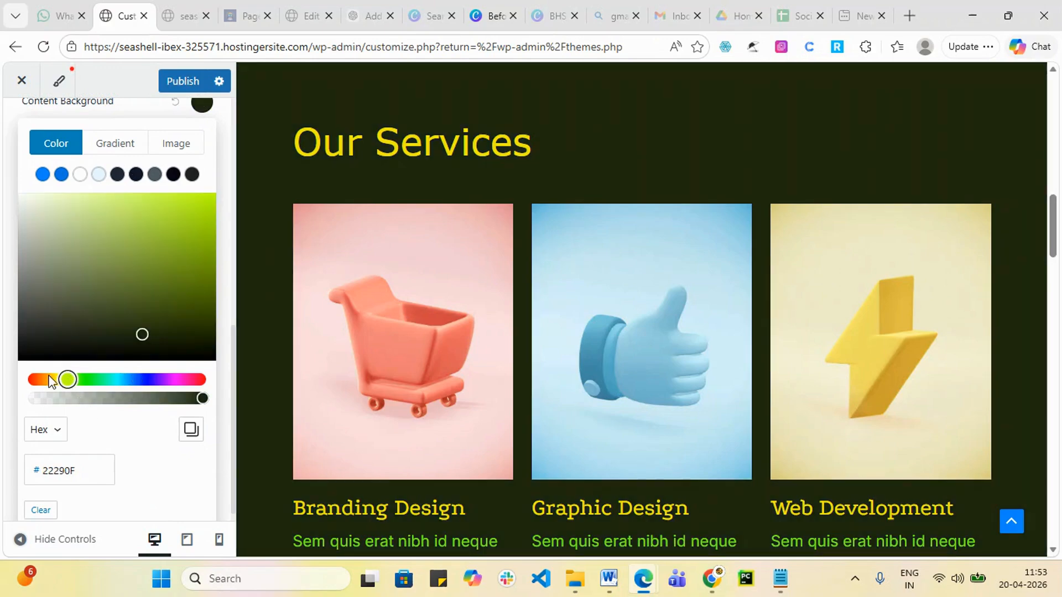
left_click_drag(67, 378, 49, 379)
left_click(137, 217)
scroll(443, 327, "up", 15)
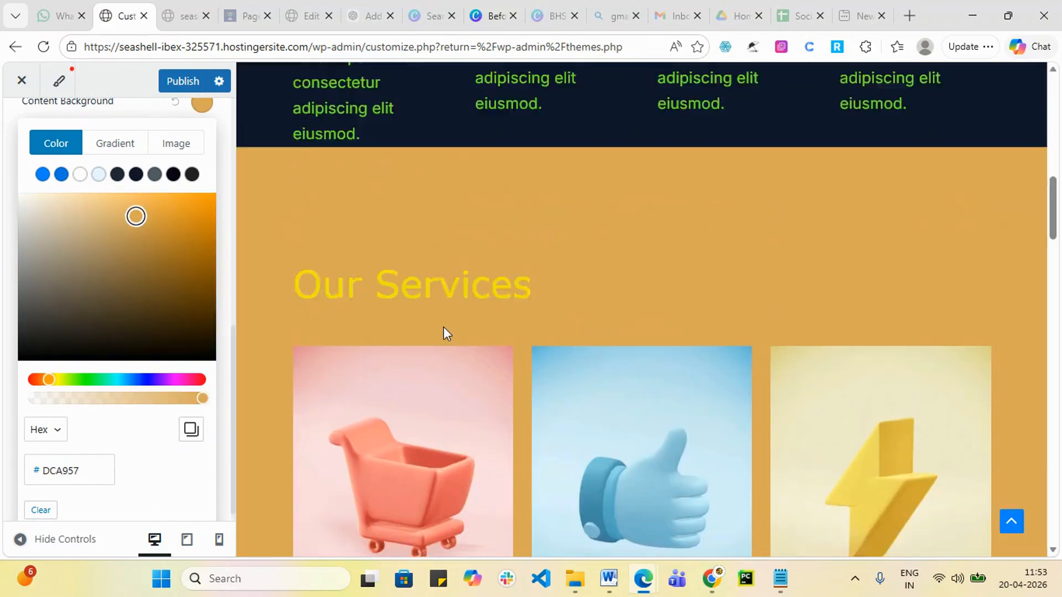
scroll(456, 346, "down", 20)
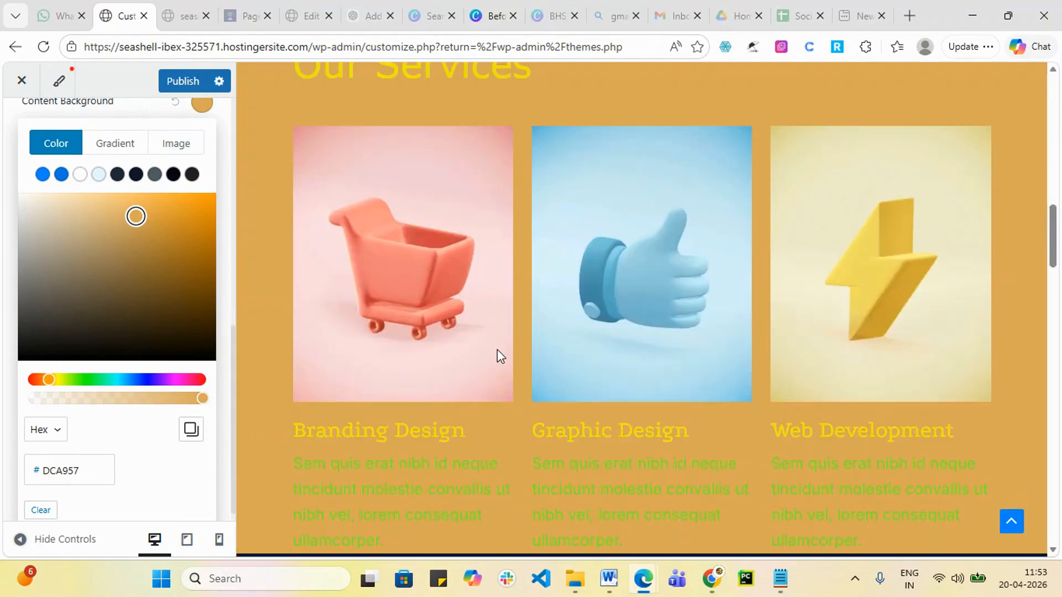
scroll(517, 336, "down", 10)
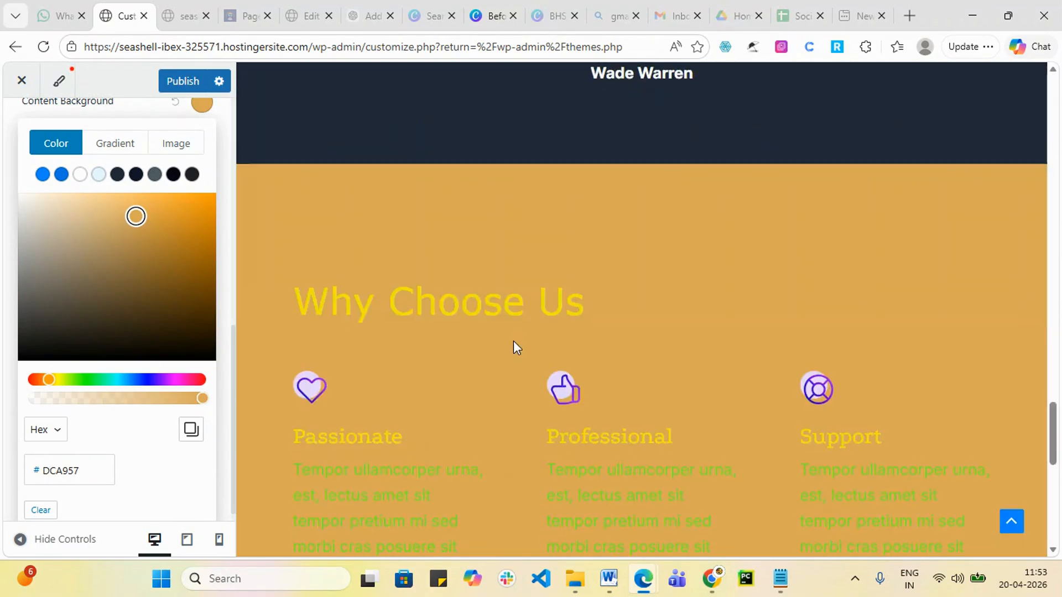
scroll(514, 341, "up", 2)
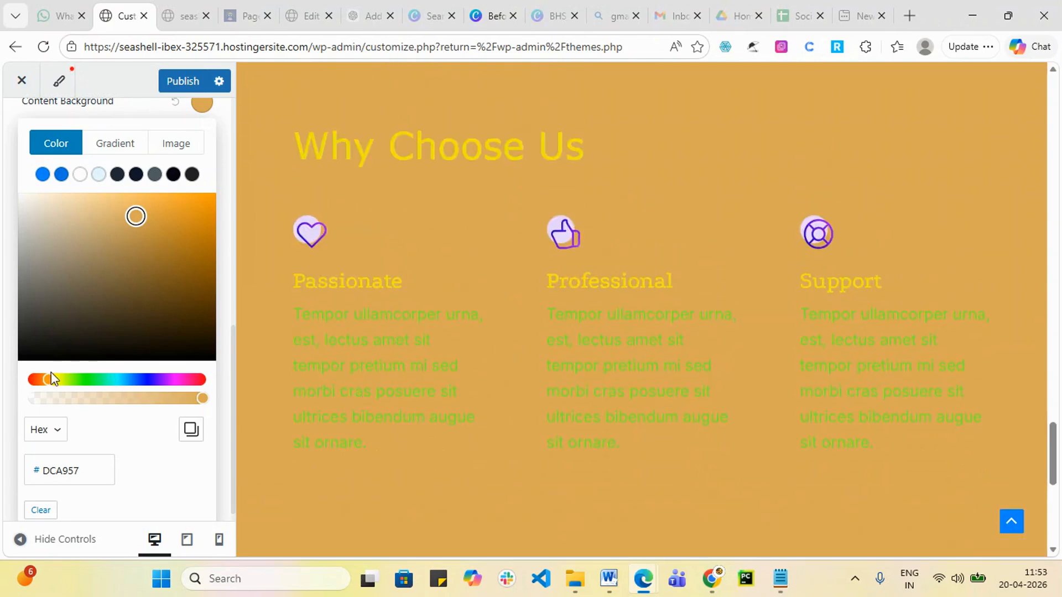
Change the Content Background to red #DB5858 and switch it to a gradient
left_click_drag(44, 380, 29, 382)
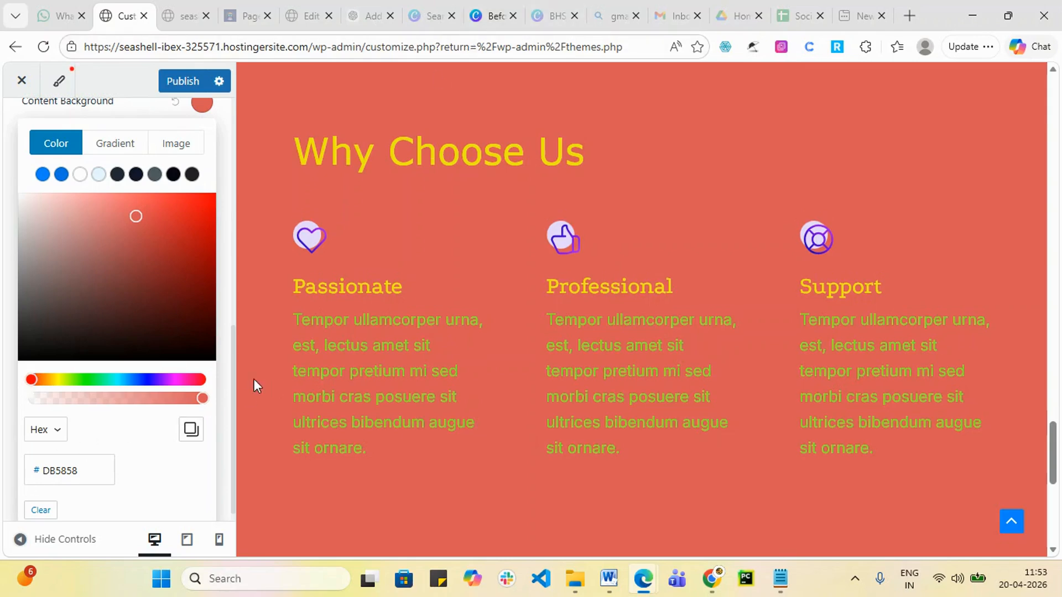
scroll(254, 380, "up", 7)
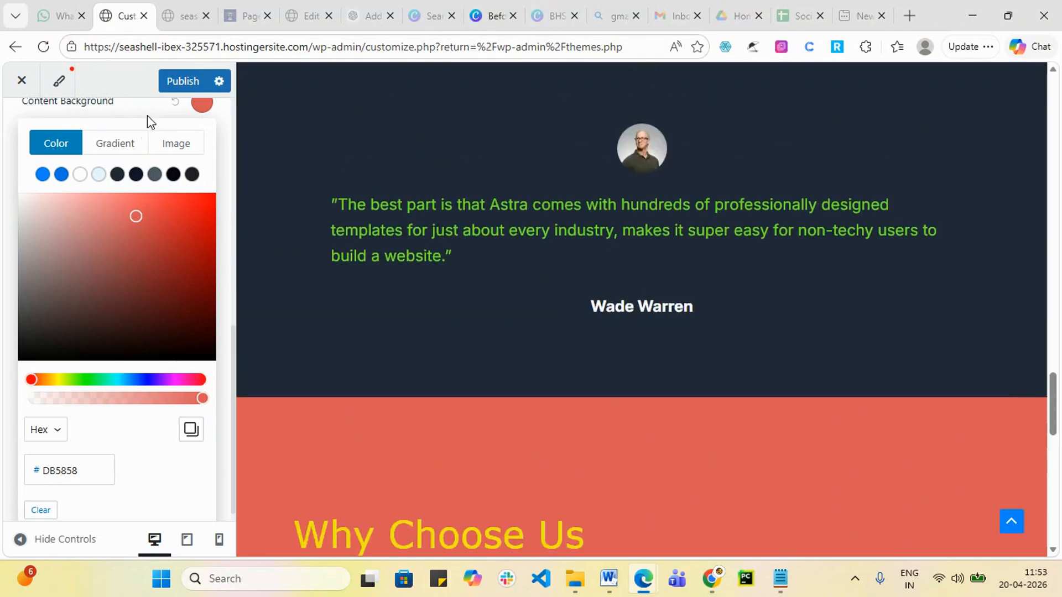
left_click(116, 145)
Make the background gradient radial with an added blue middle colour stop
scroll(135, 339, "down", 1)
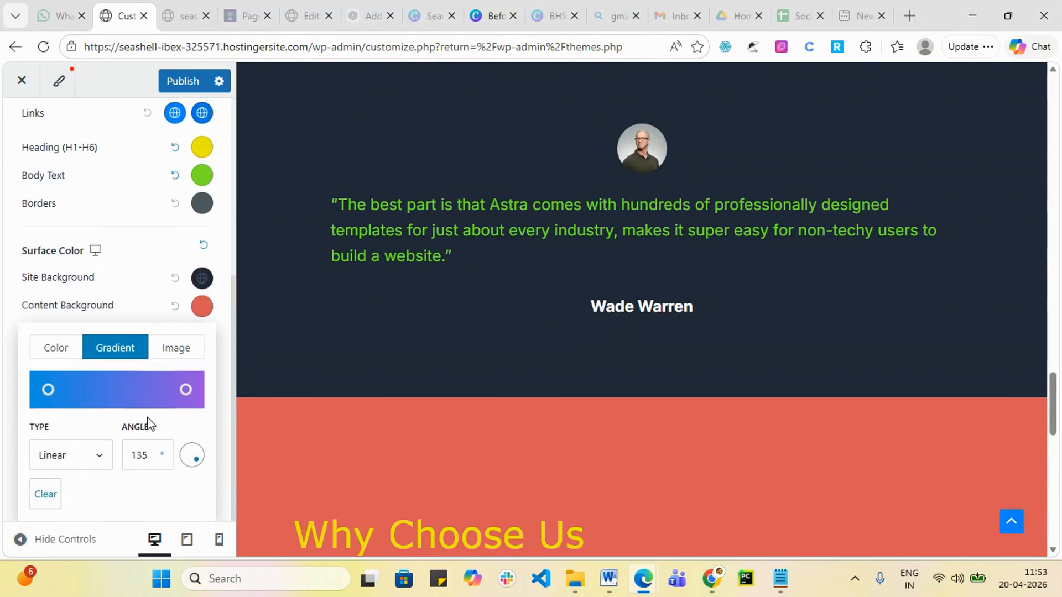
left_click(148, 390)
left_click(95, 457)
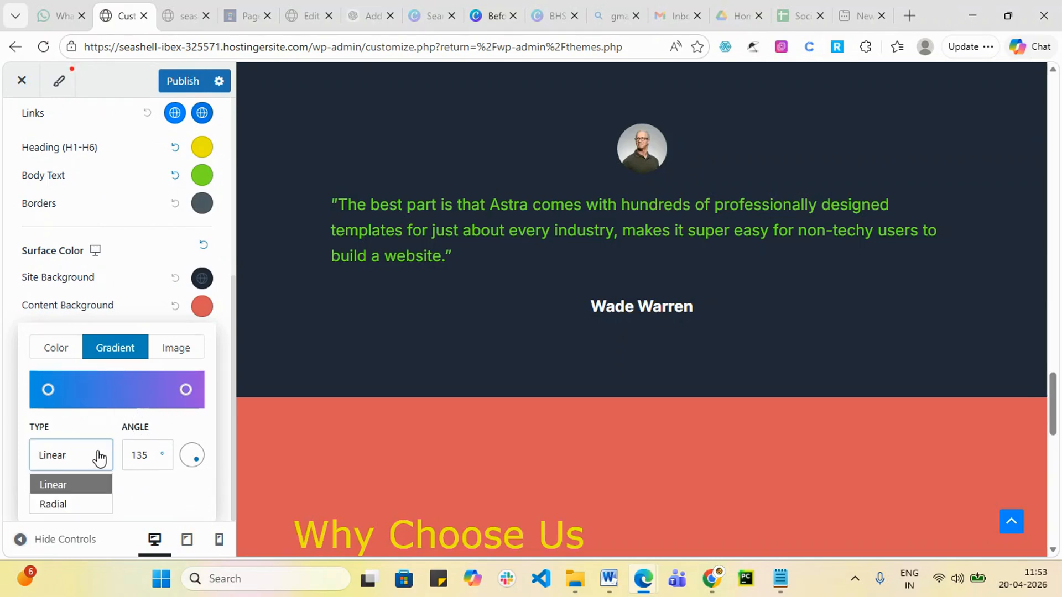
left_click(76, 502)
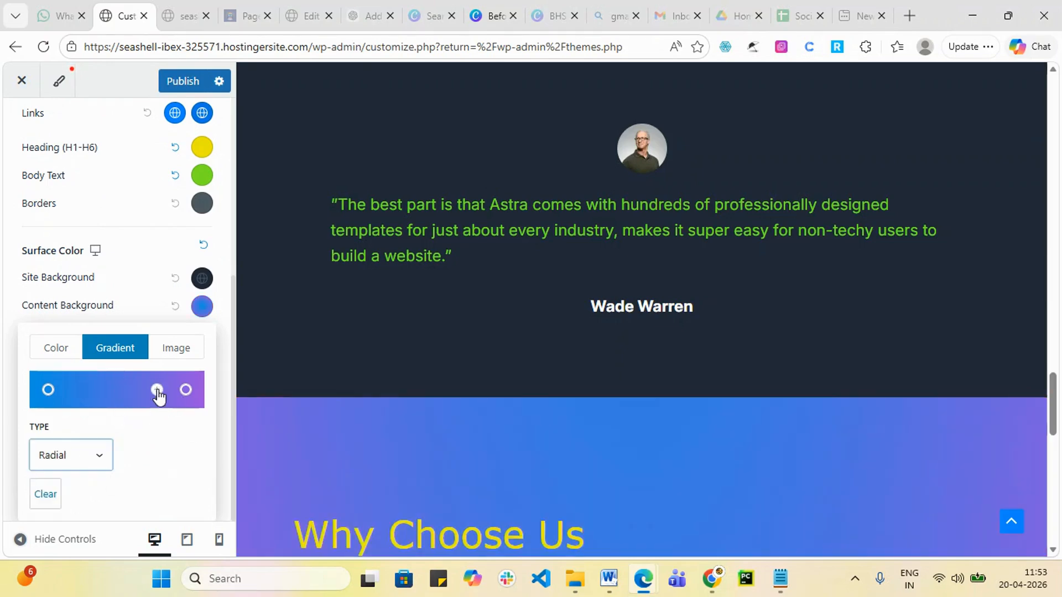
left_click_drag(157, 390, 118, 390)
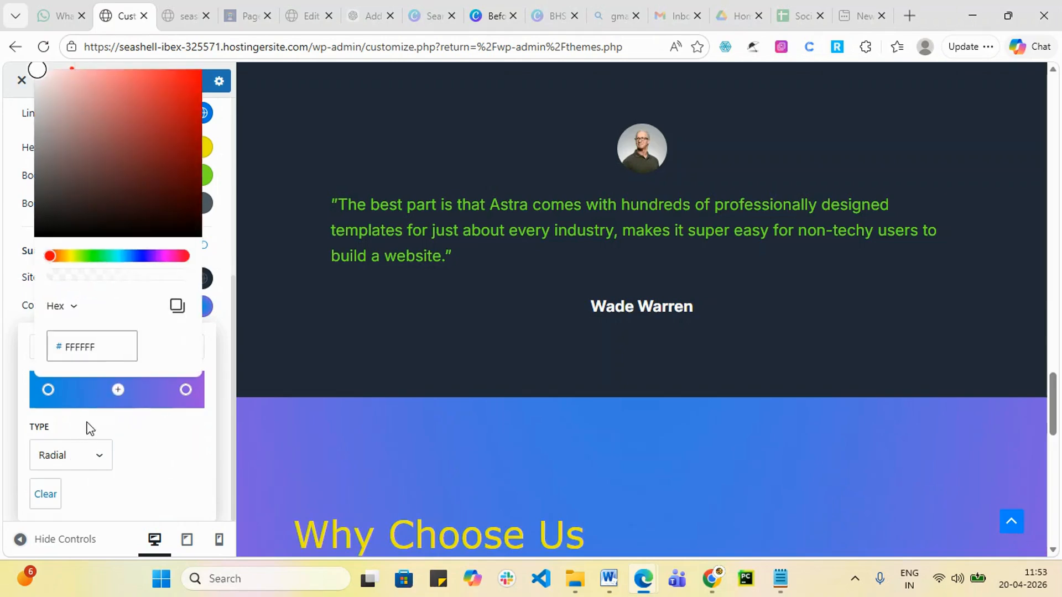
left_click(137, 258)
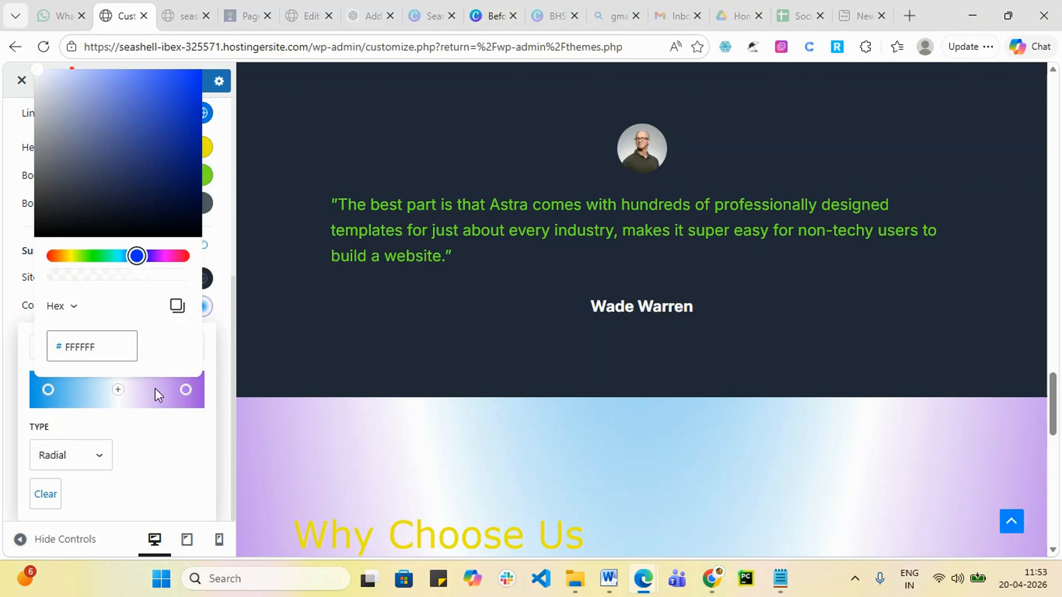
scroll(824, 387, "down", 5)
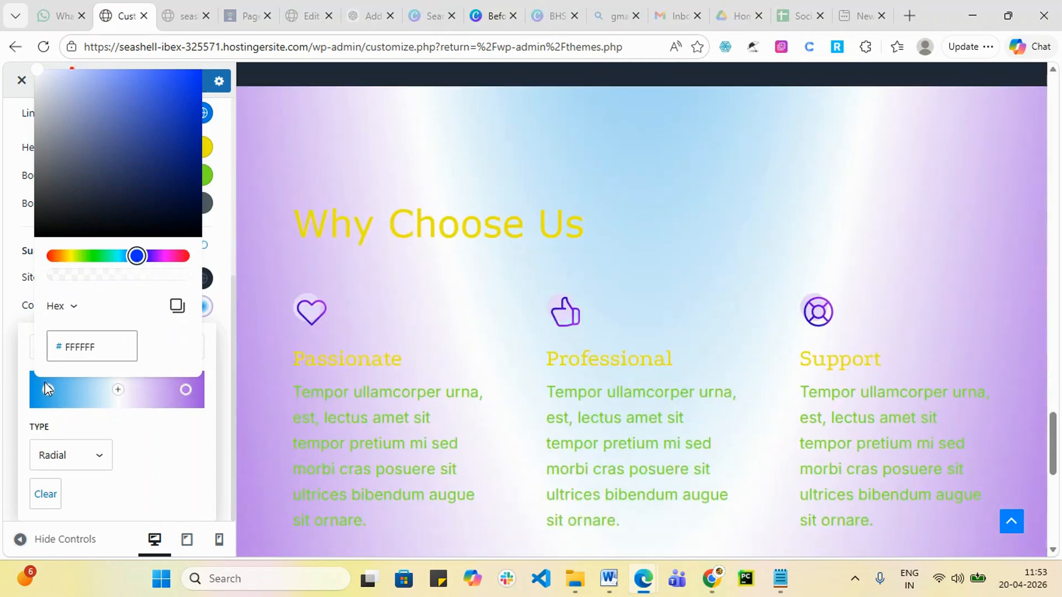
left_click(53, 394)
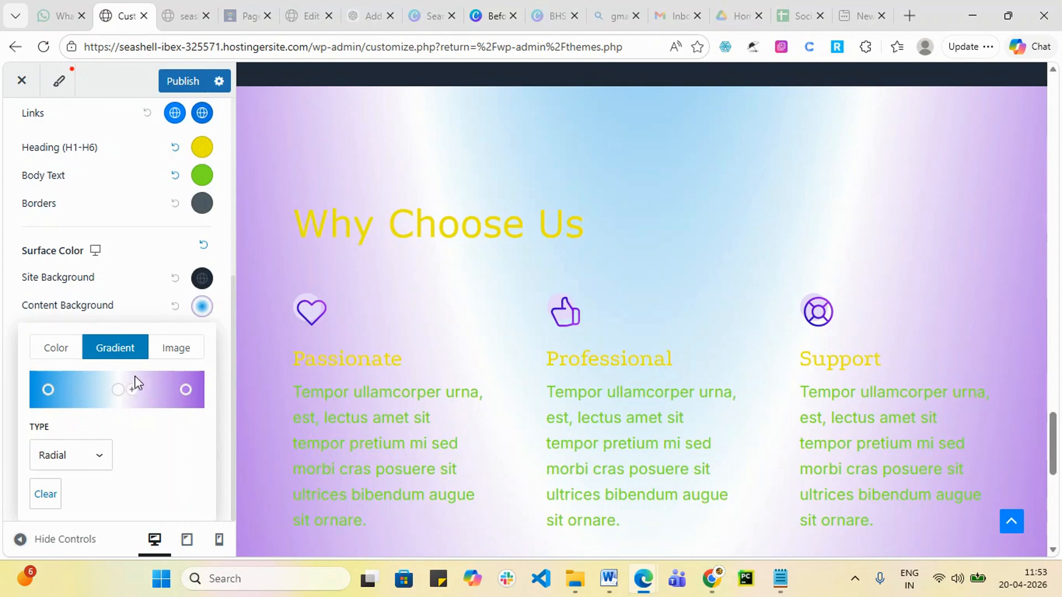
Darken the first gradient stop to a muted navy
left_click(52, 391)
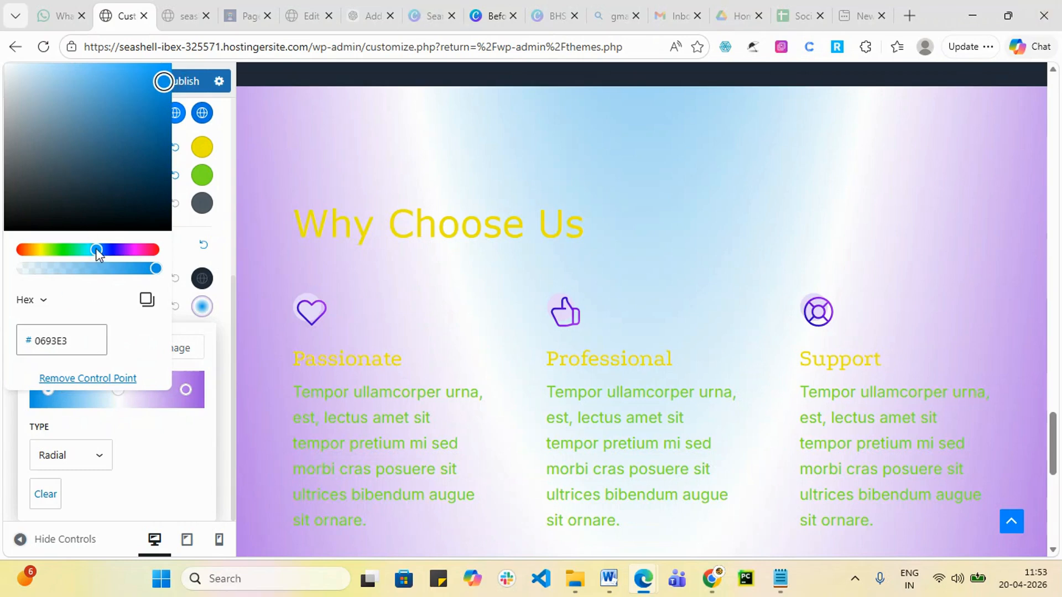
left_click_drag(97, 250, 111, 250)
left_click(121, 133)
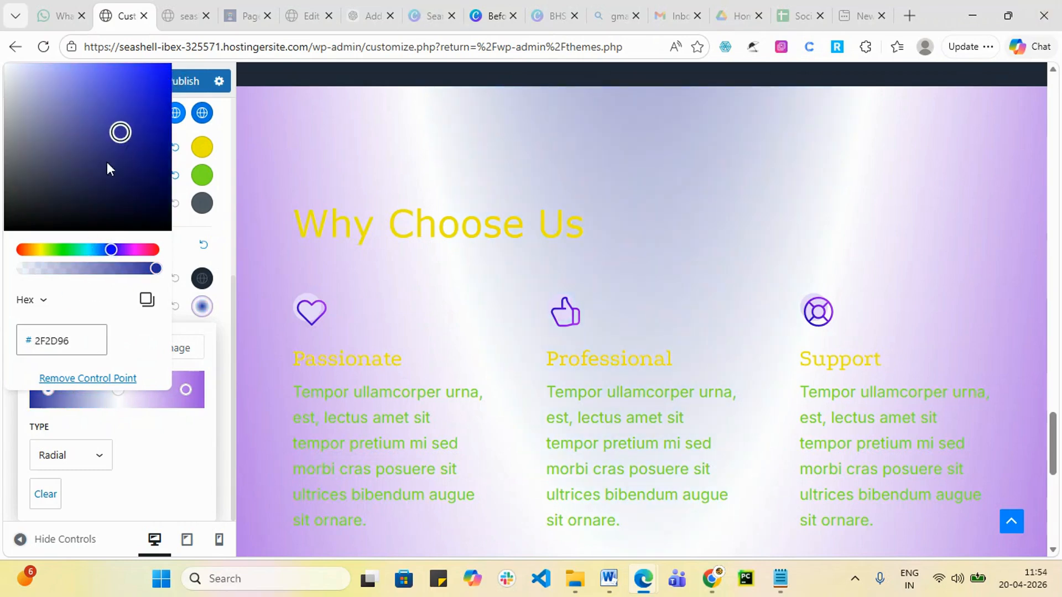
left_click(137, 421)
scroll(610, 320, "down", 7)
scroll(610, 321, "up", 15)
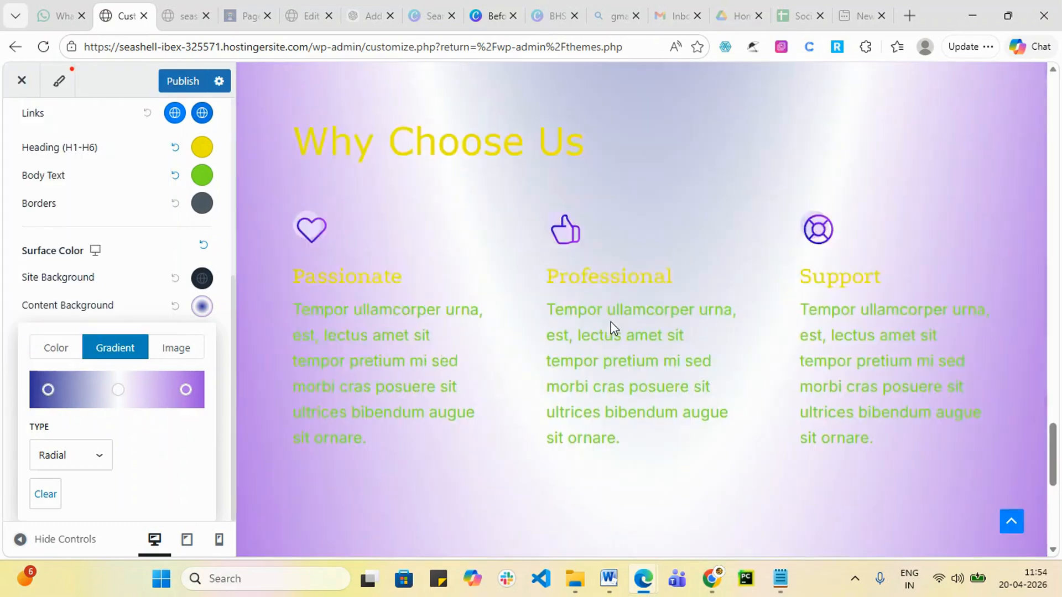
scroll(616, 324, "down", 8)
scroll(721, 344, "down", 5)
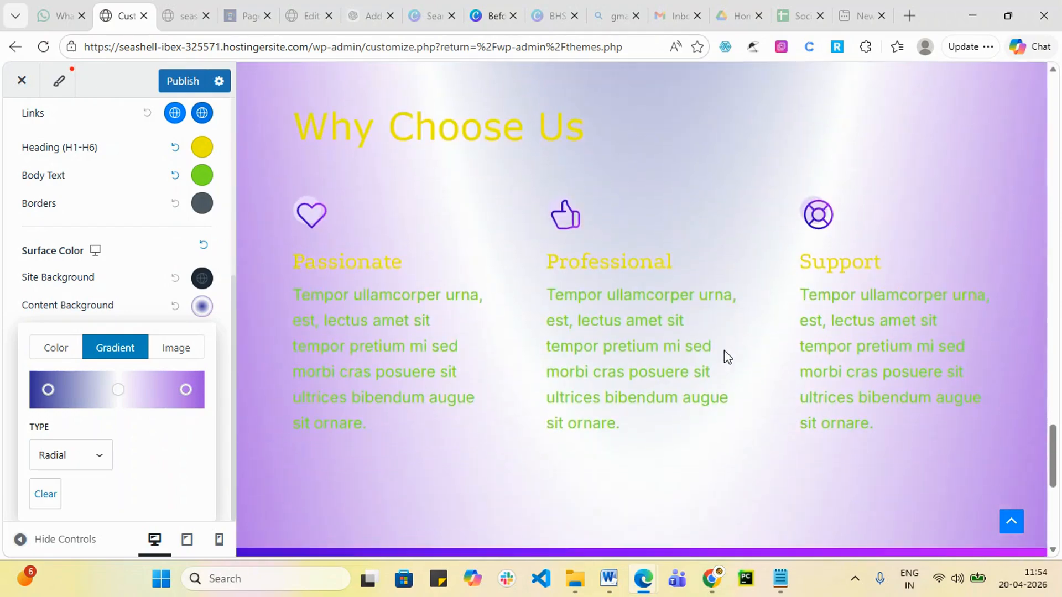
scroll(852, 302, "up", 1)
scroll(831, 315, "down", 5)
scroll(822, 337, "up", 12)
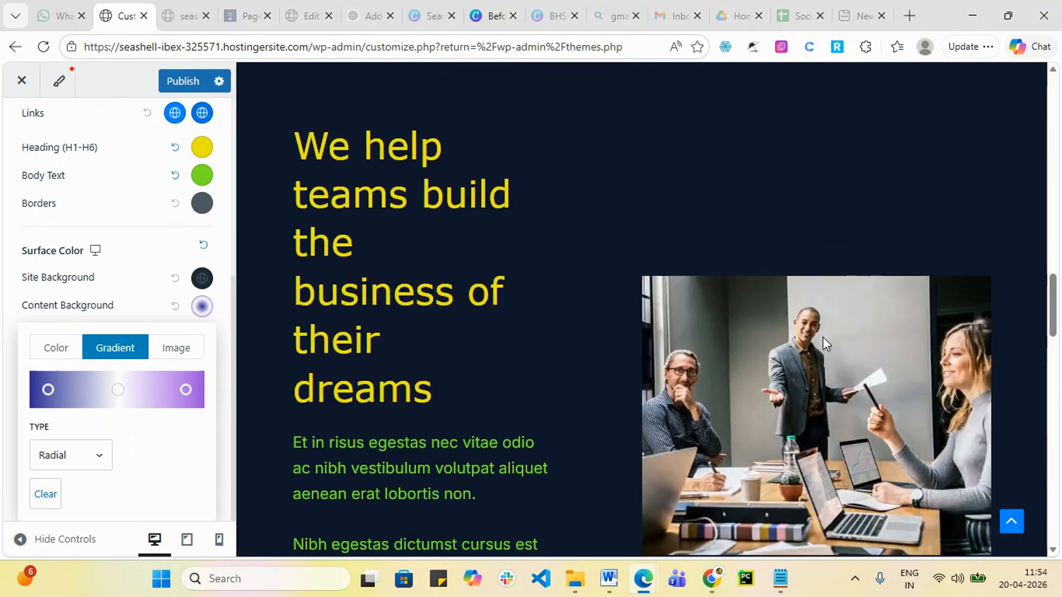
scroll(830, 320, "down", 6)
scroll(833, 327, "up", 2)
scroll(833, 327, "down", 1)
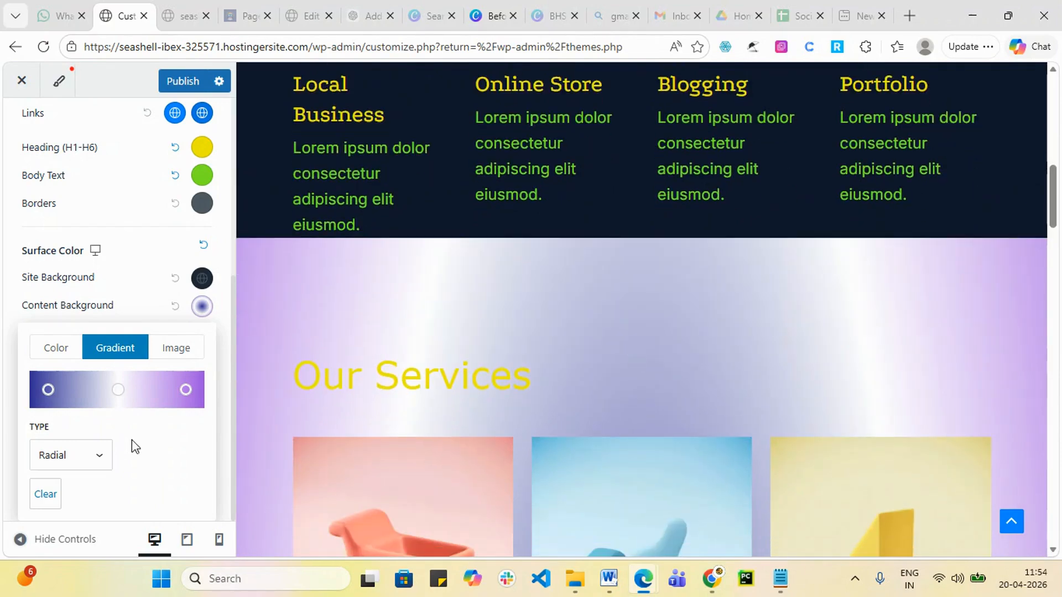
Switch the Content Background to an image and start uploading a file from the computer
left_click(177, 348)
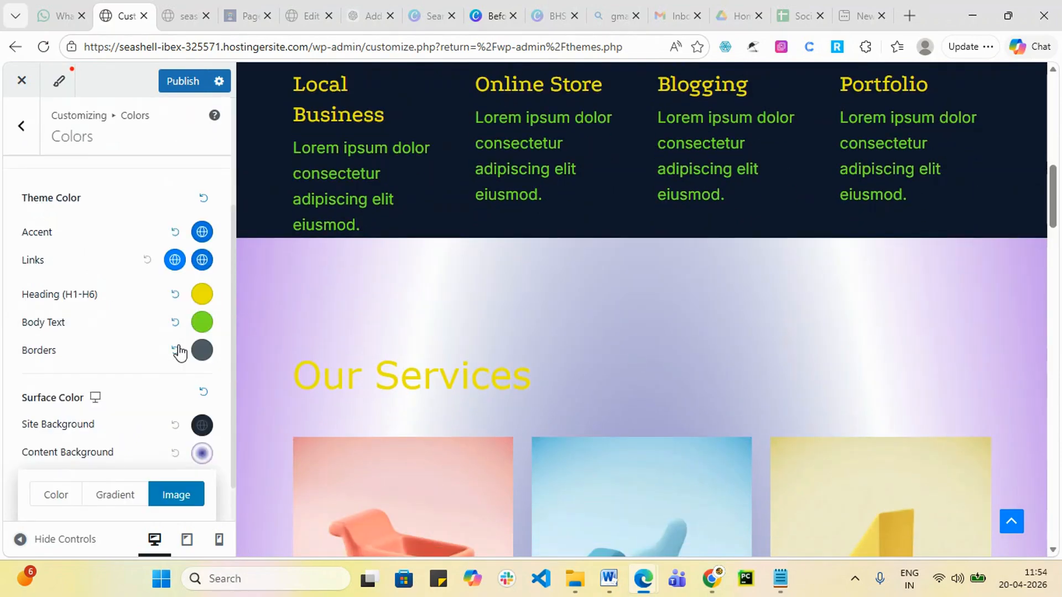
scroll(161, 404, "down", 1)
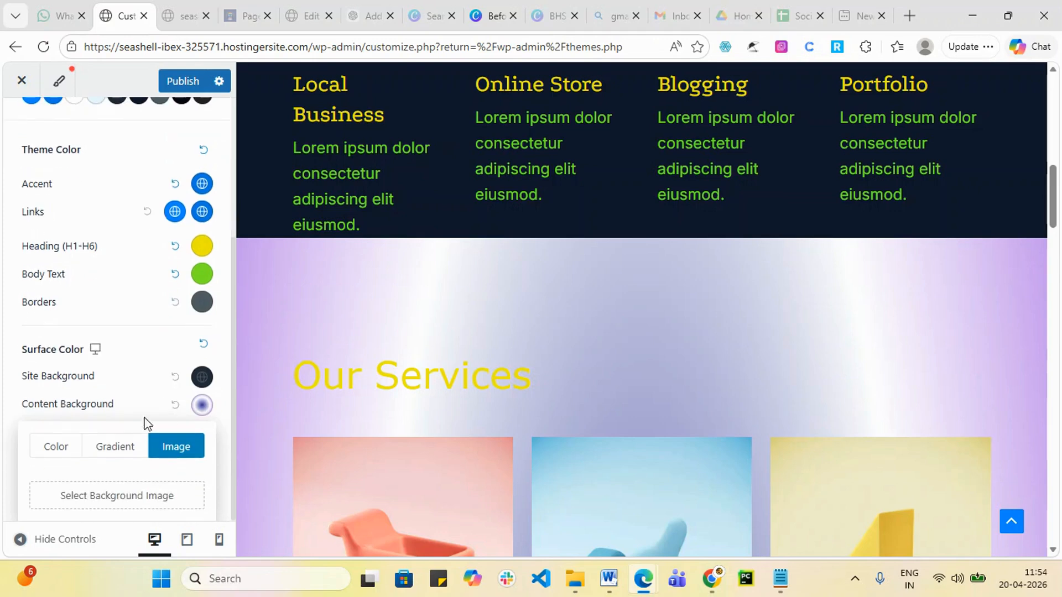
left_click(93, 503)
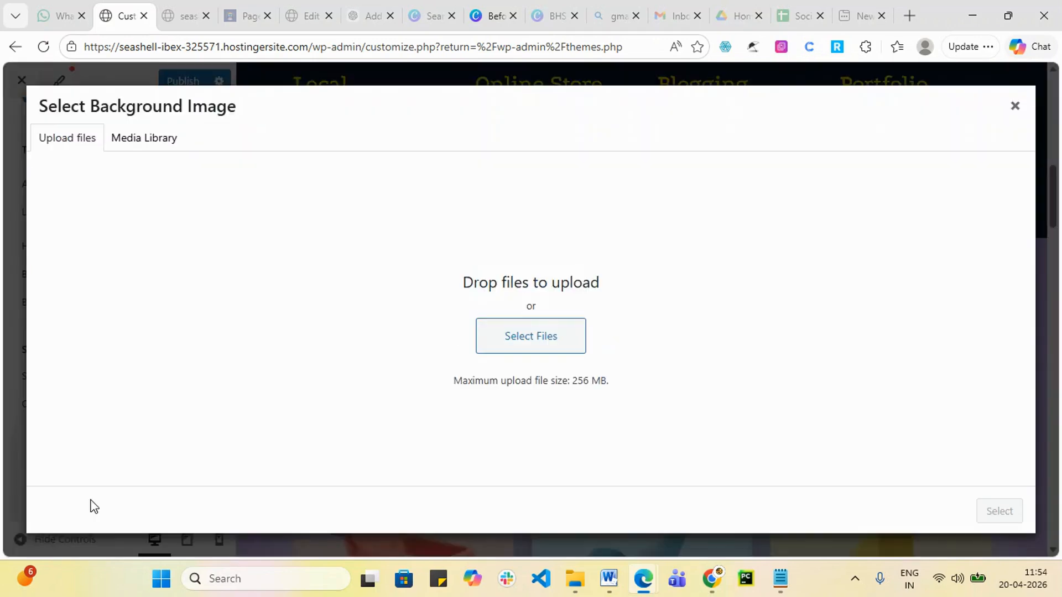
left_click(521, 337)
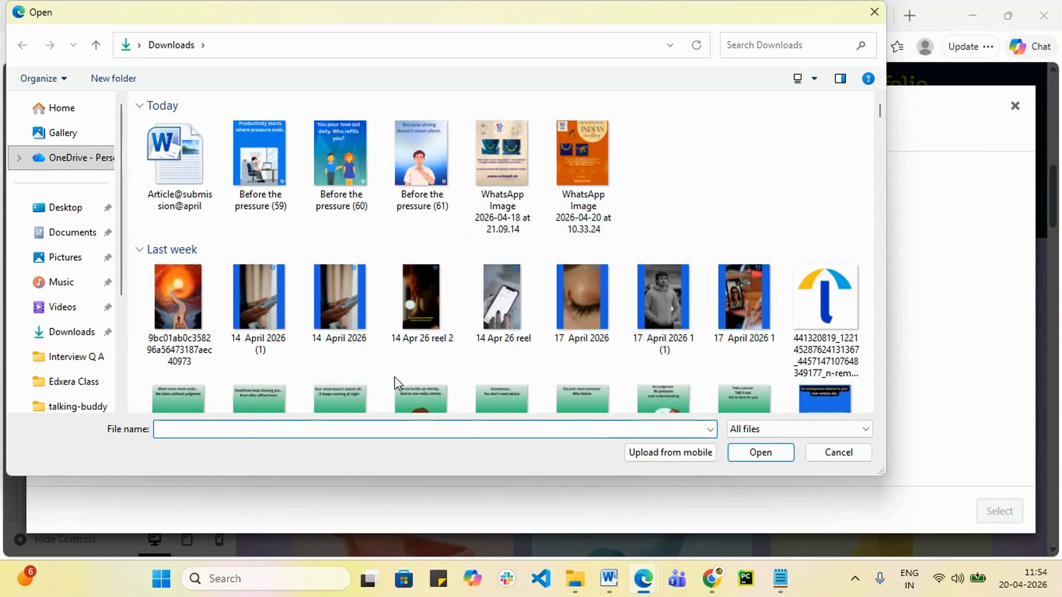
Select 'Job search contrast_ struggle vs success' in Downloads and upload it
scroll(475, 317, "down", 10)
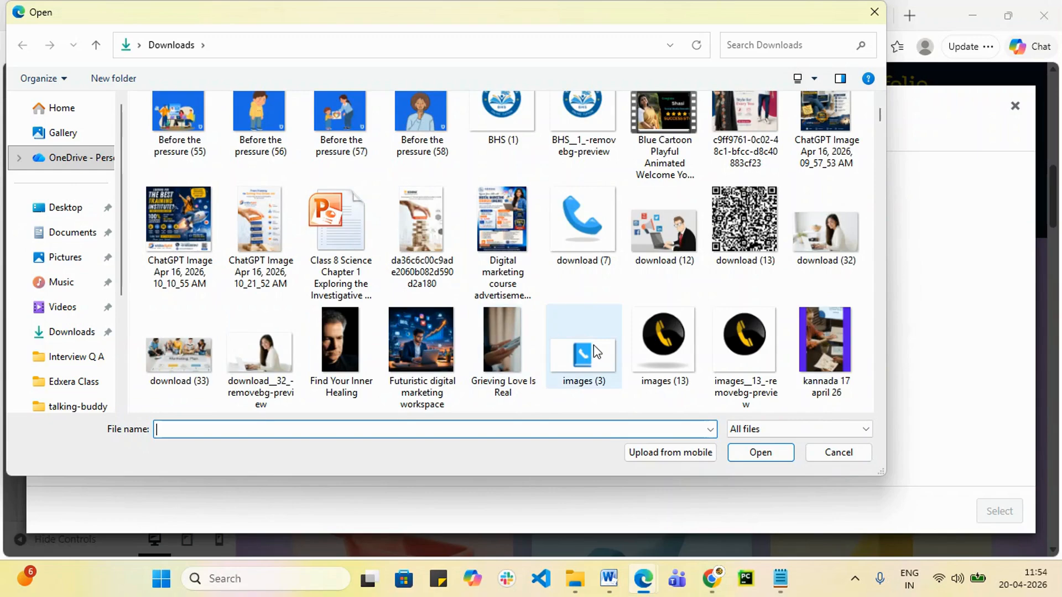
scroll(595, 349, "down", 5)
scroll(596, 351, "down", 6)
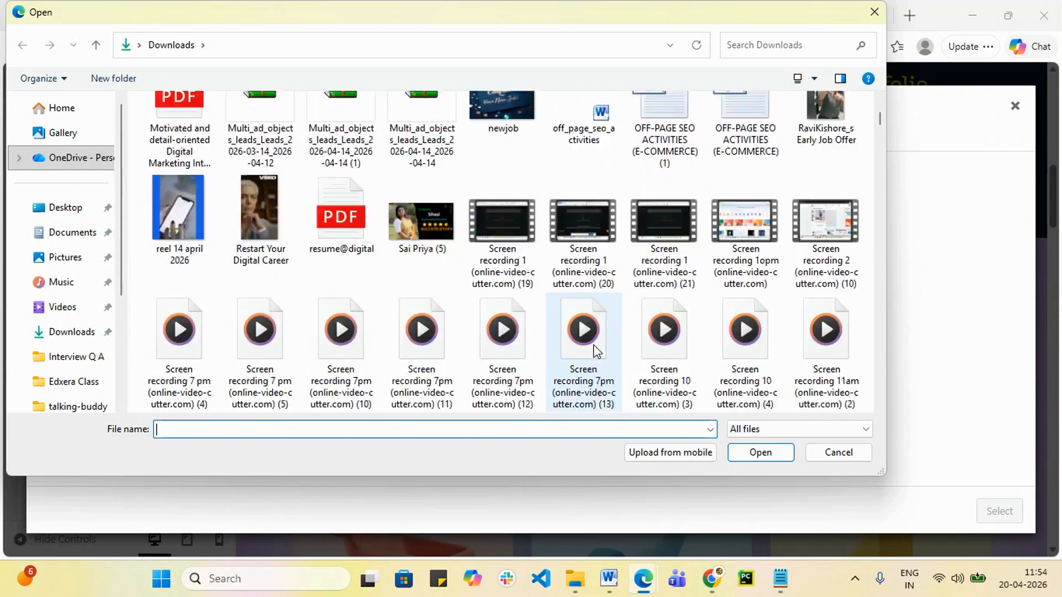
scroll(594, 345, "down", 2)
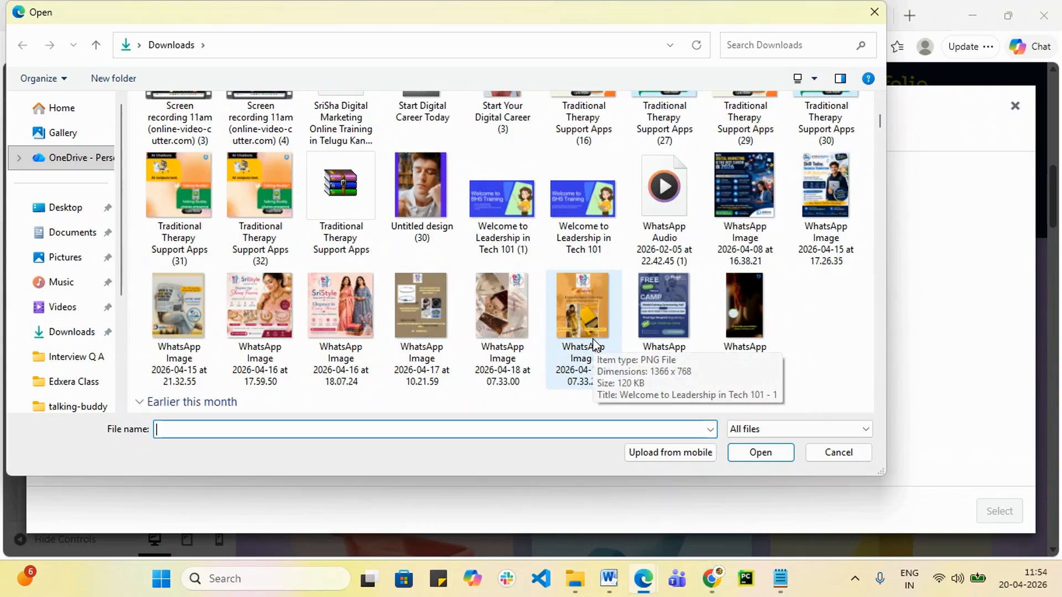
scroll(593, 342, "up", 15)
scroll(593, 342, "down", 3)
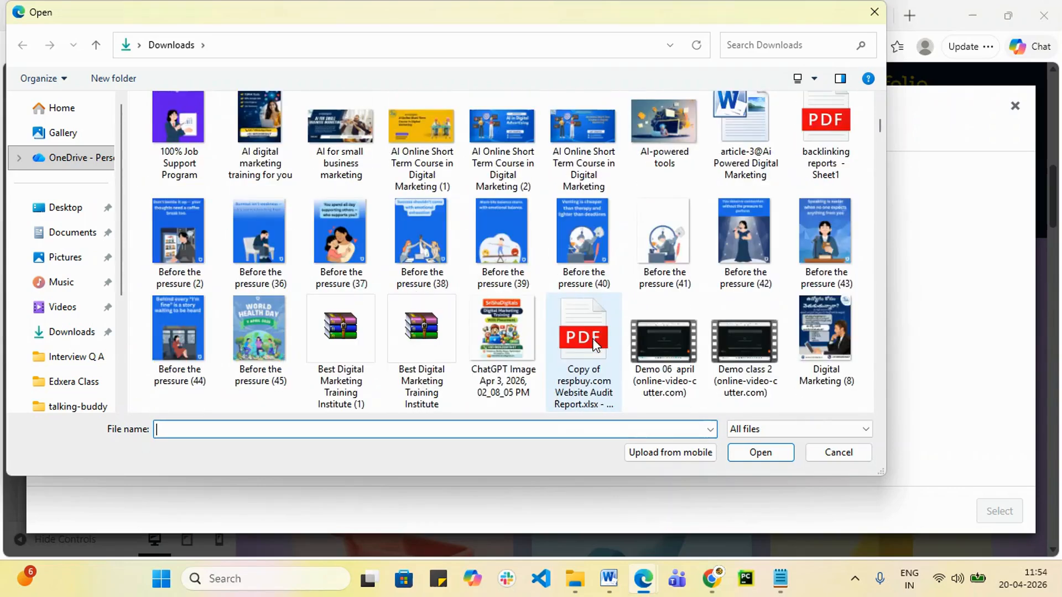
scroll(596, 346, "down", 4)
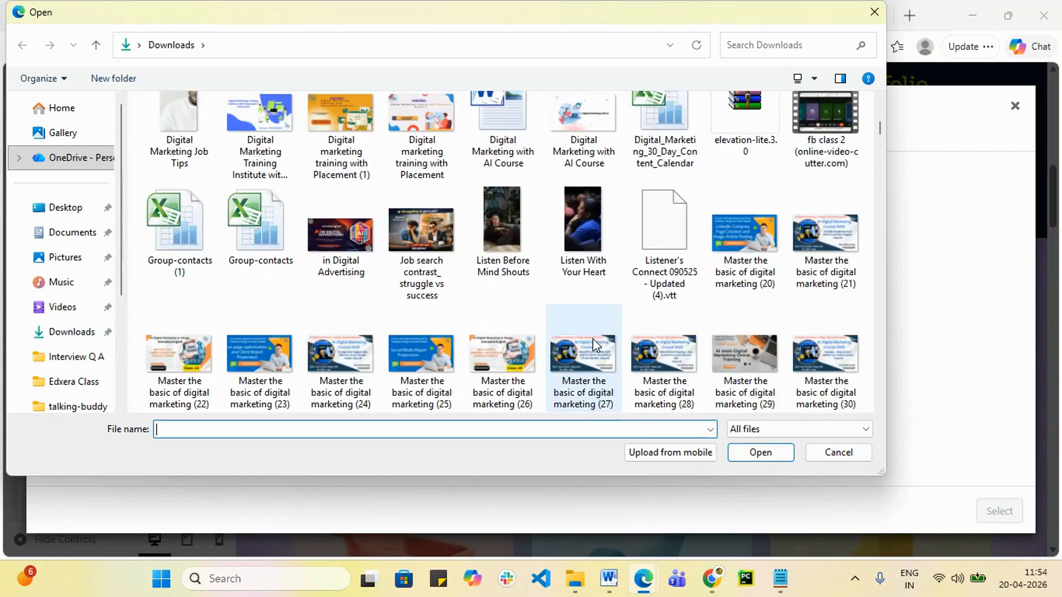
scroll(594, 345, "down", 2)
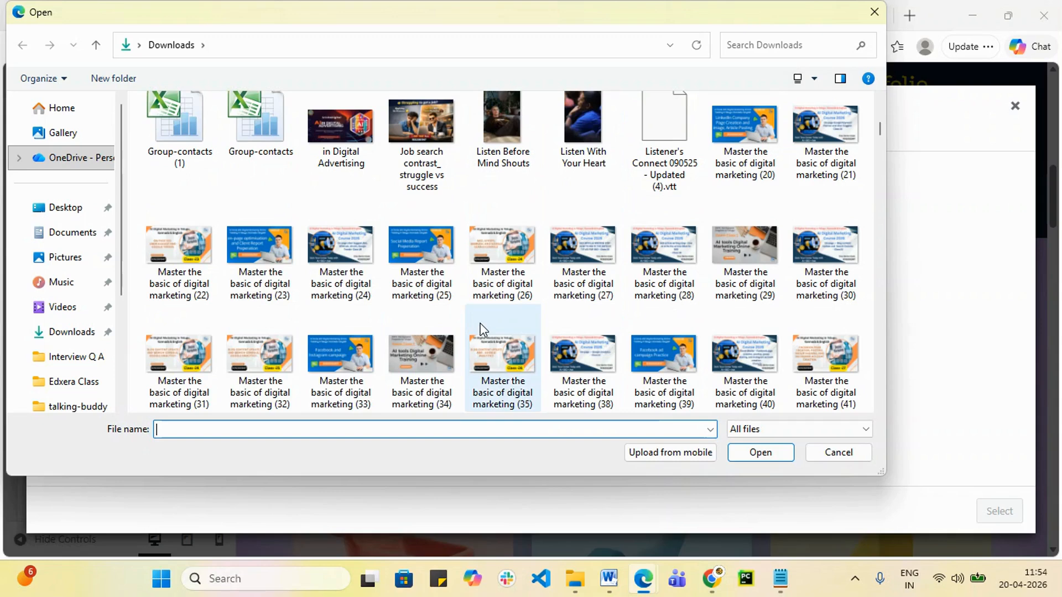
scroll(479, 331, "up", 1)
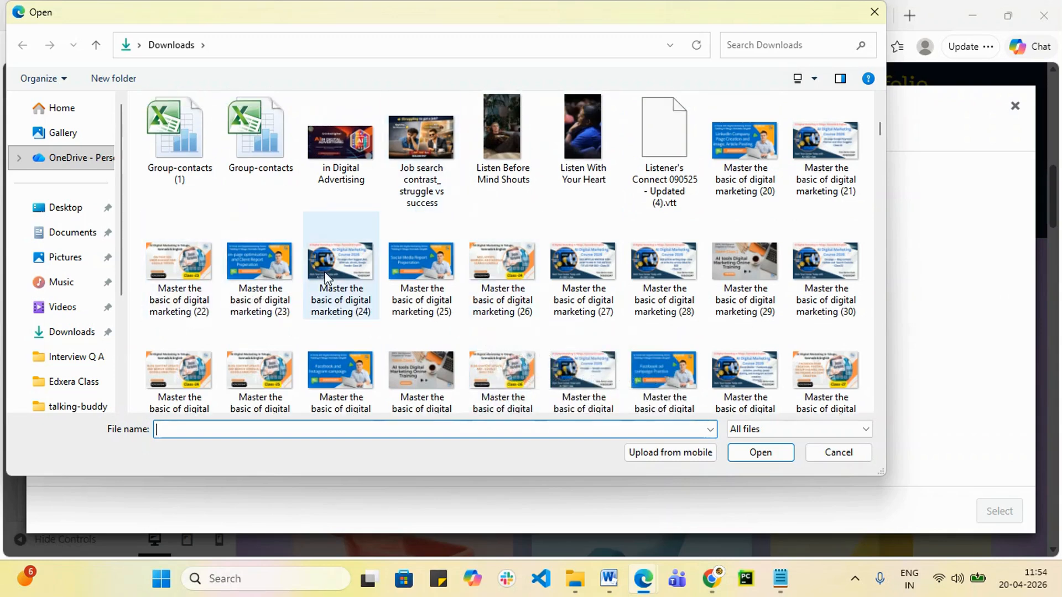
left_click(435, 129)
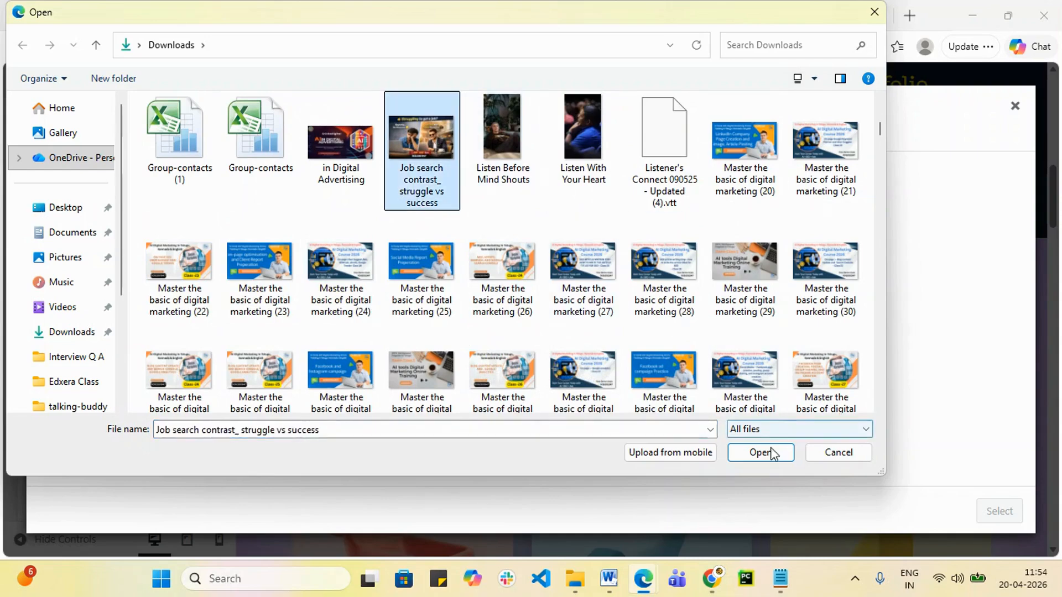
left_click(749, 459)
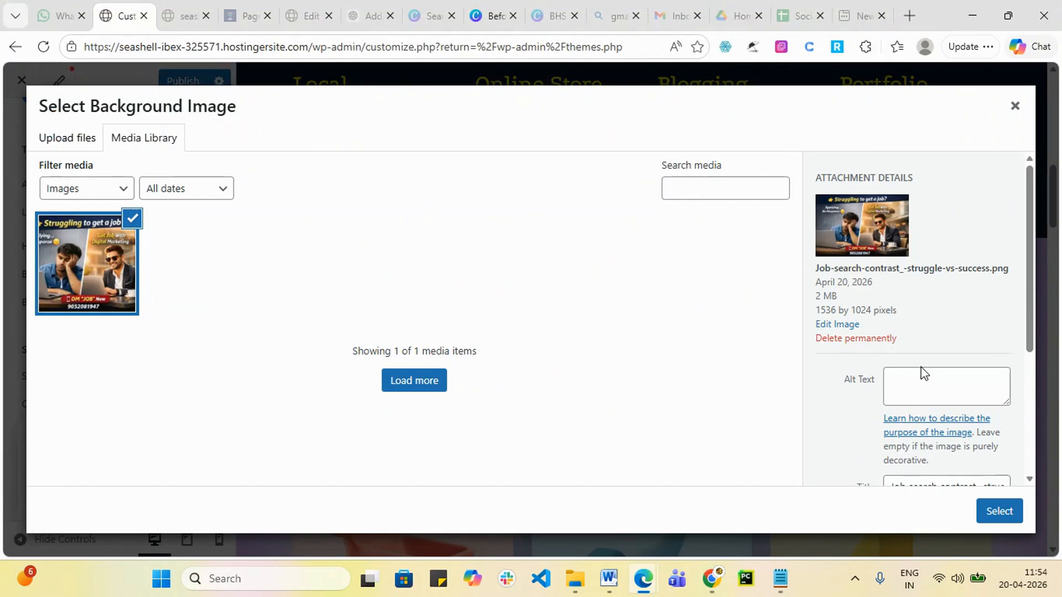
Give the job-search image alt text 'image' and set it as the Content Background
left_click(916, 394)
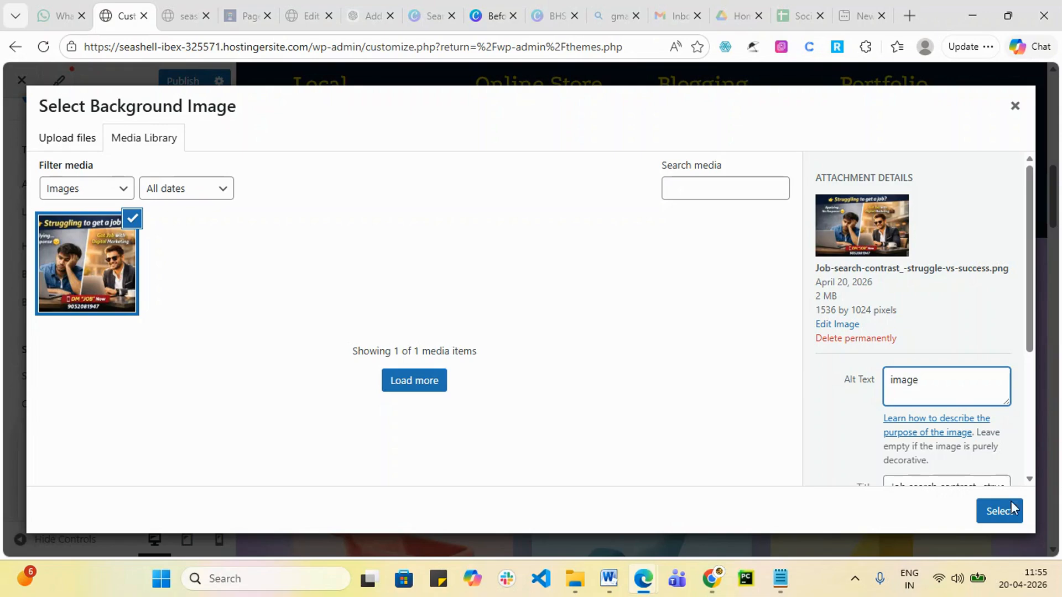
left_click(994, 511)
scroll(563, 343, "down", 5)
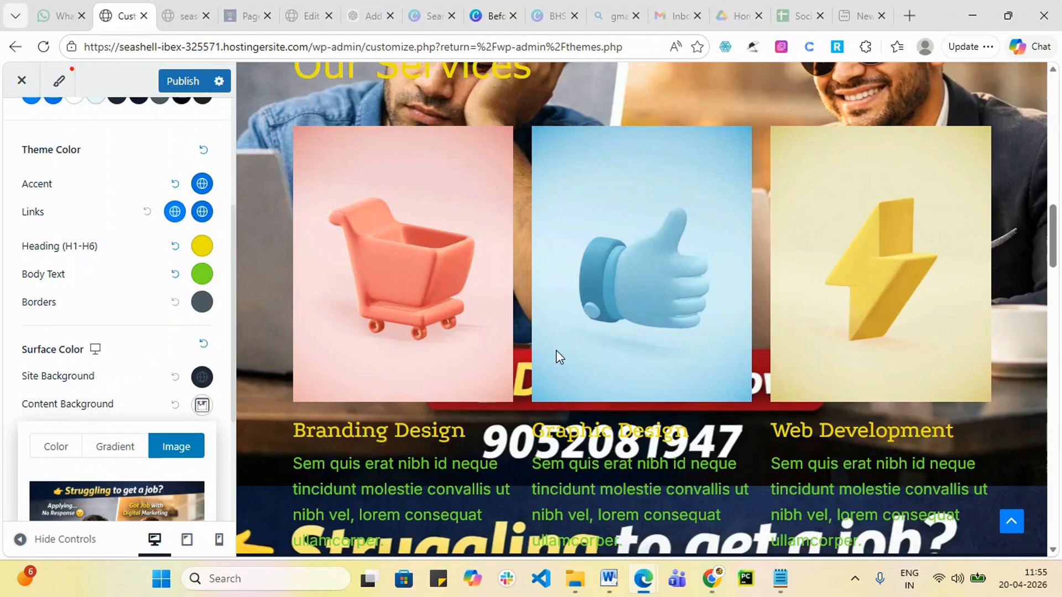
scroll(556, 354, "up", 4)
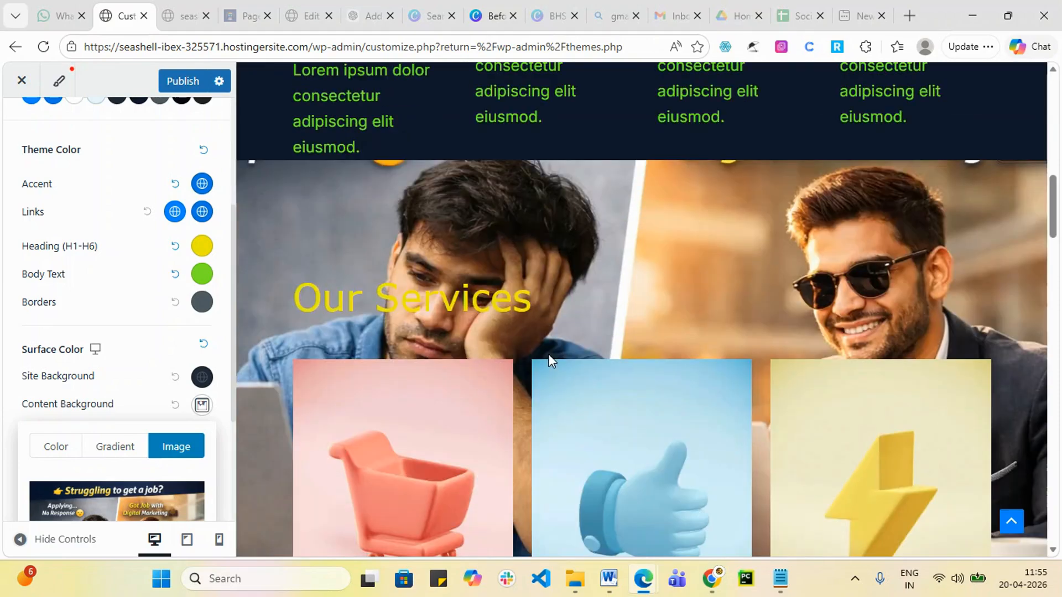
scroll(569, 286, "down", 12)
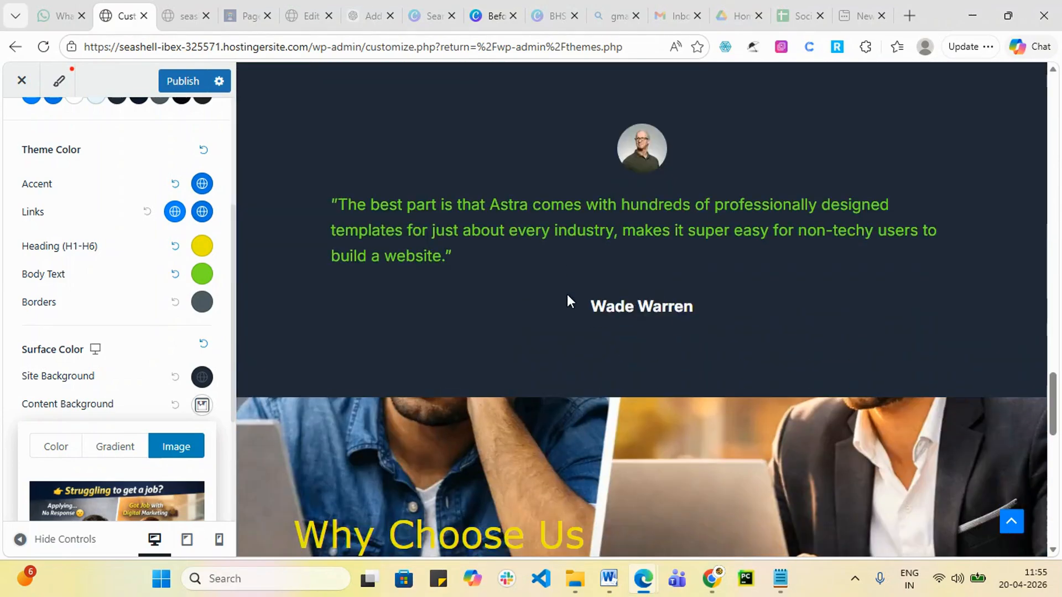
scroll(567, 295, "down", 10)
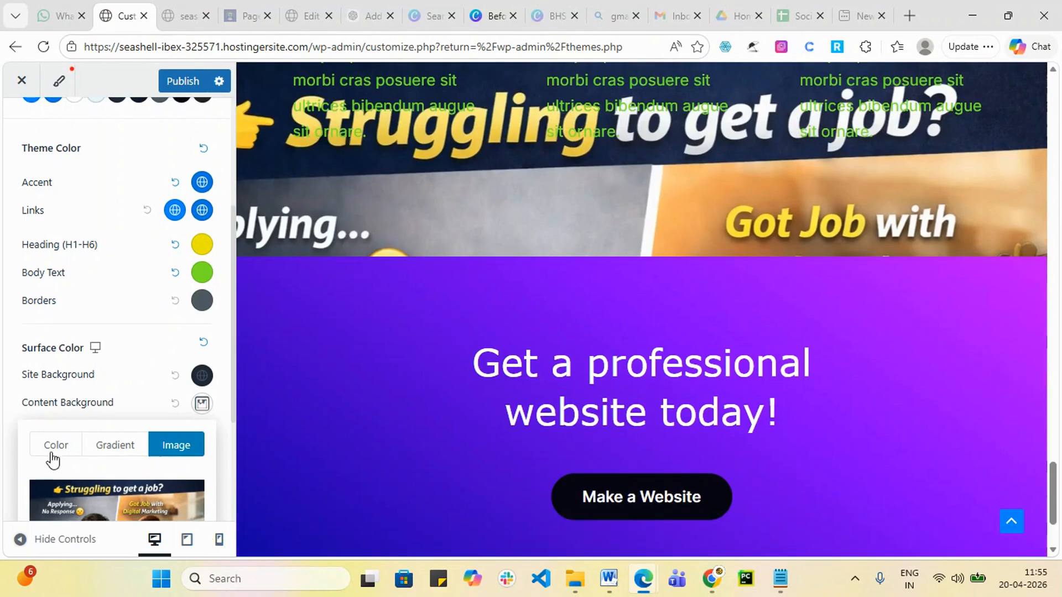
scroll(49, 469, "down", 3)
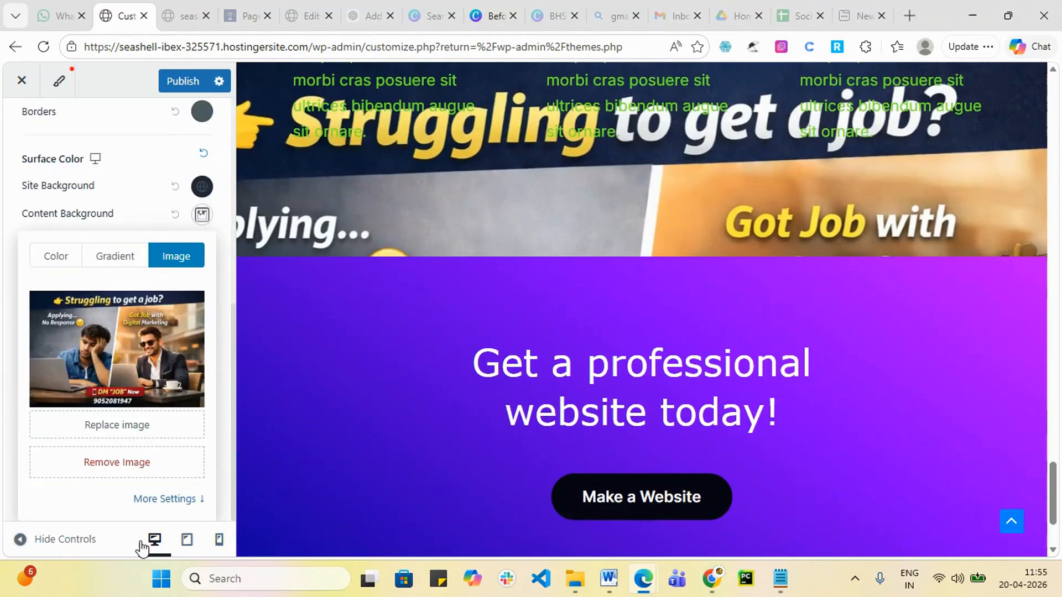
Set the background image position to Right Top after briefly trying Left Top
left_click(170, 500)
scroll(166, 407, "down", 3)
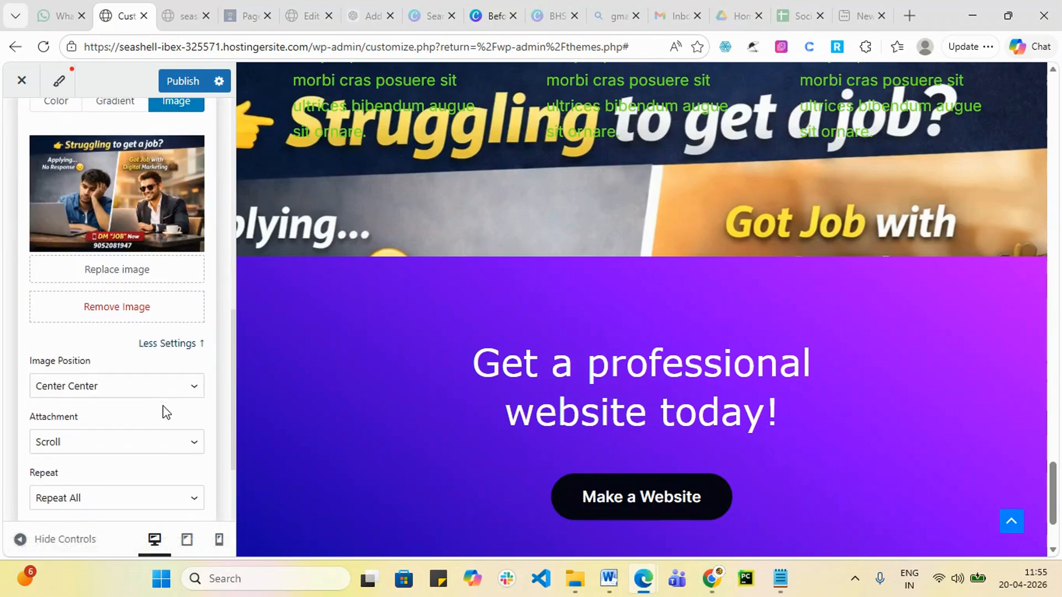
left_click(198, 388)
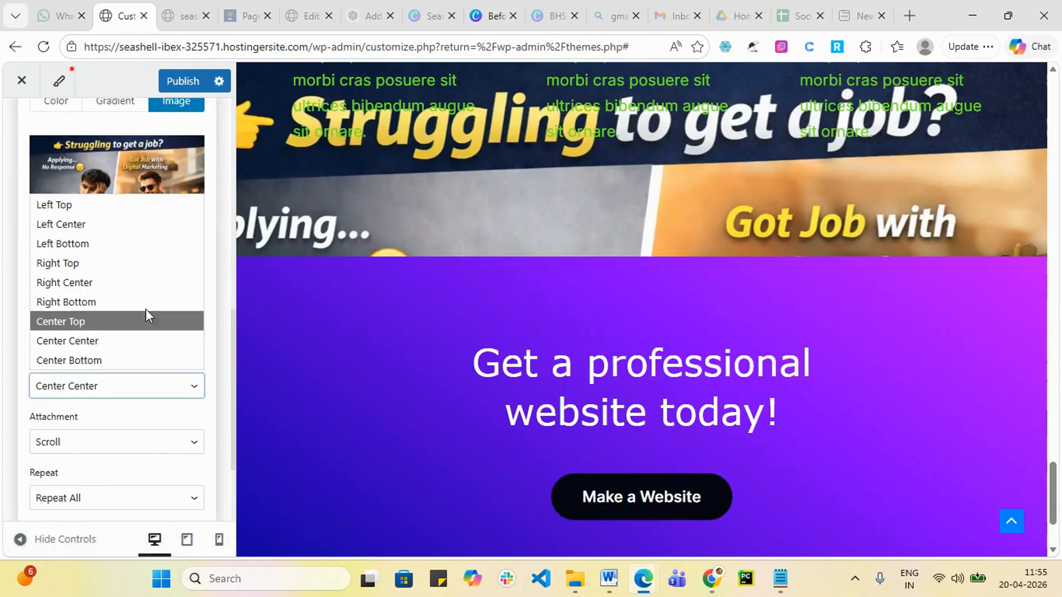
left_click(105, 203)
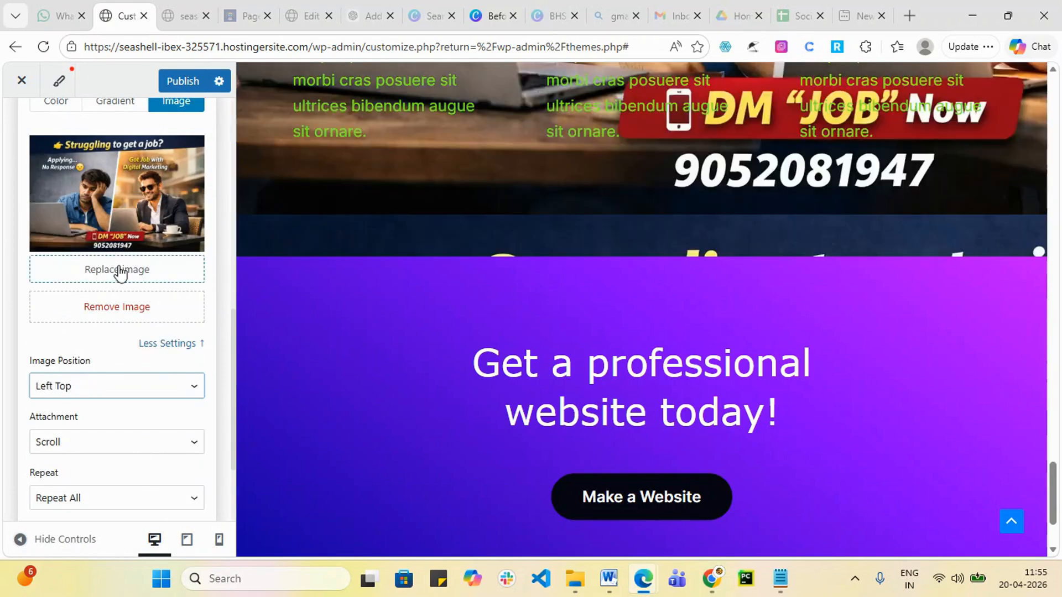
left_click(146, 392)
left_click(94, 262)
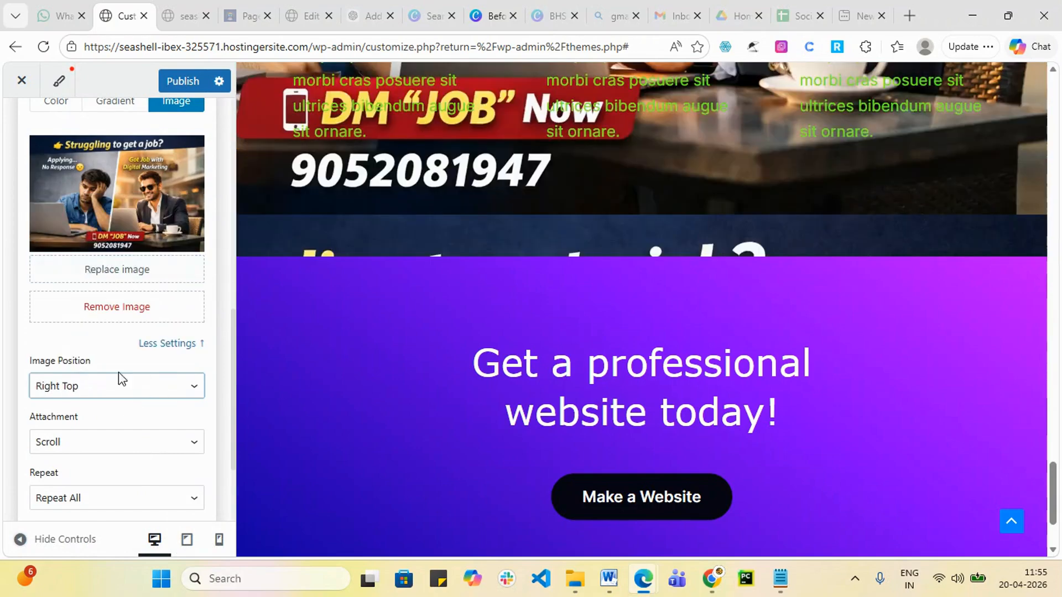
Keep the image attachment on Scroll and set repeat to No Repeat
left_click(191, 447)
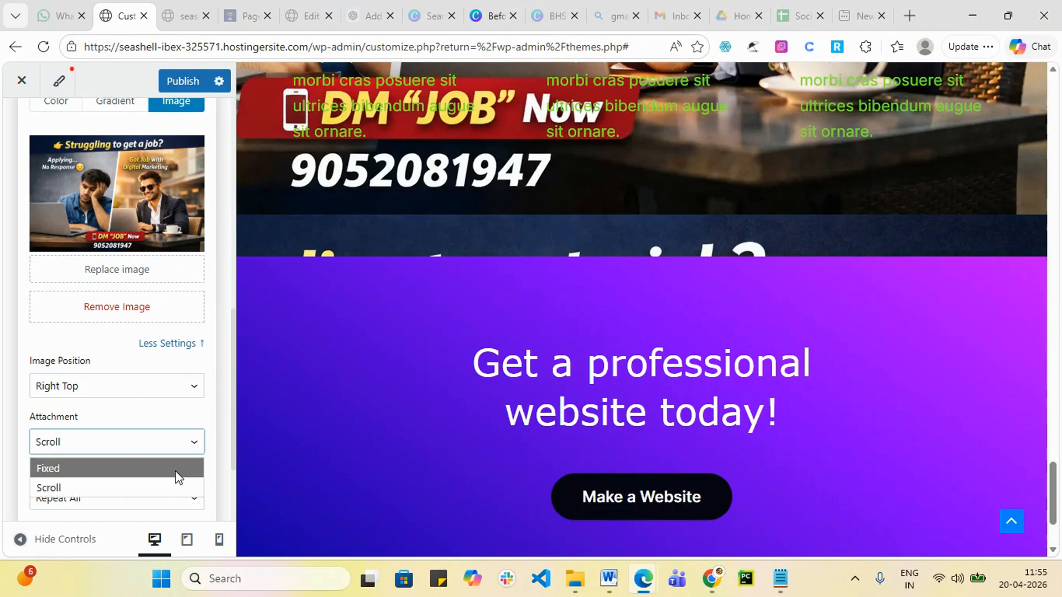
left_click(160, 492)
scroll(438, 380, "up", 10)
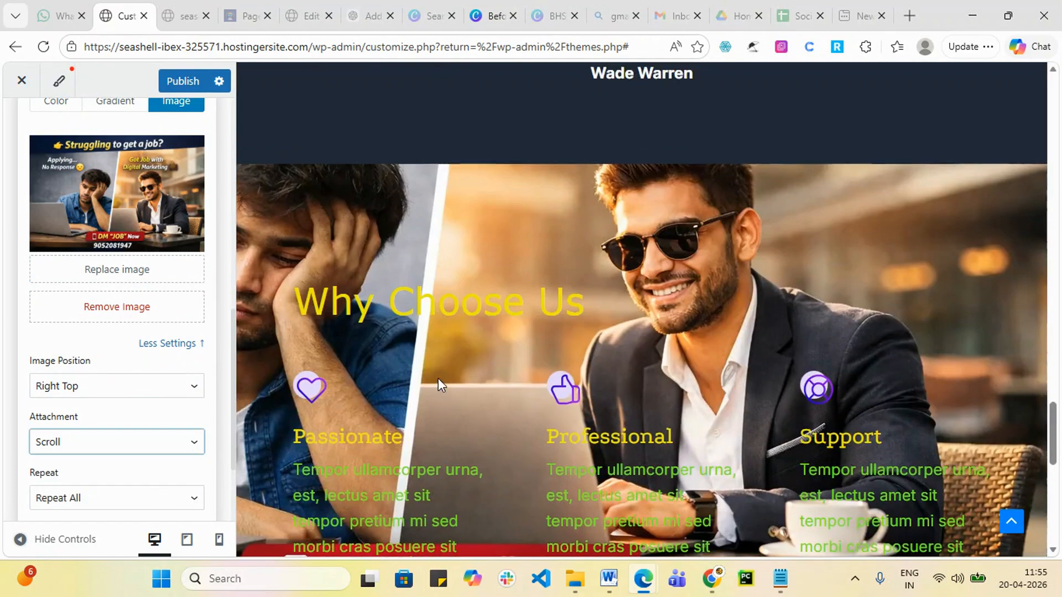
scroll(101, 433, "down", 2)
scroll(94, 436, "down", 1)
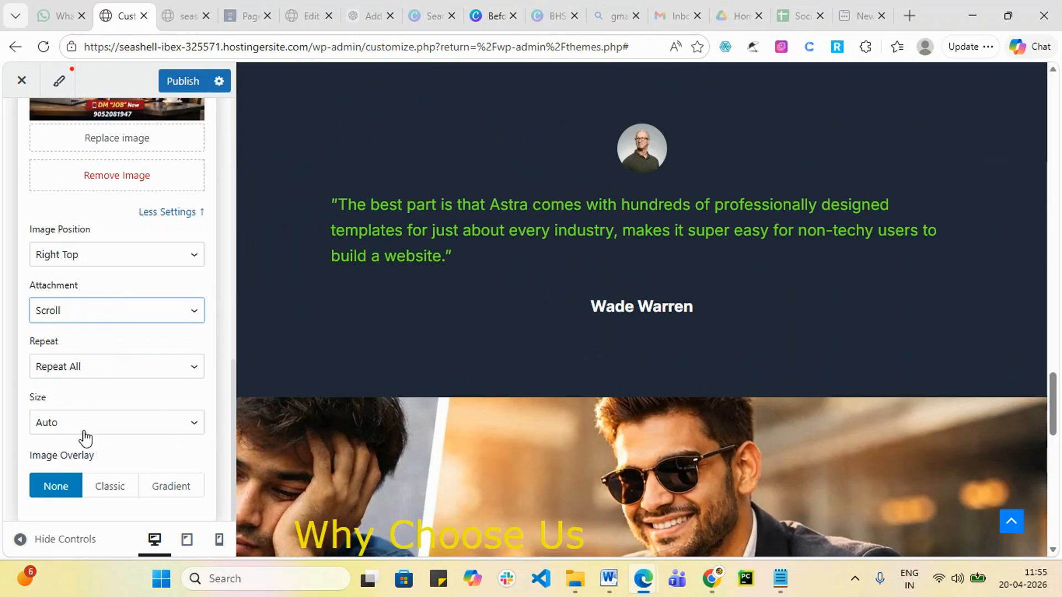
left_click(112, 366)
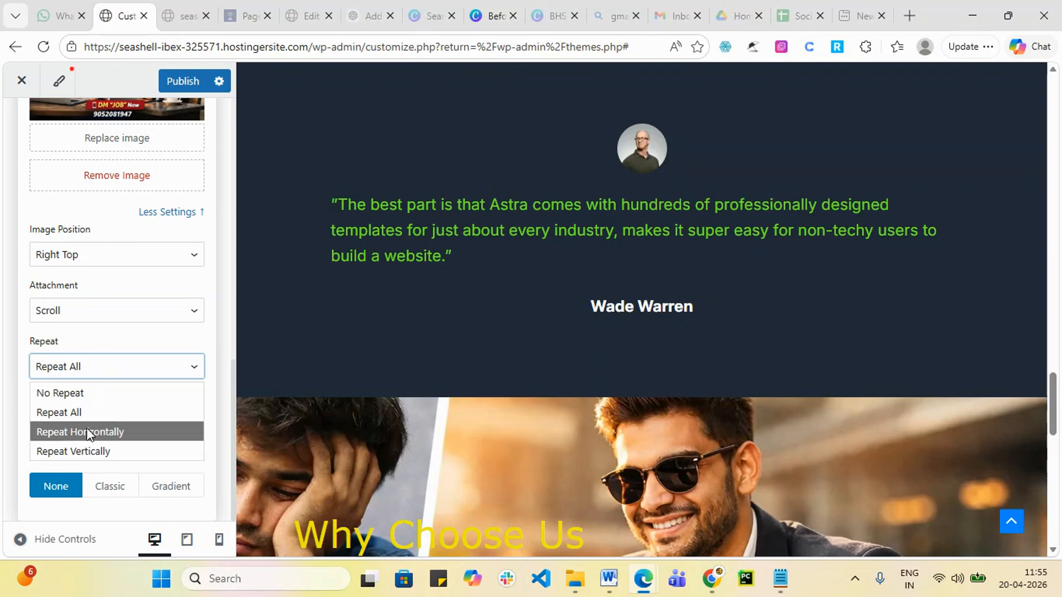
left_click(45, 393)
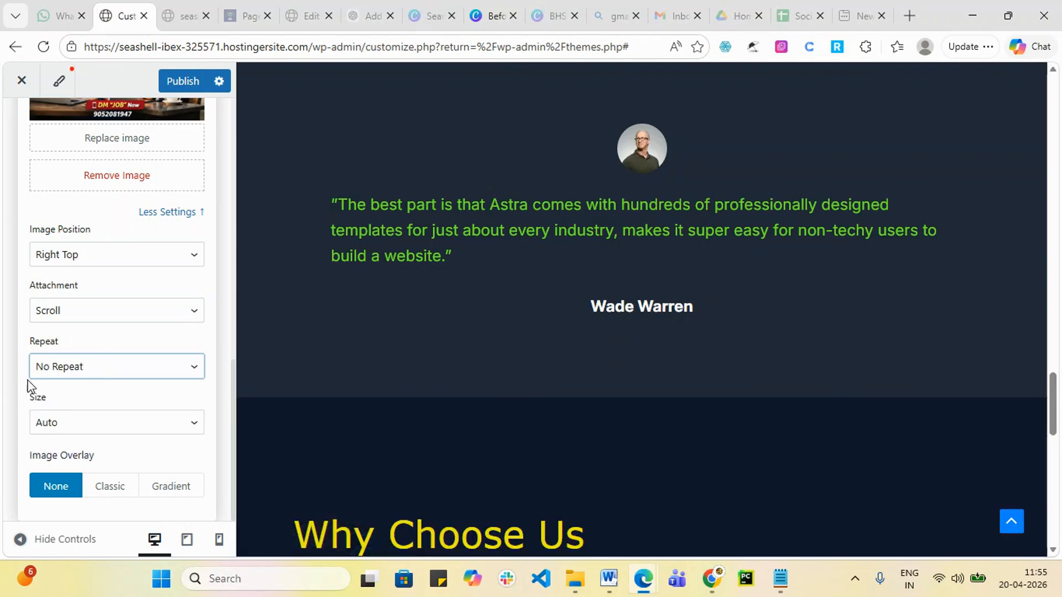
Set the background image to Repeat All after trying horizontal-only repeat
left_click(81, 374)
left_click(94, 437)
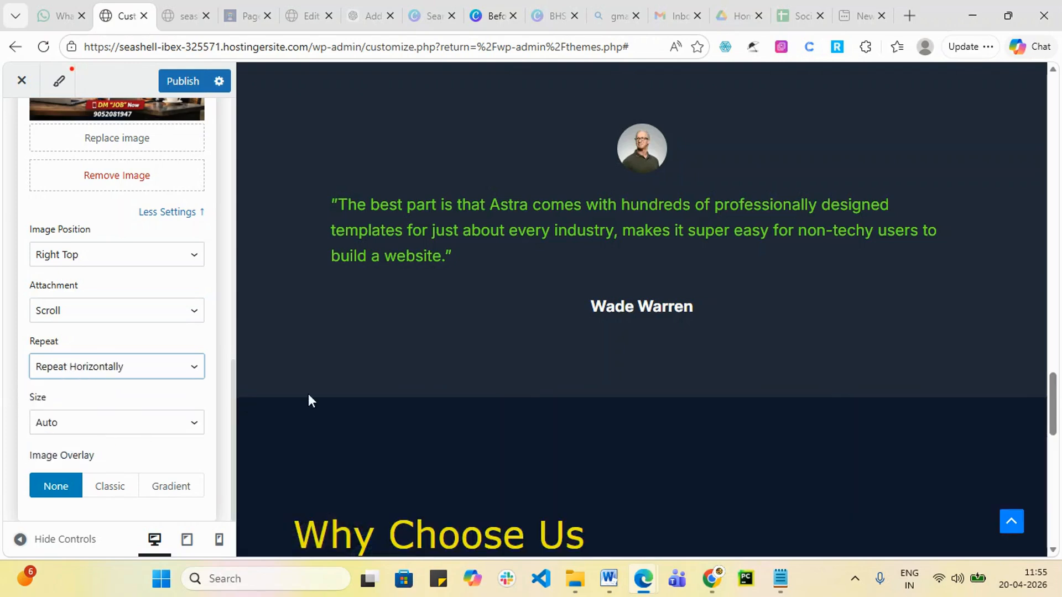
scroll(413, 384, "up", 10)
scroll(413, 384, "up", 5)
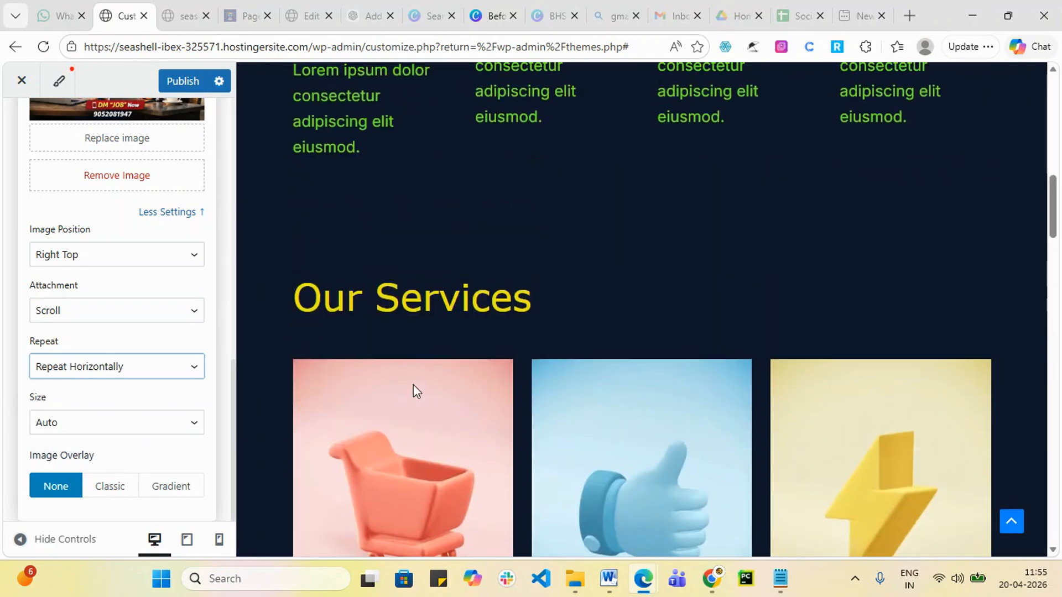
left_click(103, 367)
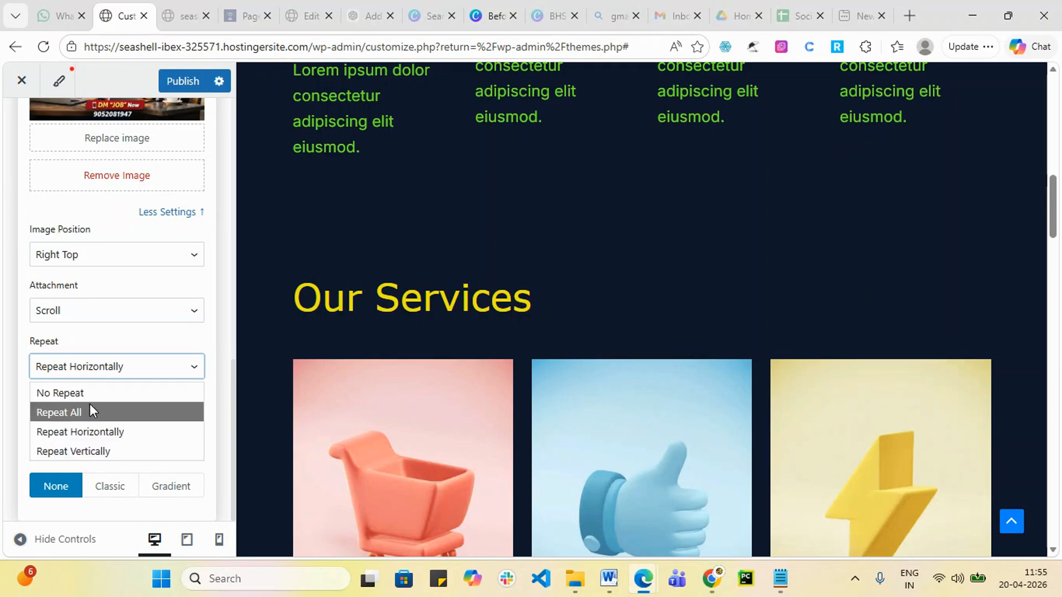
left_click(89, 406)
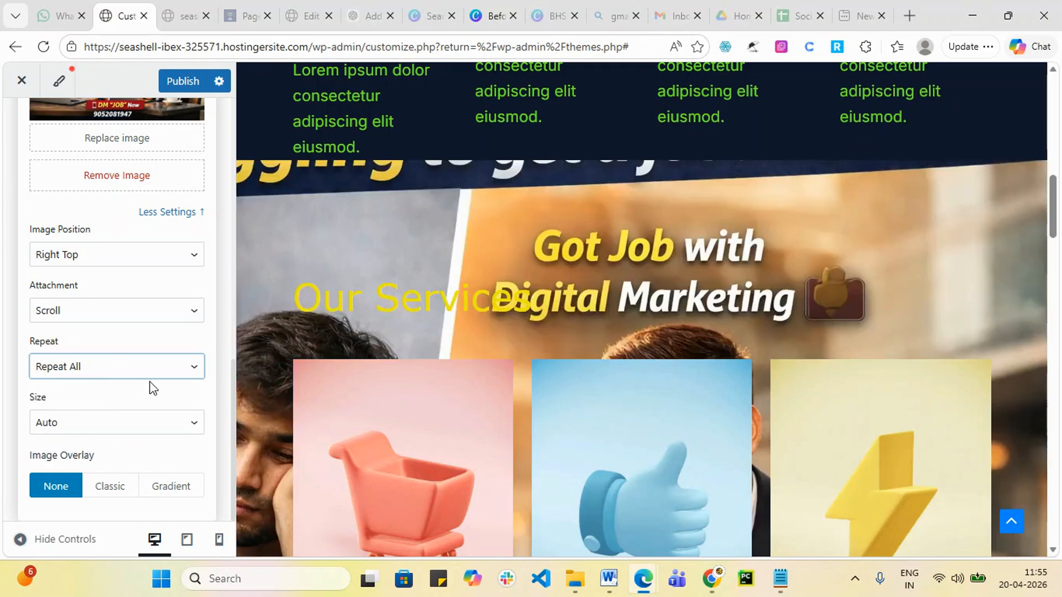
Try Cover and Contain sizes, settle on Auto, and add a Classic image overlay
left_click(79, 429)
left_click(67, 470)
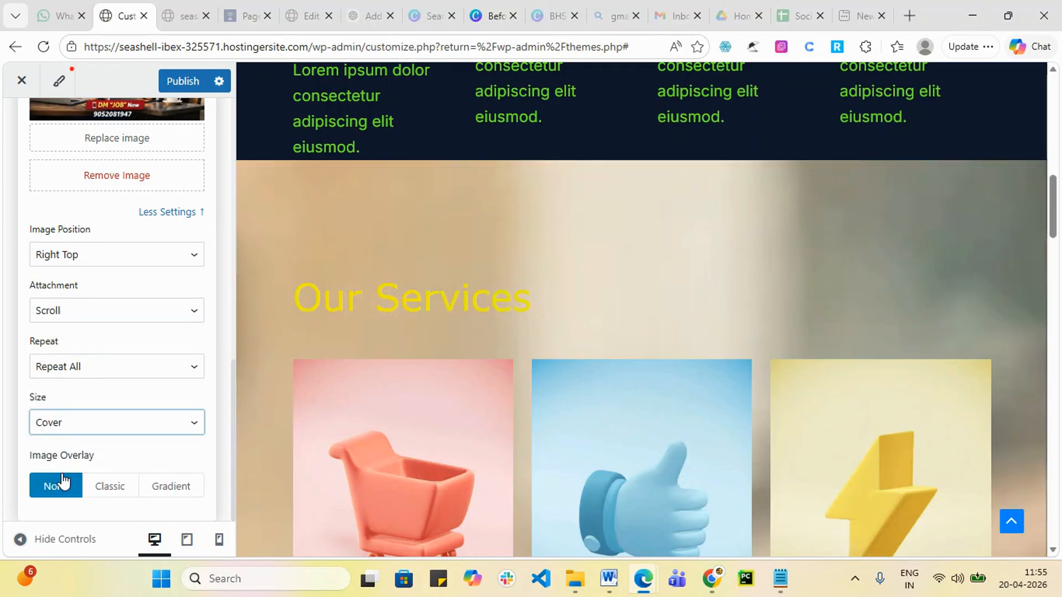
scroll(453, 400, "down", 5)
scroll(453, 400, "down", 4)
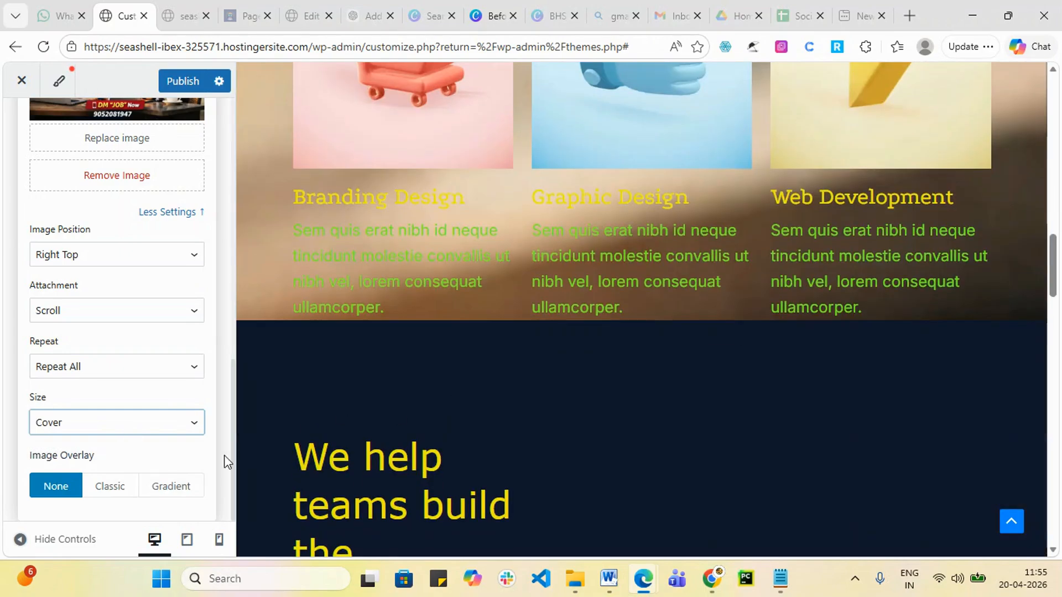
left_click(158, 434)
left_click(88, 487)
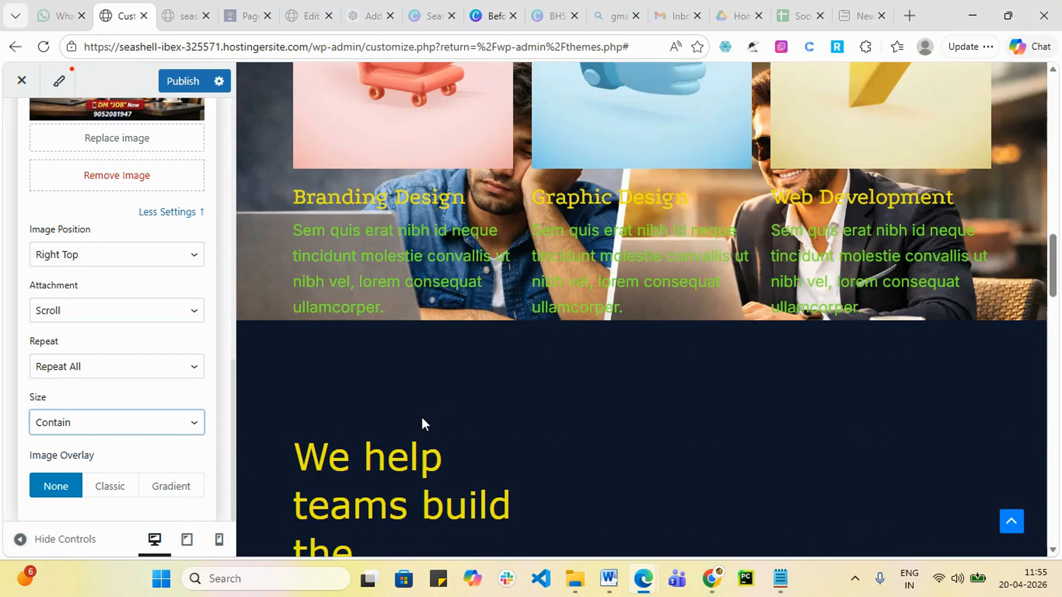
scroll(438, 420, "up", 5)
scroll(422, 448, "up", 5)
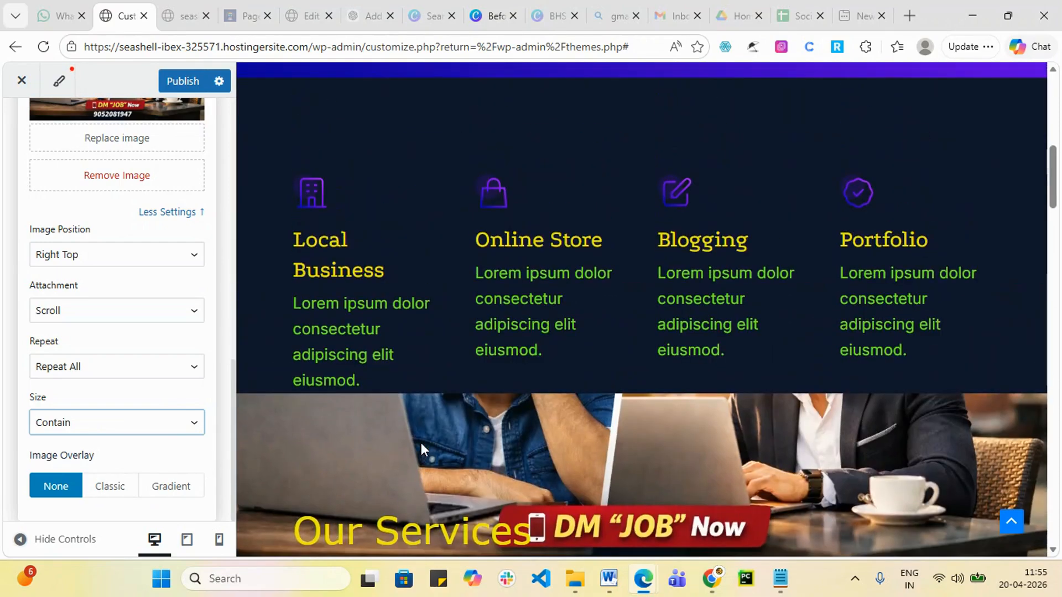
left_click(173, 431)
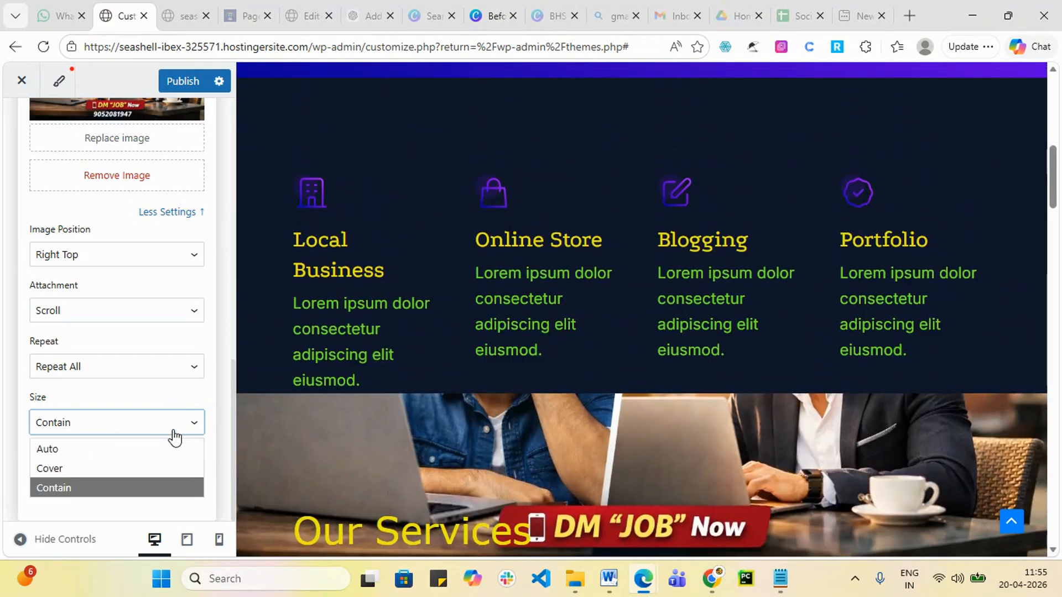
left_click(161, 457)
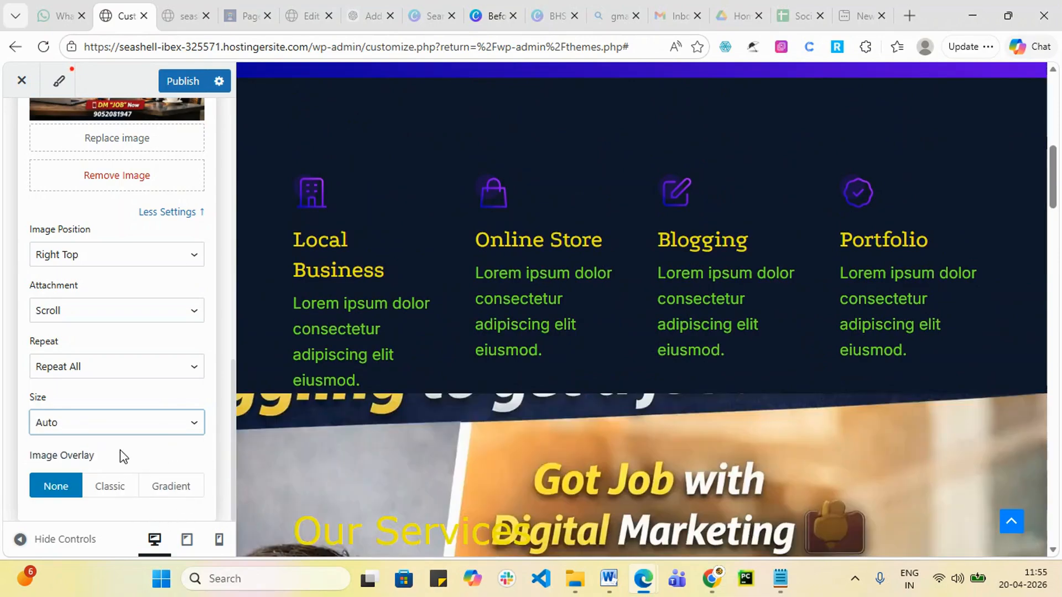
left_click(110, 487)
Change the content background image overlay to a linear gradient at 135 degrees
scroll(143, 459, "down", 5)
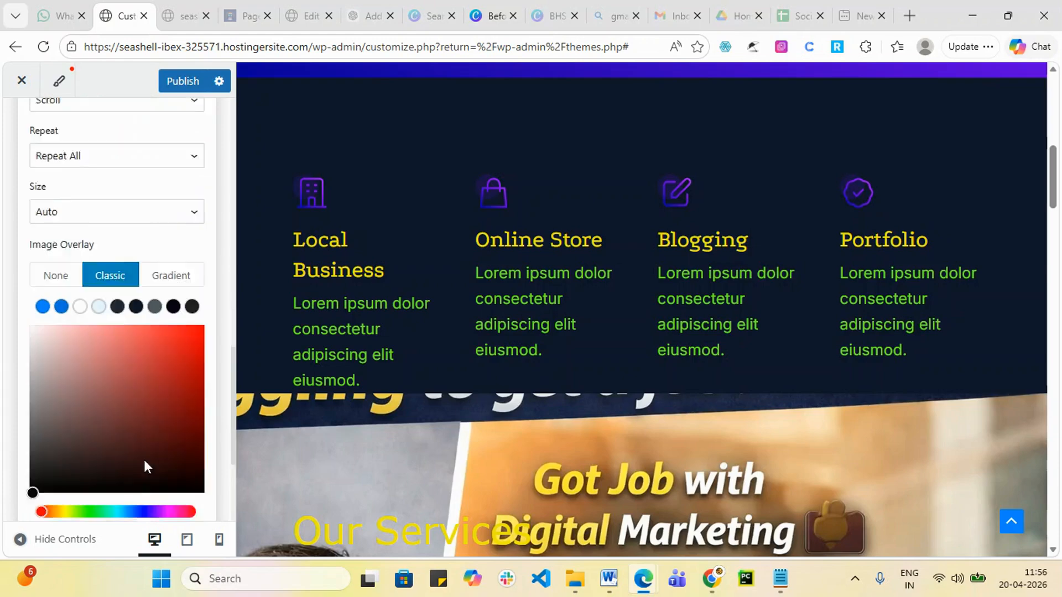
left_click(178, 183)
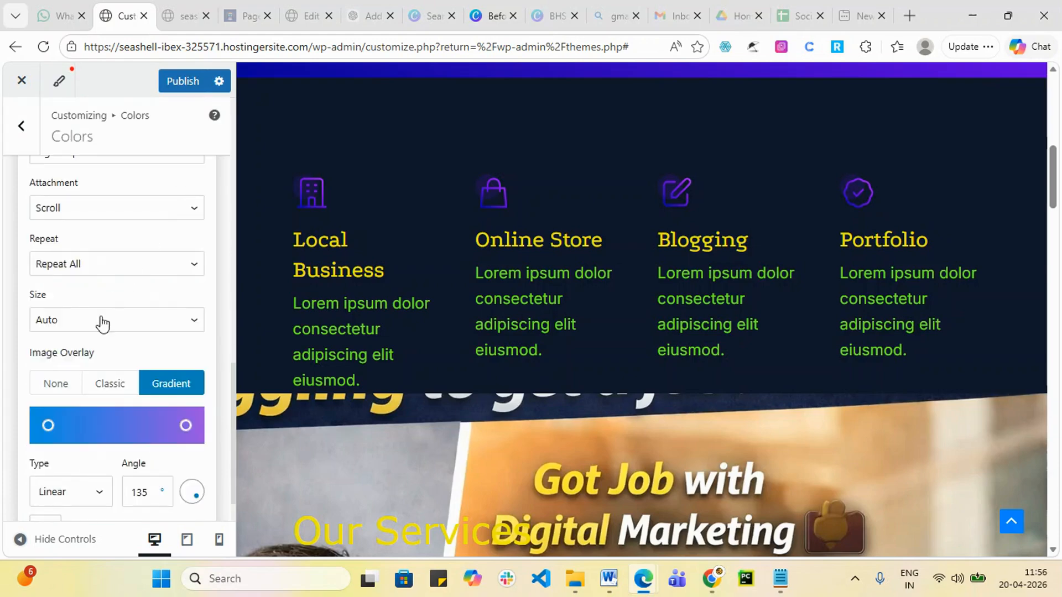
scroll(101, 343, "up", 4)
scroll(96, 352, "up", 4)
scroll(96, 352, "down", 8)
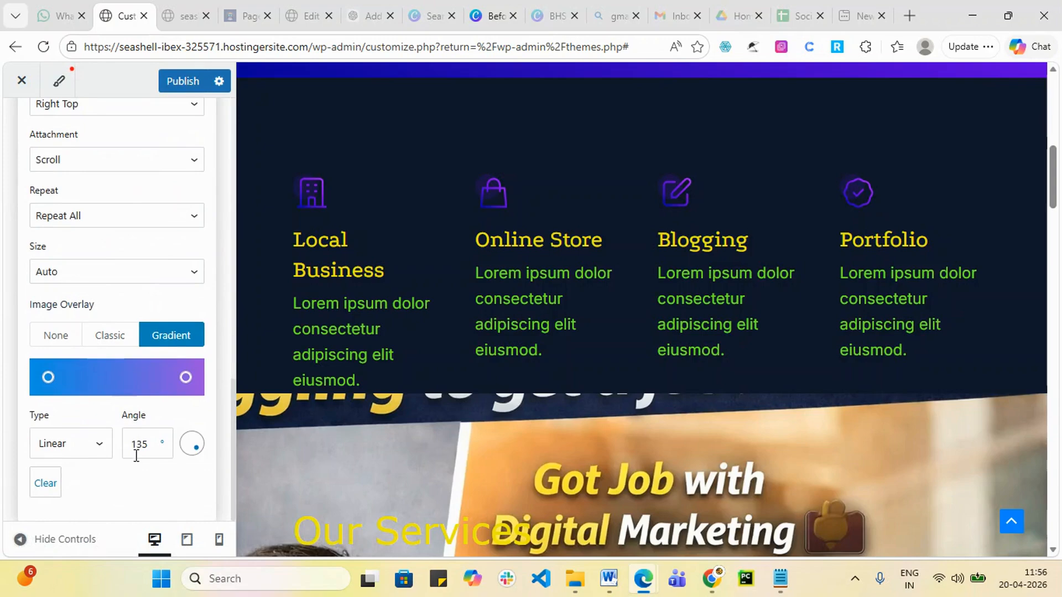
scroll(126, 415, "up", 5)
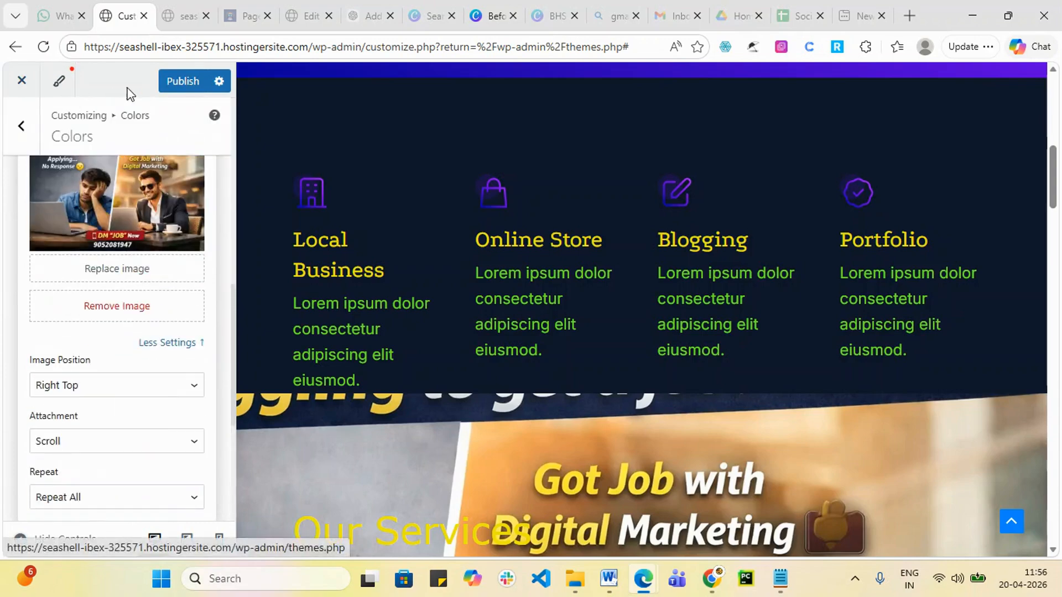
scroll(166, 301, "up", 10)
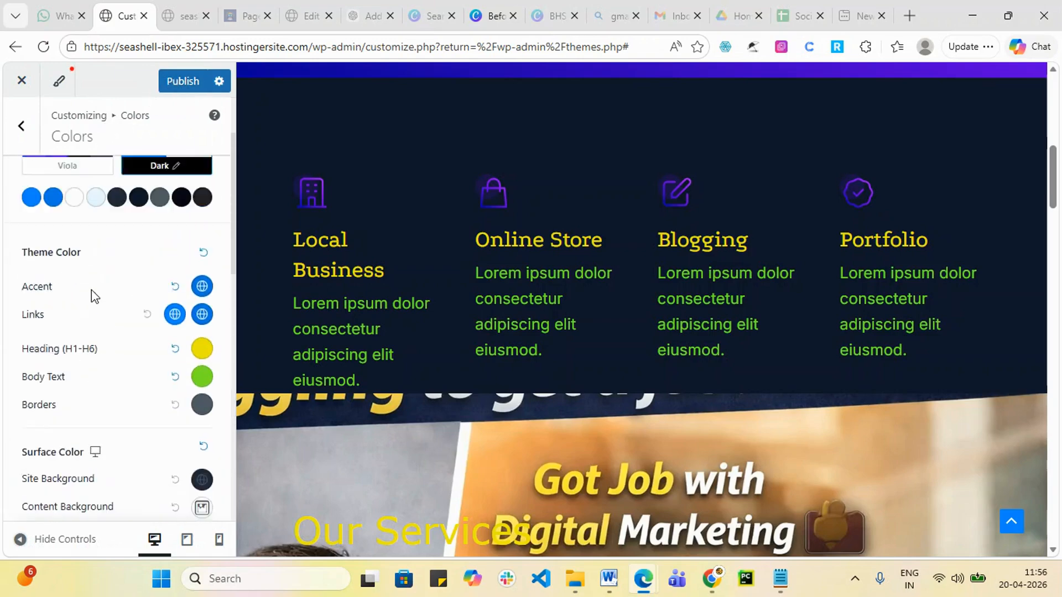
scroll(144, 329, "down", 5)
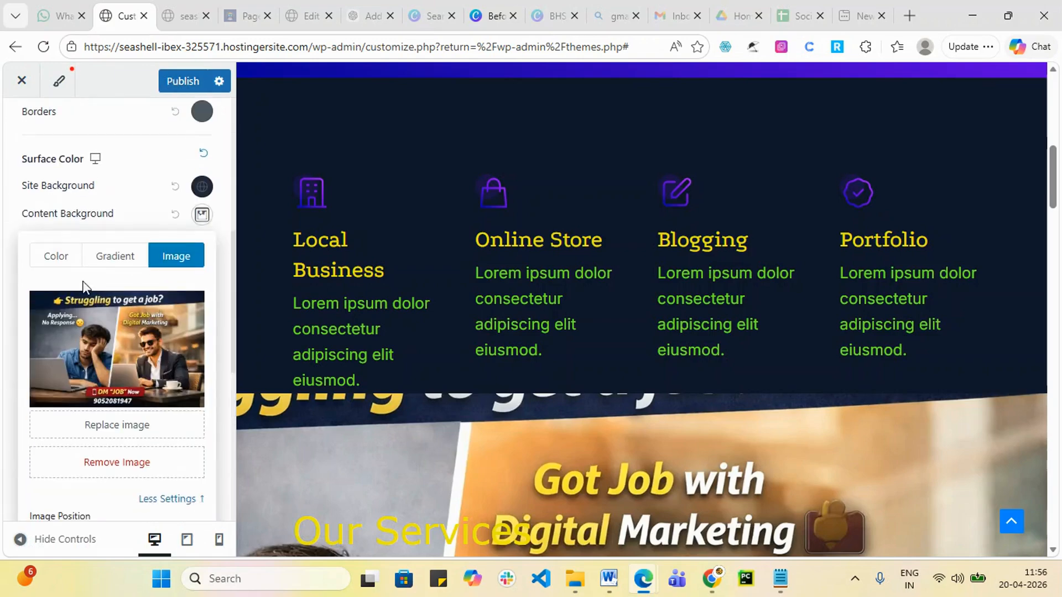
Publish the palette, heading, body text and background changes, then review the site preview
left_click(178, 81)
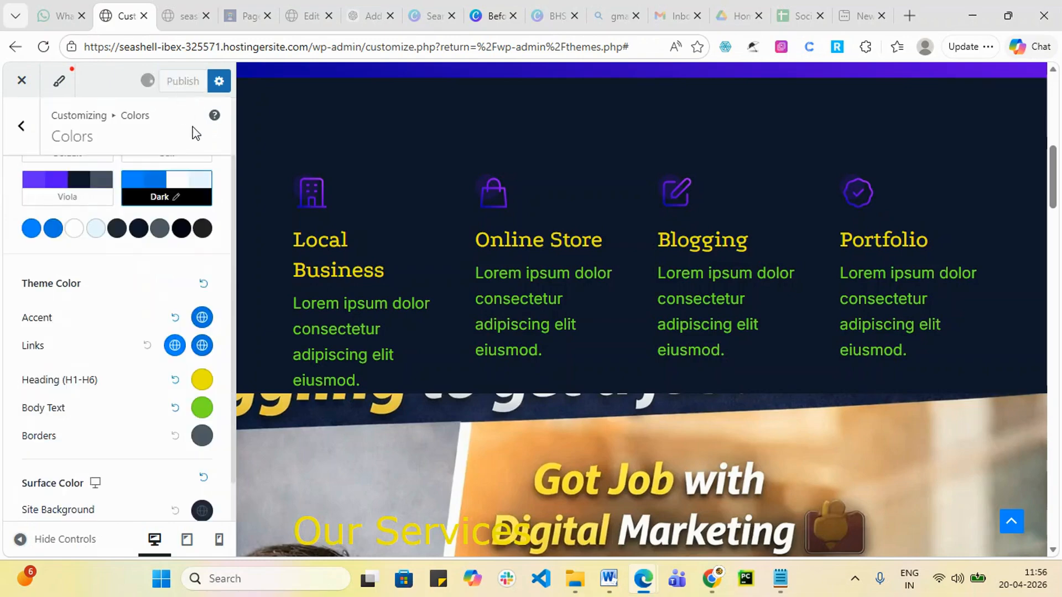
scroll(134, 376, "down", 2)
scroll(367, 417, "down", 8)
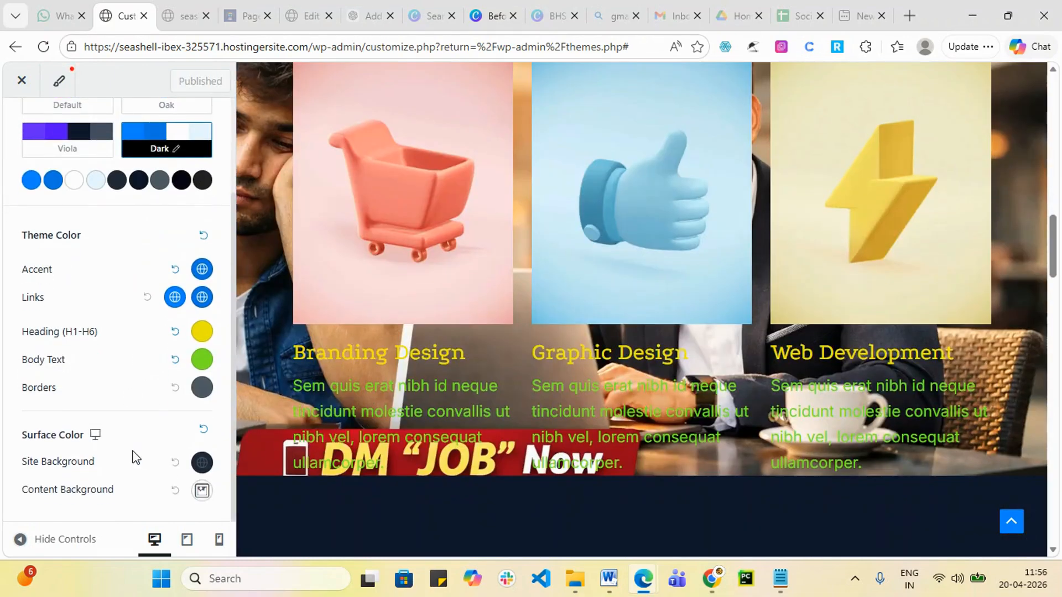
scroll(797, 287, "down", 10)
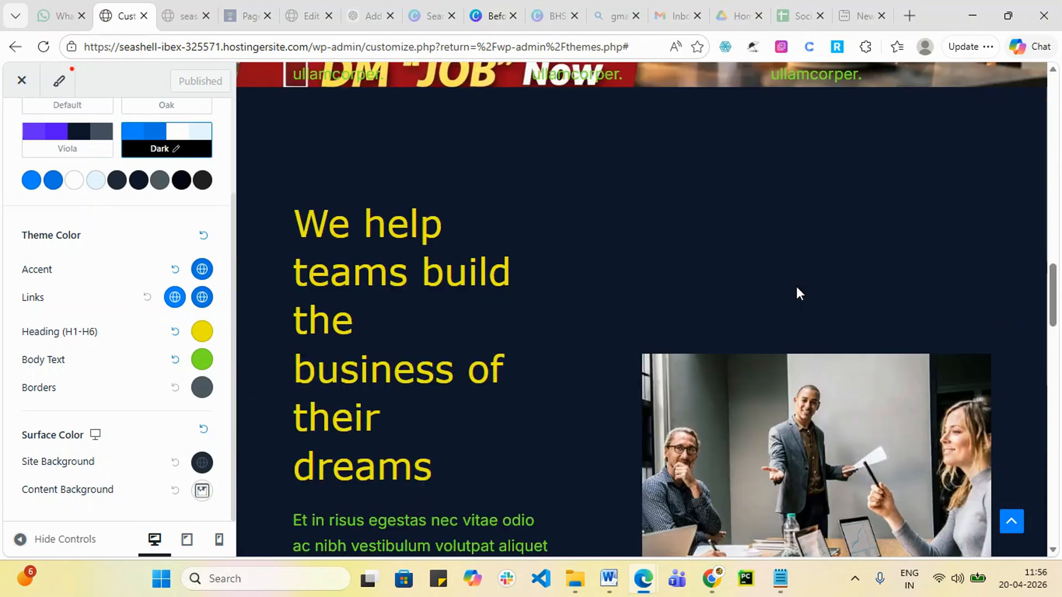
scroll(774, 286, "up", 1)
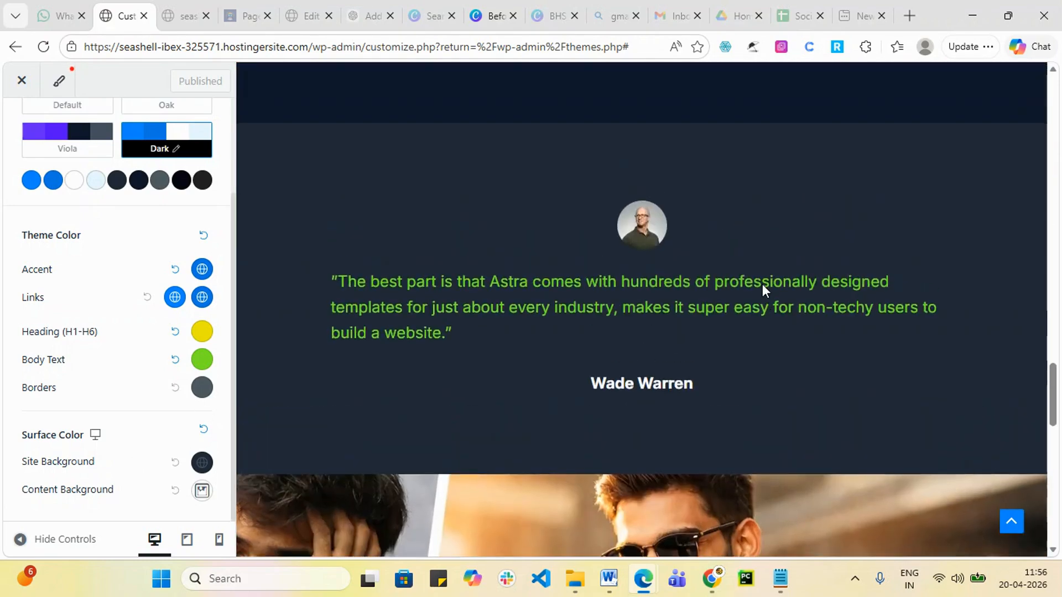
scroll(763, 283, "down", 10)
scroll(763, 285, "up", 7)
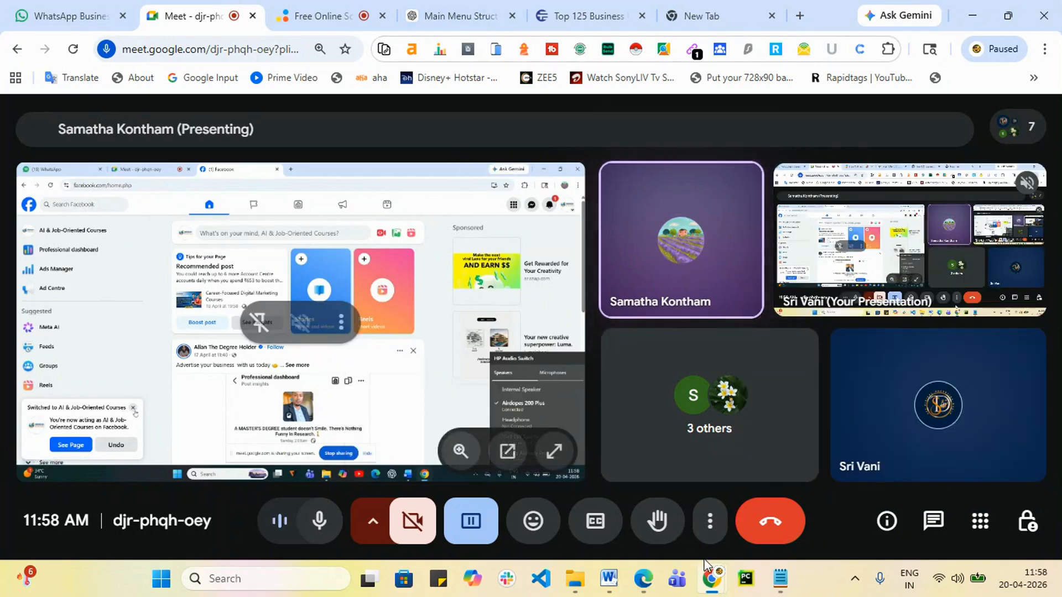
left_click(710, 523)
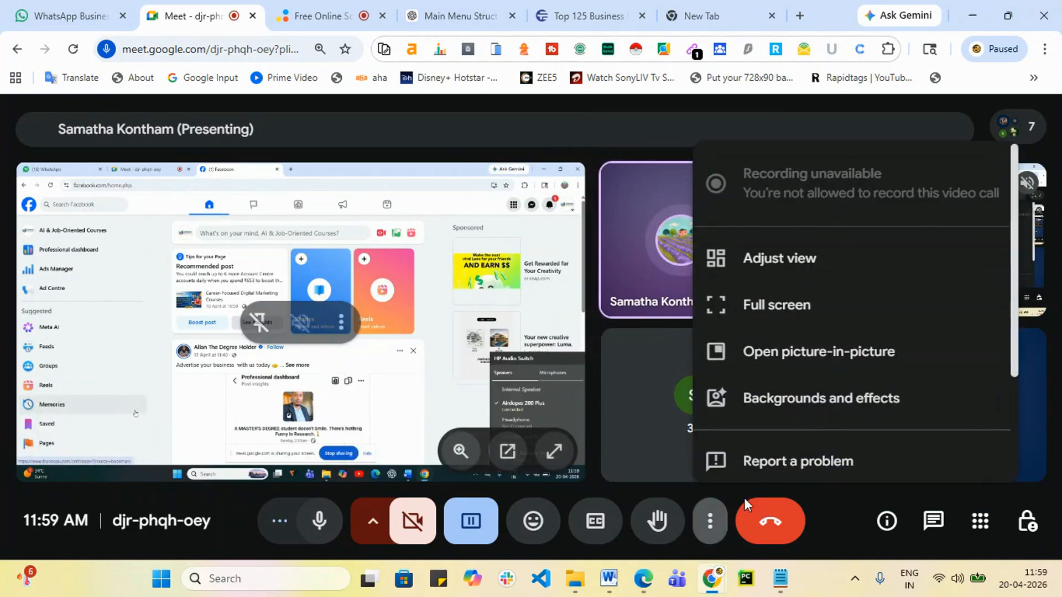
left_click(808, 314)
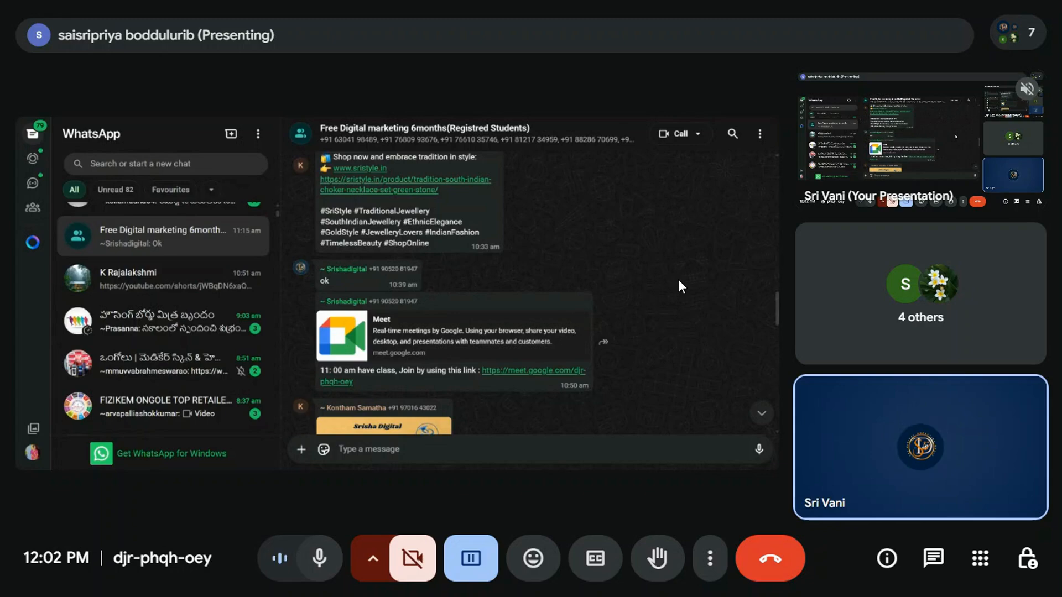
mouse_move(712, 2)
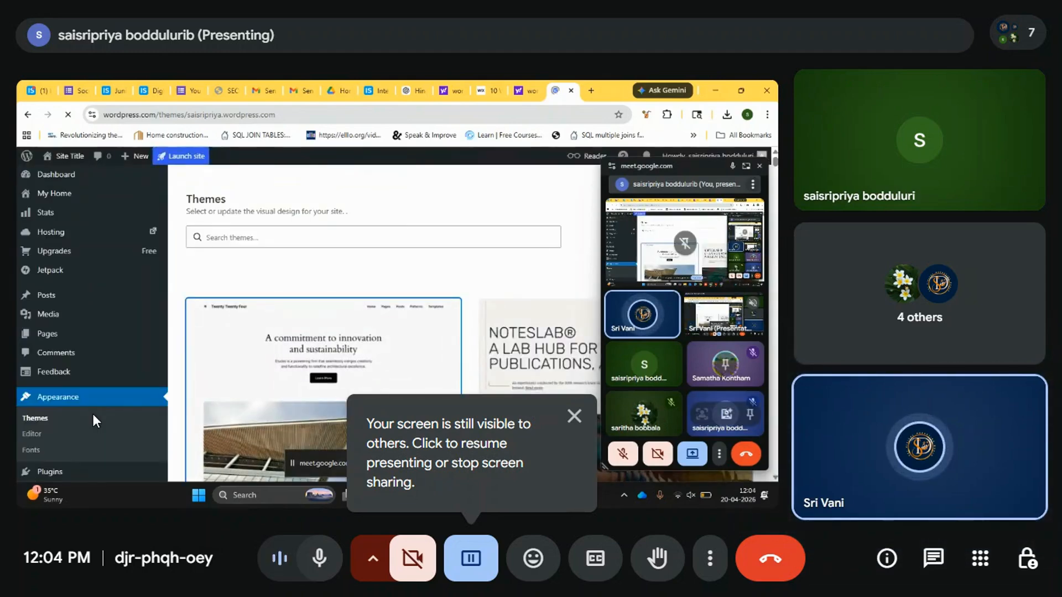
Exit Chrome full screen on the Meet call so browser tabs and taskbar show
scroll(93, 413, "down", 10)
scroll(93, 414, "down", 10)
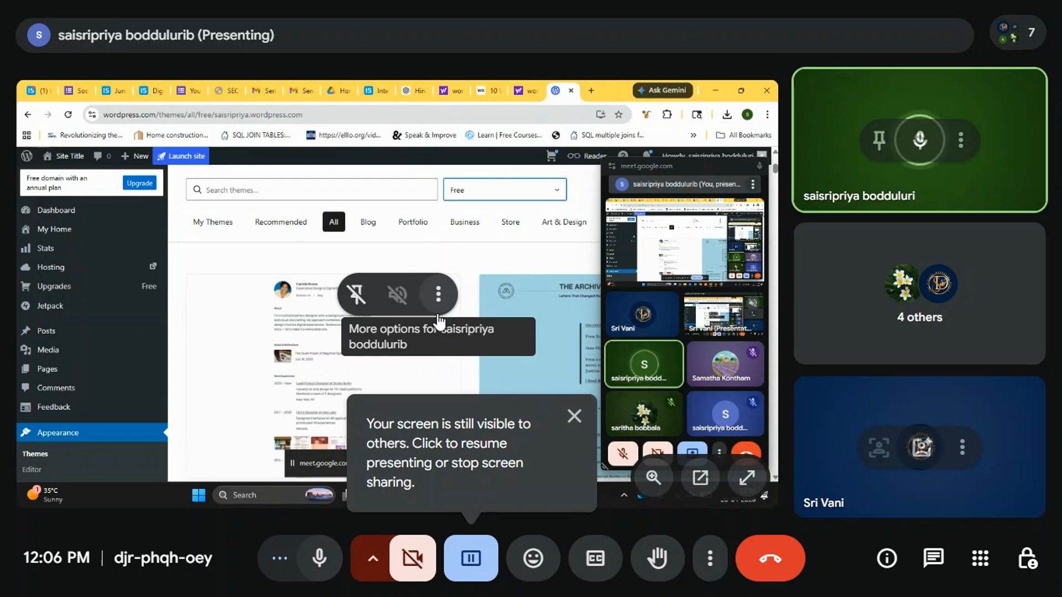
key("Escape")
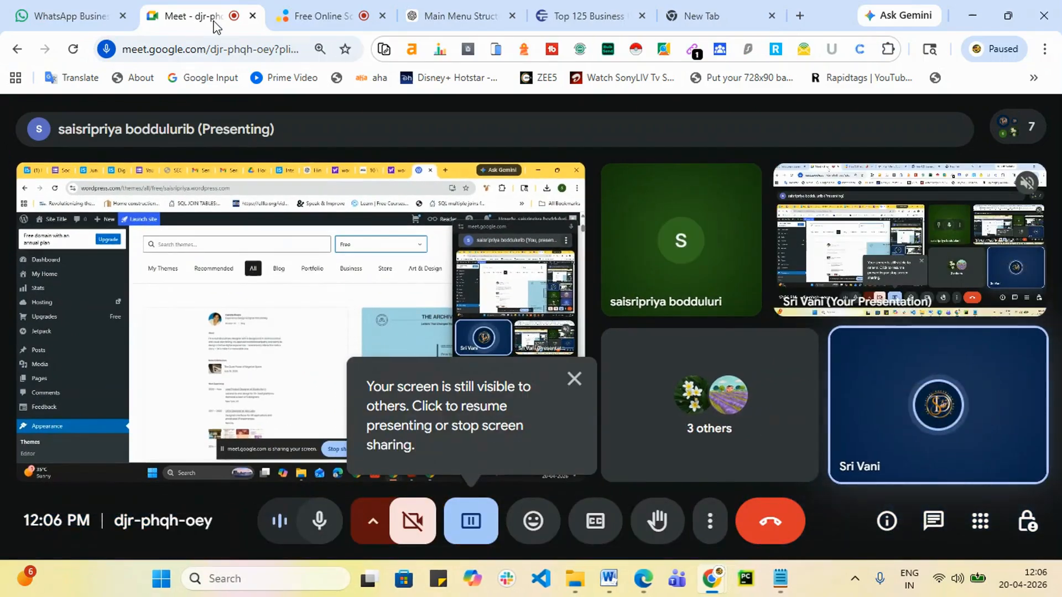
Switch to the 'Free Online Screen Recorder' tab to check the running recording
left_click(298, 11)
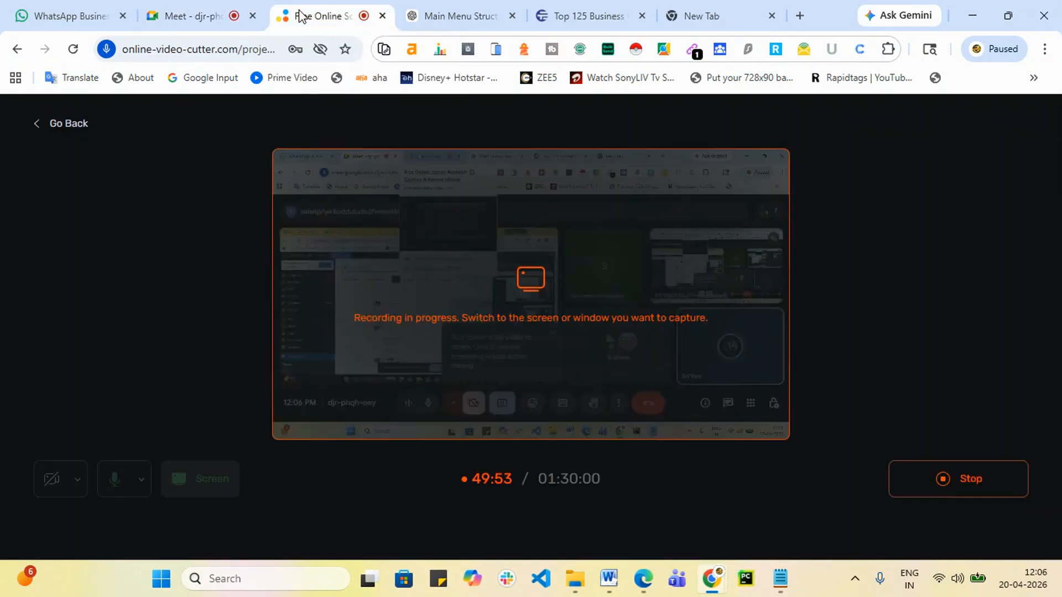